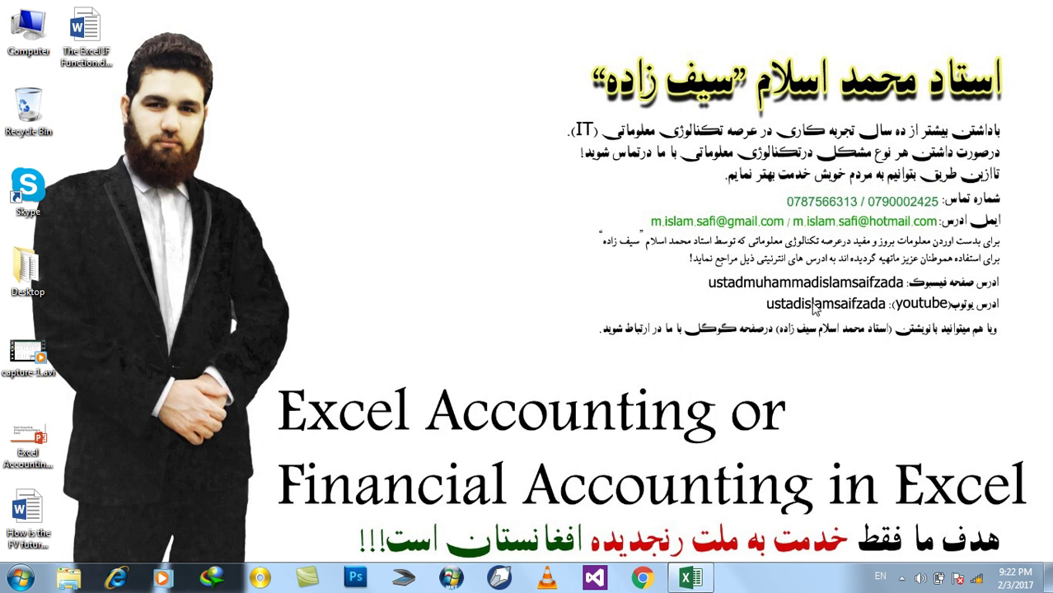
- Bring the Excel Financail Functions.xlsx window forward, showing its FV Function sheet
{"action": "left_click", "coordinate": [705, 582]}
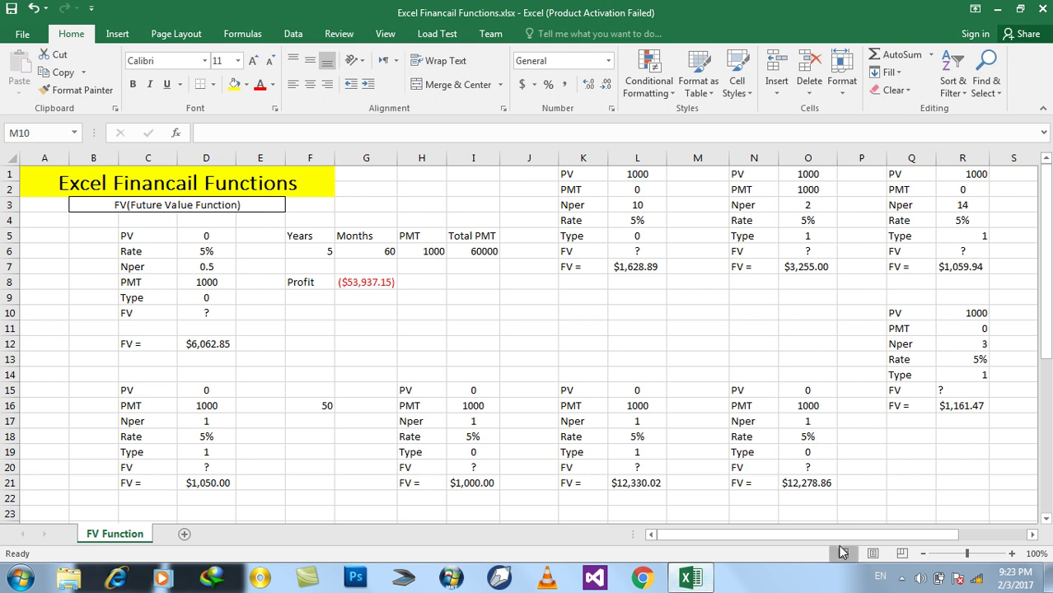
- Enter -1000 as the PV in cell V1 so the last FV example returns $41,213.97
{"action": "mouse_move", "coordinate": [840, 535]}
{"action": "left_mouse_down"}
{"action": "mouse_move", "coordinate": [875, 551]}
{"action": "mouse_move", "coordinate": [922, 550]}
{"action": "left_mouse_up"}
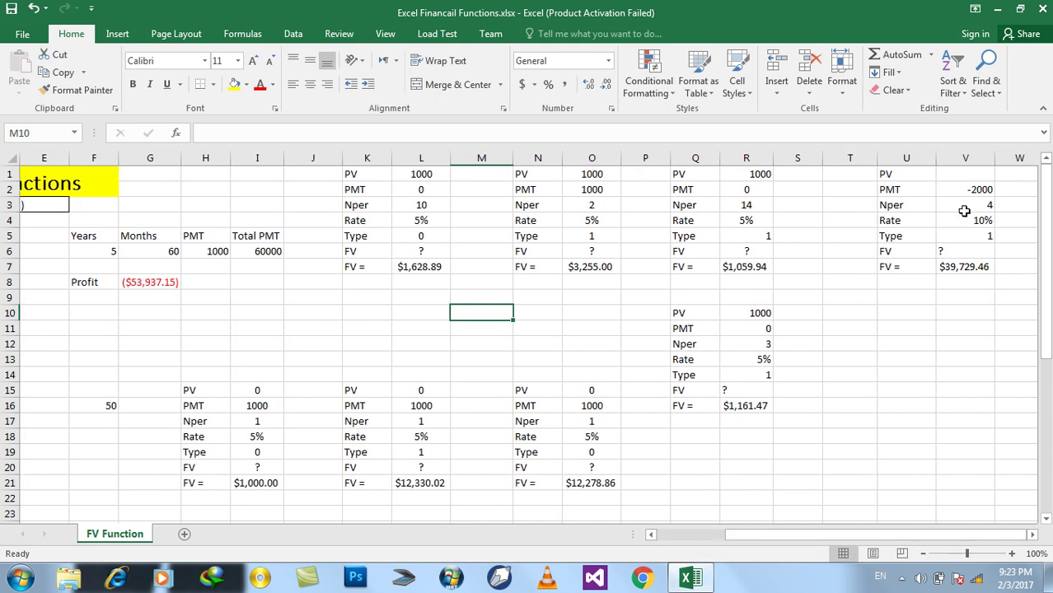
{"action": "left_click_drag", "start_coordinate": [974, 176], "coordinate": [977, 268]}
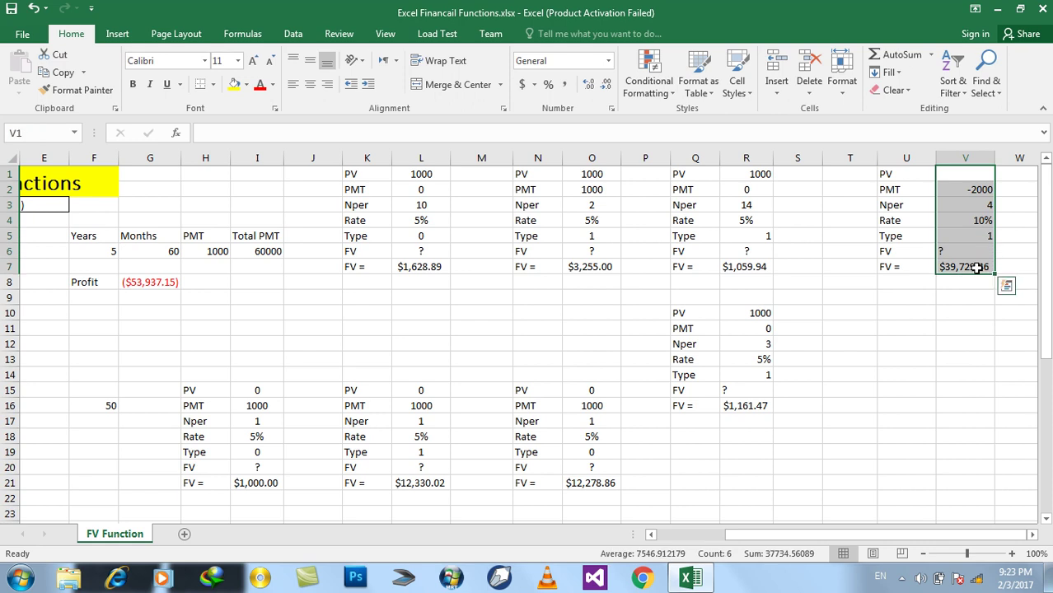
{"action": "left_click", "coordinate": [962, 170]}
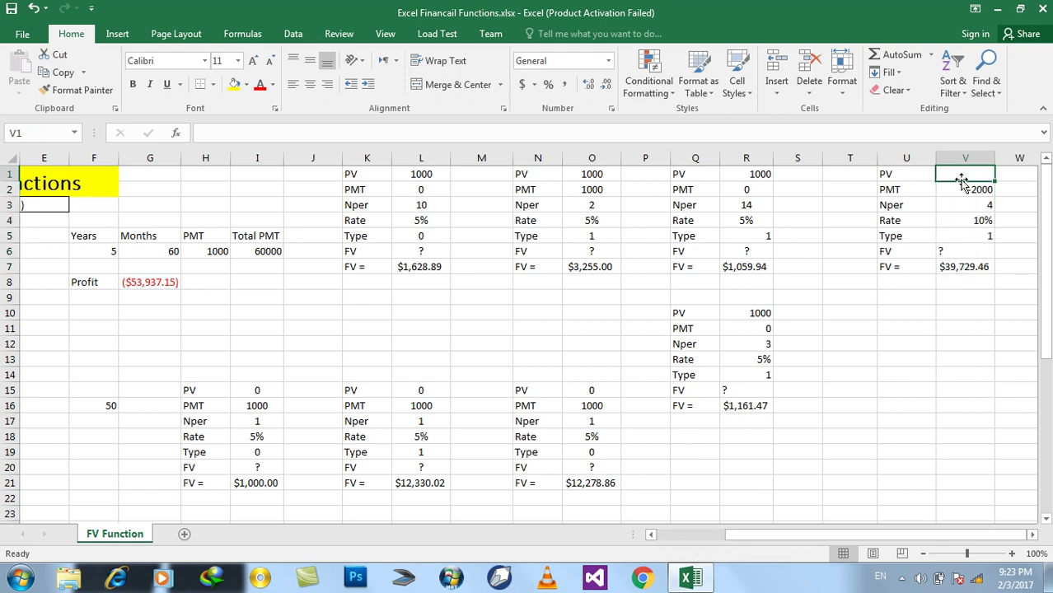
{"action": "type", "text": "1"}
{"action": "type", "text": "000"}
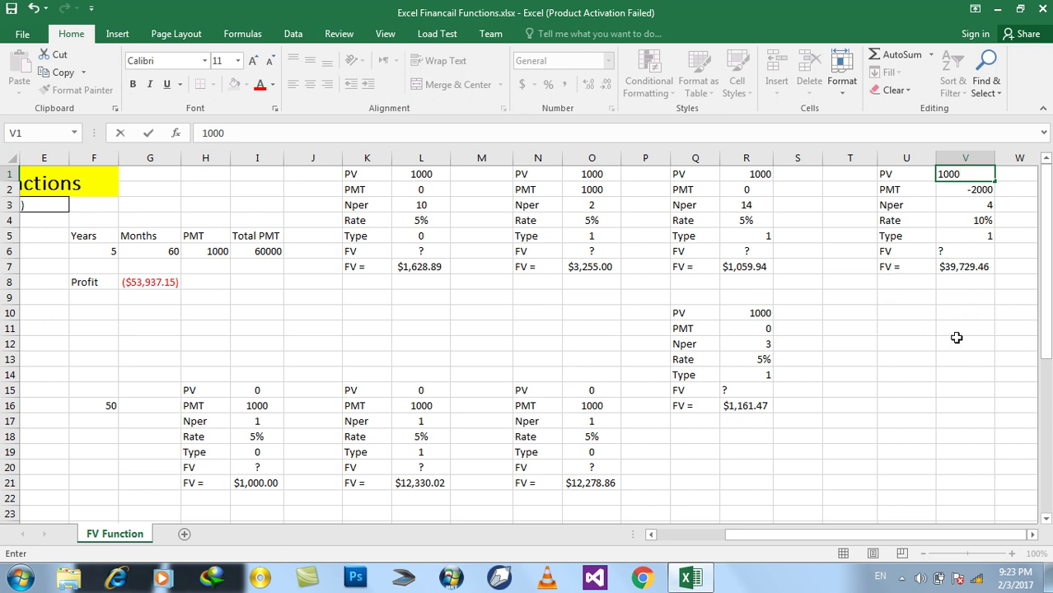
{"action": "key", "text": "Return"}
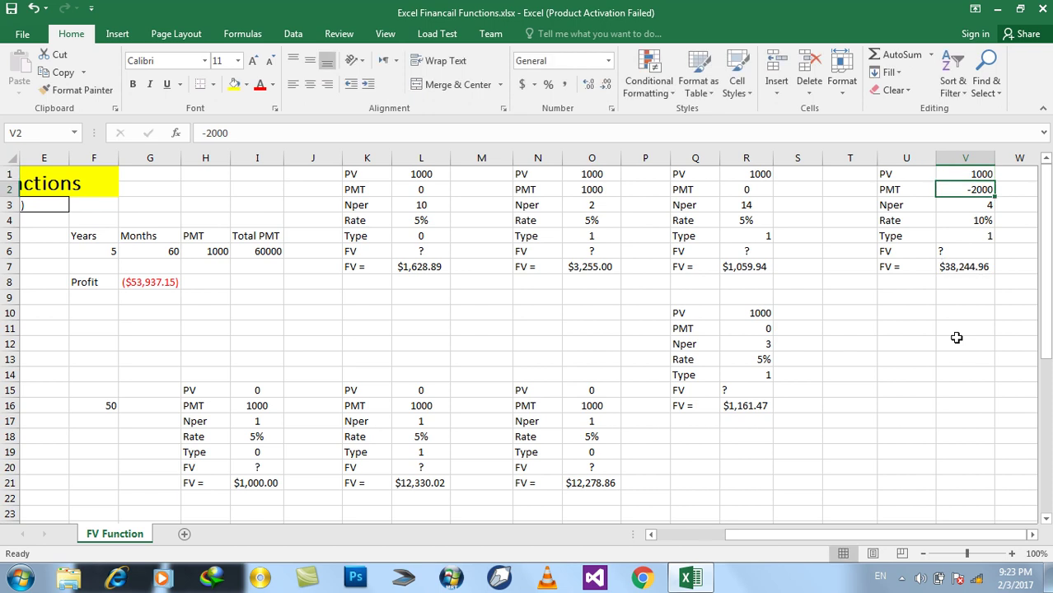
{"action": "left_click", "coordinate": [965, 173]}
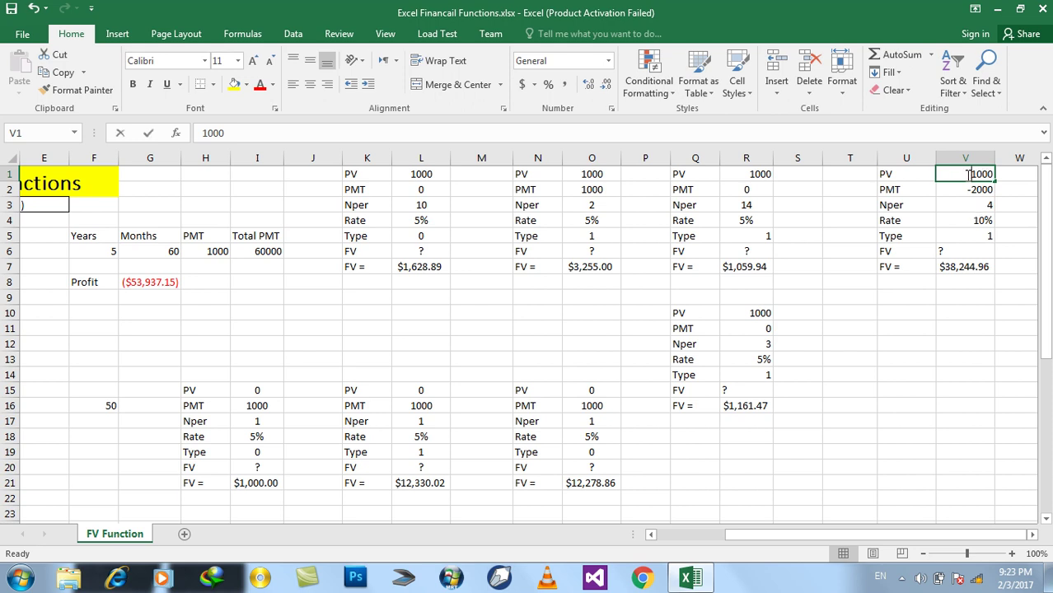
{"action": "double_click", "coordinate": [968, 174]}
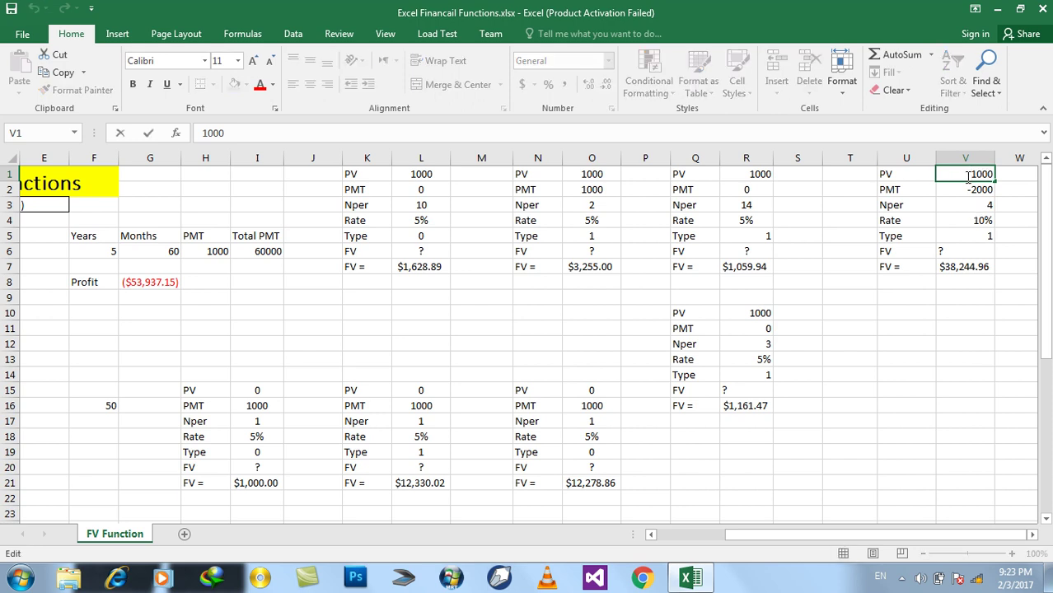
{"action": "type", "text": "--"}
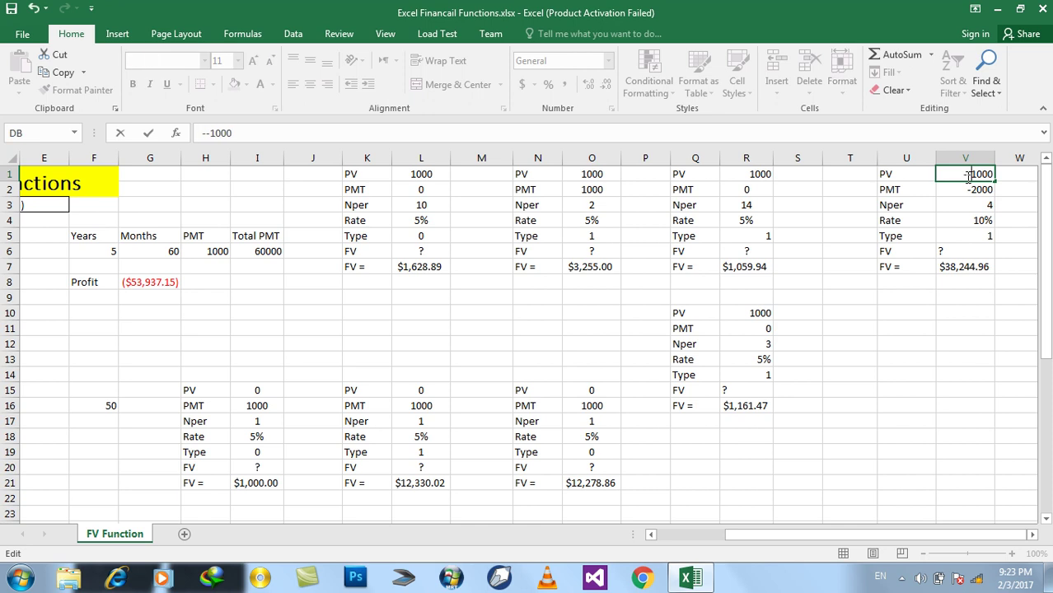
{"action": "key", "text": "BackSpace"}
{"action": "key", "text": "Return"}
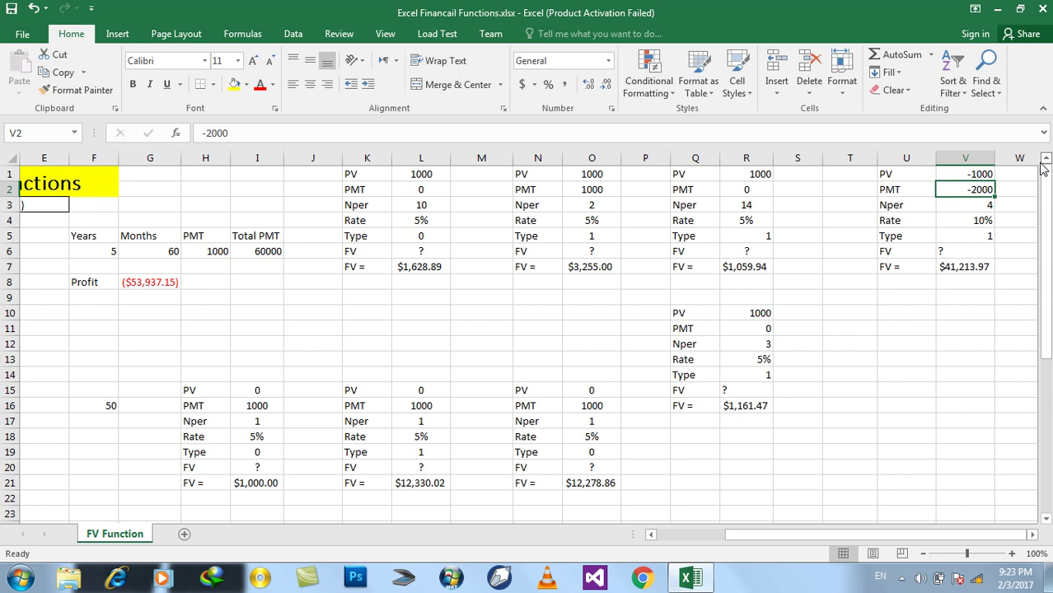
{"action": "left_click_drag", "start_coordinate": [736, 535], "coordinate": [658, 547]}
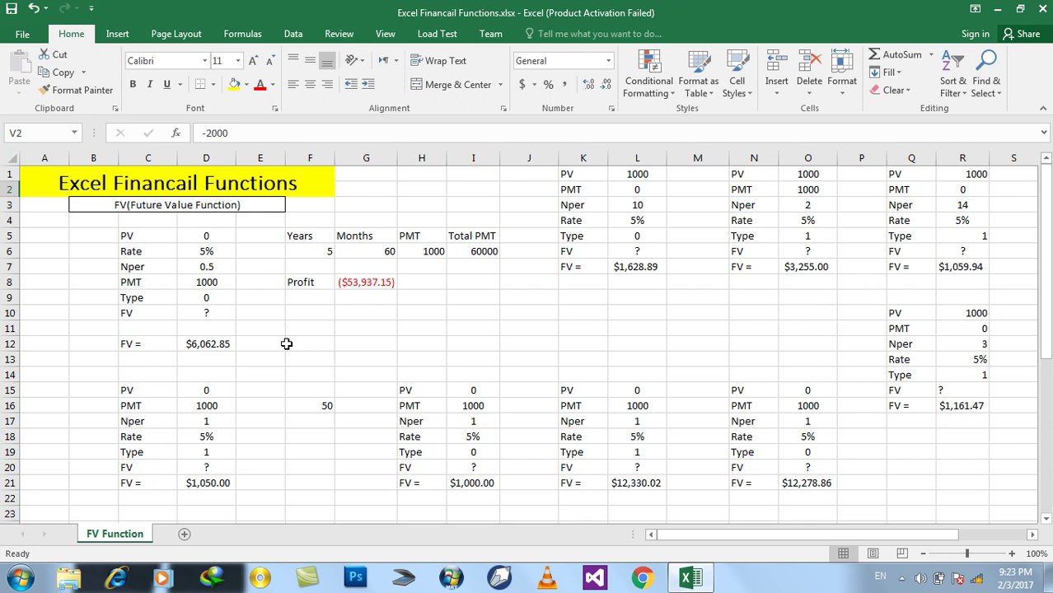
- Paste a copy of the Excel Financail Functions title from A1 into B22
{"action": "right_click", "coordinate": [154, 180]}
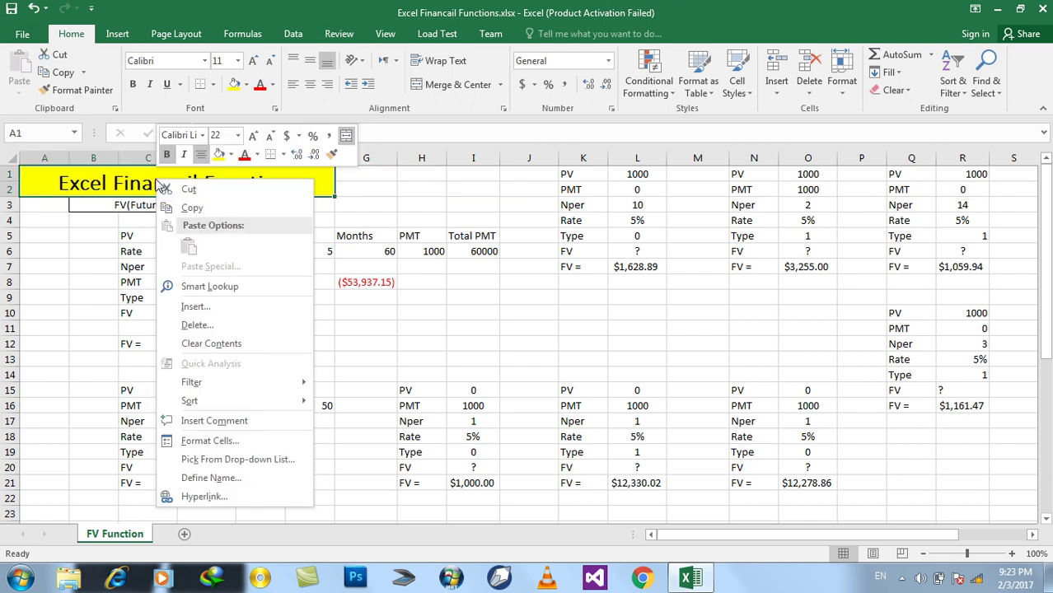
{"action": "left_click", "coordinate": [190, 204]}
{"action": "scroll", "coordinate": [153, 335], "scroll_direction": "down", "scroll_amount": 1}
{"action": "scroll", "coordinate": [154, 335], "scroll_direction": "down", "scroll_amount": 4}
{"action": "scroll", "coordinate": [154, 335], "scroll_direction": "down", "scroll_amount": 1}
{"action": "scroll", "coordinate": [153, 334], "scroll_direction": "down", "scroll_amount": 1}
{"action": "left_click", "coordinate": [84, 179]}
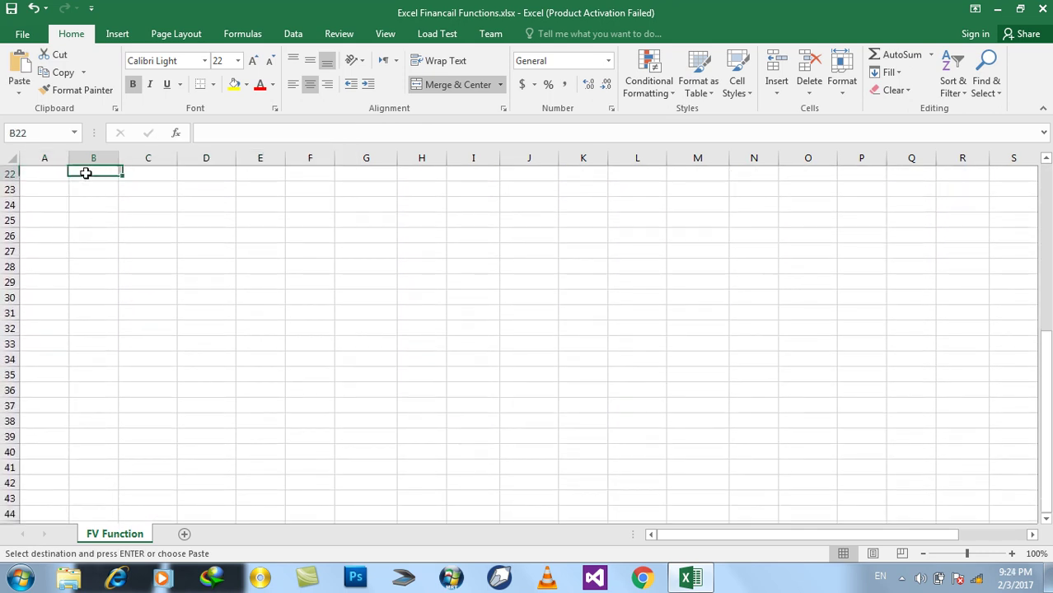
{"action": "right_click", "coordinate": [76, 178]}
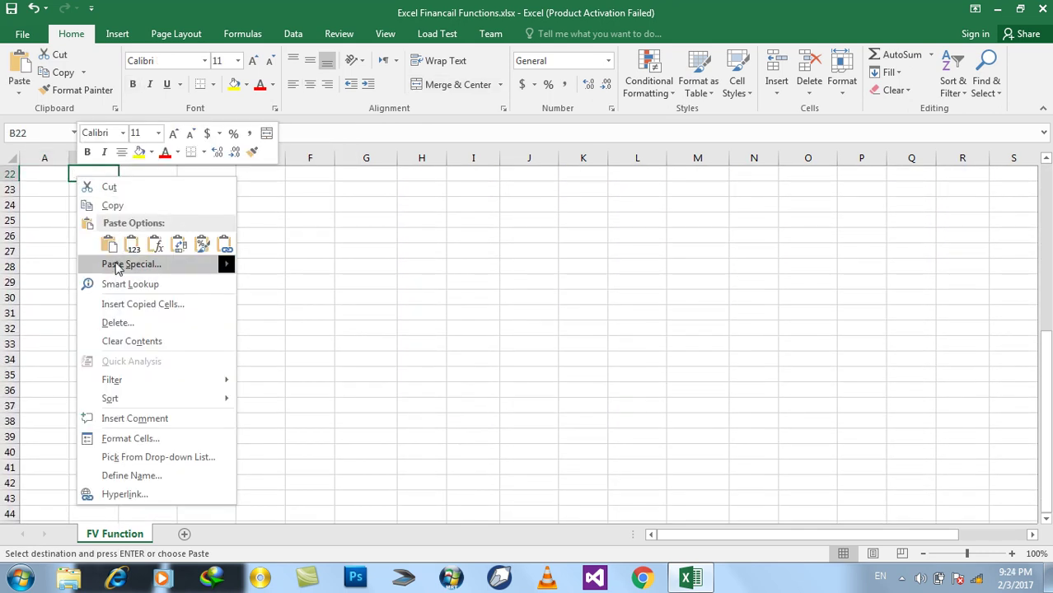
{"action": "left_click", "coordinate": [123, 264]}
{"action": "left_click", "coordinate": [199, 363]}
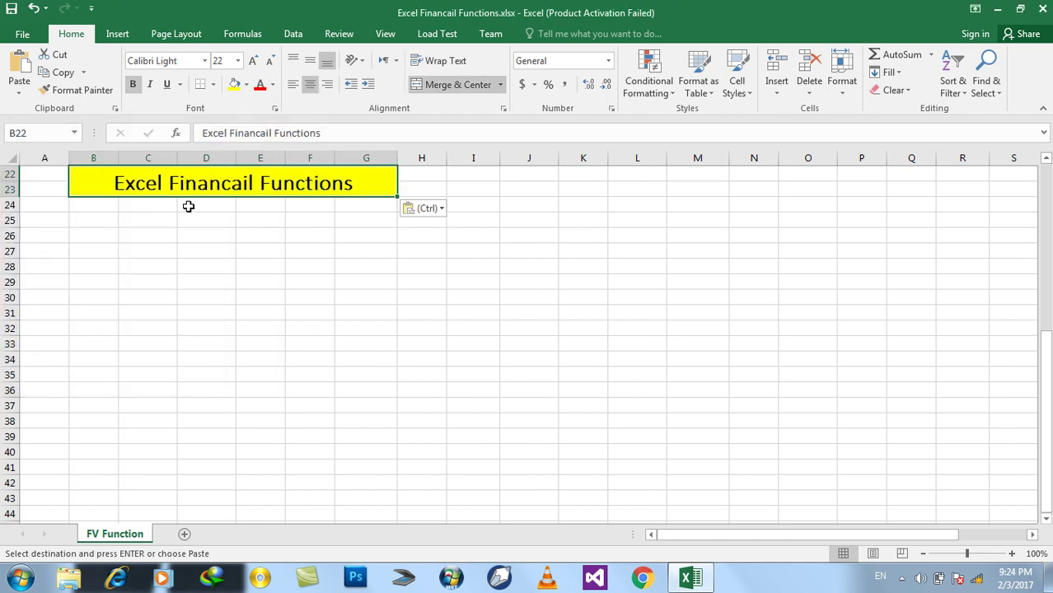
- Merge D24:E24 and label it 'PV function'
{"action": "left_click_drag", "start_coordinate": [188, 204], "coordinate": [270, 203]}
{"action": "left_click", "coordinate": [428, 85]}
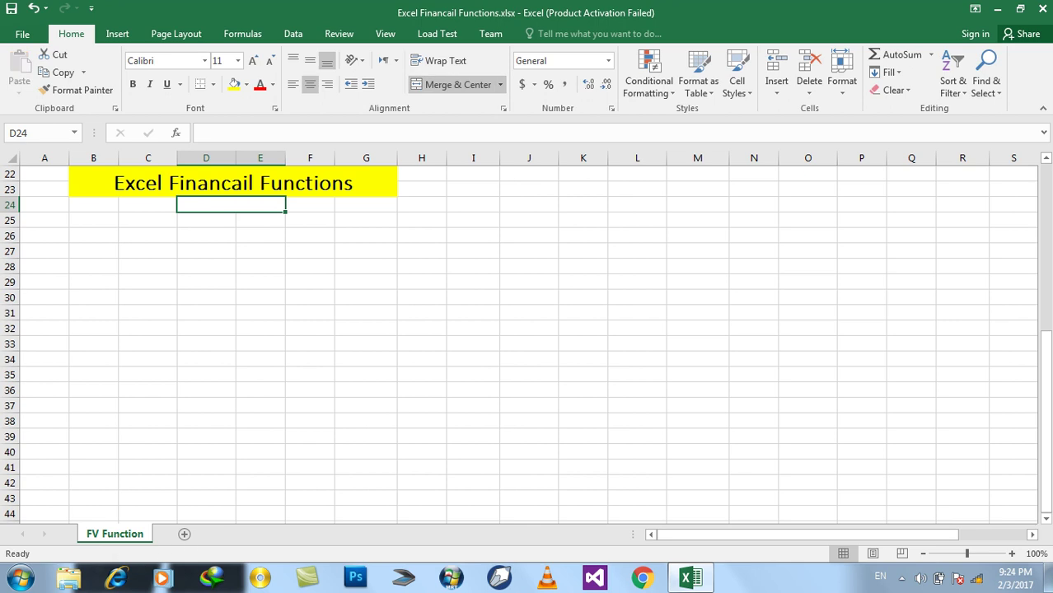
{"action": "type", "text": "PV function"}
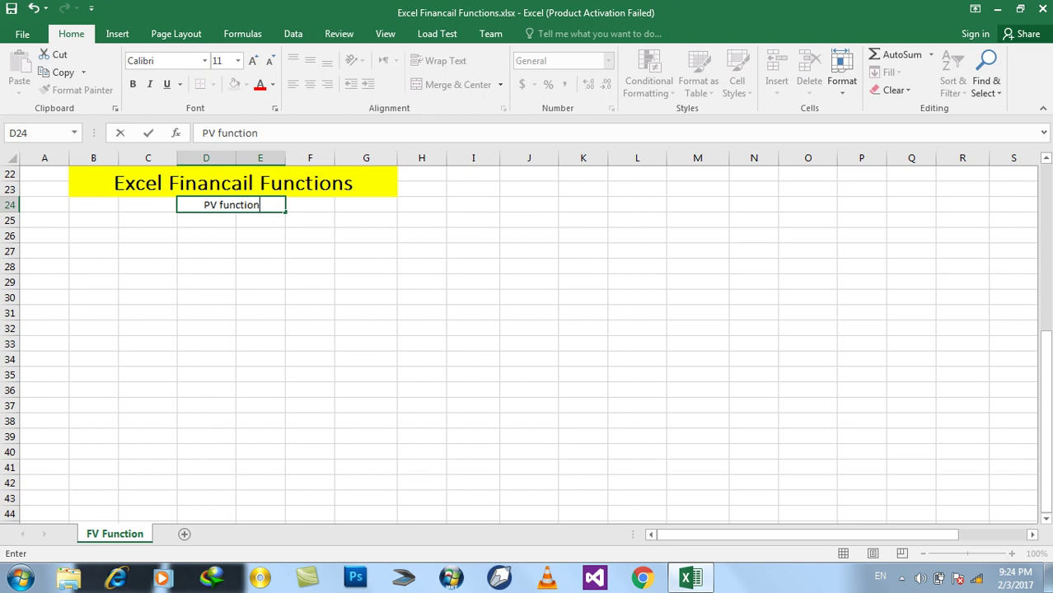
{"action": "key", "text": "Return"}
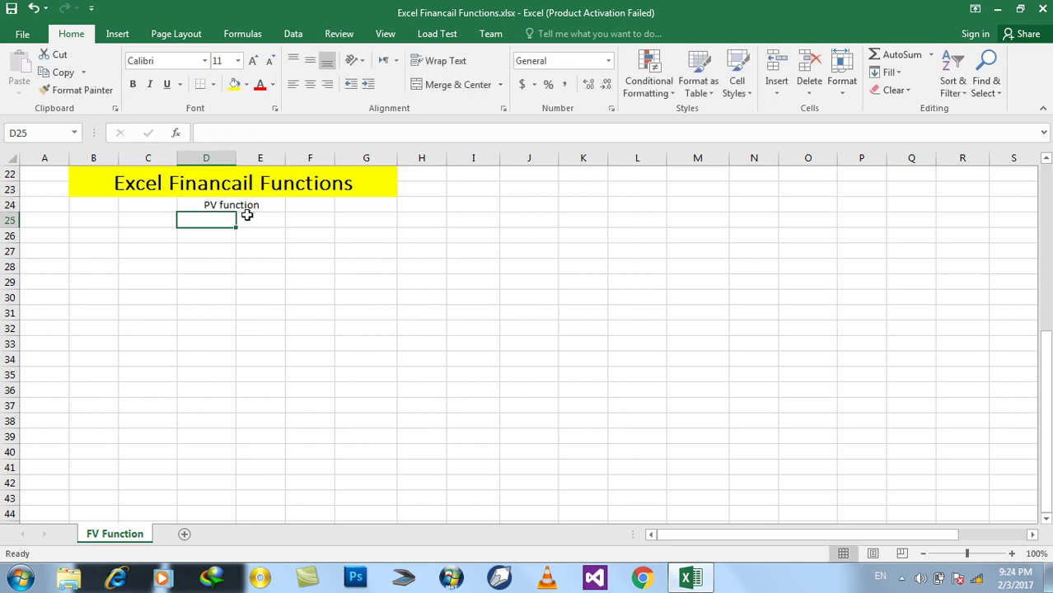
- Merge D25:E25 as 'PMT Function' and left-align both function labels
{"action": "left_click_drag", "start_coordinate": [247, 215], "coordinate": [211, 216]}
{"action": "left_click", "coordinate": [457, 84]}
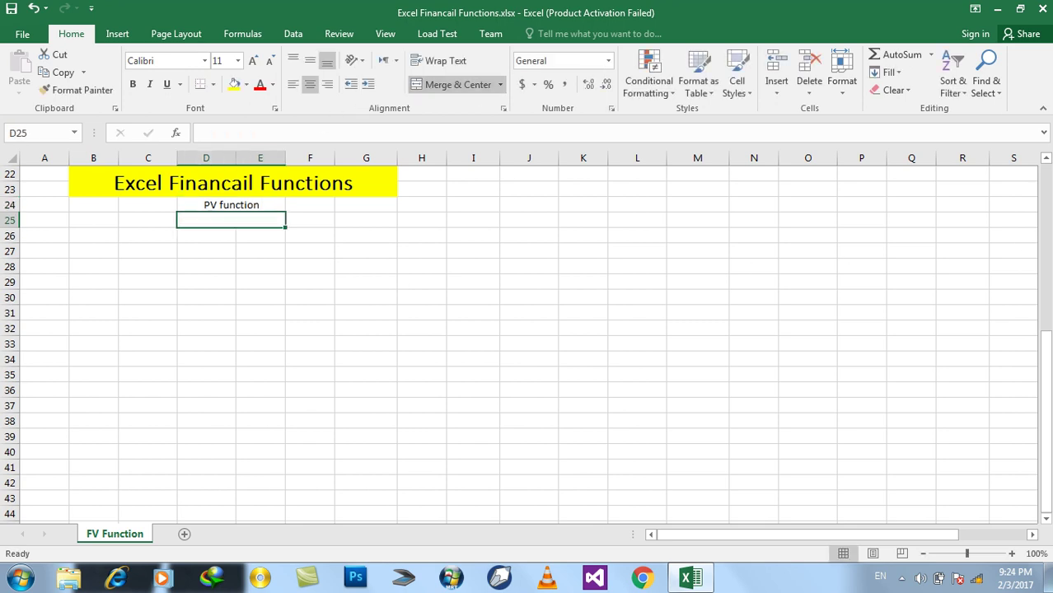
{"action": "type", "text": "PMT Function"}
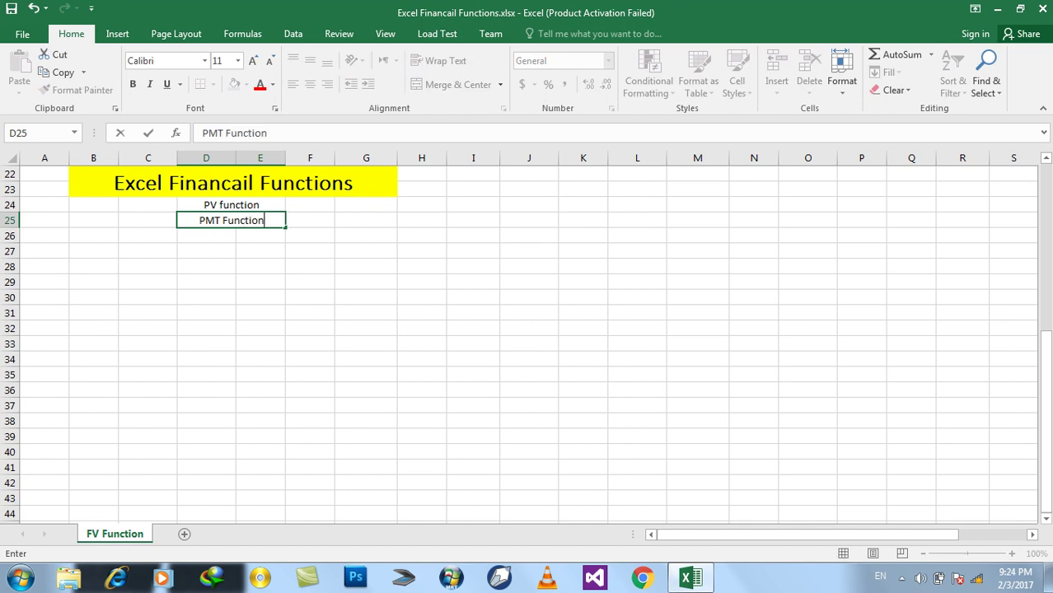
{"action": "key", "text": "Return"}
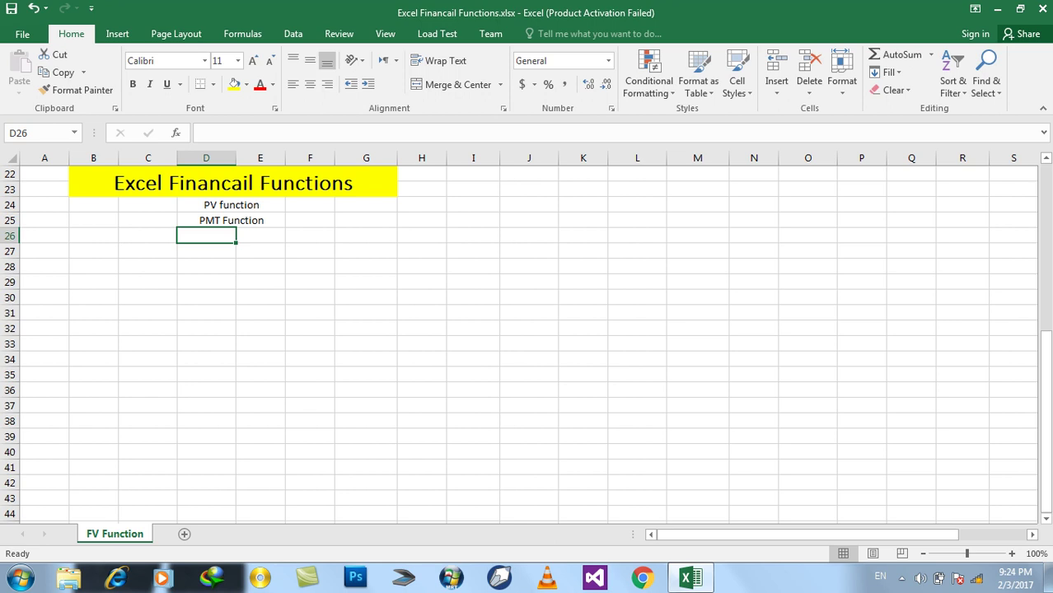
{"action": "left_click_drag", "start_coordinate": [232, 205], "coordinate": [234, 219]}
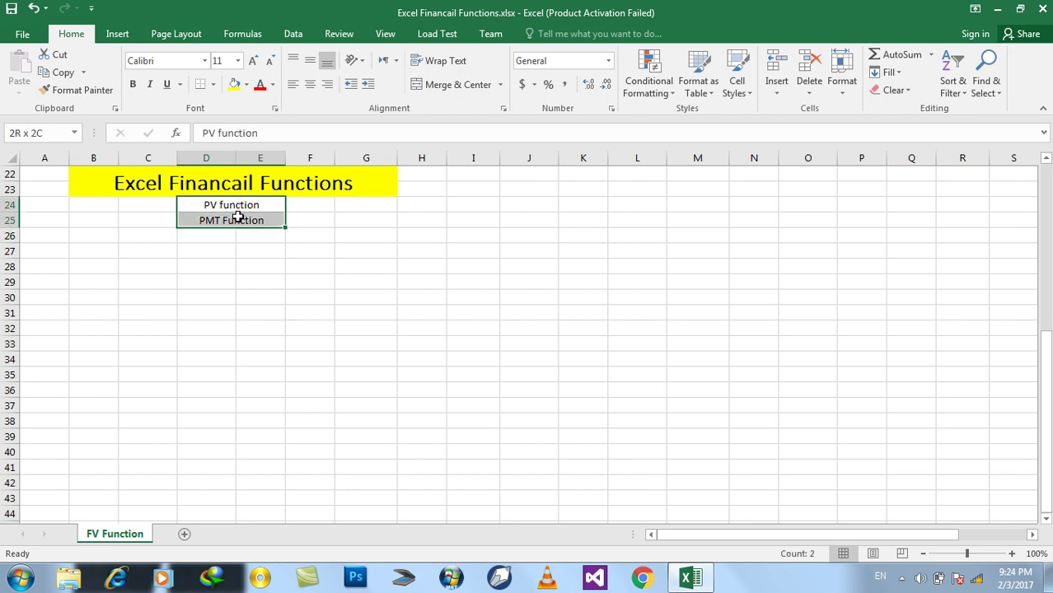
{"action": "left_click", "coordinate": [293, 84]}
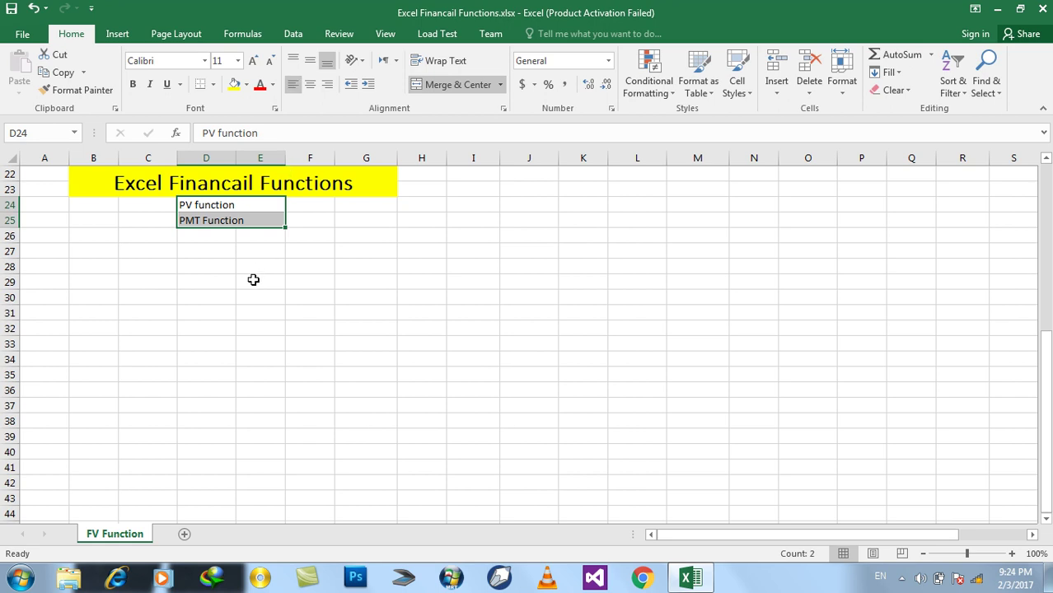
{"action": "scroll", "coordinate": [252, 280], "scroll_direction": "up", "scroll_amount": 3}
{"action": "scroll", "coordinate": [256, 285], "scroll_direction": "up", "scroll_amount": 3}
{"action": "scroll", "coordinate": [255, 285], "scroll_direction": "up", "scroll_amount": 1}
- Paste the PV, Rate, Nper, PMT, Type, FV labels transposed across row 27 from B27
{"action": "left_click_drag", "start_coordinate": [130, 236], "coordinate": [148, 312]}
{"action": "right_click", "coordinate": [157, 306]}
{"action": "left_click", "coordinate": [239, 259]}
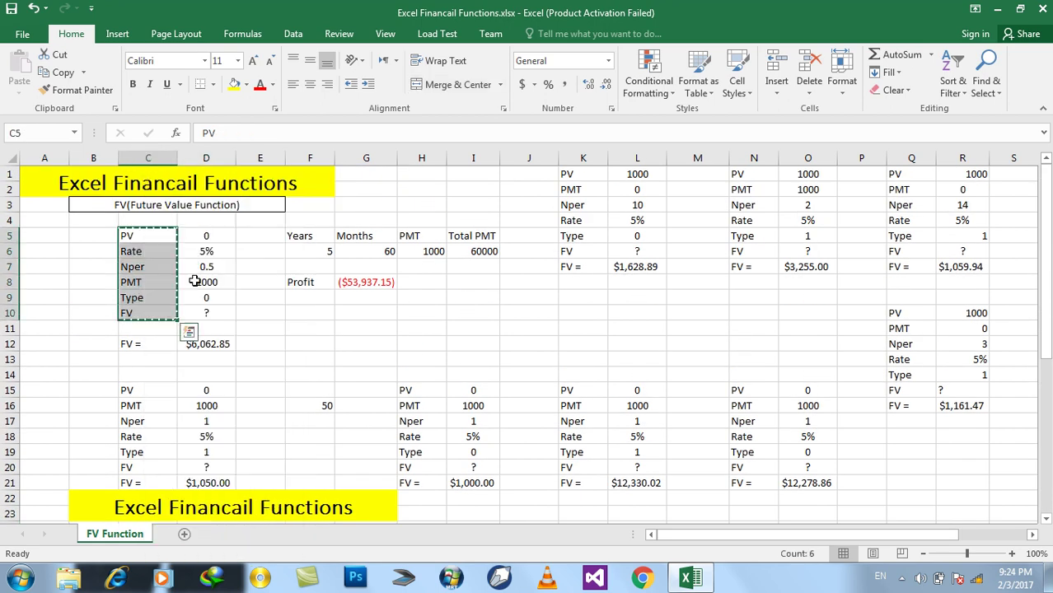
{"action": "scroll", "coordinate": [194, 284], "scroll_direction": "down", "scroll_amount": 5}
{"action": "scroll", "coordinate": [202, 296], "scroll_direction": "down", "scroll_amount": 2}
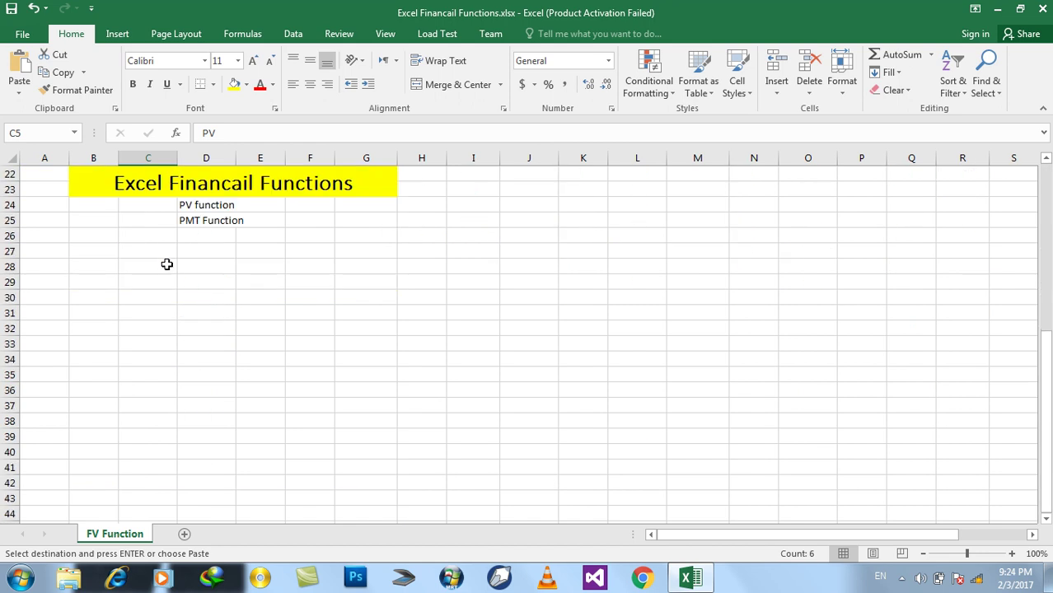
{"action": "left_click", "coordinate": [90, 251]}
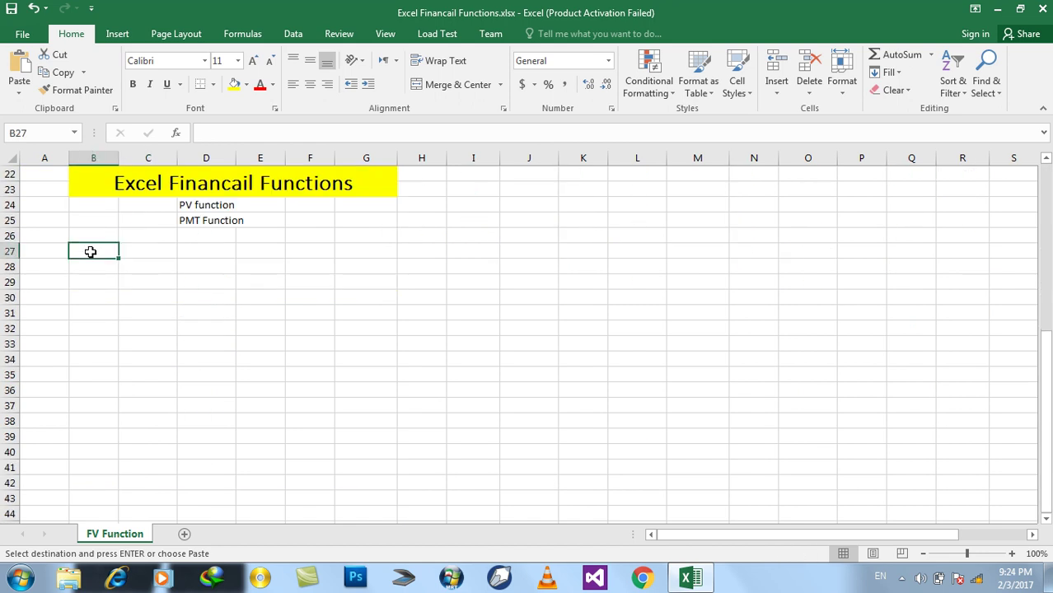
{"action": "right_click", "coordinate": [91, 251]}
{"action": "left_click", "coordinate": [124, 319]}
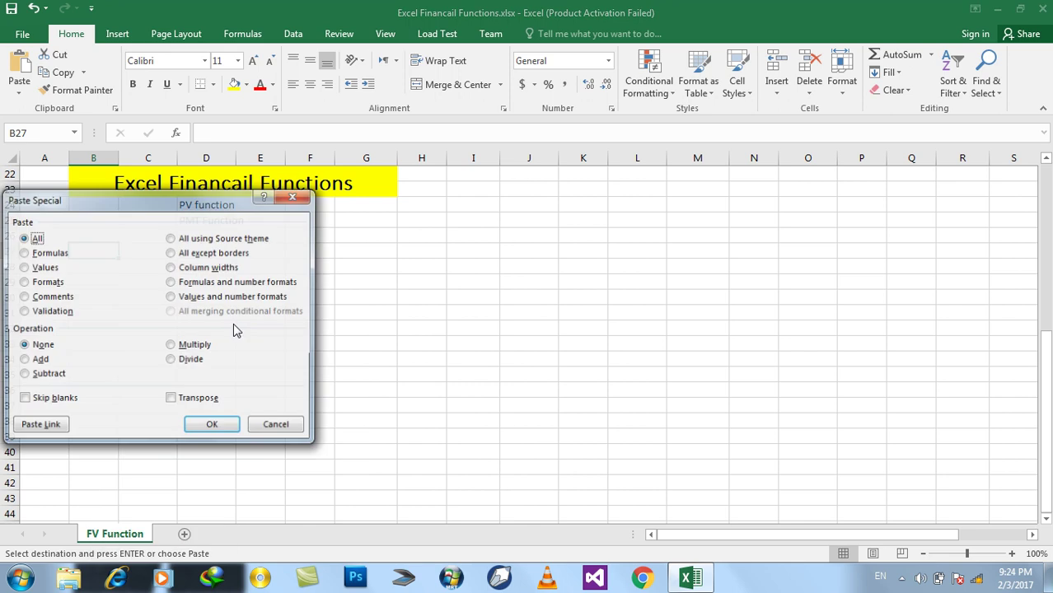
{"action": "left_click", "coordinate": [172, 400]}
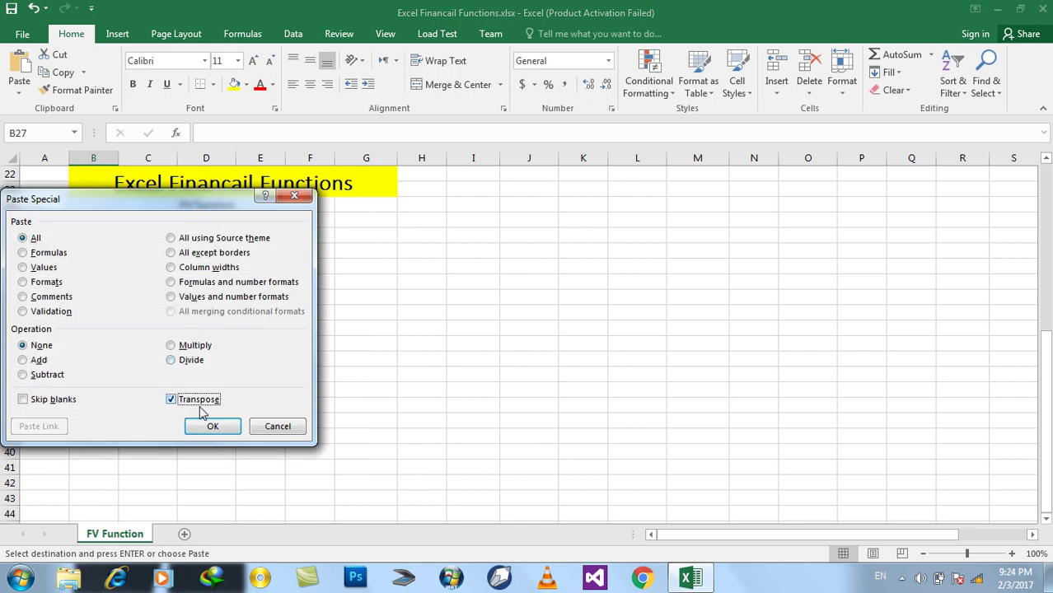
{"action": "left_click", "coordinate": [213, 426]}
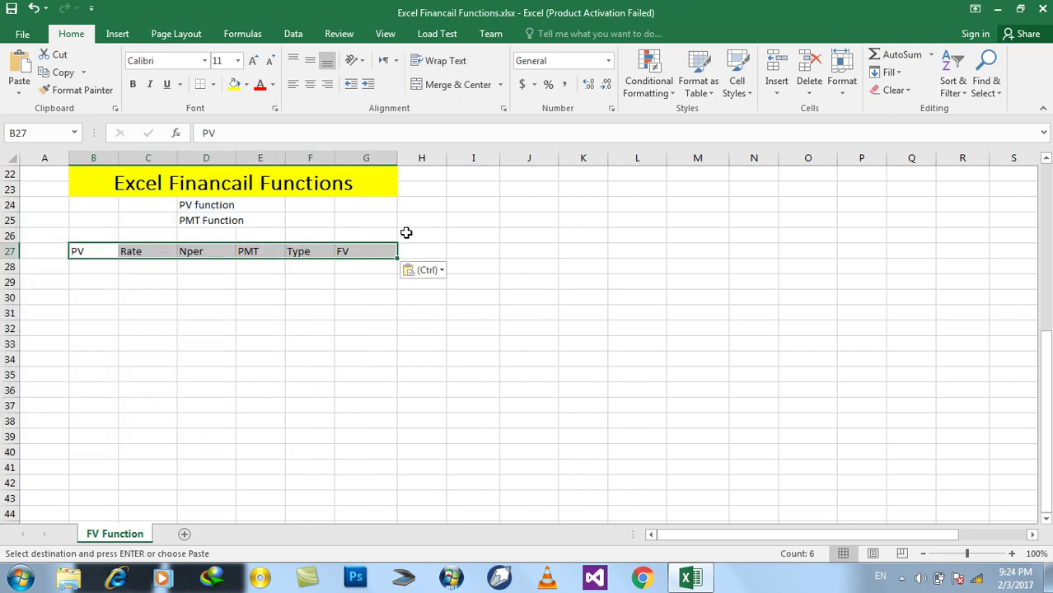
{"action": "left_click", "coordinate": [550, 239]}
- Enter PV 1000, Rate 10% and Nper 10 in row 28
{"action": "left_click", "coordinate": [115, 272]}
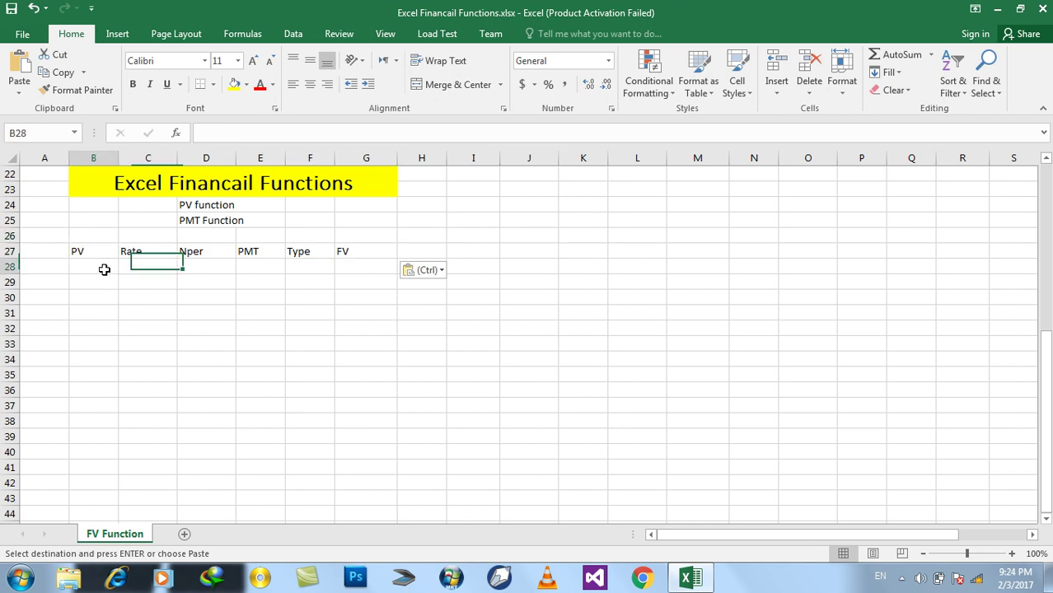
{"action": "type", "text": "1000"}
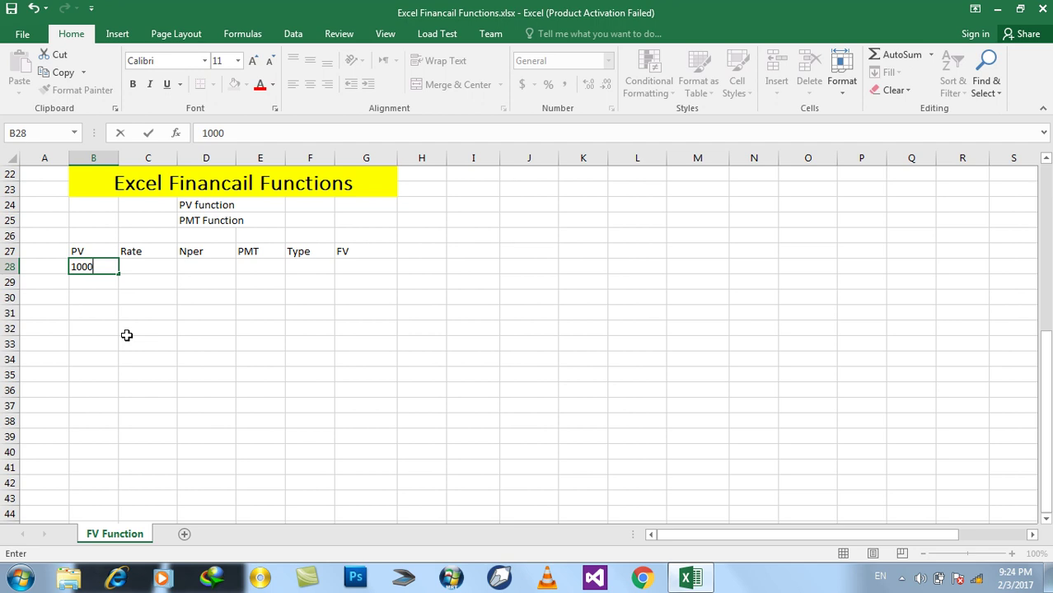
{"action": "key", "text": "Tab"}
{"action": "key", "text": "Tab"}
{"action": "type", "text": "1"}
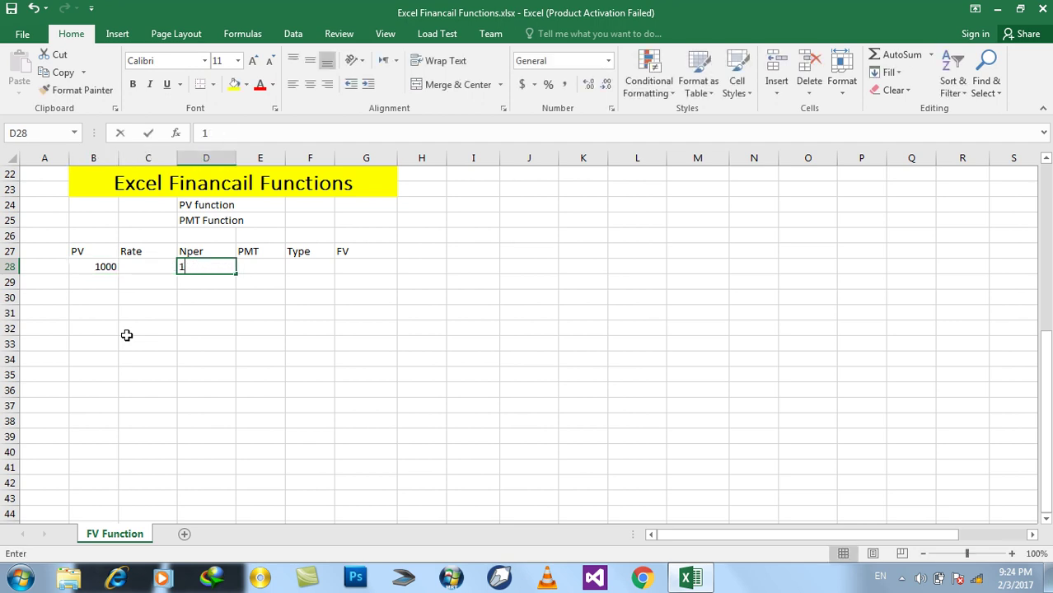
{"action": "type", "text": "0"}
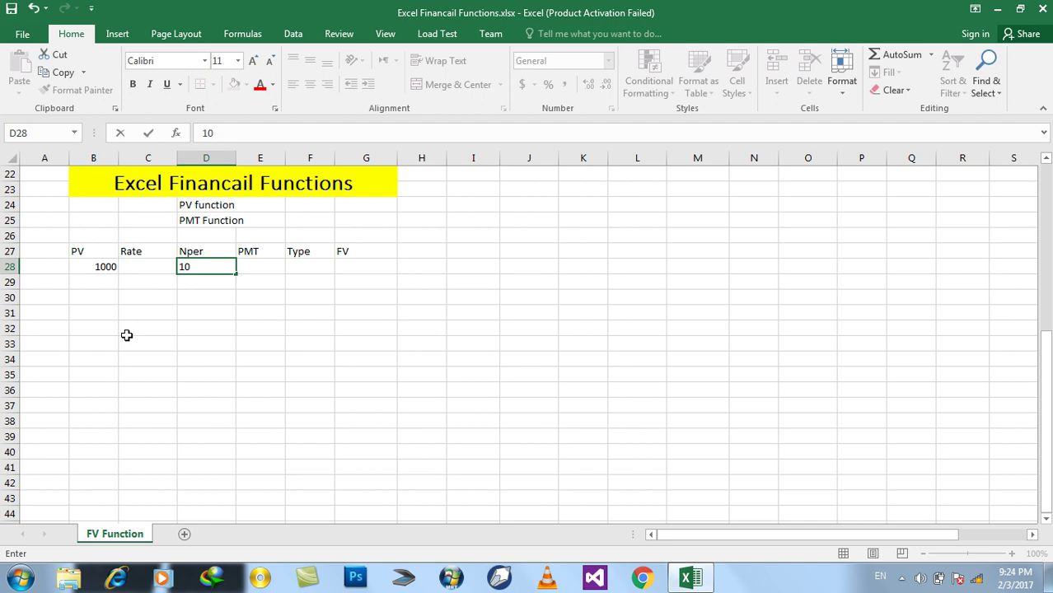
{"action": "key", "text": "Left"}
{"action": "type", "text": "10"}
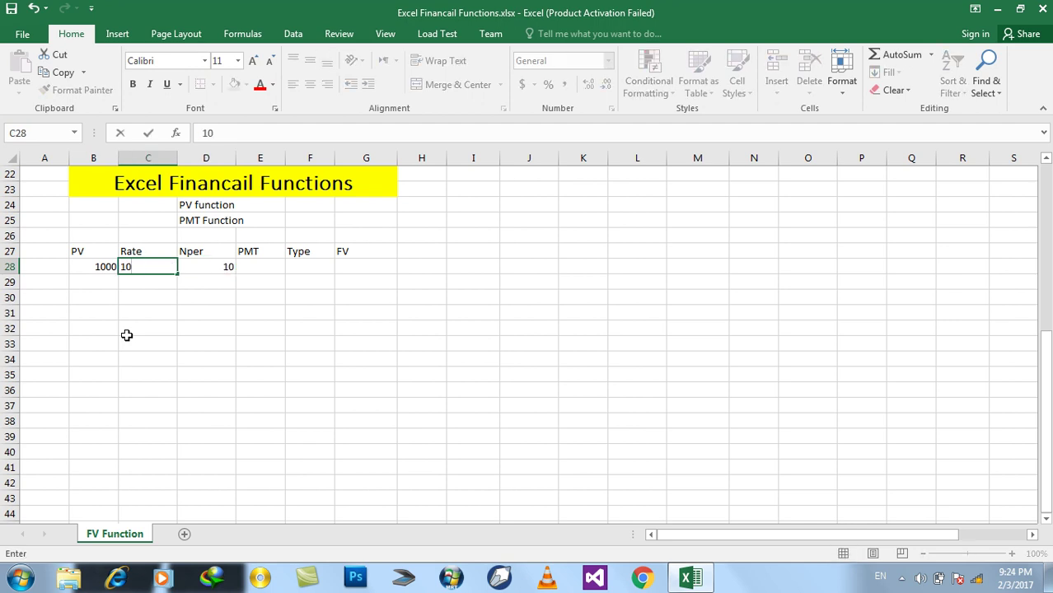
{"action": "type", "text": "%"}
{"action": "key", "text": "Right"}
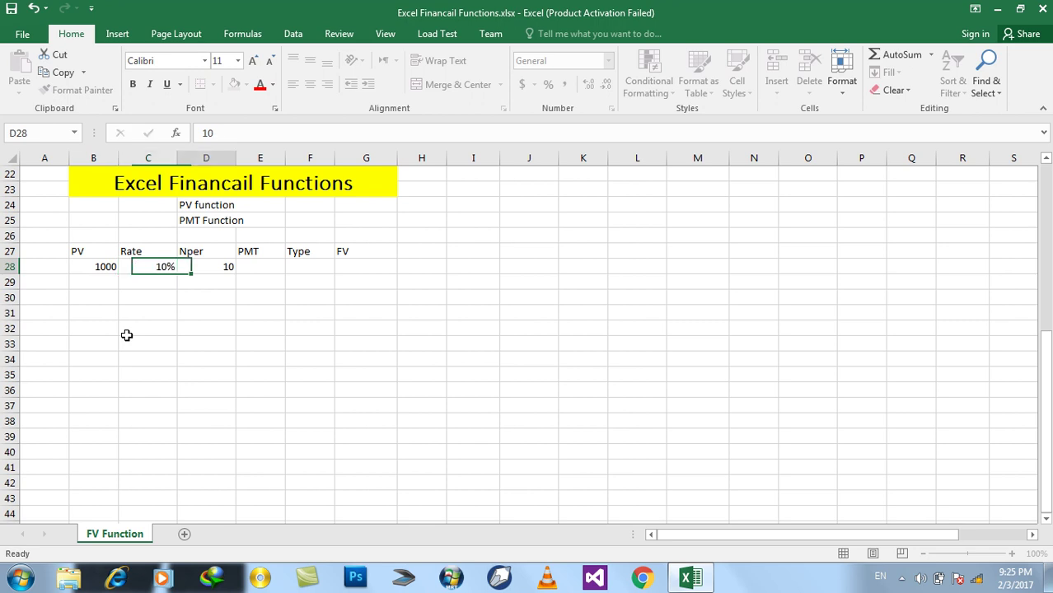
{"action": "key", "text": "Right"}
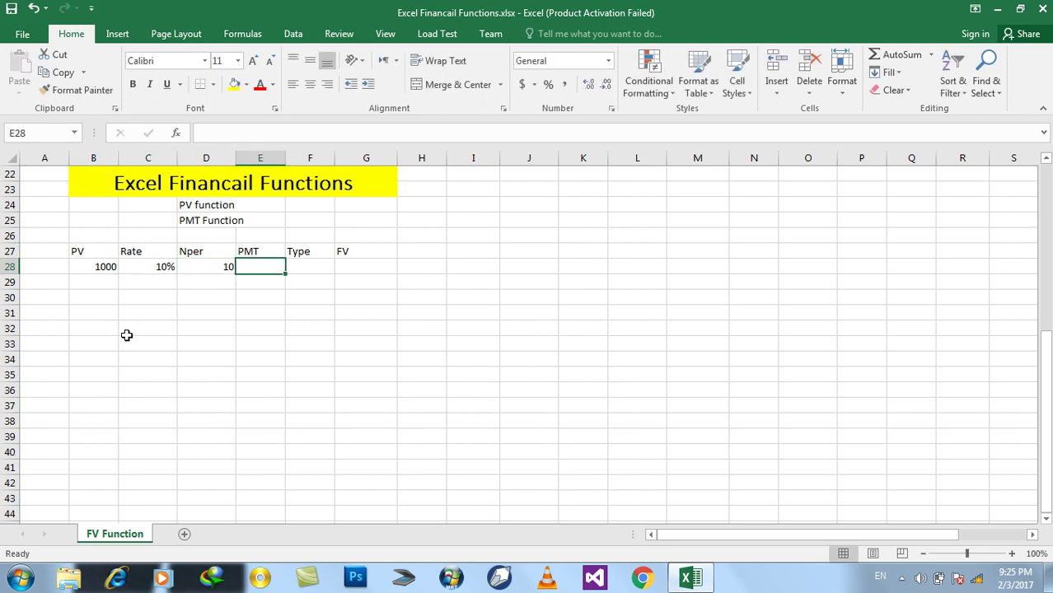
- Try a PMT of 0 in E28 and a Type of 1 in F28
{"action": "type", "text": "0"}
{"action": "key", "text": "Return"}
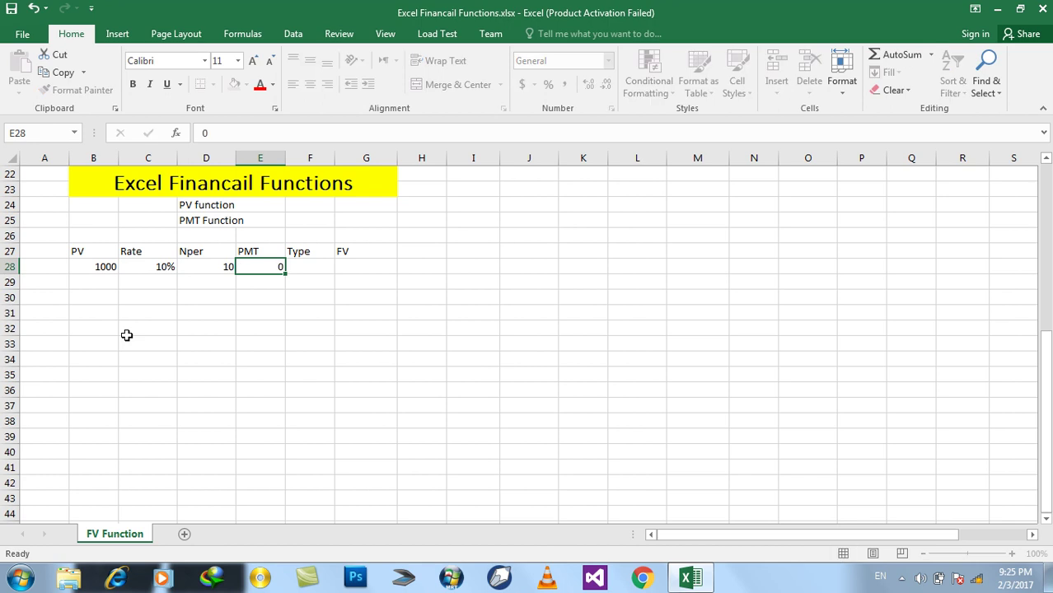
{"action": "key", "text": "Right"}
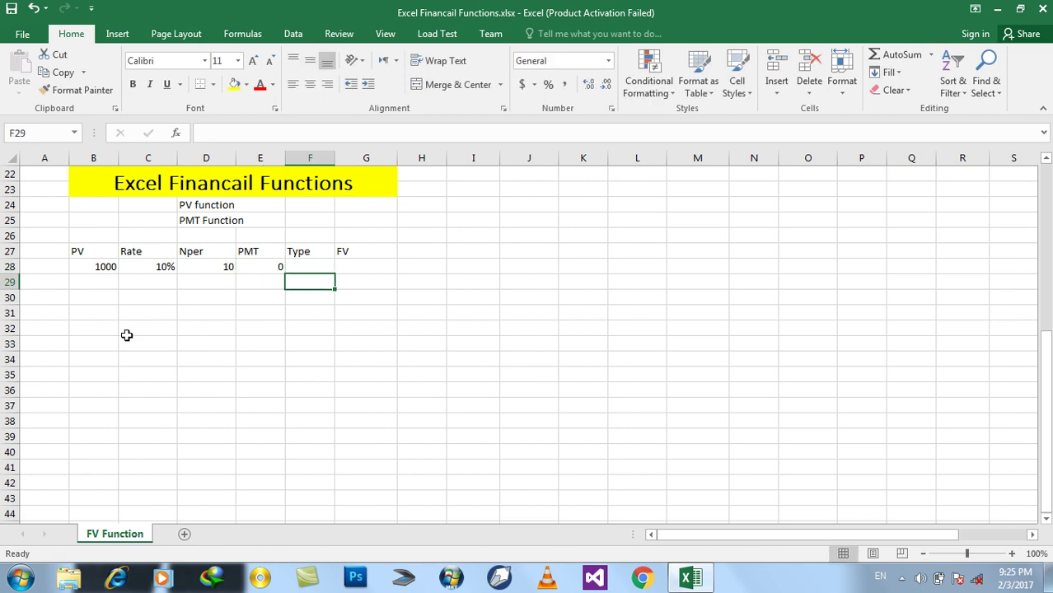
{"action": "key", "text": "Up"}
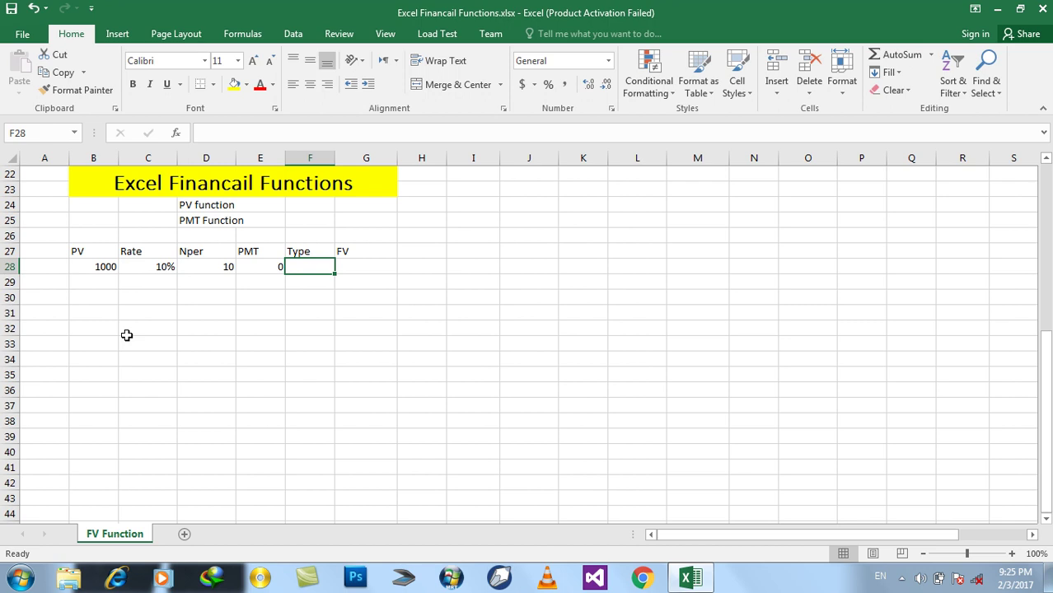
{"action": "type", "text": "1"}
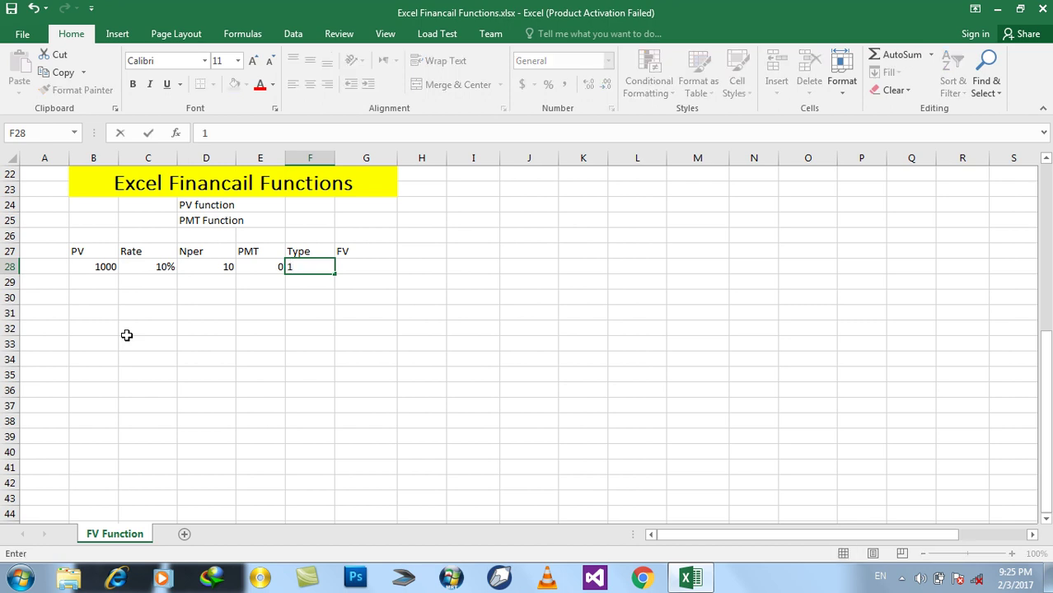
{"action": "key", "text": "Return"}
{"action": "key", "text": "Up"}
{"action": "key", "text": "Left"}
{"action": "key", "text": "Right"}
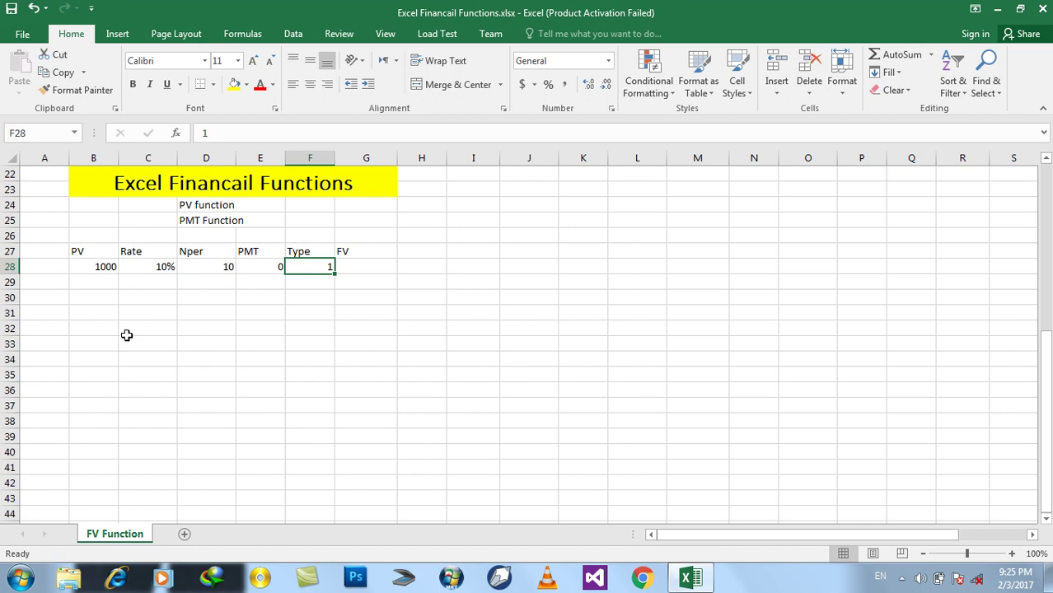
- Clear the PMT and Type cells, leaving them blank, and begin an =FV( formula in G28
{"action": "key", "text": "Delete"}
{"action": "key", "text": "shift+F10"}
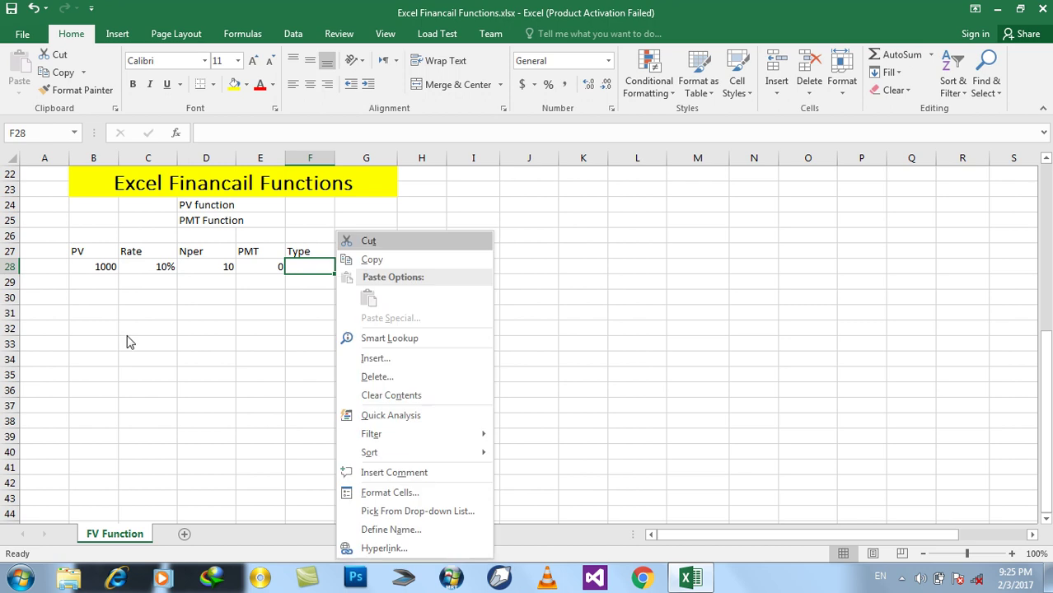
{"action": "key", "text": "Escape"}
{"action": "key", "text": "Left"}
{"action": "key", "text": "Delete"}
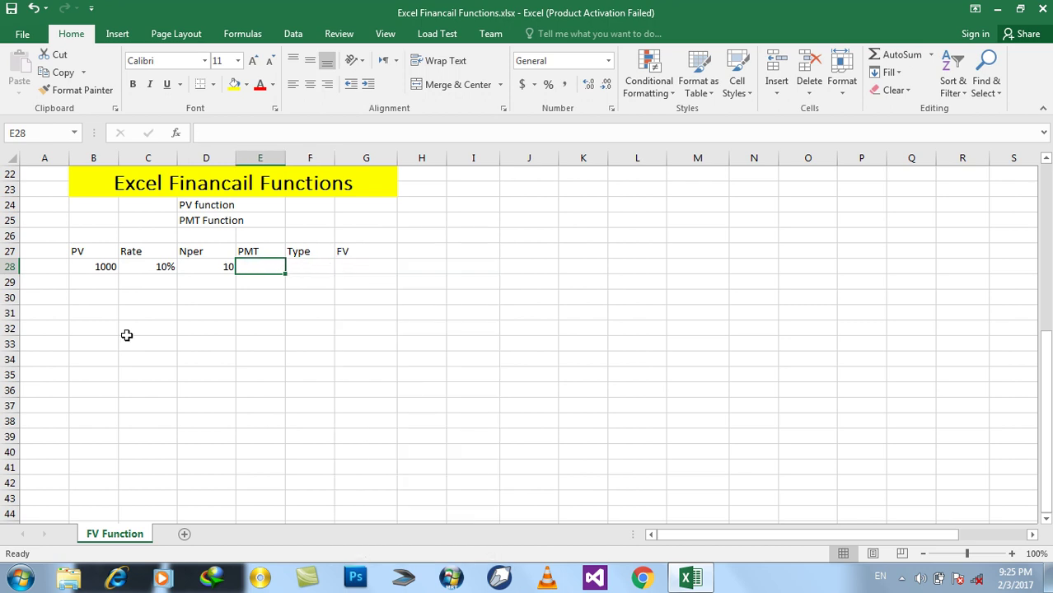
{"action": "key", "text": "Right"}
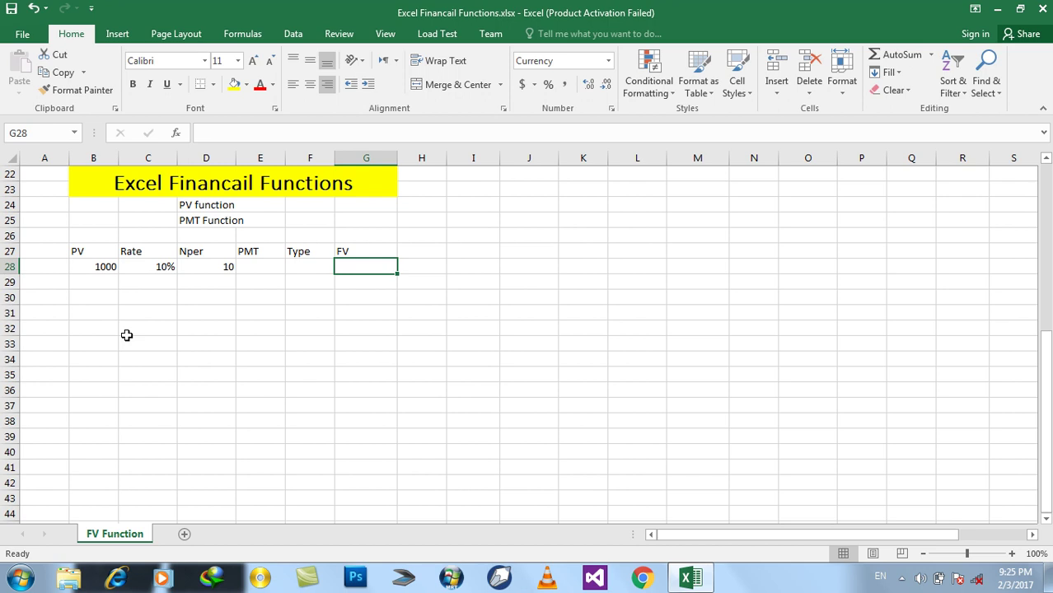
{"action": "type", "text": "=FV"}
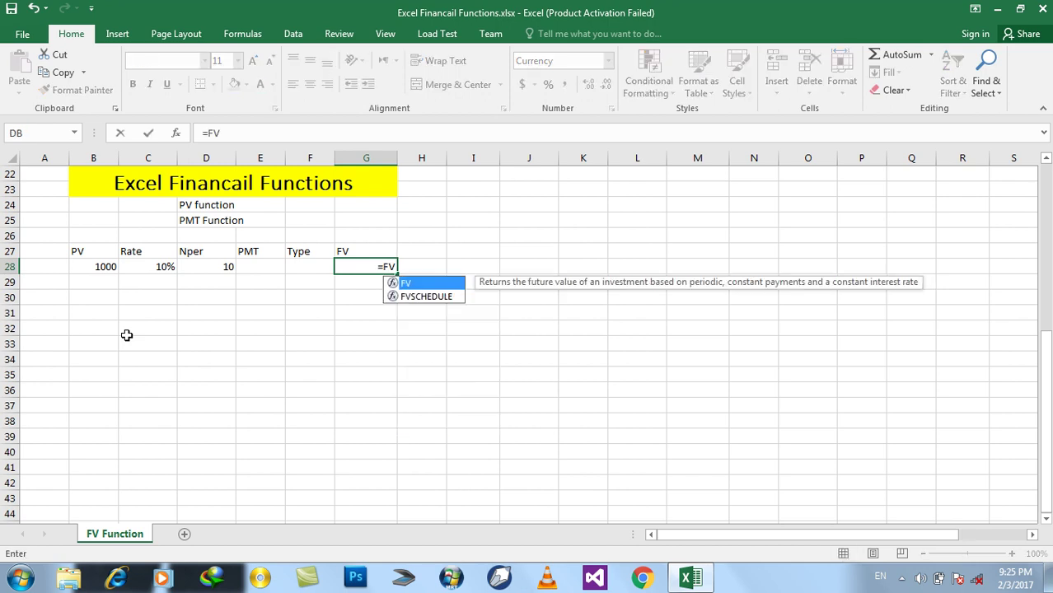
{"action": "type", "text": "("}
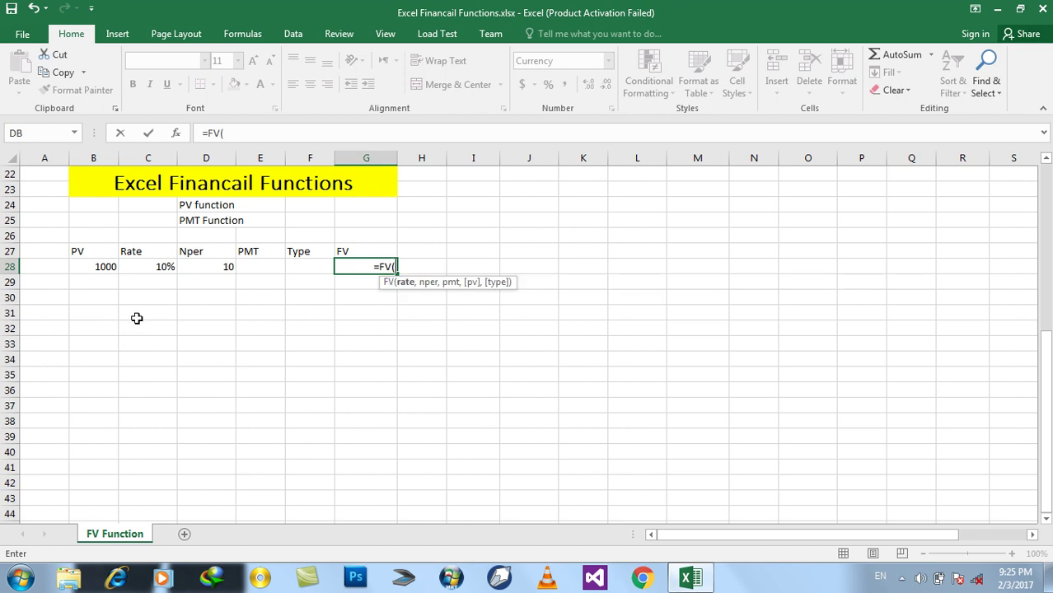
- Complete =FV(C28,D28,,-B28,E28) in G28, giving a future value of $2,593.74
{"action": "left_click", "coordinate": [148, 267]}
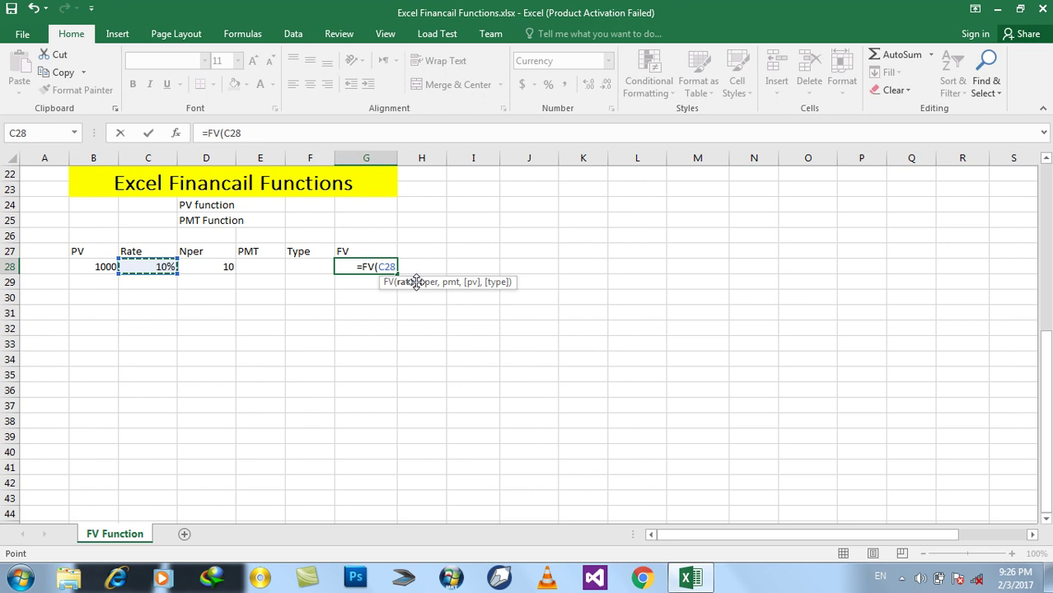
{"action": "type", "text": ","}
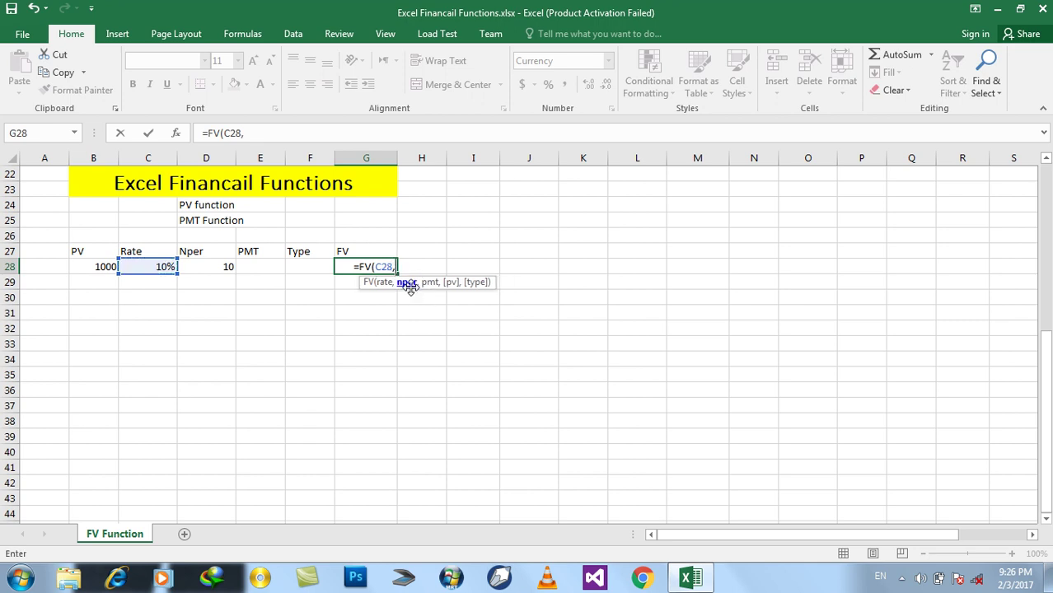
{"action": "left_click", "coordinate": [208, 269]}
{"action": "type", "text": ","}
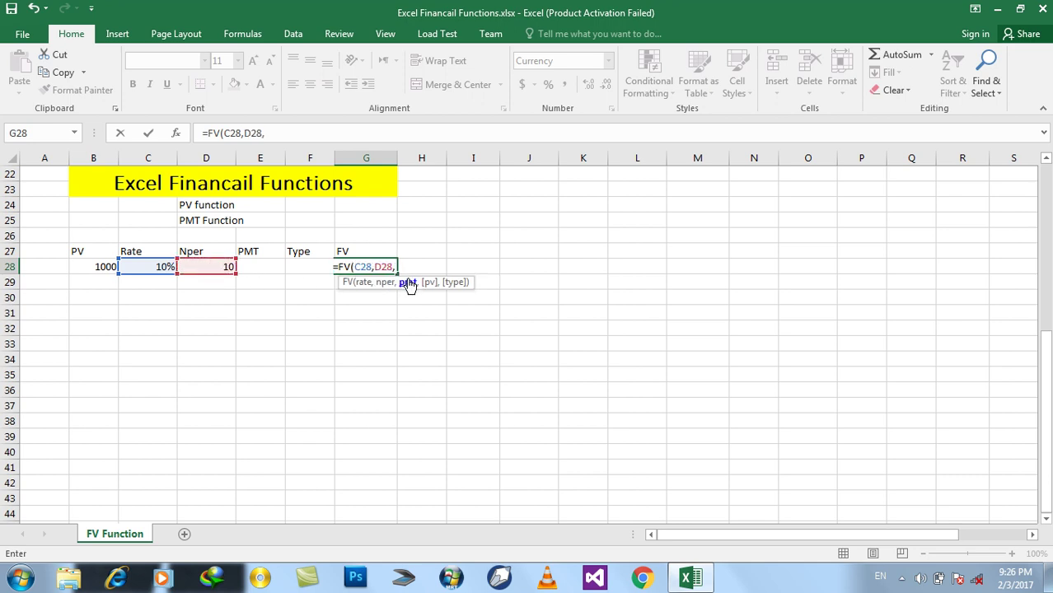
{"action": "type", "text": "0"}
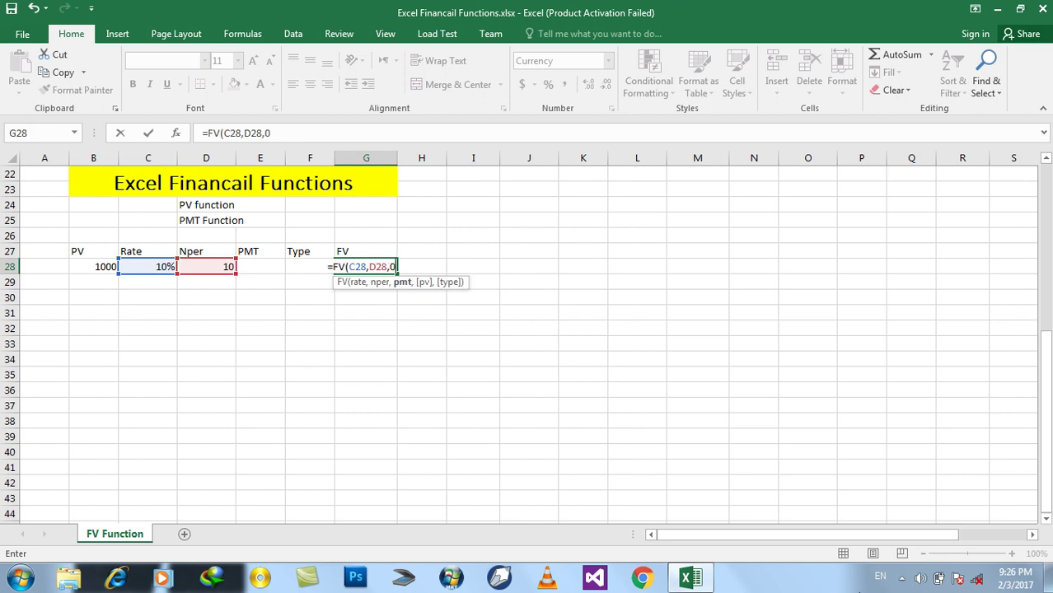
{"action": "key", "text": "BackSpace"}
{"action": "type", "text": ","}
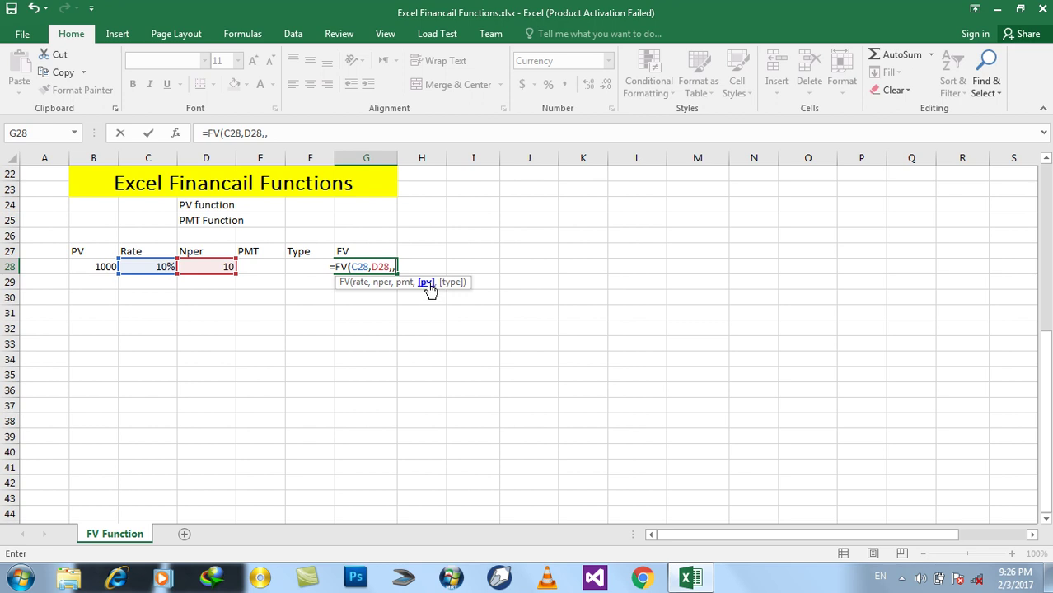
{"action": "type", "text": "-"}
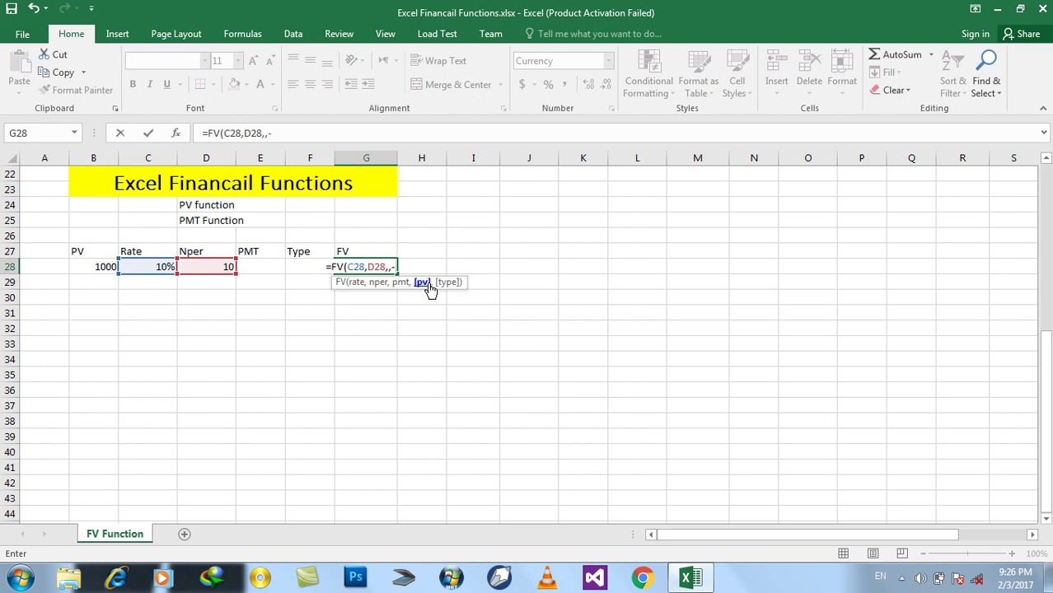
{"action": "left_click", "coordinate": [98, 266]}
{"action": "type", "text": ","}
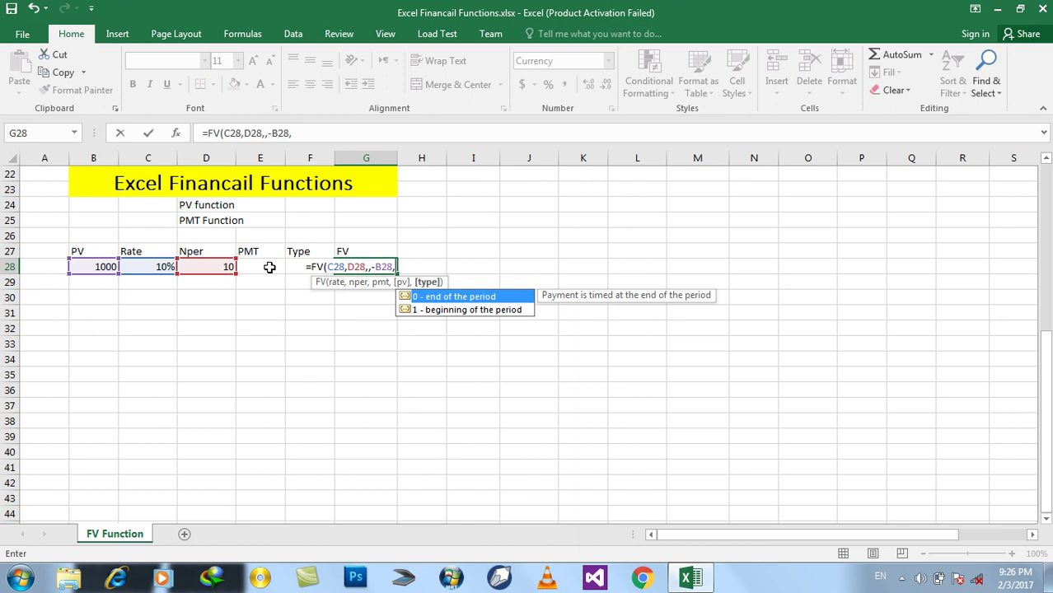
{"action": "left_click", "coordinate": [270, 267]}
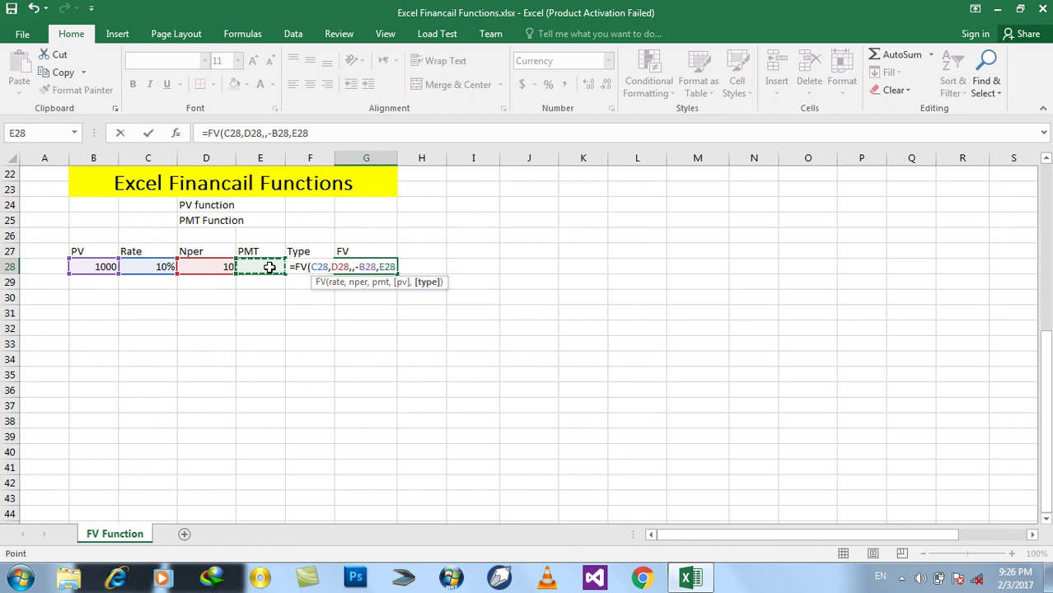
{"action": "type", "text": ")"}
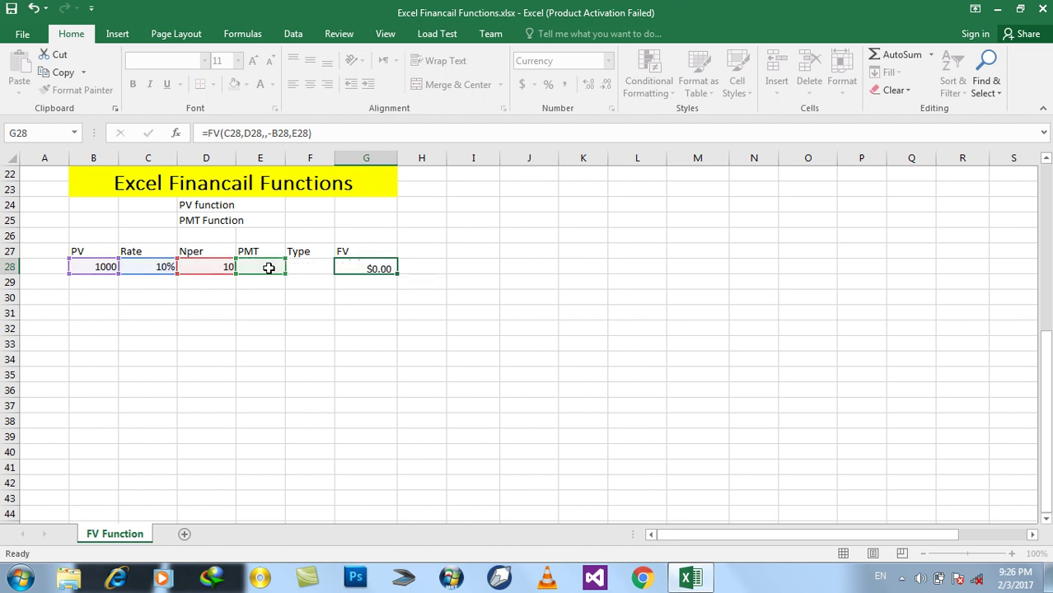
{"action": "key", "text": "Return"}
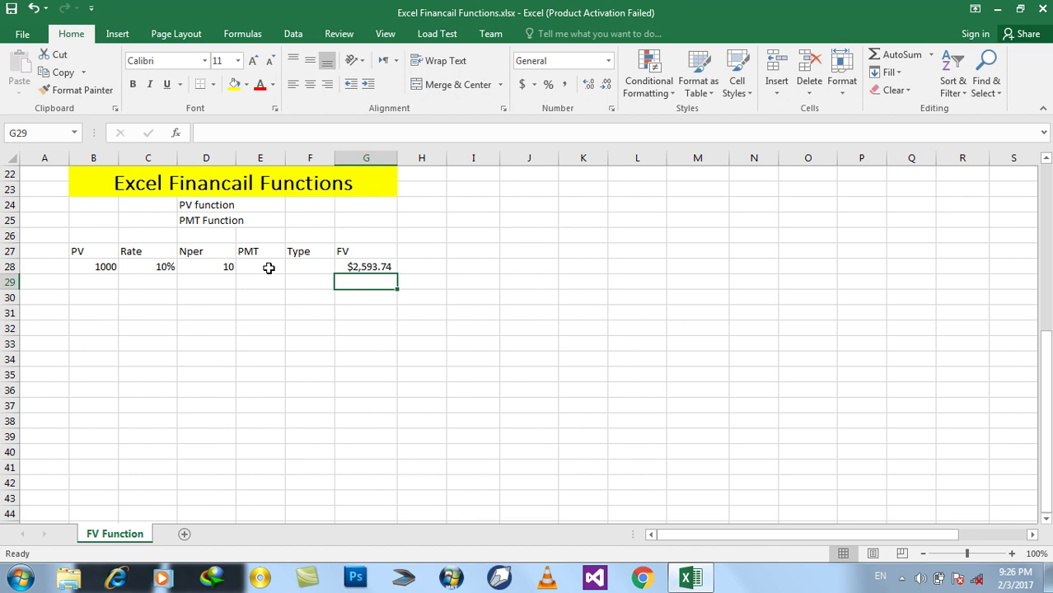
{"action": "left_click", "coordinate": [111, 265]}
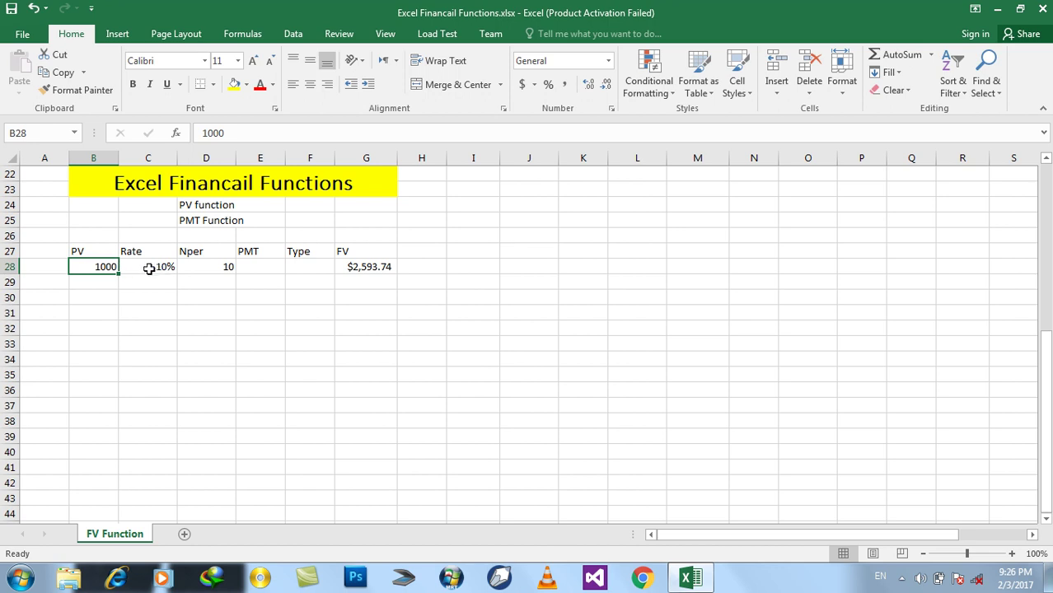
{"action": "left_click", "coordinate": [146, 266]}
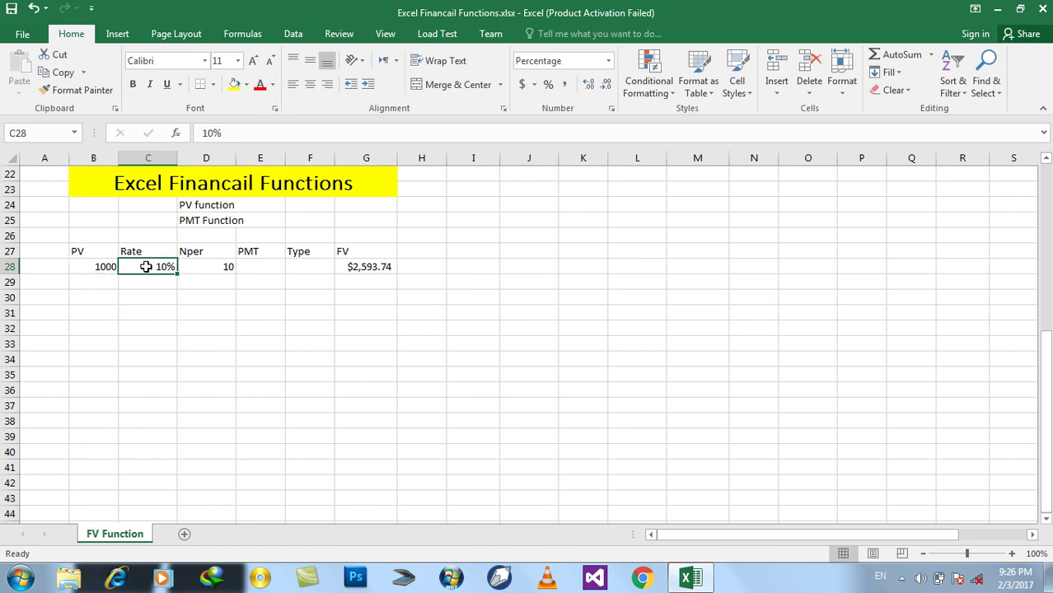
{"action": "left_click", "coordinate": [203, 265]}
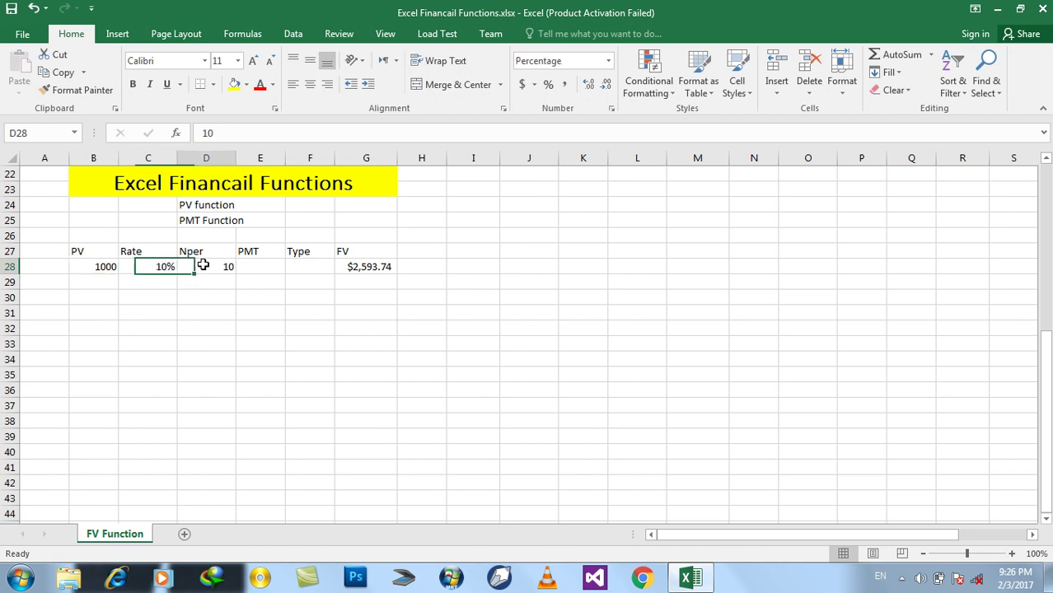
{"action": "left_click", "coordinate": [383, 266]}
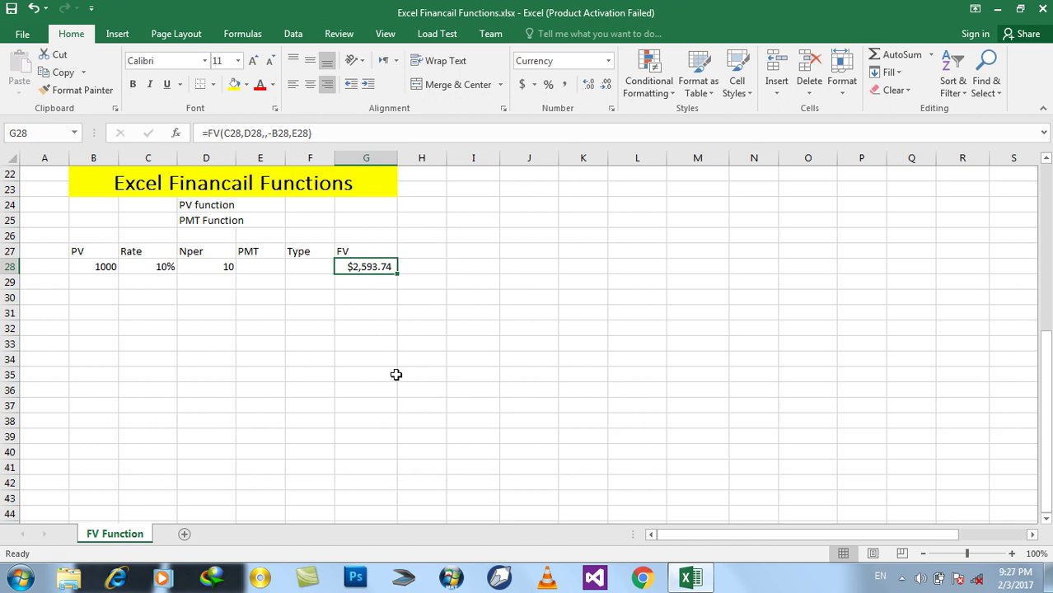
{"action": "key", "text": "Left"}
{"action": "key", "text": "Left"}
{"action": "key", "text": "Left"}
{"action": "key", "text": "Left"}
{"action": "key", "text": "Left"}
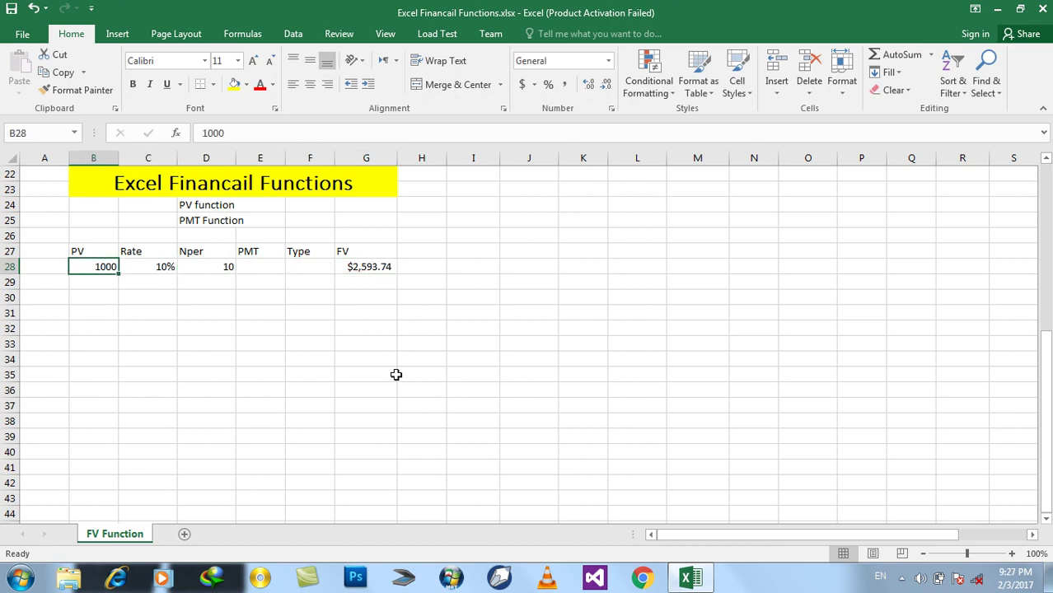
{"action": "type", "text": "2000"}
{"action": "key", "text": "Return"}
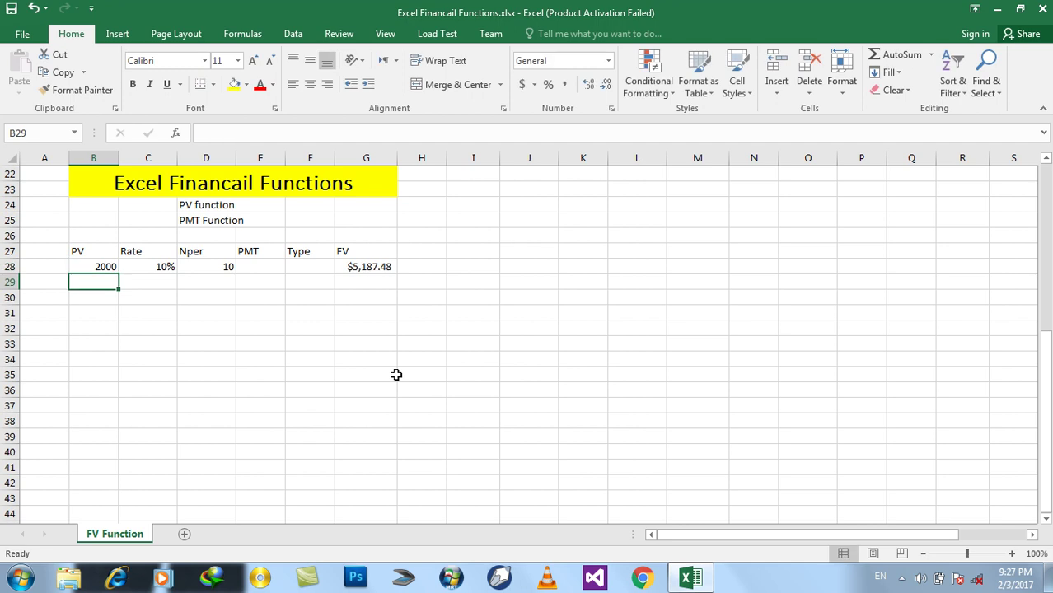
{"action": "key", "text": "Up"}
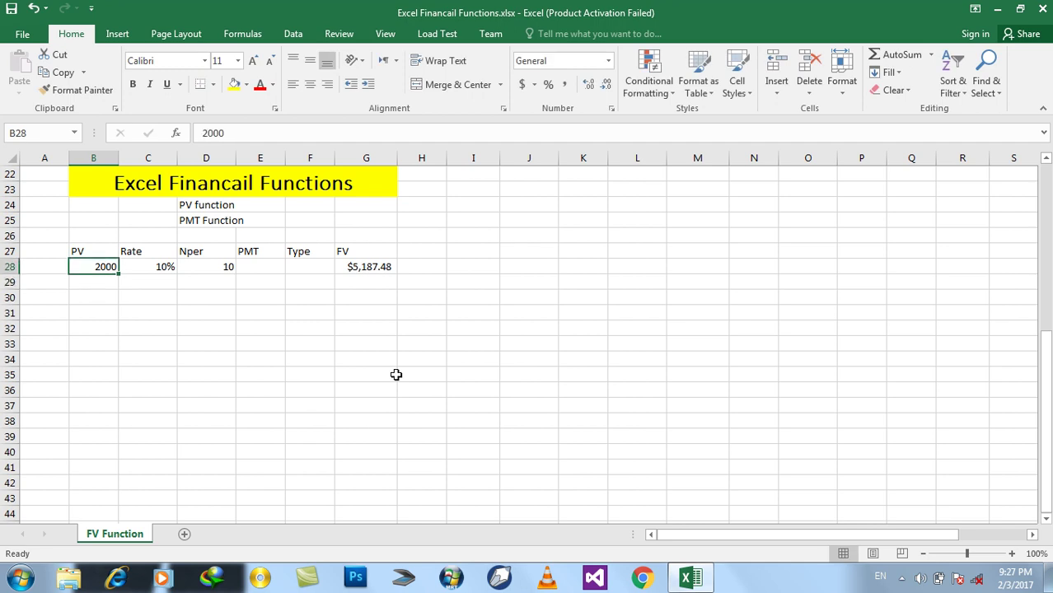
{"action": "key", "text": "Right"}
{"action": "type", "text": "20"}
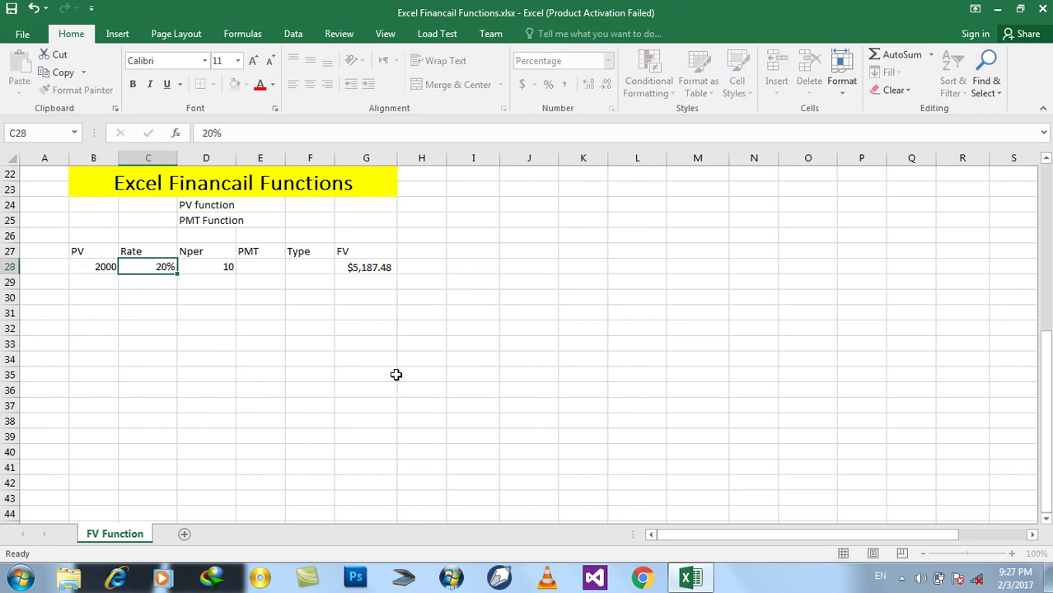
{"action": "key", "text": "Return"}
{"action": "key", "text": "Up"}
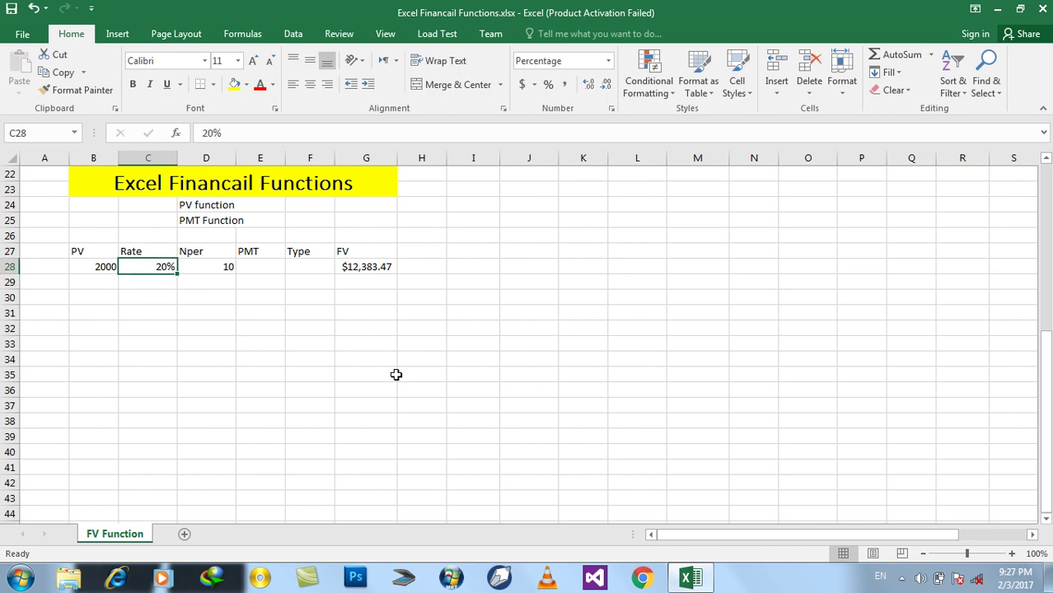
{"action": "key", "text": "Right"}
{"action": "type", "text": "20"}
{"action": "key", "text": "Return"}
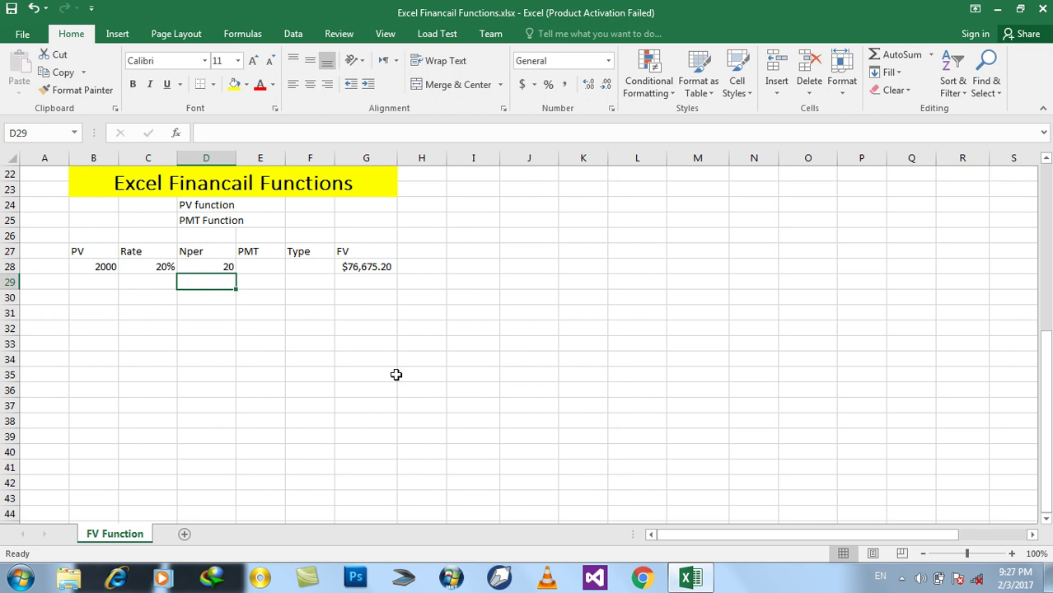
{"action": "key", "text": "ctrl+z"}
{"action": "key", "text": "ctrl+z"}
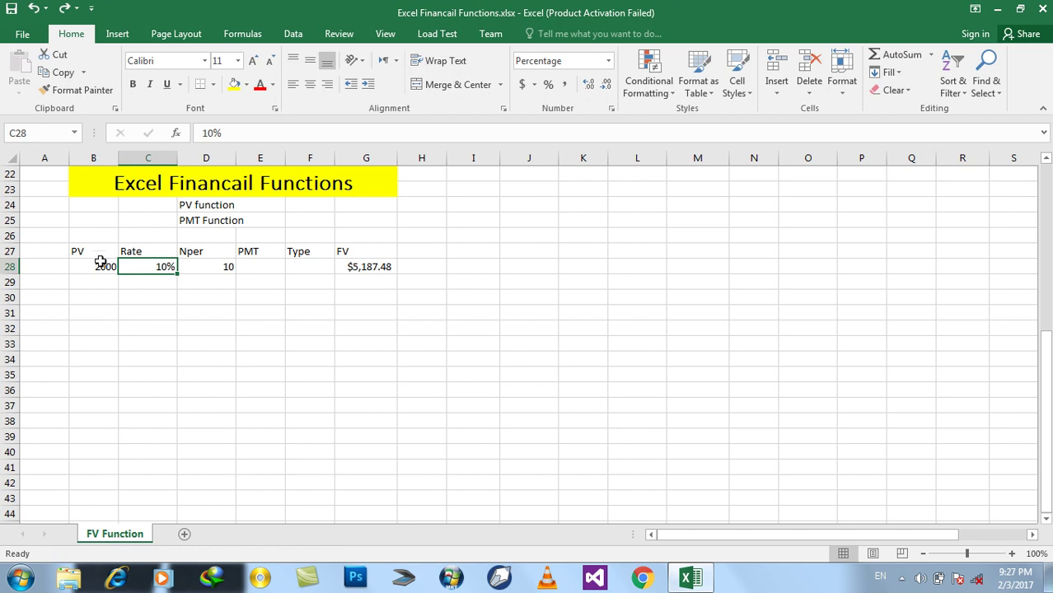
- Copy the PV through FV headers from B27:G27 into row 31 at B31
{"action": "mouse_move", "coordinate": [85, 252]}
{"action": "left_mouse_down"}
{"action": "mouse_move", "coordinate": [203, 232]}
{"action": "mouse_move", "coordinate": [353, 251]}
{"action": "left_mouse_up"}
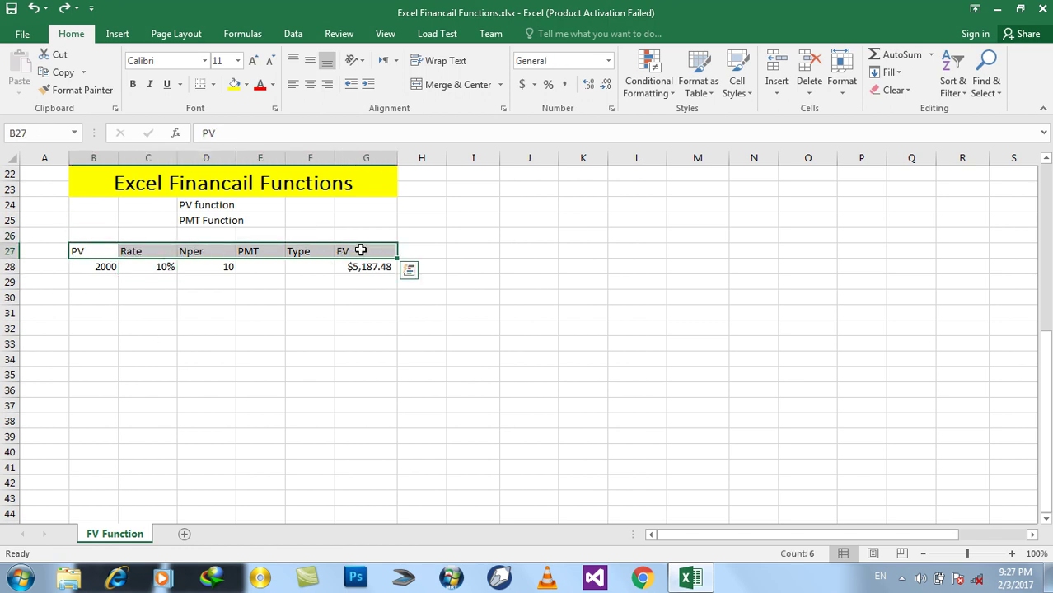
{"action": "key", "text": "ctrl+c"}
{"action": "left_click", "coordinate": [97, 299]}
{"action": "left_click", "coordinate": [101, 313]}
{"action": "key", "text": "ctrl+v"}
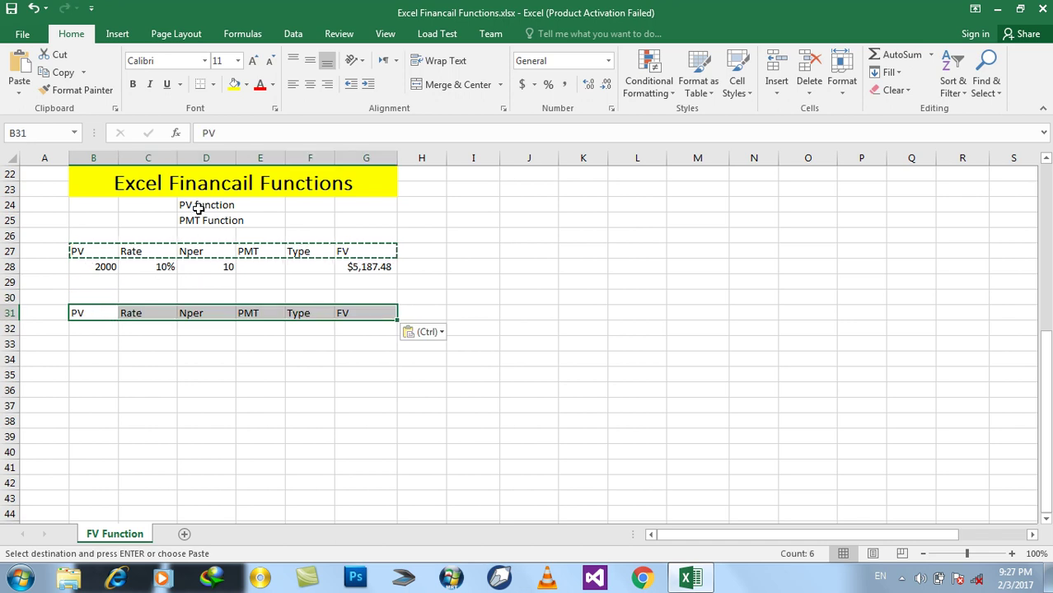
{"action": "key", "text": "Escape"}
- Enter 5187.48 as the future value in G32
{"action": "left_click", "coordinate": [99, 330]}
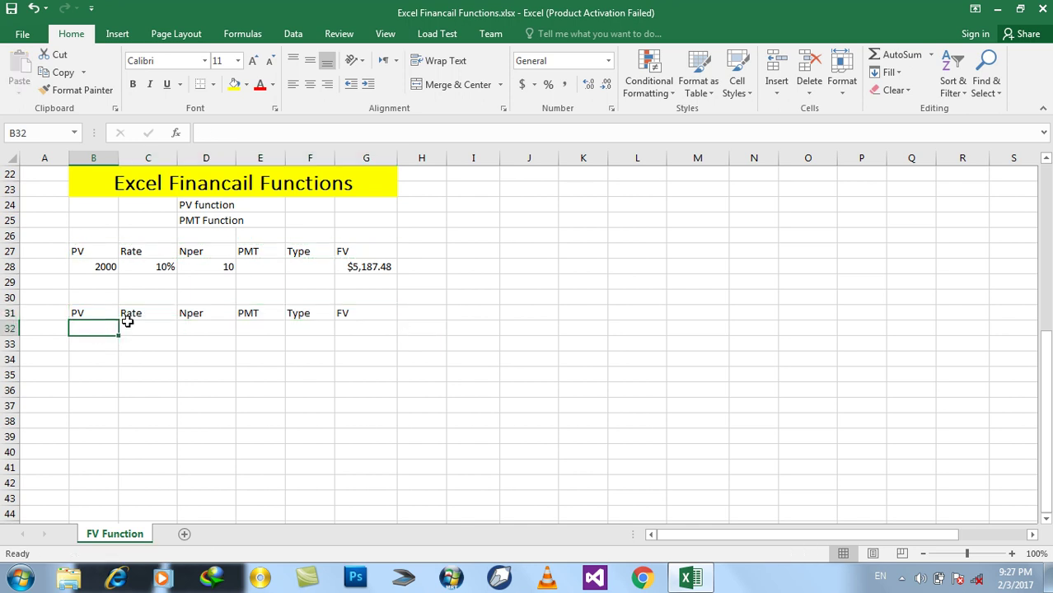
{"action": "left_click", "coordinate": [355, 327]}
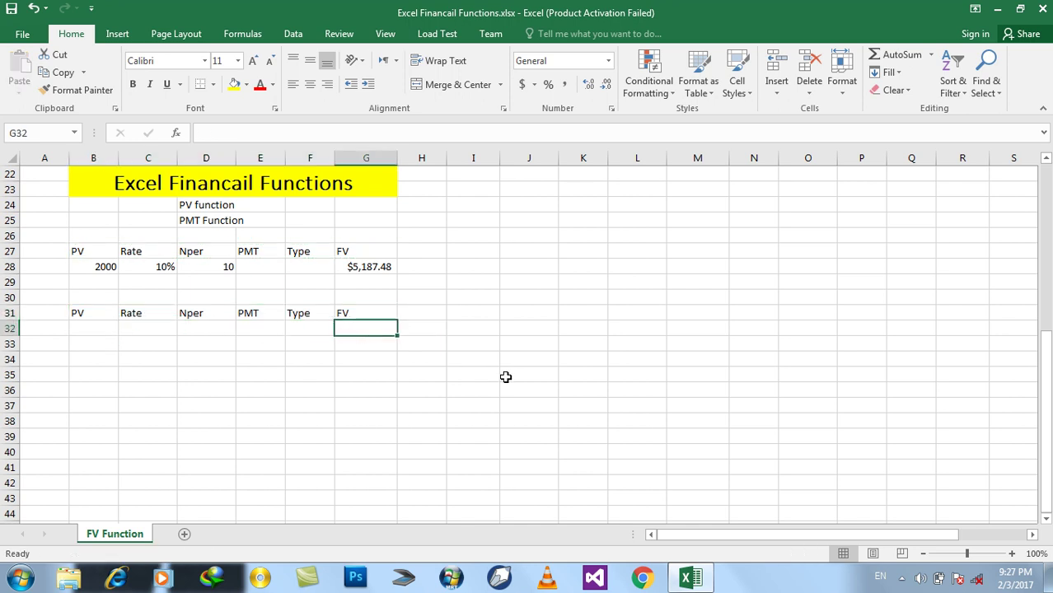
{"action": "type", "text": "5"}
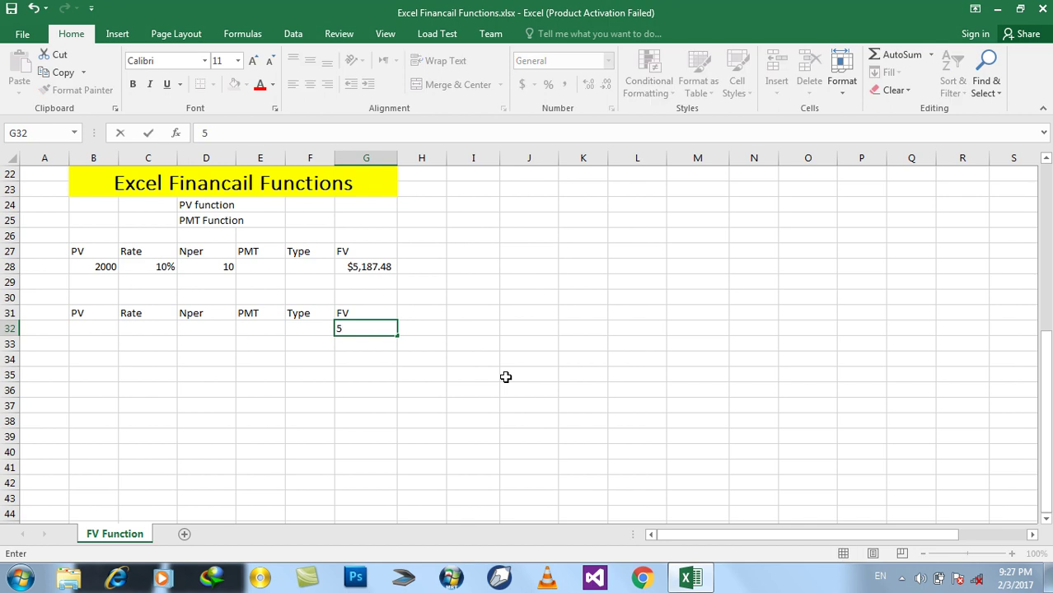
{"action": "type", "text": "1"}
{"action": "type", "text": "87.48"}
{"action": "key", "text": "Return"}
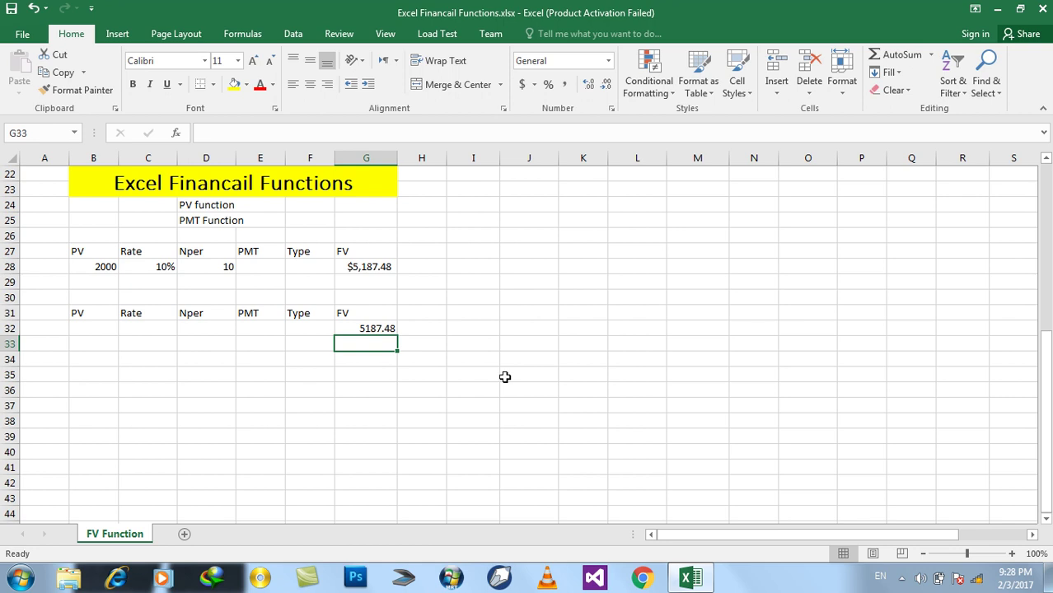
- Enter a 10% rate in C32 and 10 periods in D32
{"action": "left_click_drag", "start_coordinate": [160, 327], "coordinate": [376, 328]}
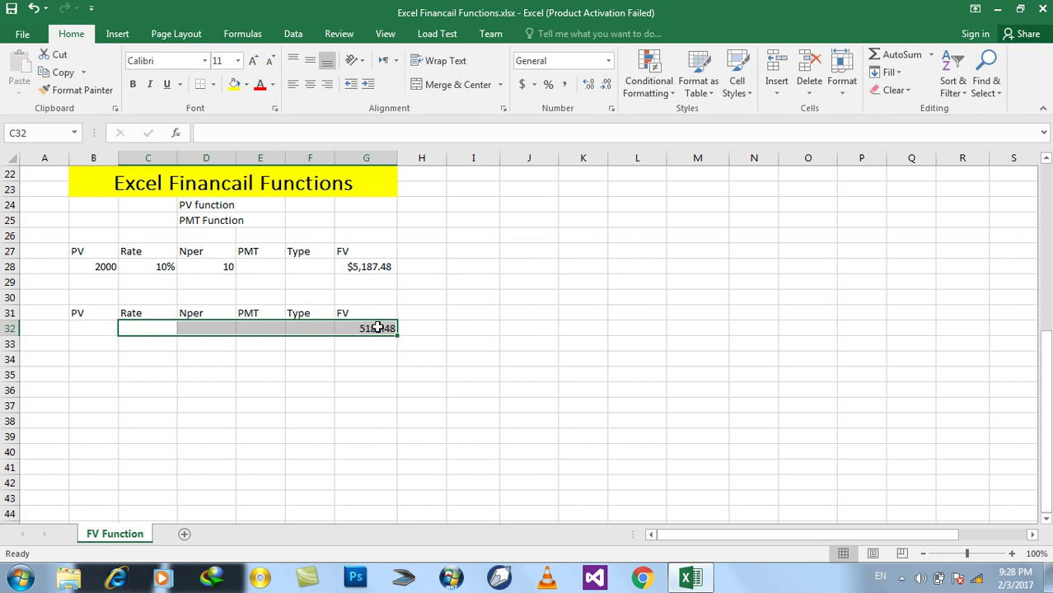
{"action": "left_click", "coordinate": [377, 328]}
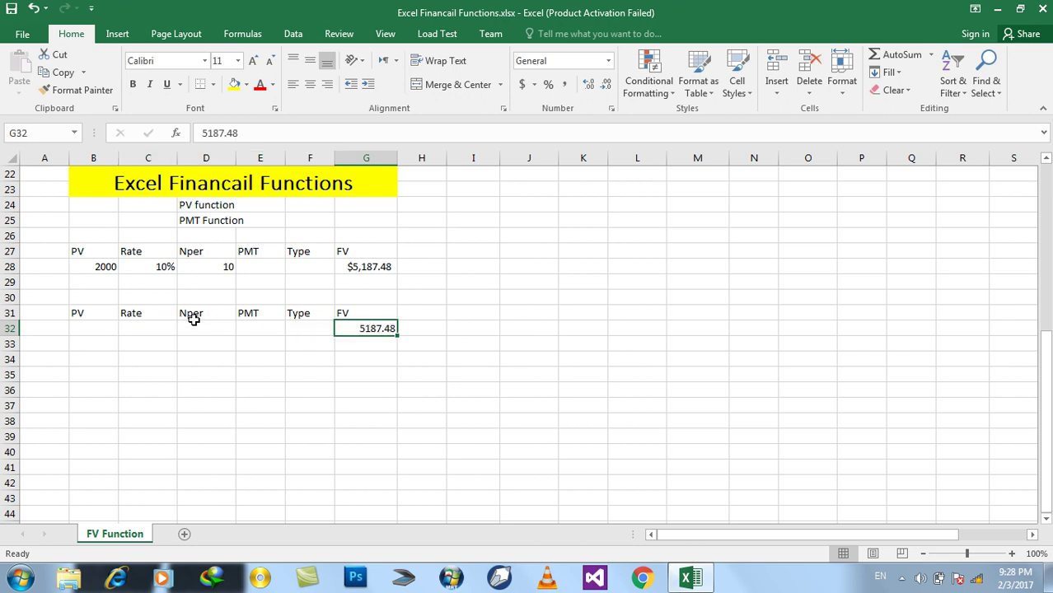
{"action": "left_click", "coordinate": [163, 329]}
{"action": "type", "text": "10%"}
{"action": "key", "text": "Tab"}
{"action": "type", "text": "10"}
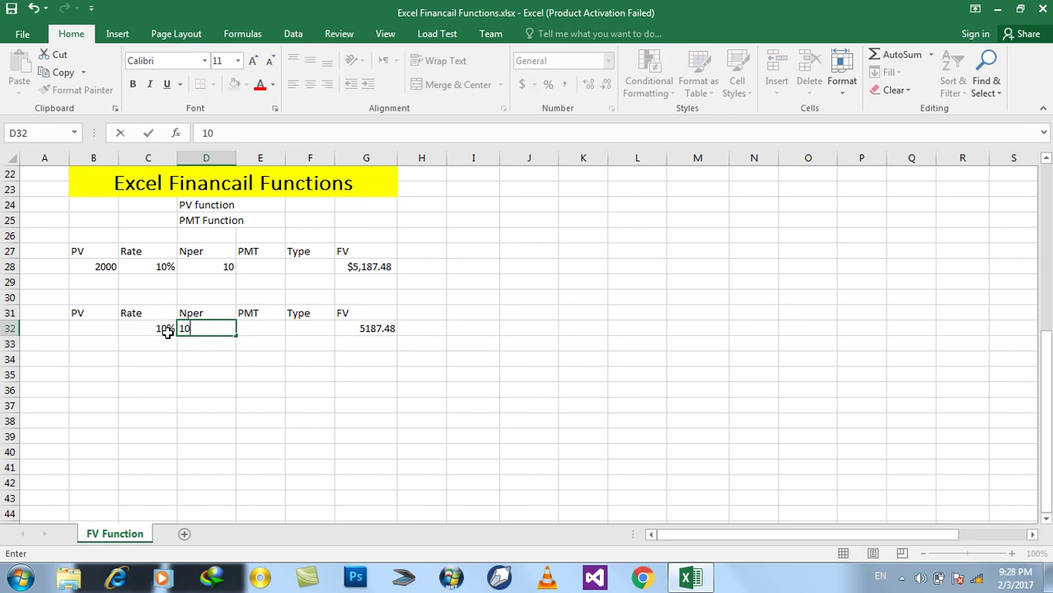
{"action": "key", "text": "Tab"}
- Enter and then clear PMT 0 and Type 1, and begin an =pv( formula in B32
{"action": "type", "text": "0"}
{"action": "key", "text": "Tab"}
{"action": "type", "text": "1"}
{"action": "key", "text": "Return"}
{"action": "key", "text": "Up"}
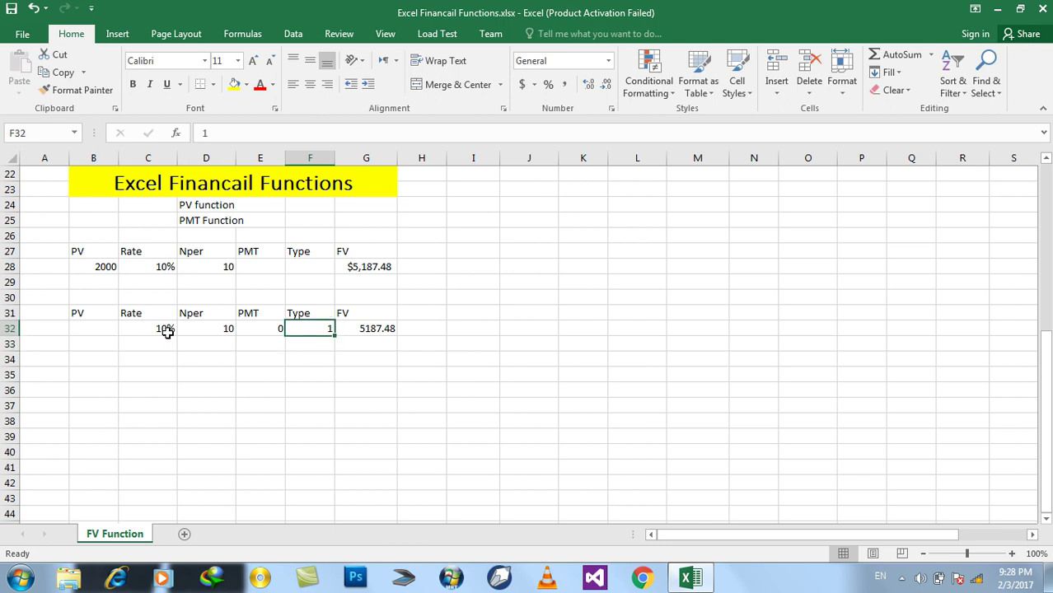
{"action": "key", "text": "Delete"}
{"action": "key", "text": "Left"}
{"action": "key", "text": "Delete"}
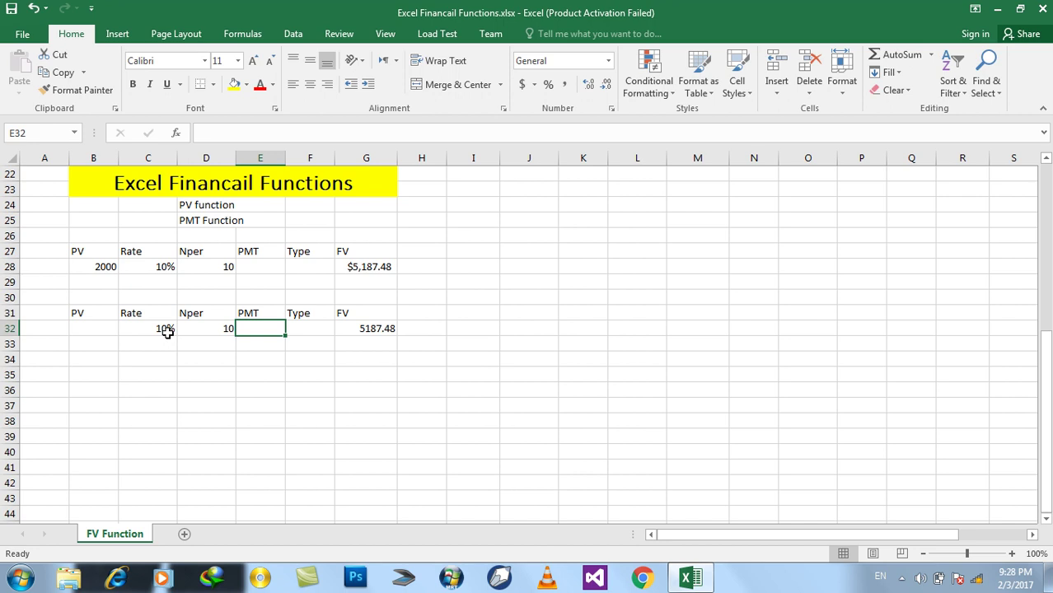
{"action": "key", "text": "Left"}
{"action": "key", "text": "Left"}
{"action": "key", "text": "Left"}
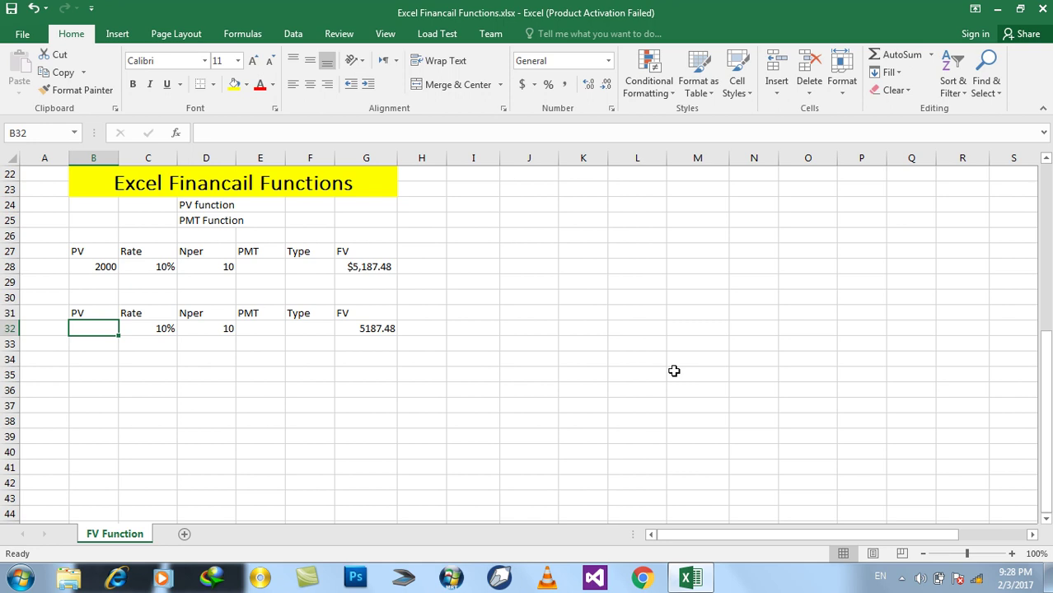
{"action": "type", "text": "=pv"}
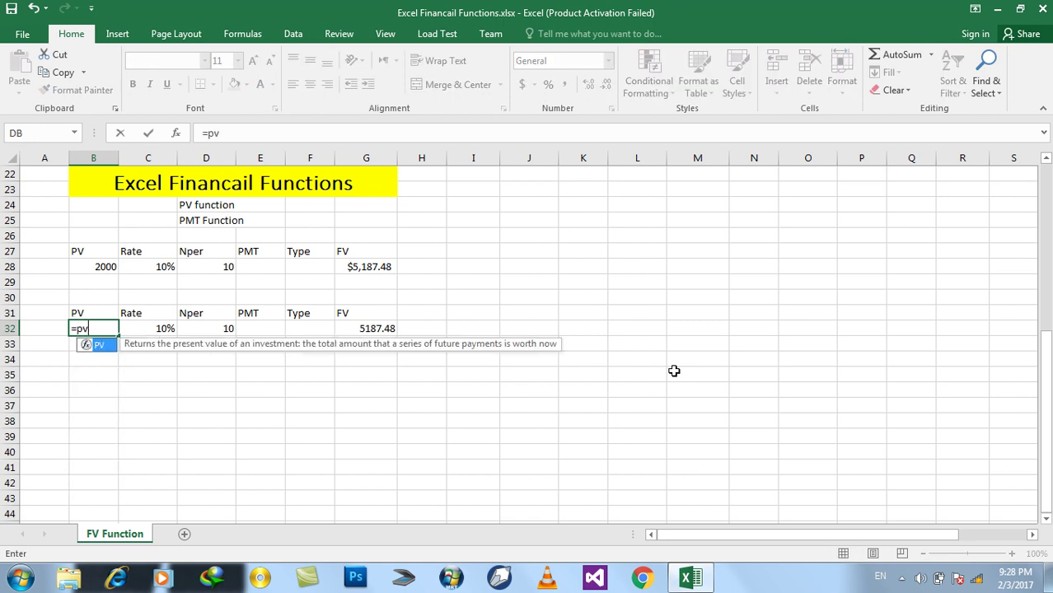
{"action": "type", "text": "("}
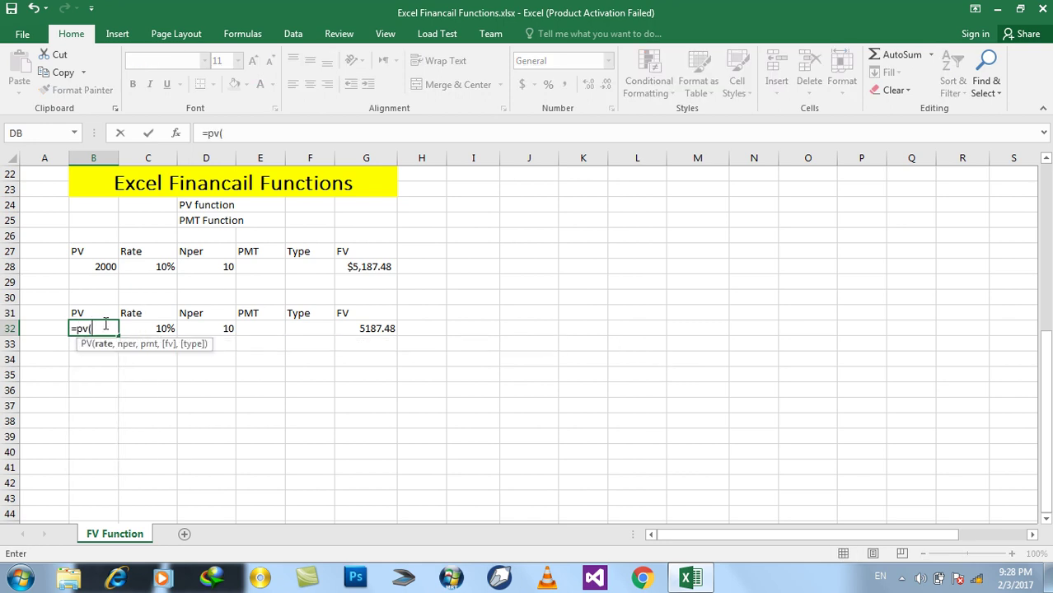
- Complete =pv(C32,D32,,G32,F32) in B32, returning a present value of ($2,000.00)
{"action": "left_click", "coordinate": [147, 323]}
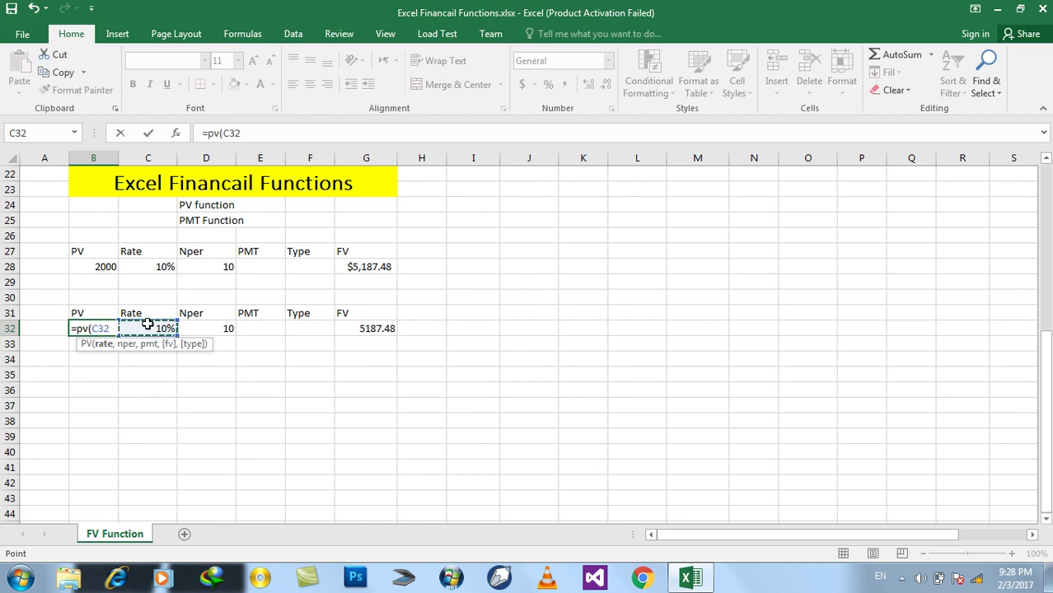
{"action": "type", "text": ","}
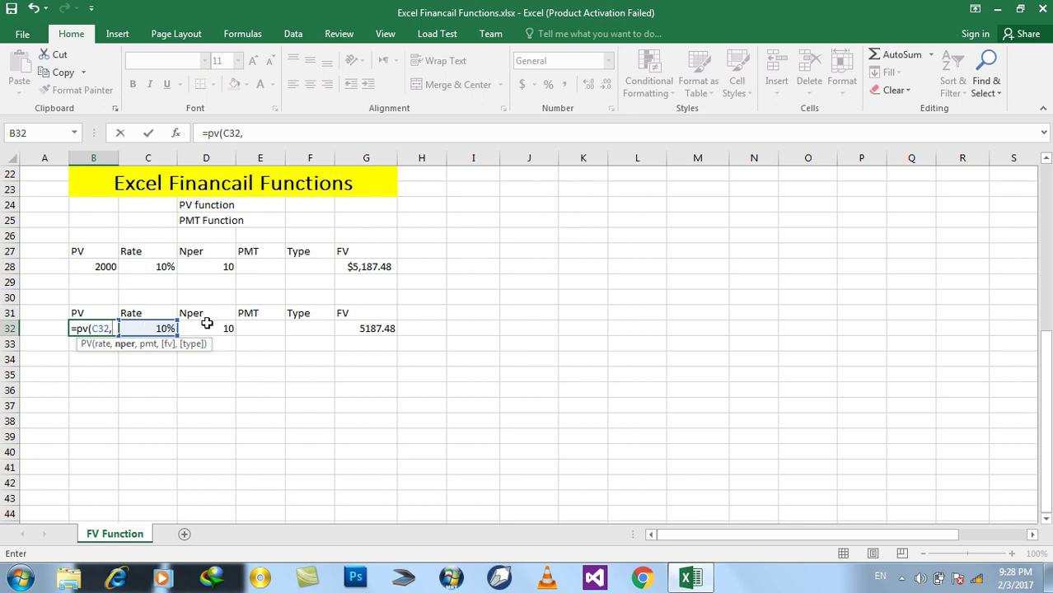
{"action": "left_click", "coordinate": [217, 328]}
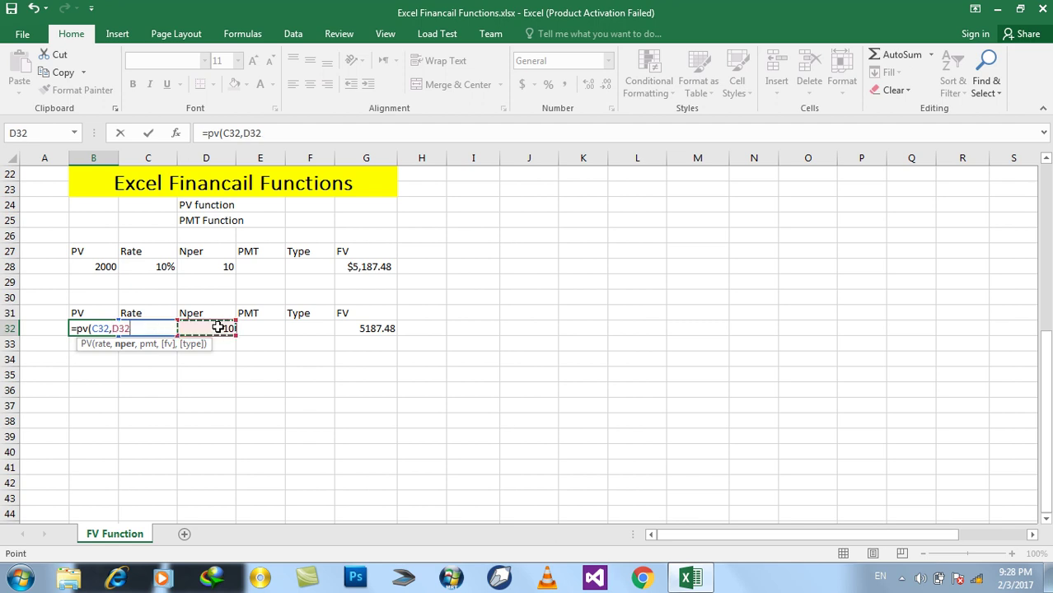
{"action": "type", "text": ","}
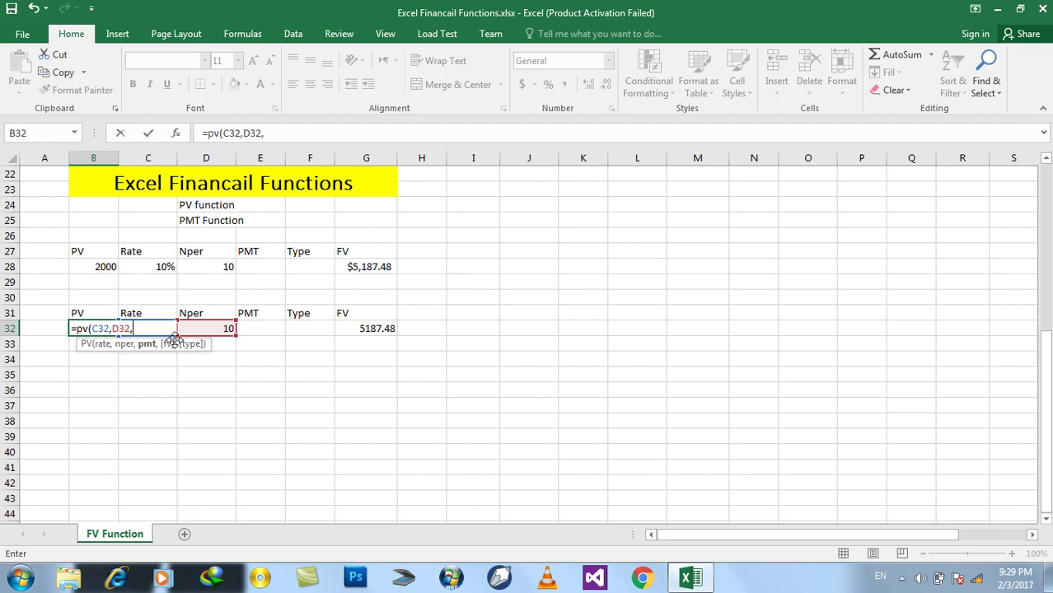
{"action": "type", "text": ","}
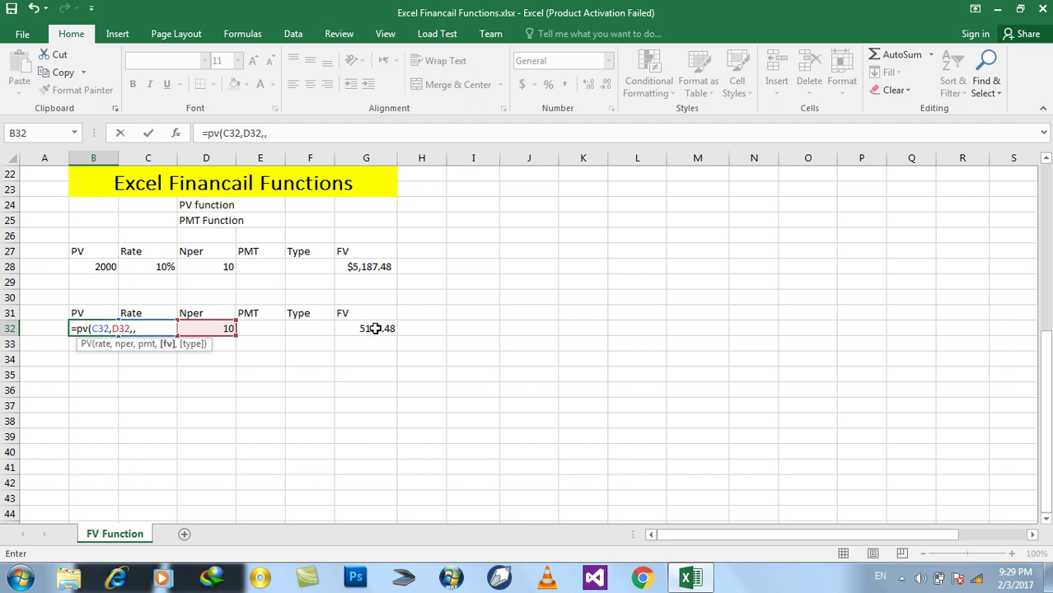
{"action": "left_click", "coordinate": [375, 329]}
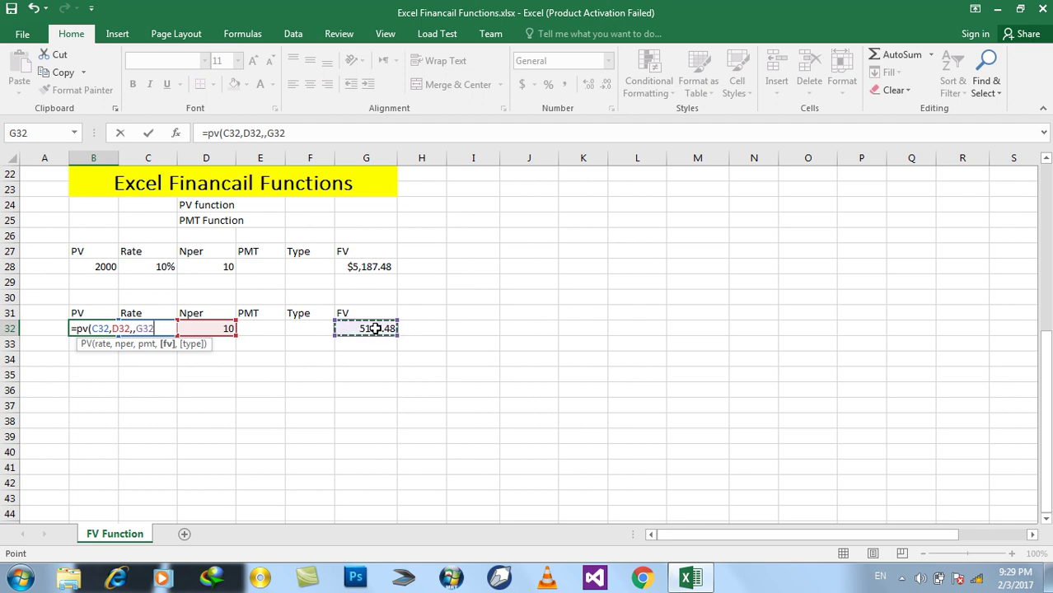
{"action": "type", "text": ","}
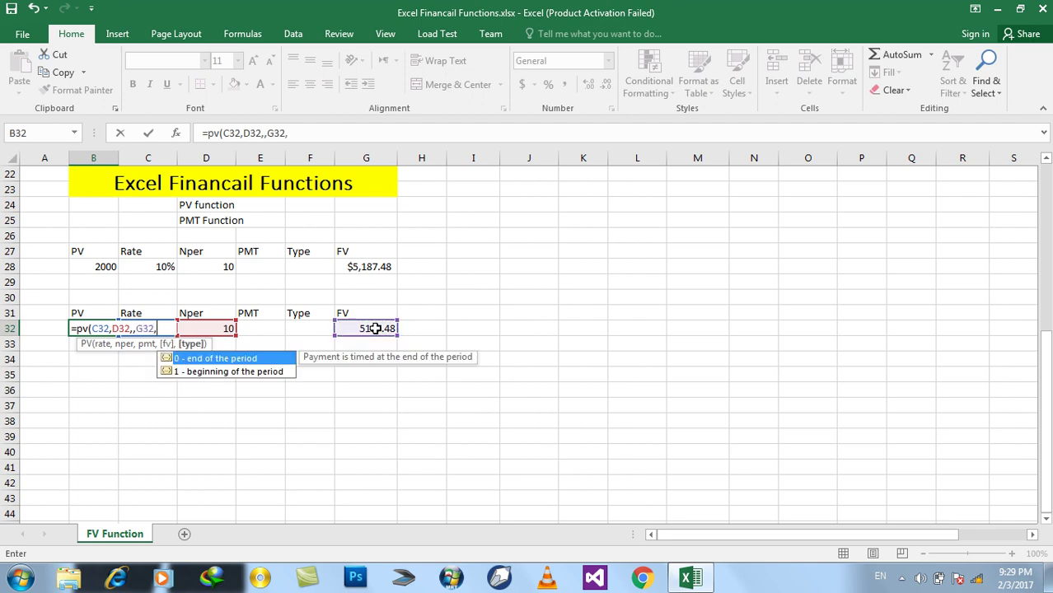
{"action": "left_click", "coordinate": [296, 327]}
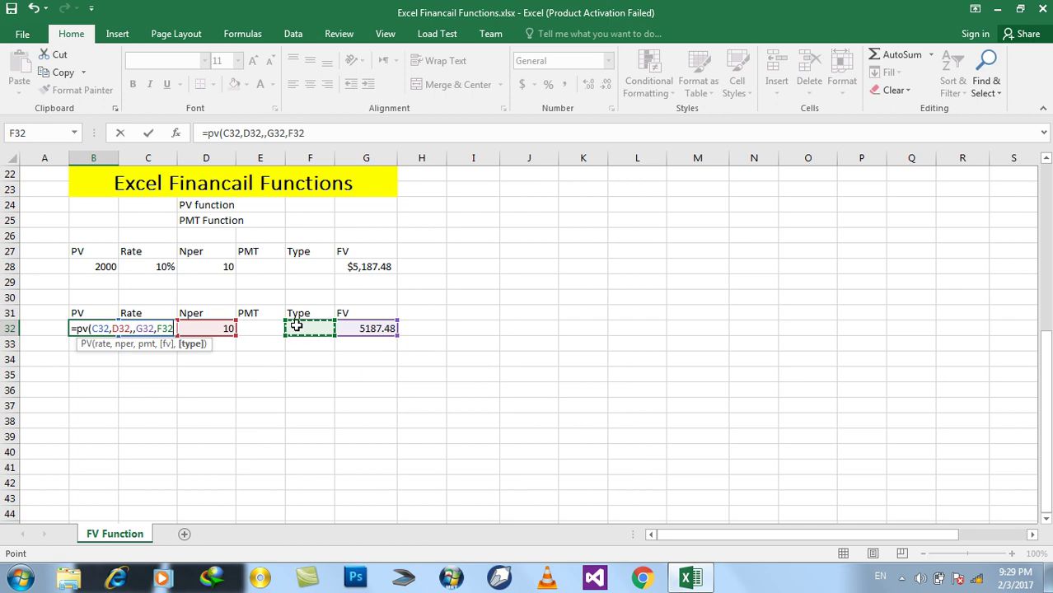
{"action": "type", "text": ")"}
{"action": "key", "text": "Return"}
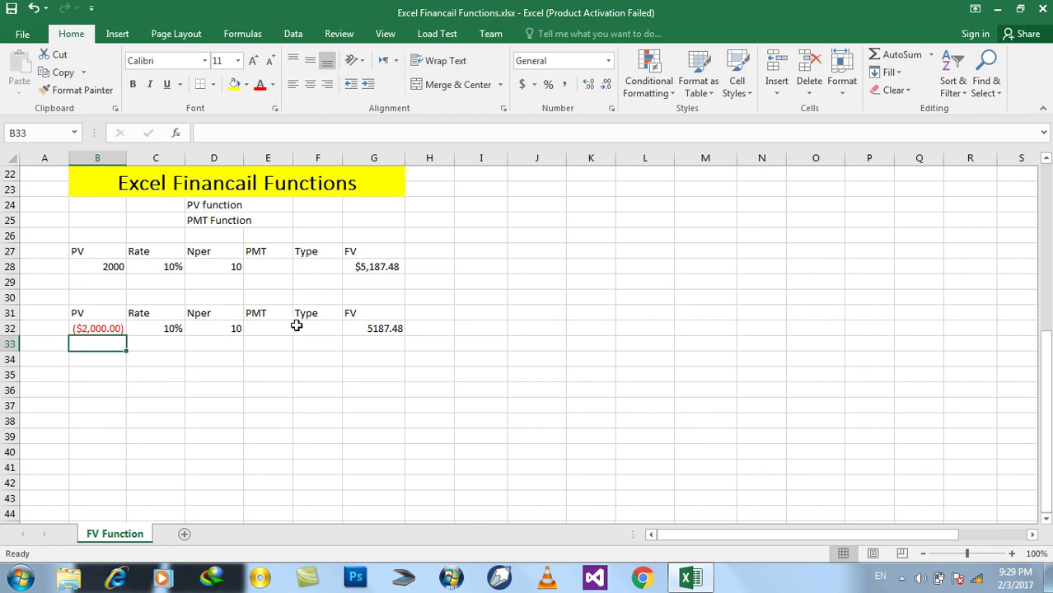
{"action": "left_click", "coordinate": [168, 328]}
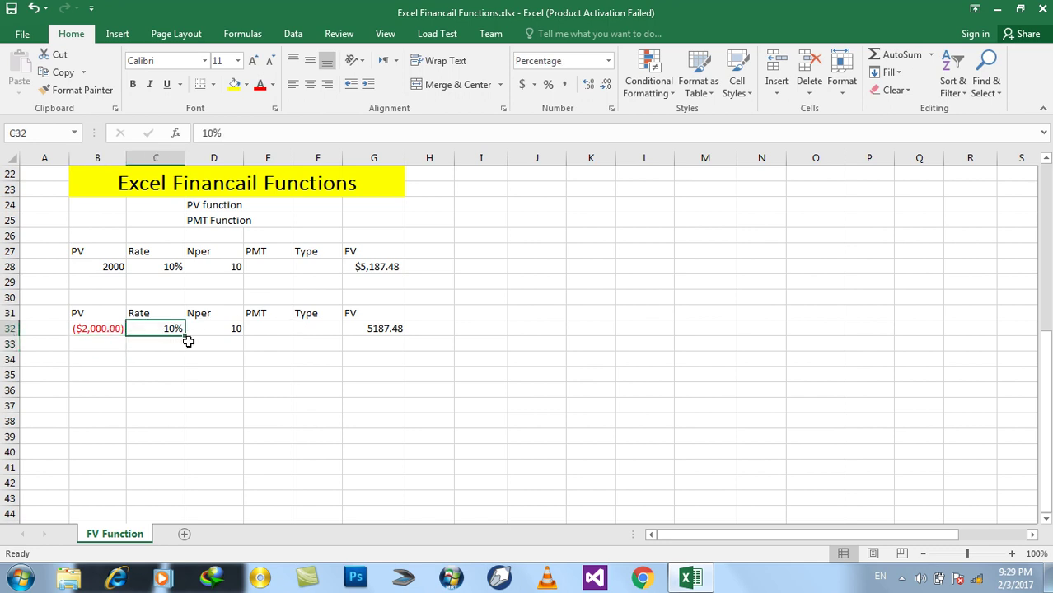
{"action": "left_click", "coordinate": [208, 328]}
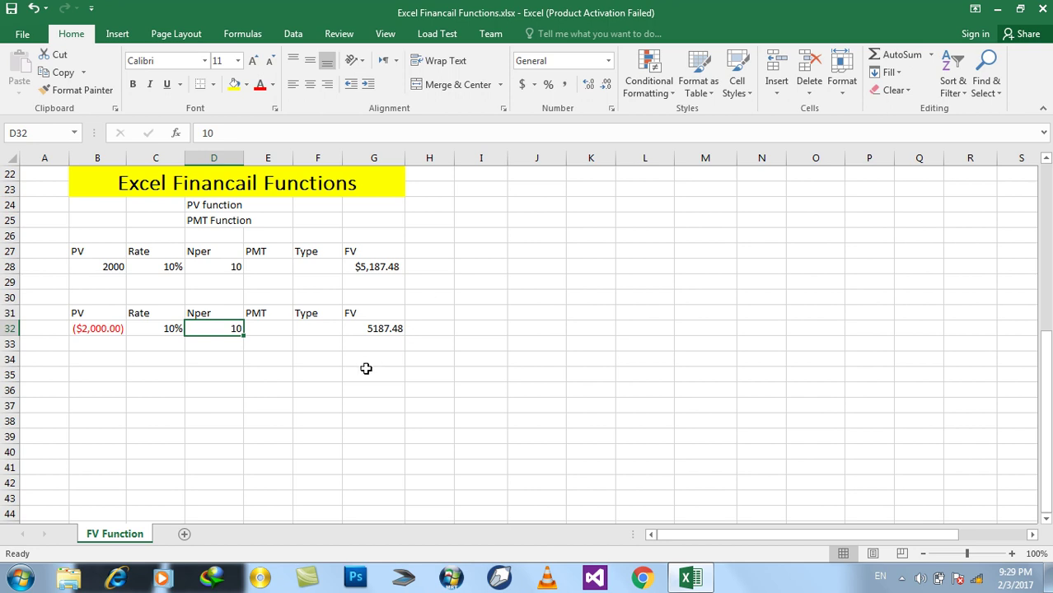
{"action": "left_click", "coordinate": [117, 327]}
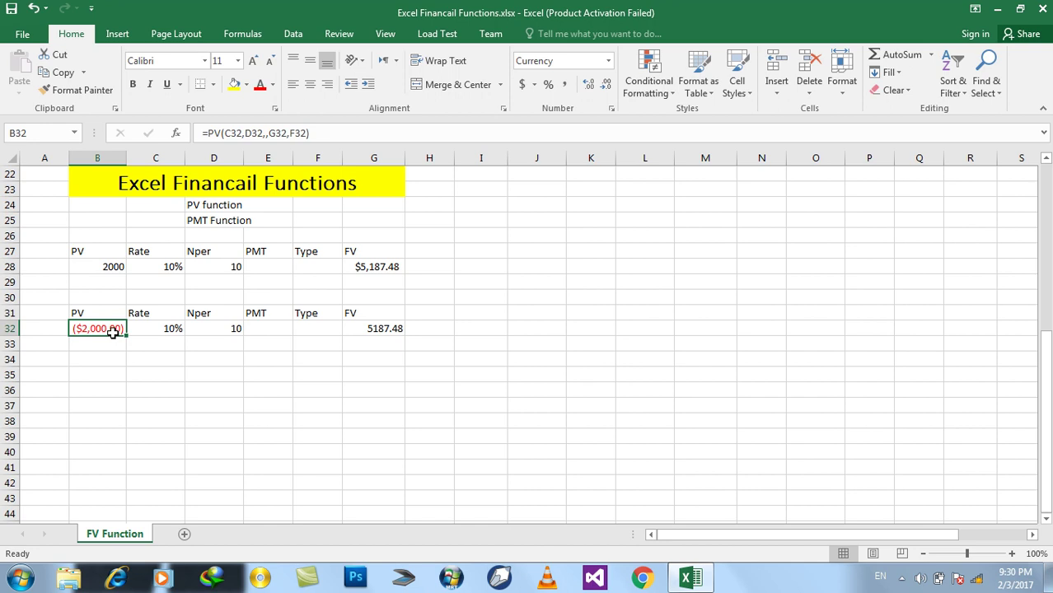
{"action": "left_click", "coordinate": [394, 328]}
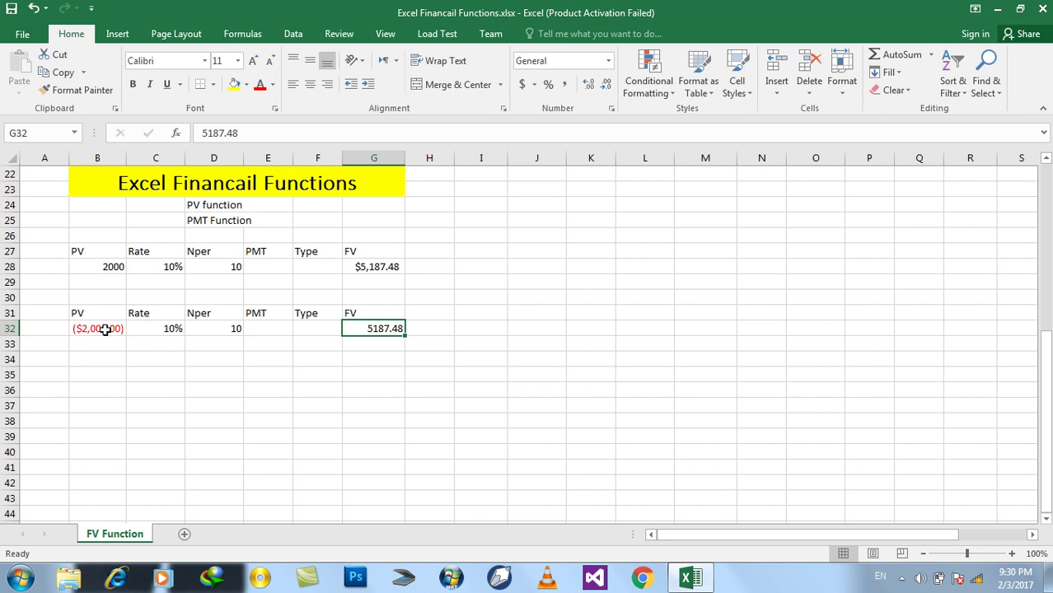
{"action": "left_click", "coordinate": [222, 328]}
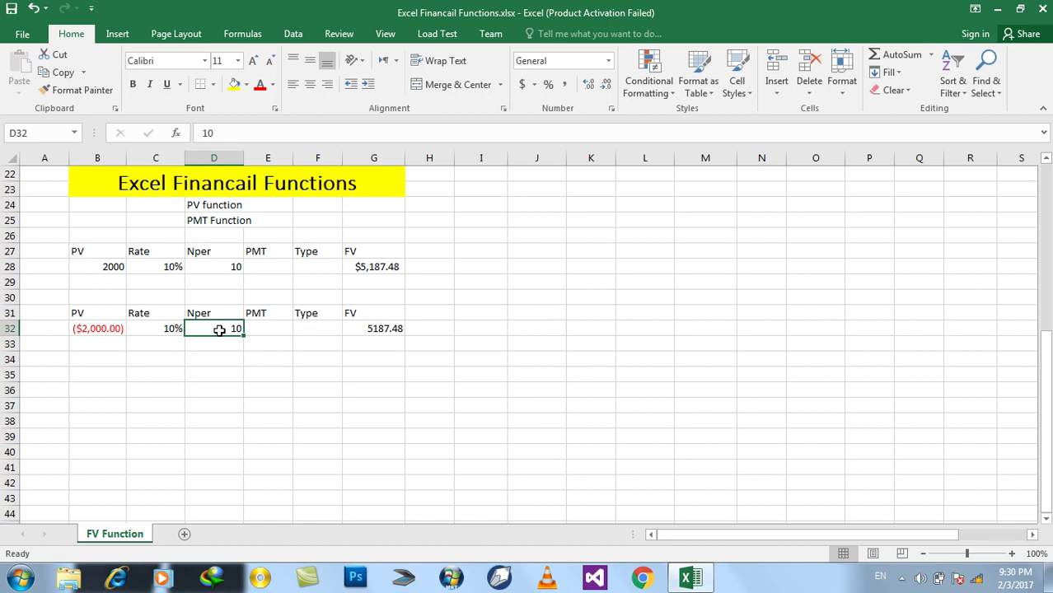
- Copy the PV, Rate, Nper, PMT, Type, FV header row into row 34
{"action": "mouse_move", "coordinate": [99, 313]}
{"action": "left_mouse_down"}
{"action": "mouse_move", "coordinate": [285, 303]}
{"action": "mouse_move", "coordinate": [348, 312]}
{"action": "left_mouse_up"}
{"action": "key", "text": "ctrl+c"}
{"action": "left_click", "coordinate": [100, 360]}
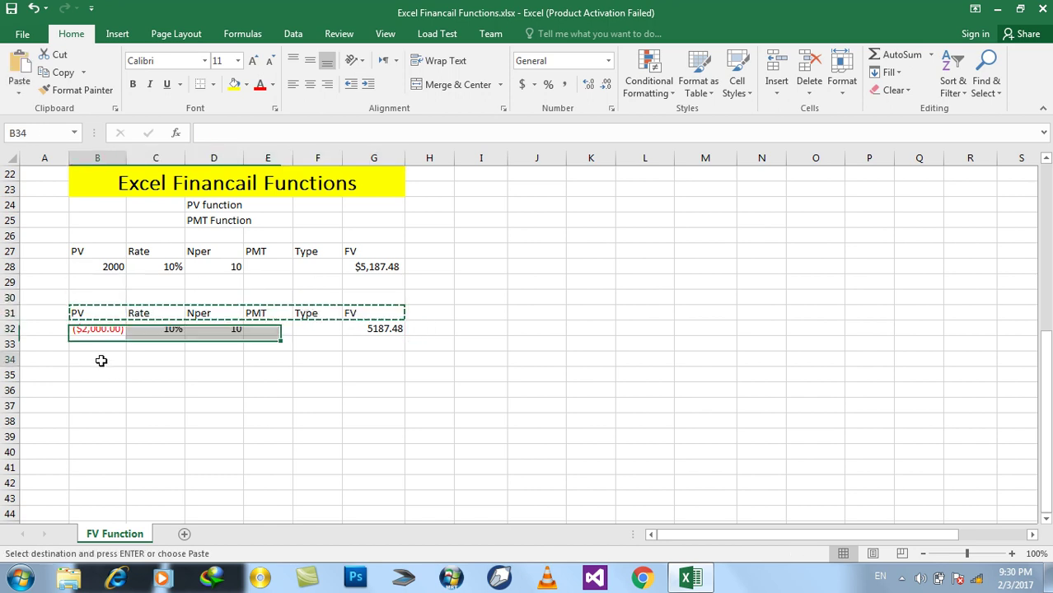
{"action": "key", "text": "ctrl+v"}
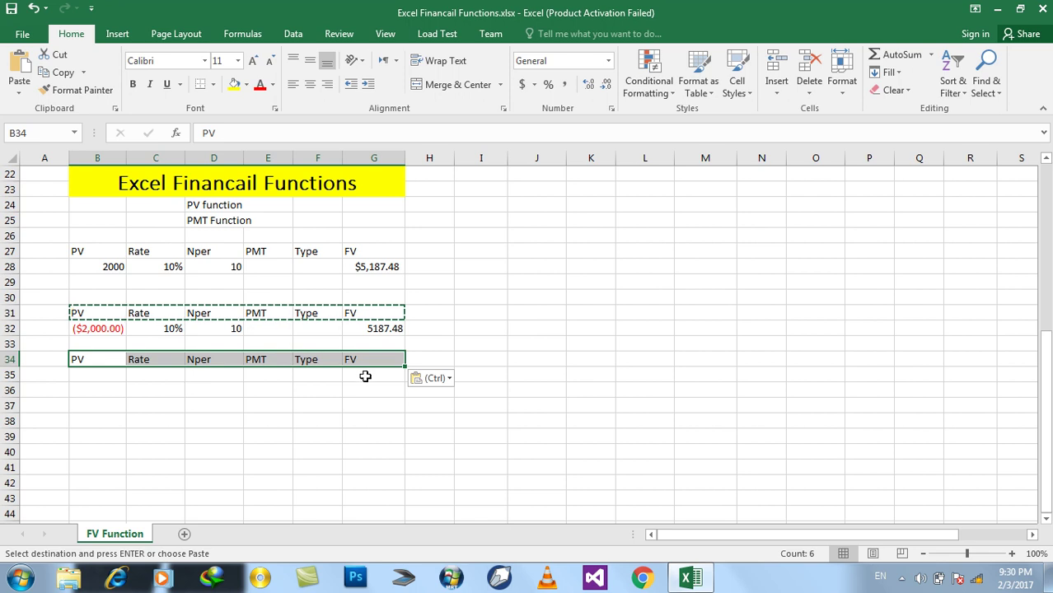
{"action": "left_click", "coordinate": [365, 377]}
{"action": "key", "text": "Escape"}
- Enter Nper 6, FV 2000, PV '?' and Rate 10% in row 35
{"action": "left_click", "coordinate": [208, 375]}
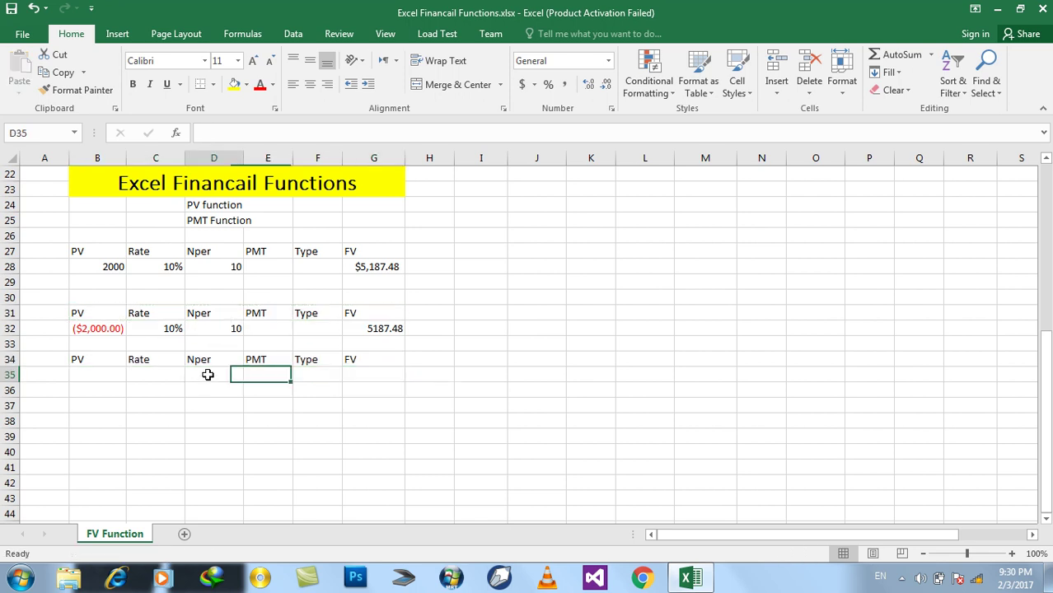
{"action": "type", "text": "6"}
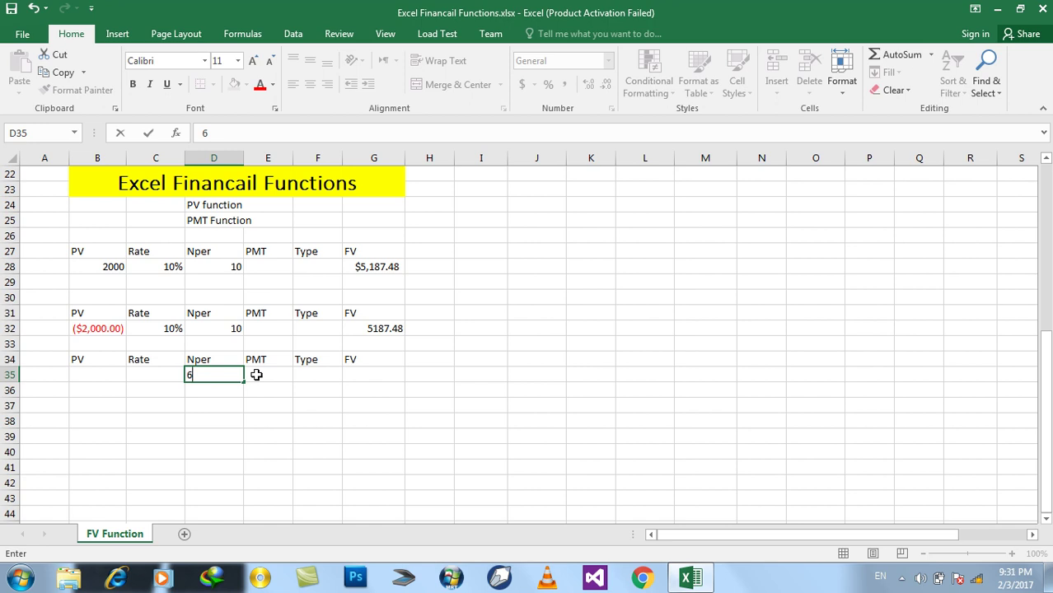
{"action": "key", "text": "Tab"}
{"action": "key", "text": "Tab"}
{"action": "key", "text": "Tab"}
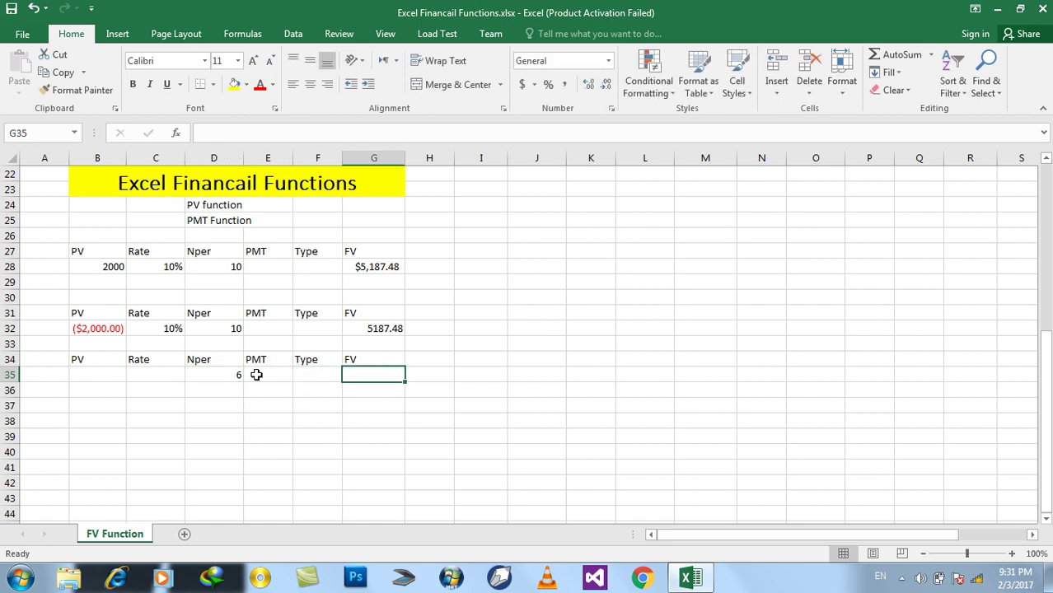
{"action": "type", "text": "2000"}
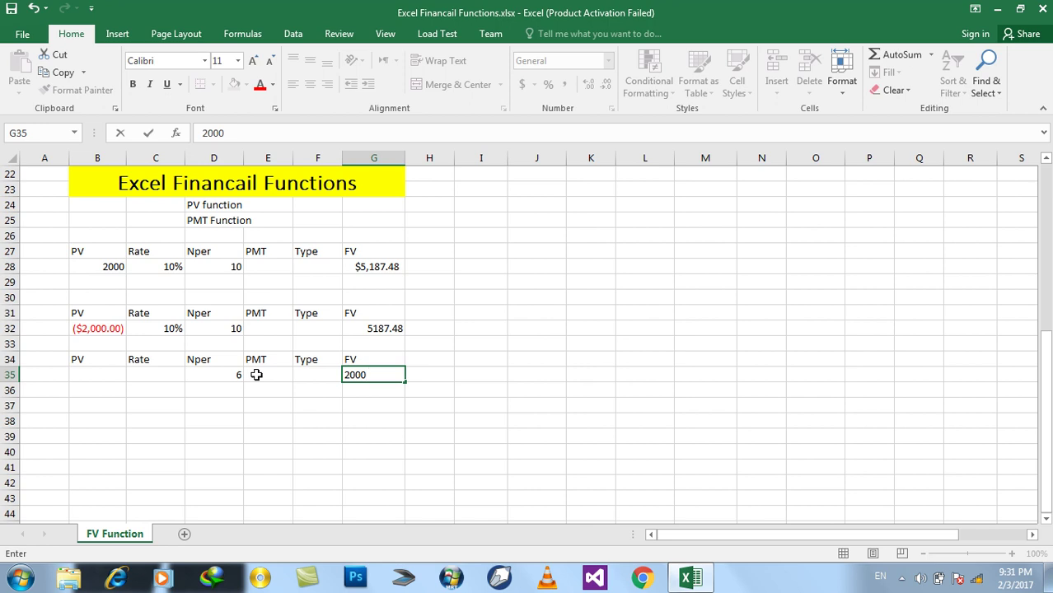
{"action": "key", "text": "Left"}
{"action": "key", "text": "Left"}
{"action": "key", "text": "Left"}
{"action": "key", "text": "Left"}
{"action": "key", "text": "Left"}
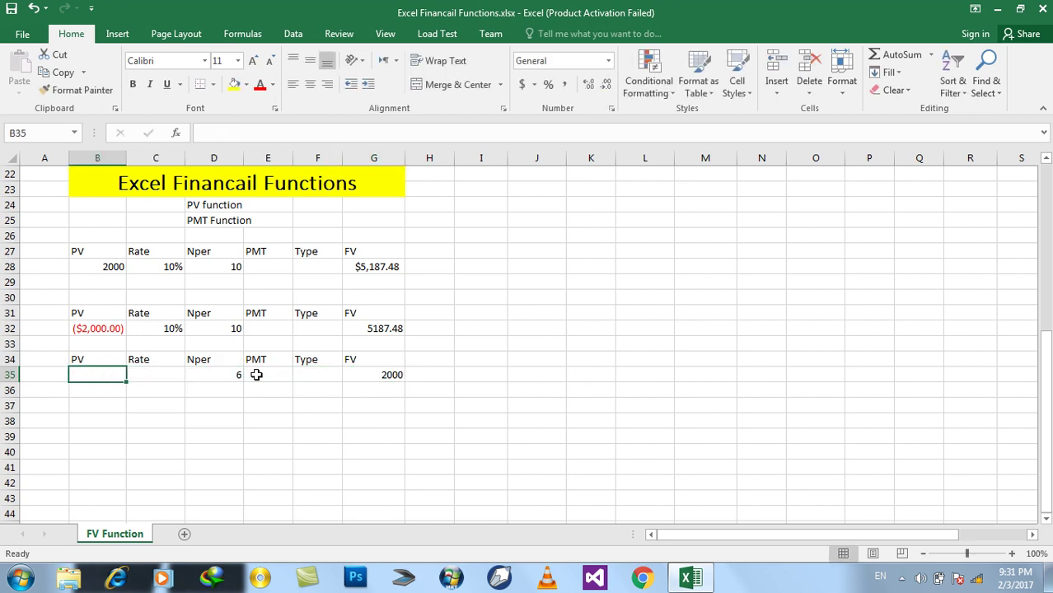
{"action": "type", "text": "?"}
{"action": "key", "text": "Tab"}
{"action": "type", "text": "10%"}
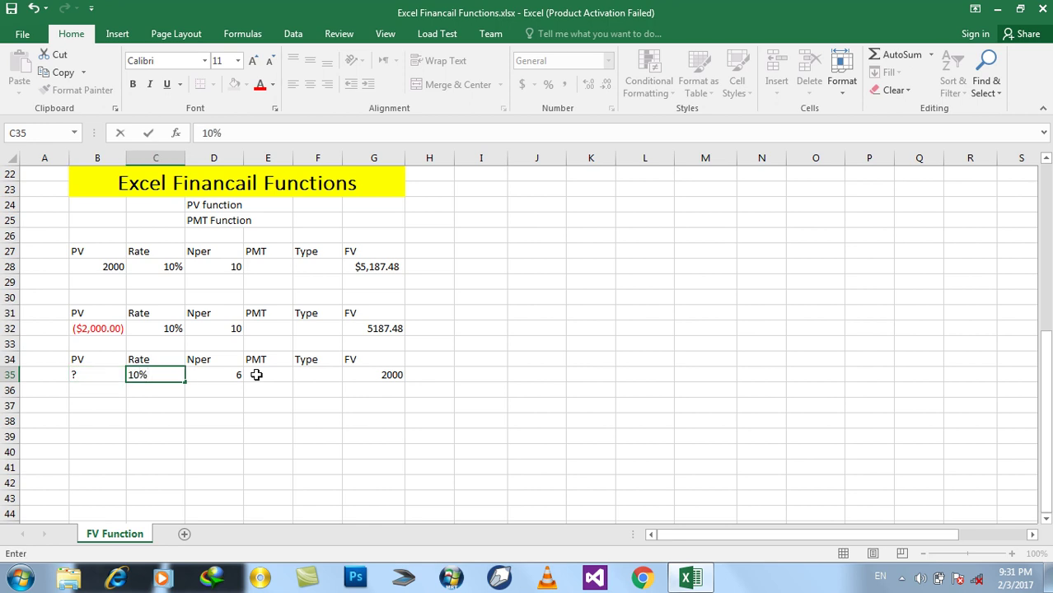
{"action": "key", "text": "Tab"}
- Check the 10%, 6 and 2000 entries along row 35
{"action": "key", "text": "Right"}
{"action": "key", "text": "Left"}
{"action": "key", "text": "Left"}
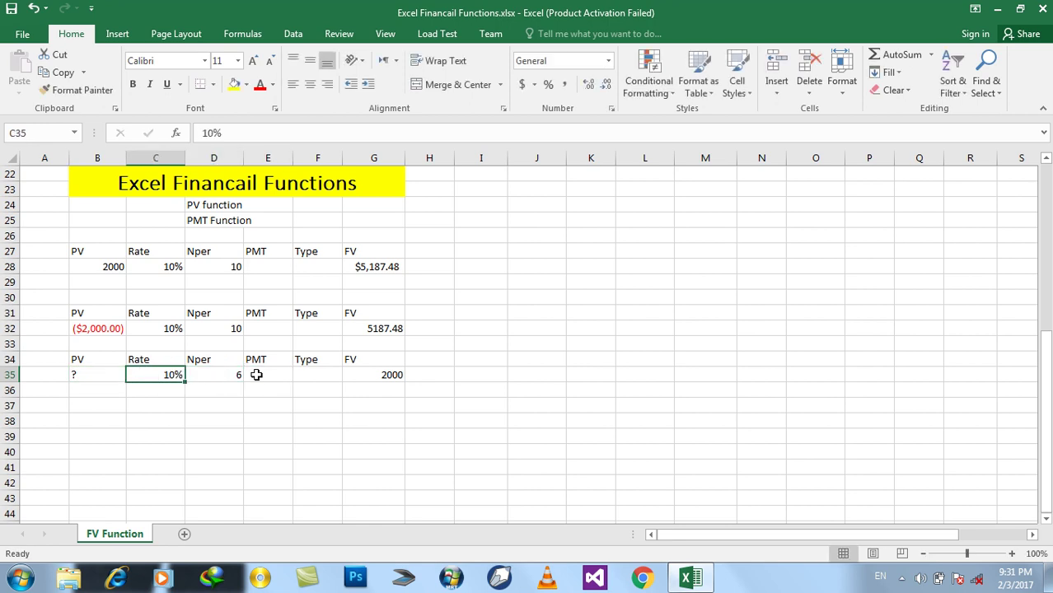
{"action": "key", "text": "Left"}
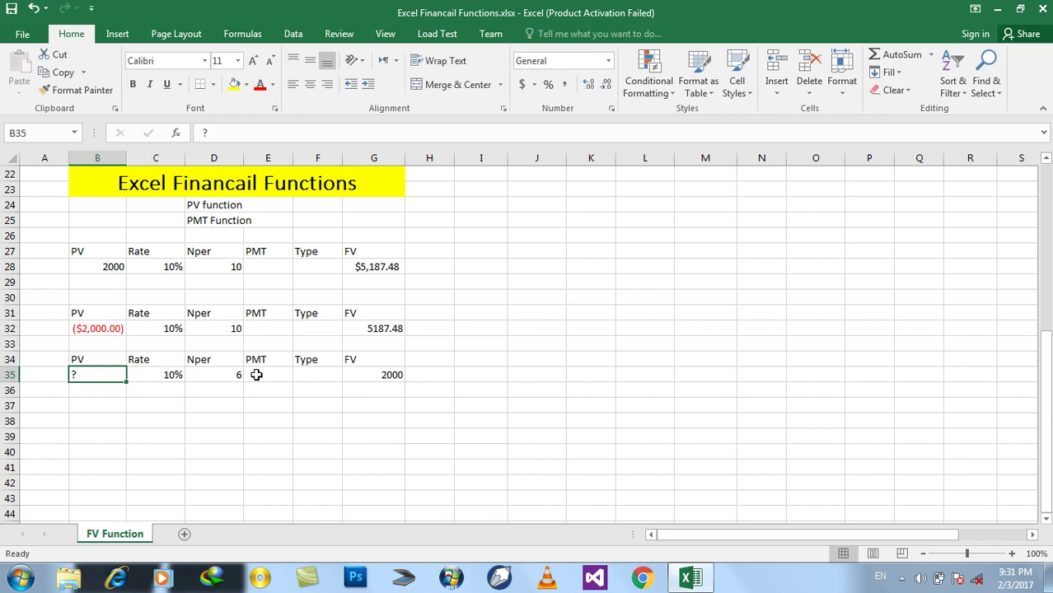
{"action": "key", "text": "Right"}
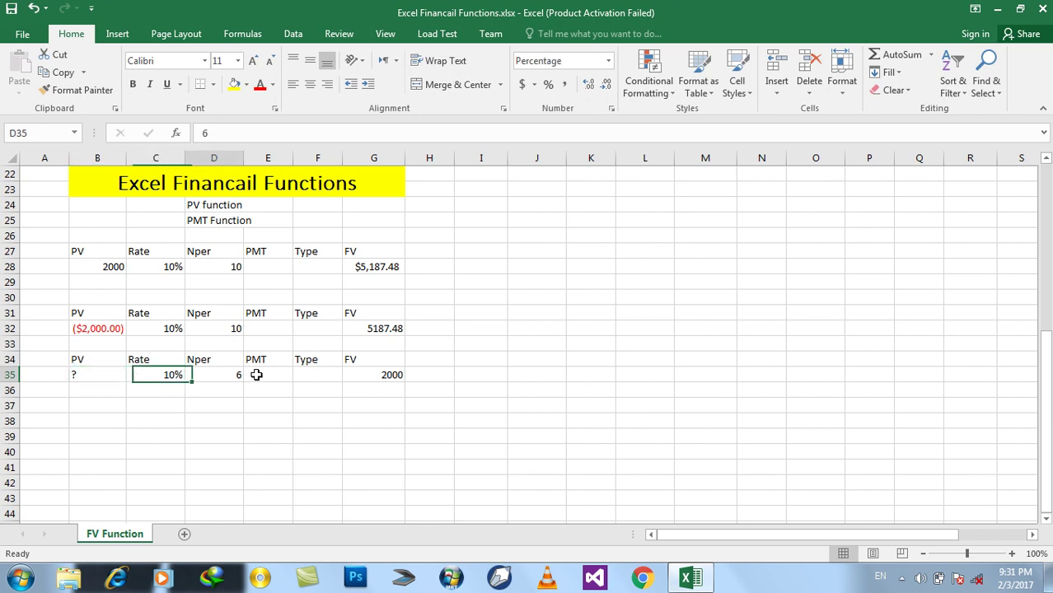
{"action": "key", "text": "Right"}
{"action": "key", "text": "Right"}
{"action": "key", "text": "Right"}
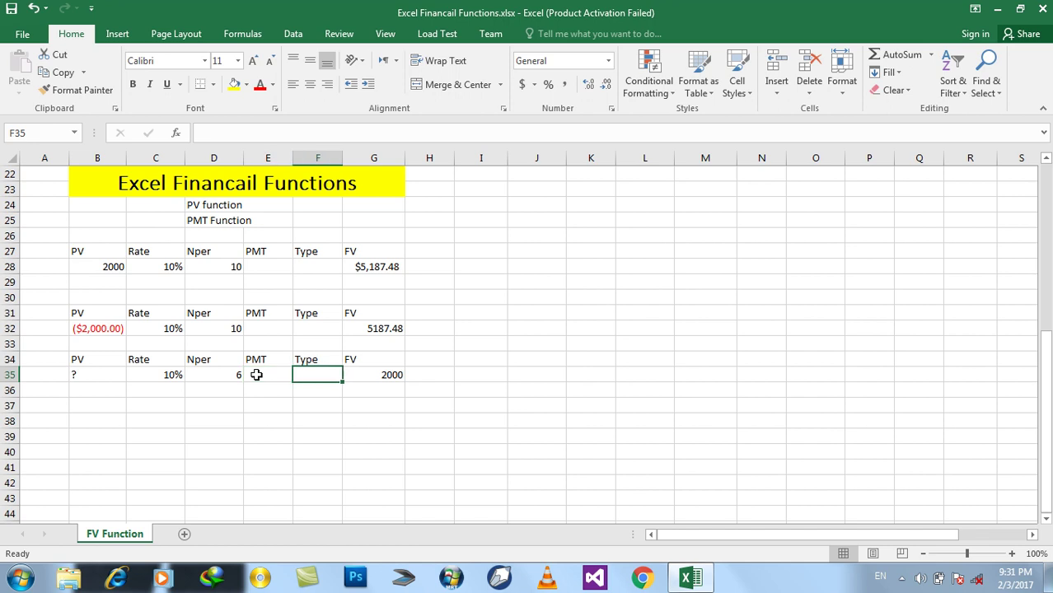
{"action": "key", "text": "Right"}
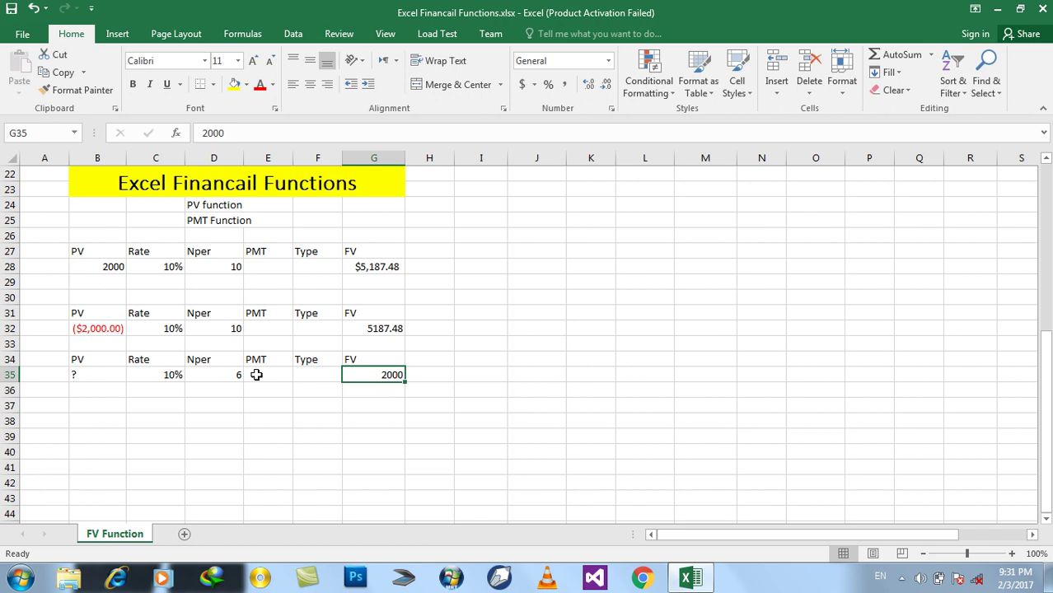
{"action": "left_click", "coordinate": [164, 375]}
{"action": "left_click", "coordinate": [219, 373]}
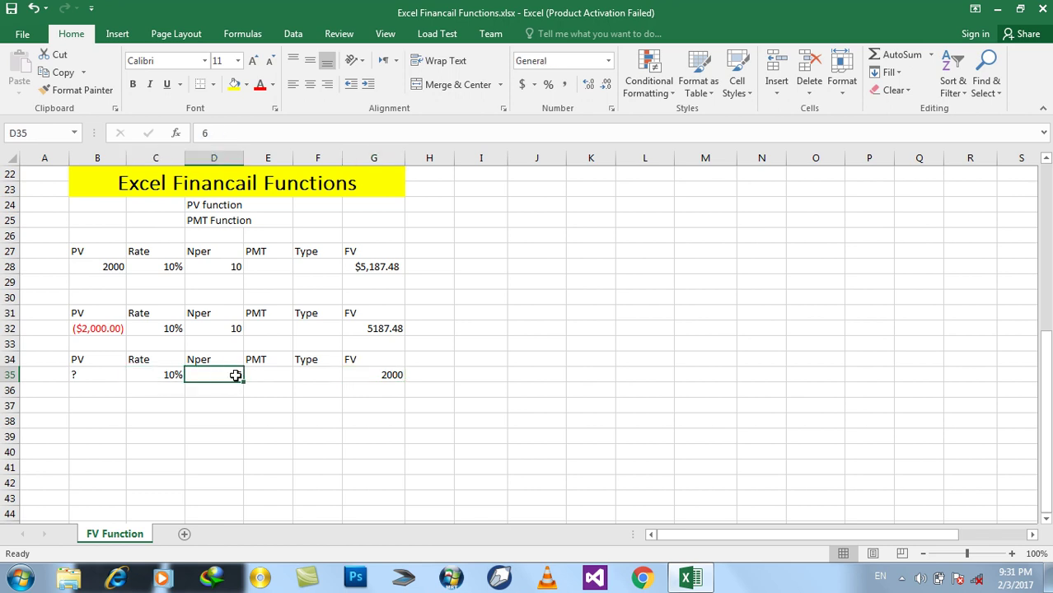
{"action": "left_click", "coordinate": [375, 369]}
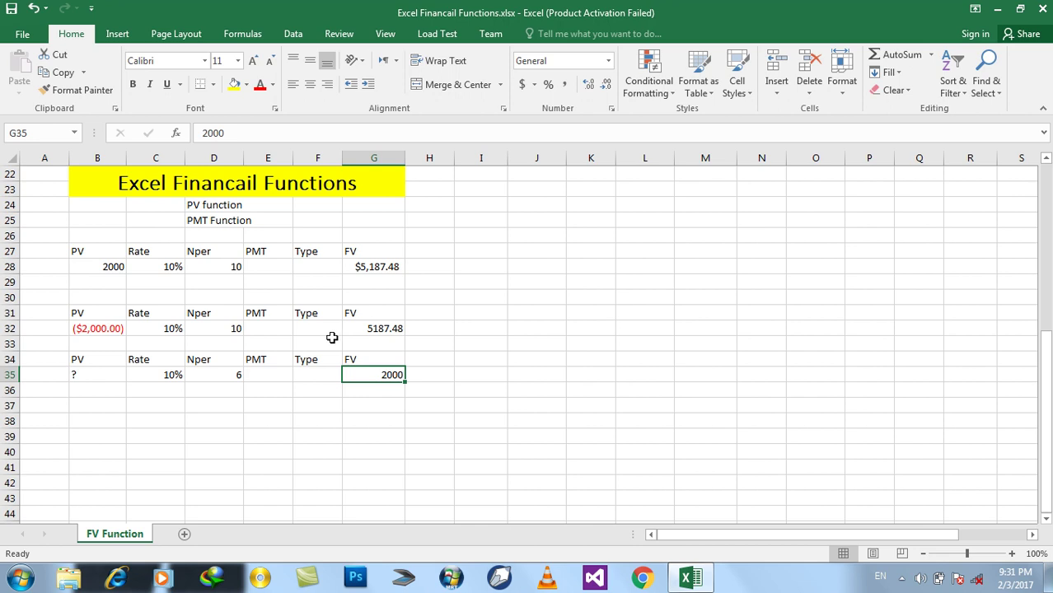
- Enter PMT 0 and Type 1, then start a =PV( formula in B35
{"action": "left_click", "coordinate": [280, 377]}
{"action": "type", "text": "0"}
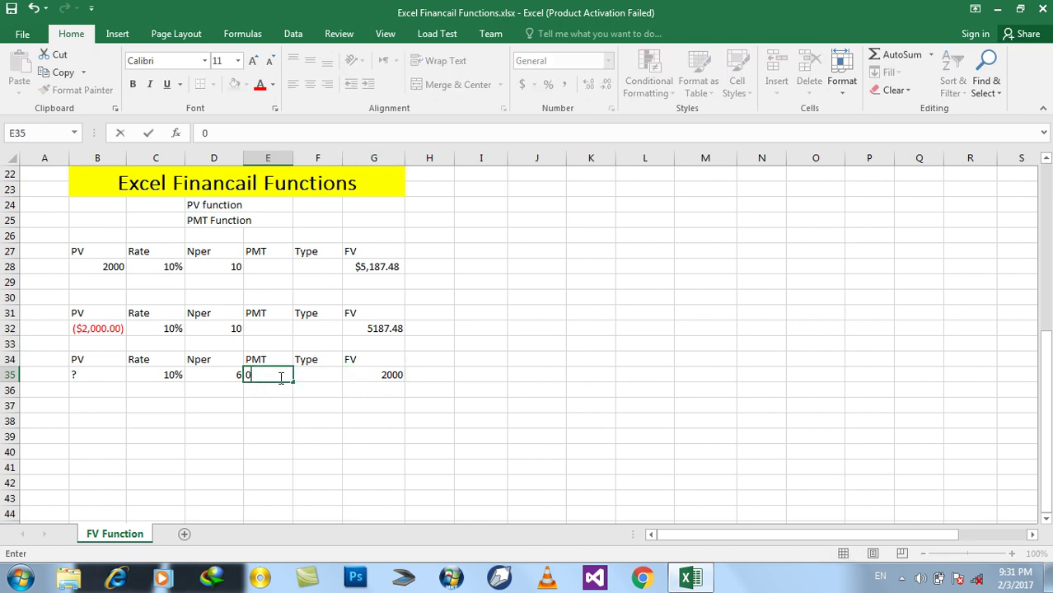
{"action": "key", "text": "Tab"}
{"action": "type", "text": "1"}
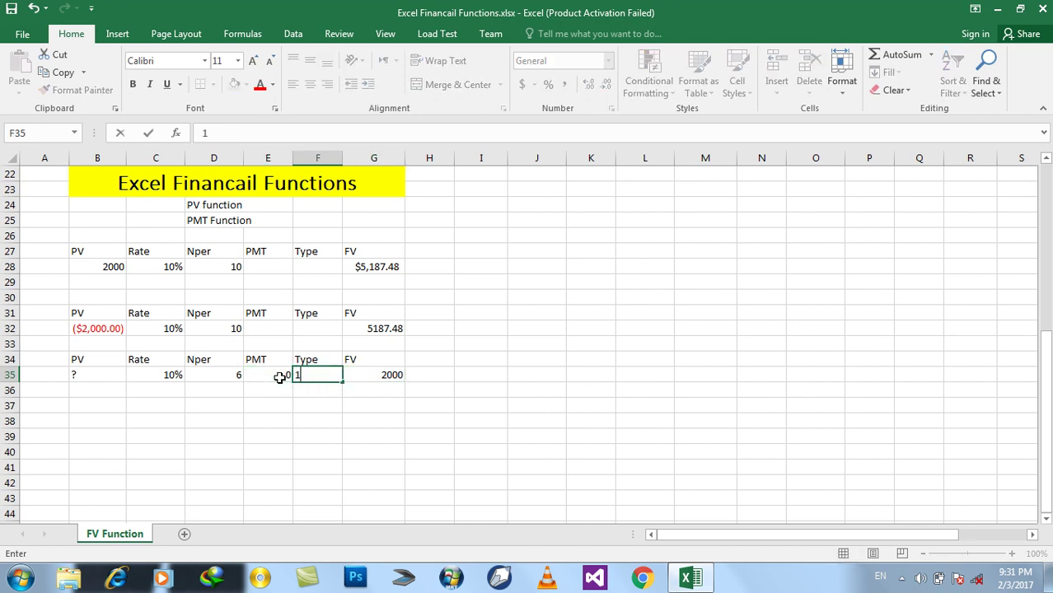
{"action": "key", "text": "Tab"}
{"action": "key", "text": "Left"}
{"action": "key", "text": "Left"}
{"action": "key", "text": "Left"}
{"action": "key", "text": "Left"}
{"action": "type", "text": "="}
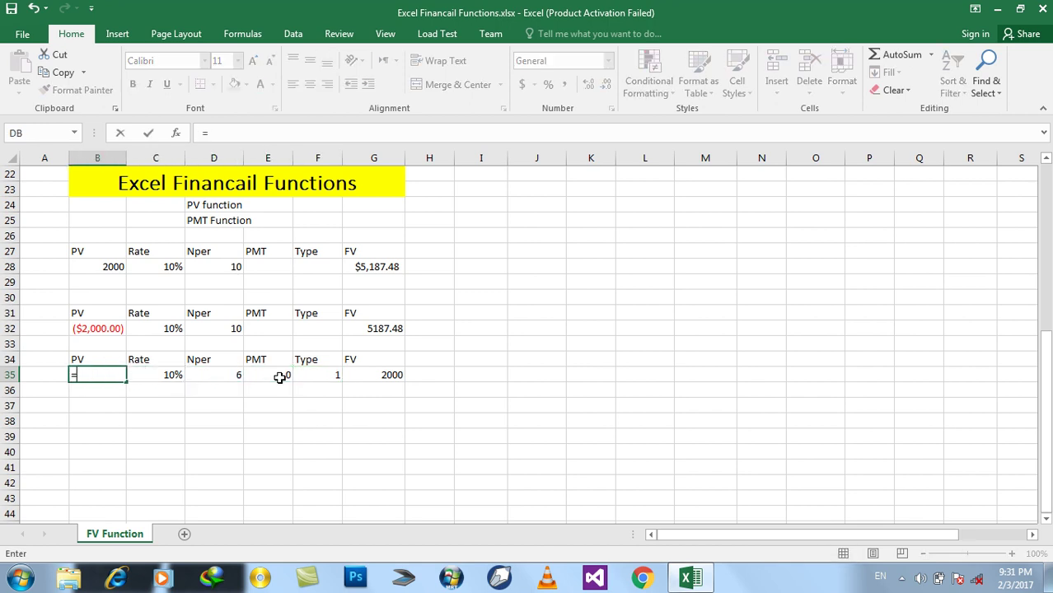
{"action": "type", "text": "PV"}
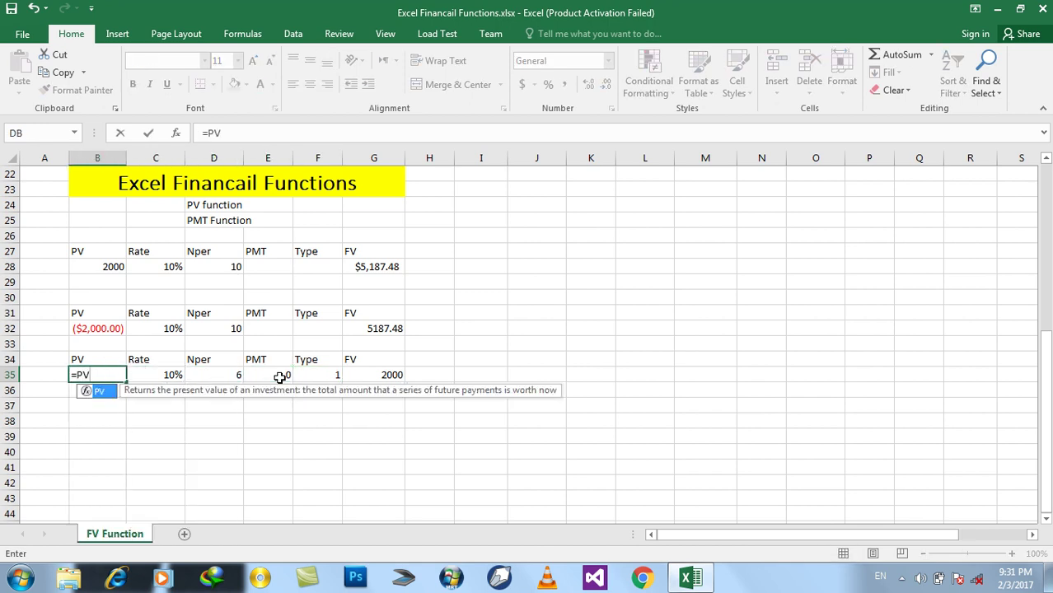
{"action": "type", "text": "("}
- Complete =PV(C35/12,D35,E35,G35,F35) in B35, returning ($1,902.85)
{"action": "left_click", "coordinate": [180, 374]}
{"action": "type", "text": "/12"}
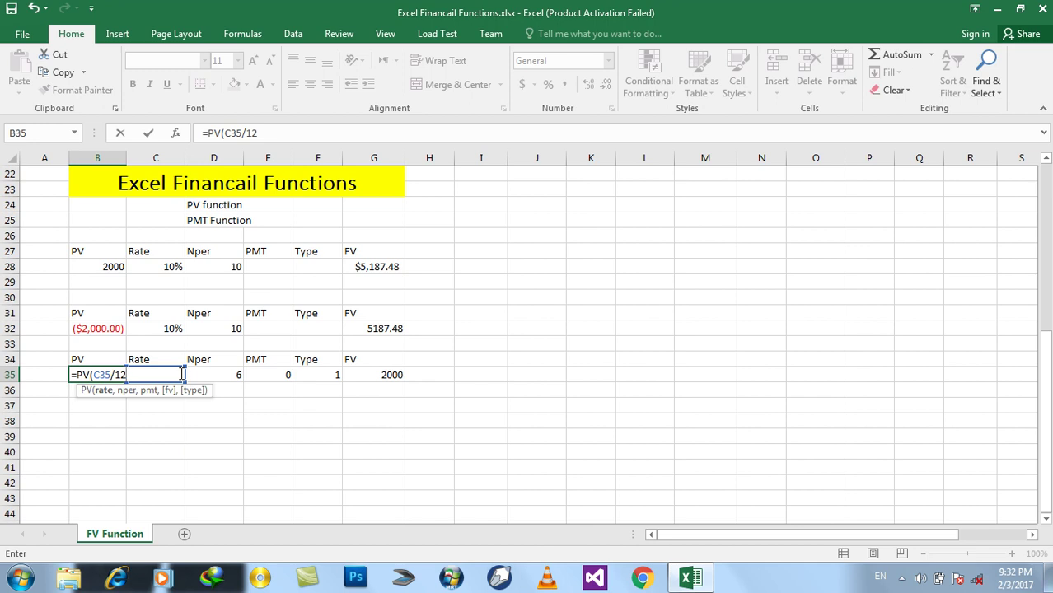
{"action": "type", "text": ","}
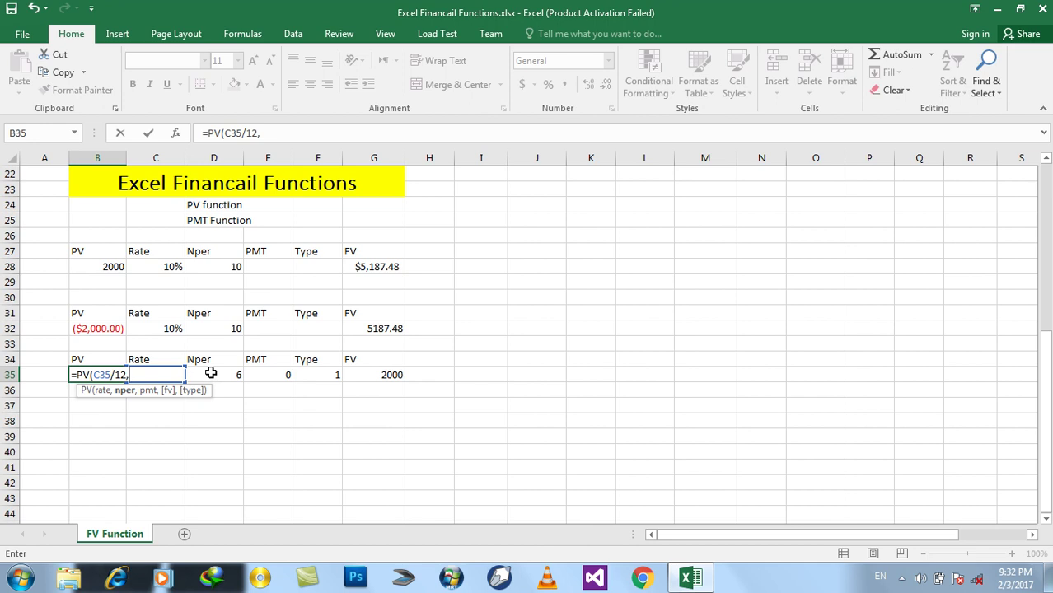
{"action": "left_click", "coordinate": [211, 373]}
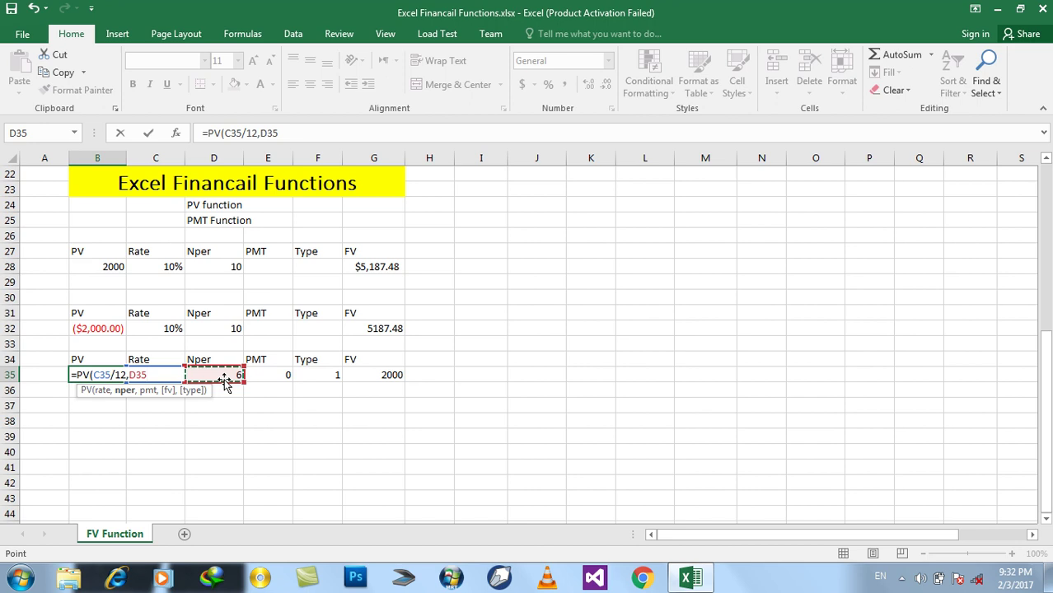
{"action": "type", "text": ","}
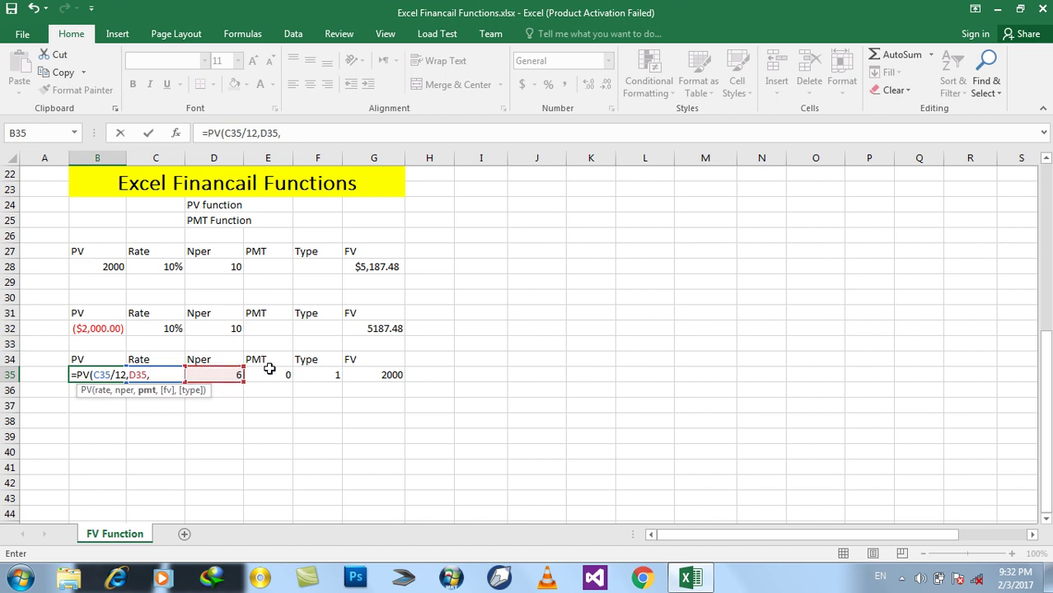
{"action": "left_click", "coordinate": [277, 373]}
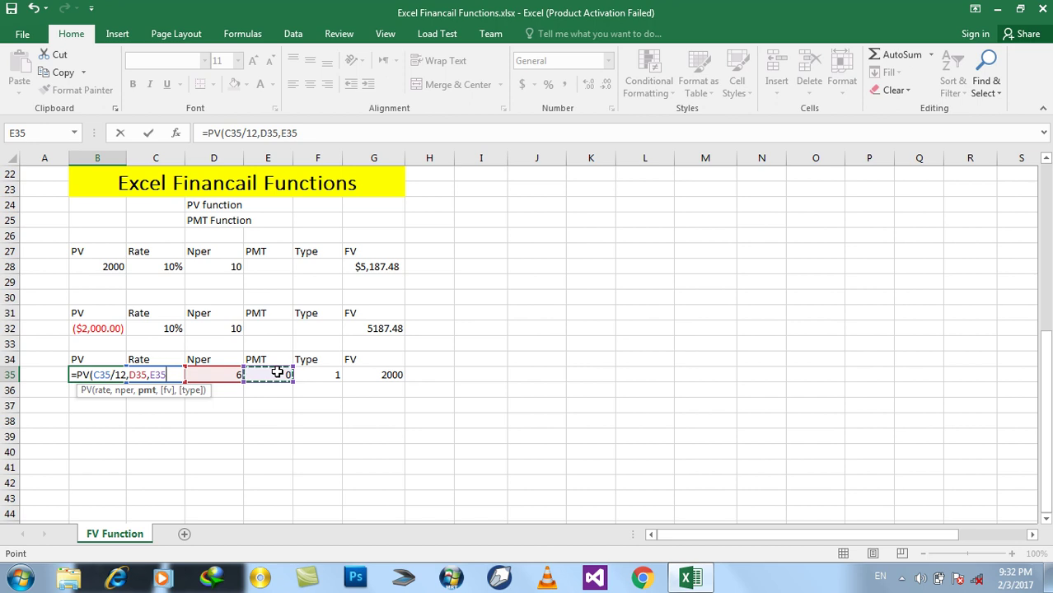
{"action": "type", "text": ",D35,"}
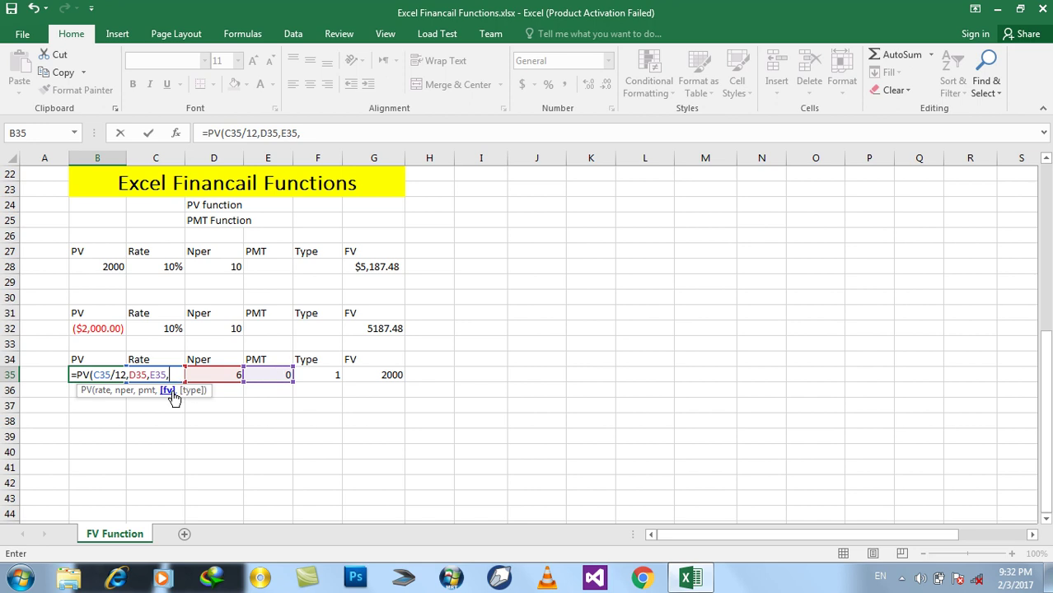
{"action": "left_click", "coordinate": [388, 374]}
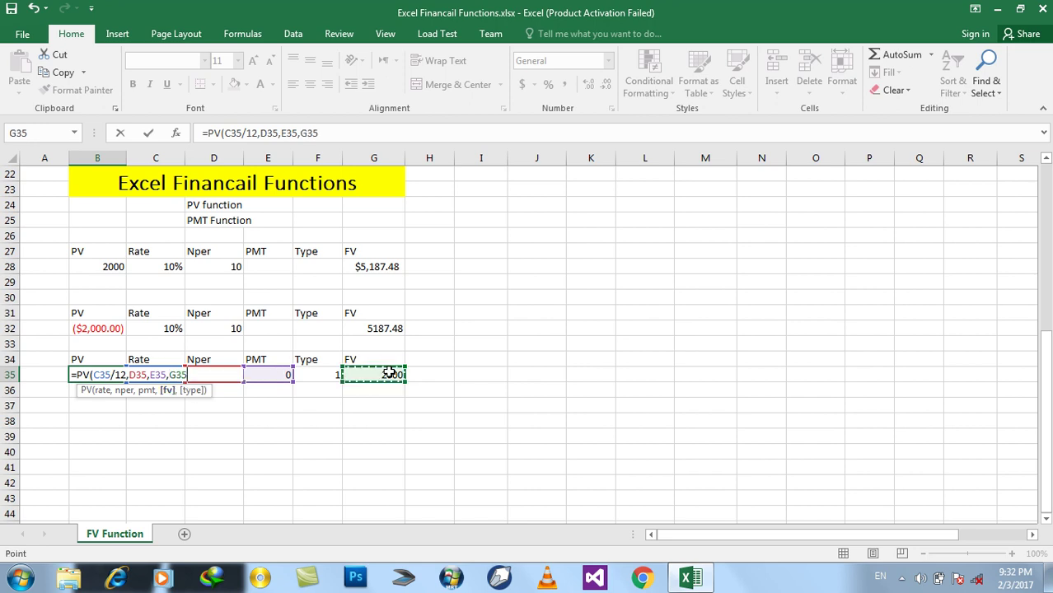
{"action": "type", "text": ","}
{"action": "scroll", "coordinate": [344, 386], "scroll_direction": "up", "scroll_amount": 1}
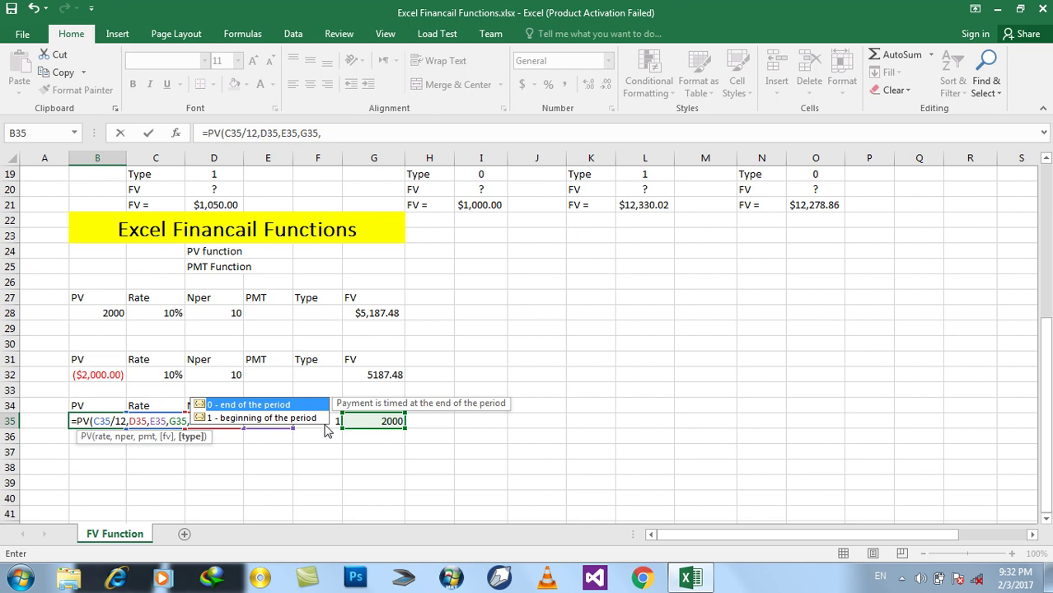
{"action": "left_click", "coordinate": [330, 423]}
{"action": "type", "text": ")"}
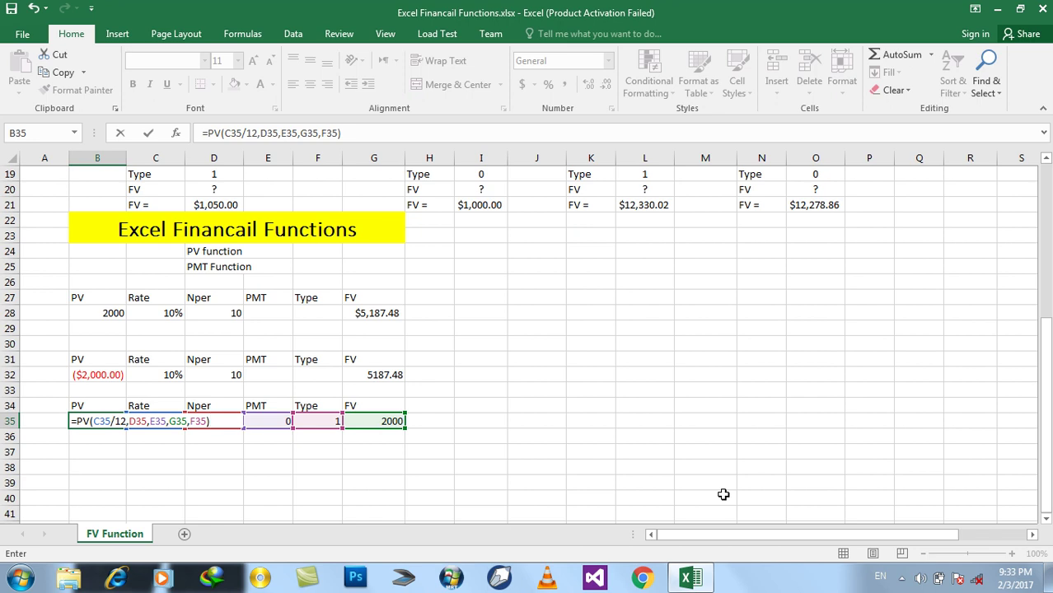
{"action": "key", "text": "Return"}
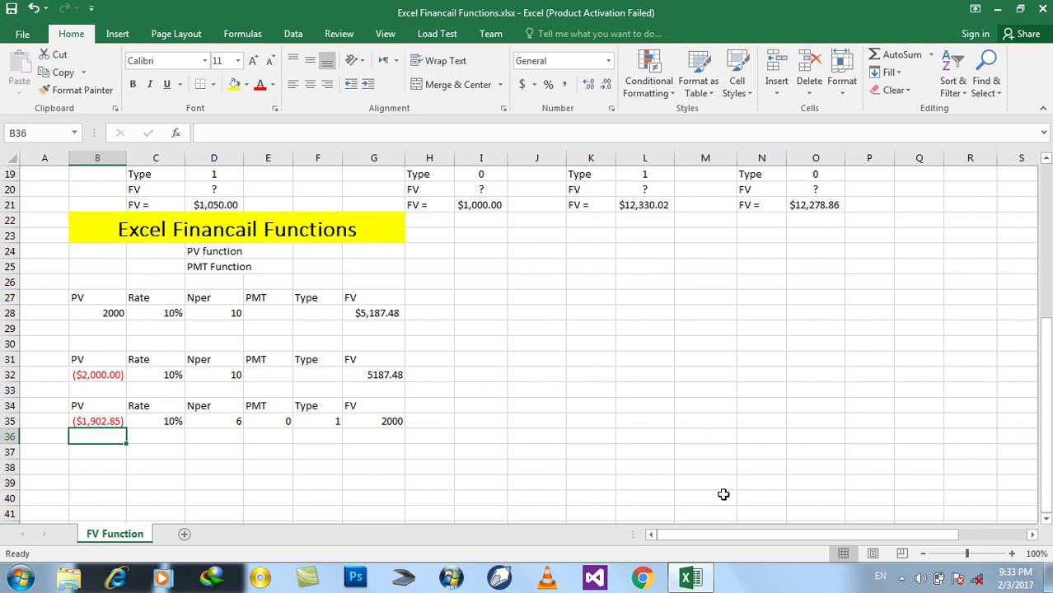
- Change Nper in D35 to 24, then to 60, and watch PV recalculate
{"action": "key", "text": "Up"}
{"action": "key", "text": "Right"}
{"action": "key", "text": "Right"}
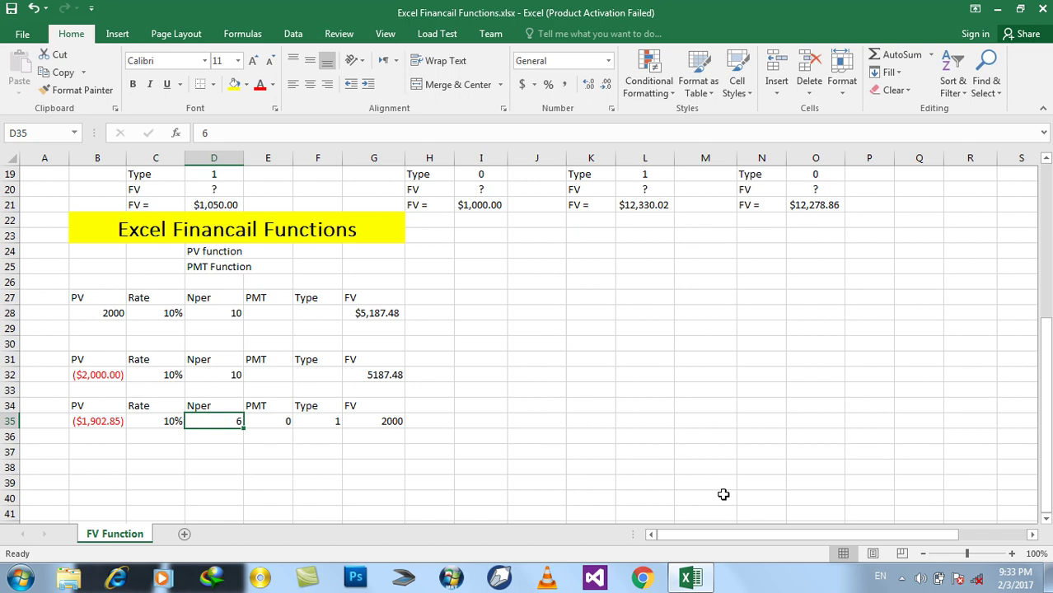
{"action": "type", "text": "10"}
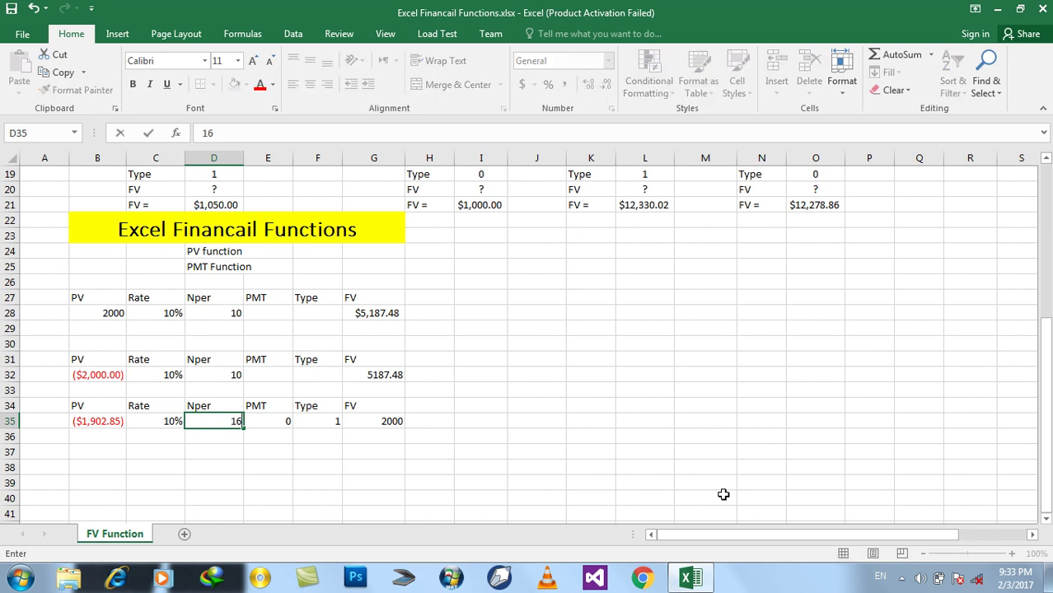
{"action": "key", "text": "BackSpace"}
{"action": "key", "text": "BackSpace"}
{"action": "type", "text": "24"}
{"action": "key", "text": "Return"}
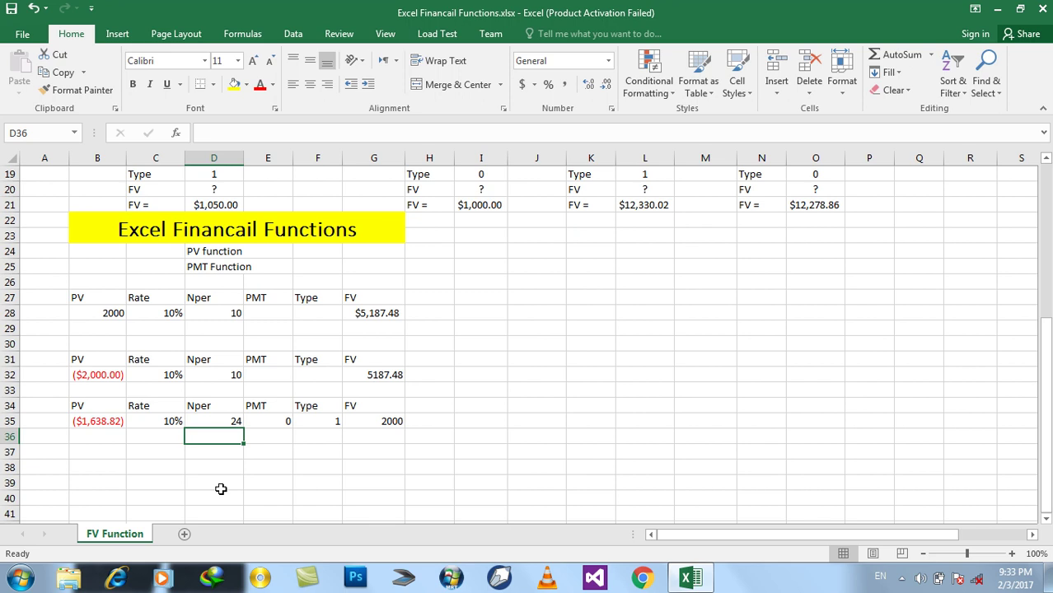
{"action": "key", "text": "Up"}
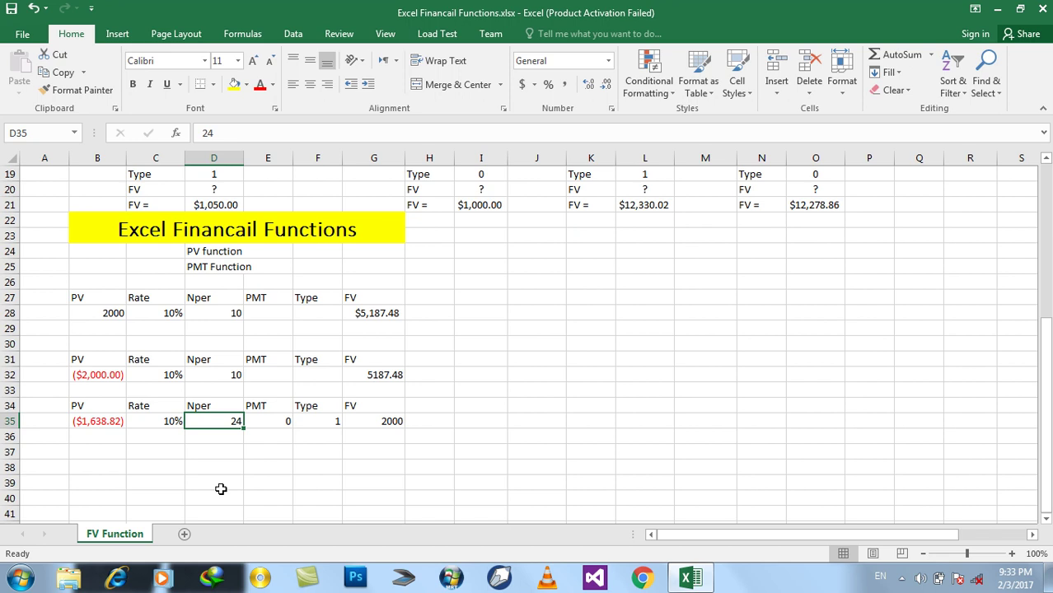
{"action": "type", "text": "60"}
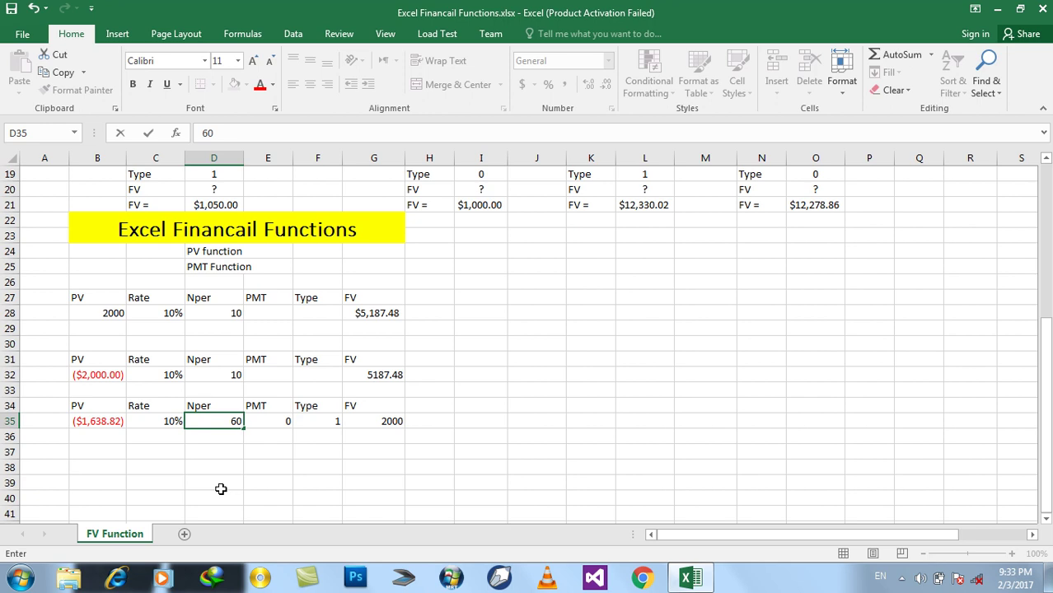
{"action": "key", "text": "Return"}
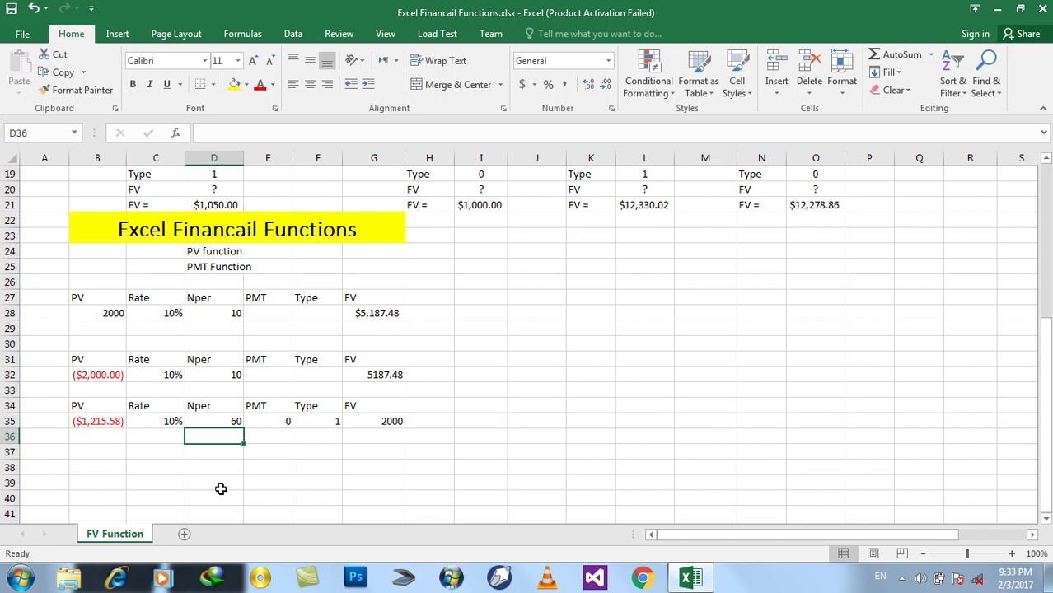
- Try Nper 1, then settle on 18 so PV becomes ($1,722.49)
{"action": "key", "text": "Up"}
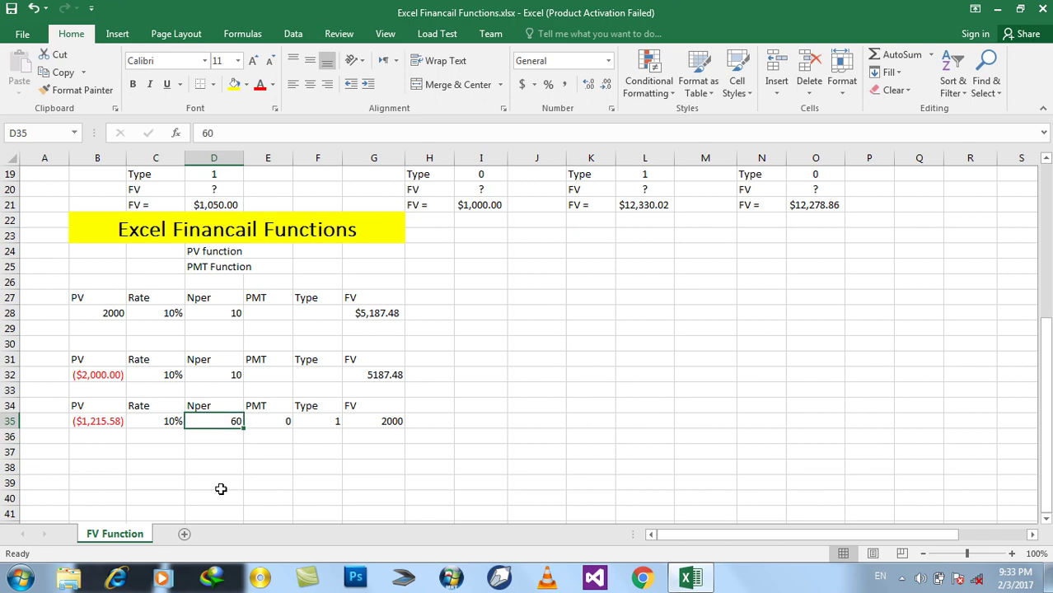
{"action": "type", "text": "1"}
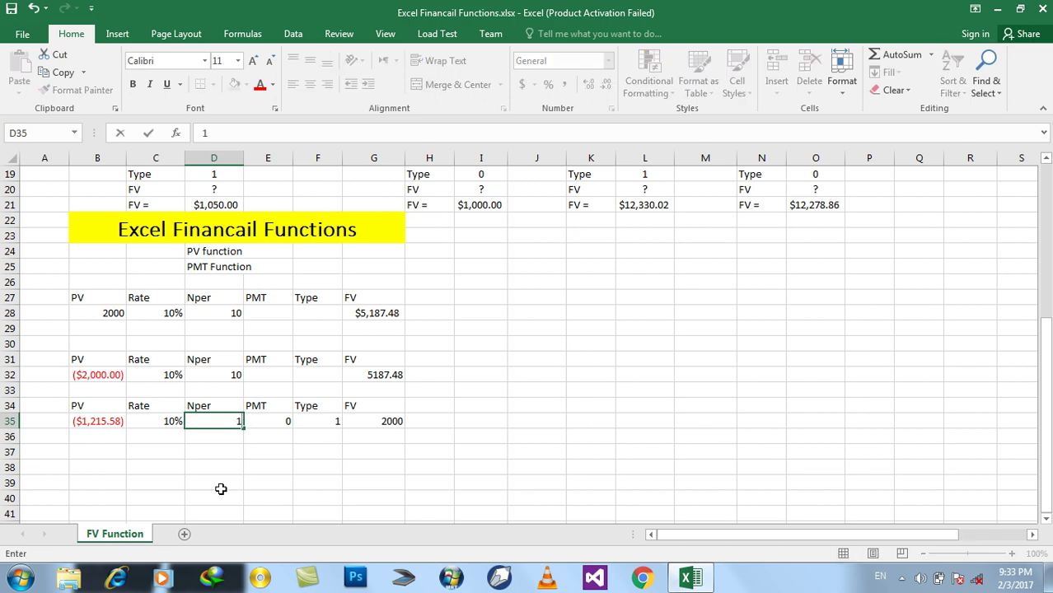
{"action": "key", "text": "Return"}
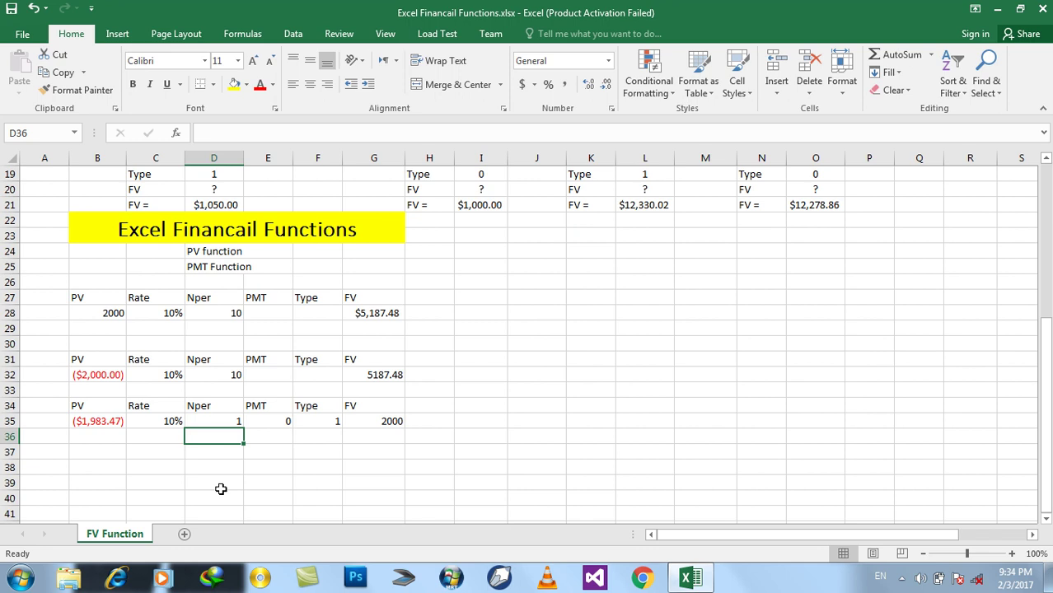
{"action": "key", "text": "Up"}
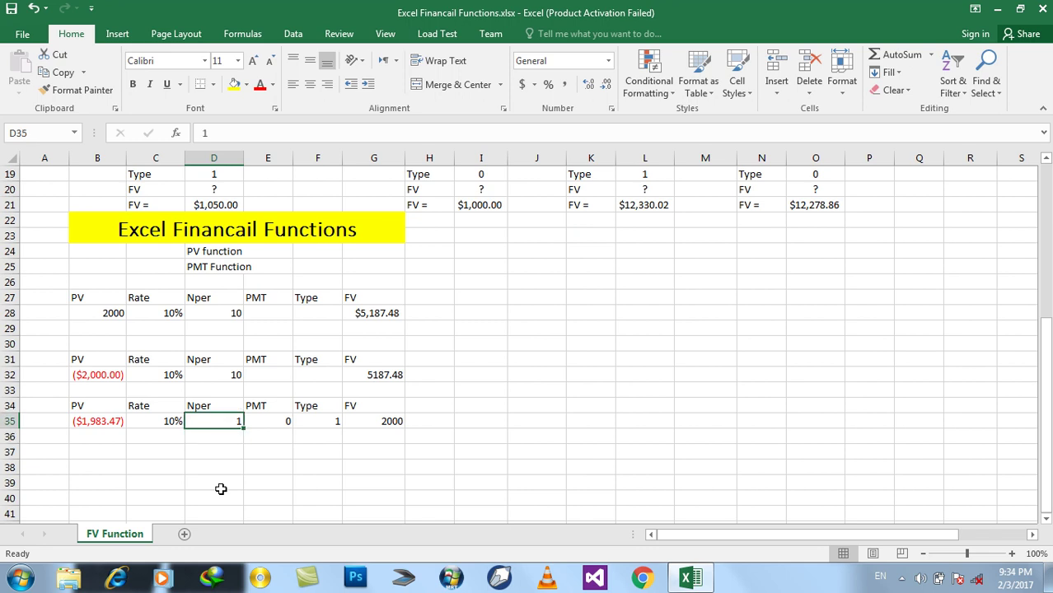
{"action": "type", "text": "18"}
{"action": "key", "text": "Return"}
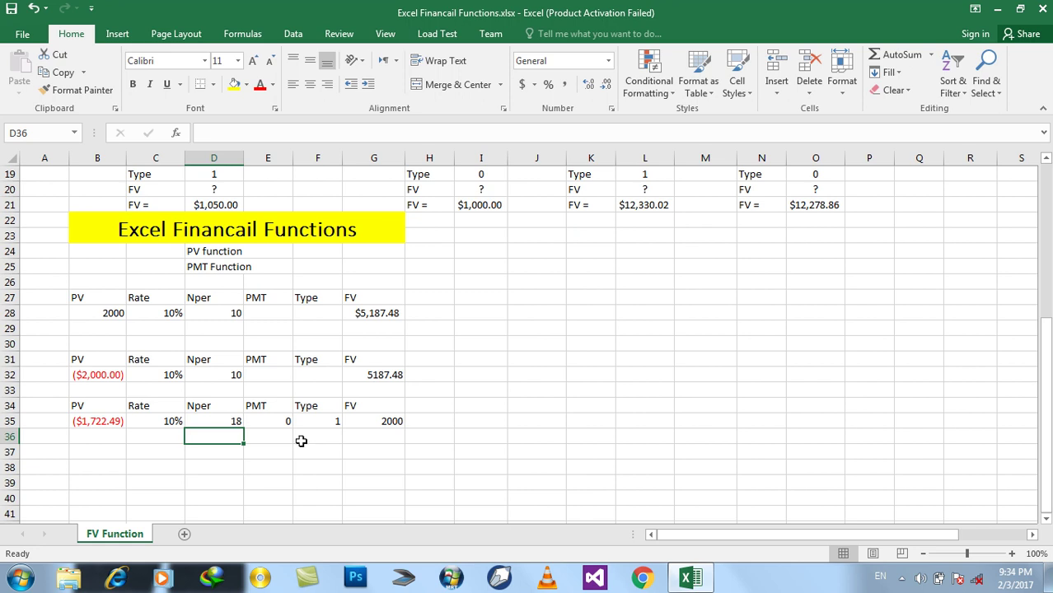
- Review the example blocks and the Rate, Nper and FV cells of row 35
{"action": "left_click_drag", "start_coordinate": [379, 437], "coordinate": [83, 423]}
{"action": "left_click_drag", "start_coordinate": [80, 360], "coordinate": [388, 386]}
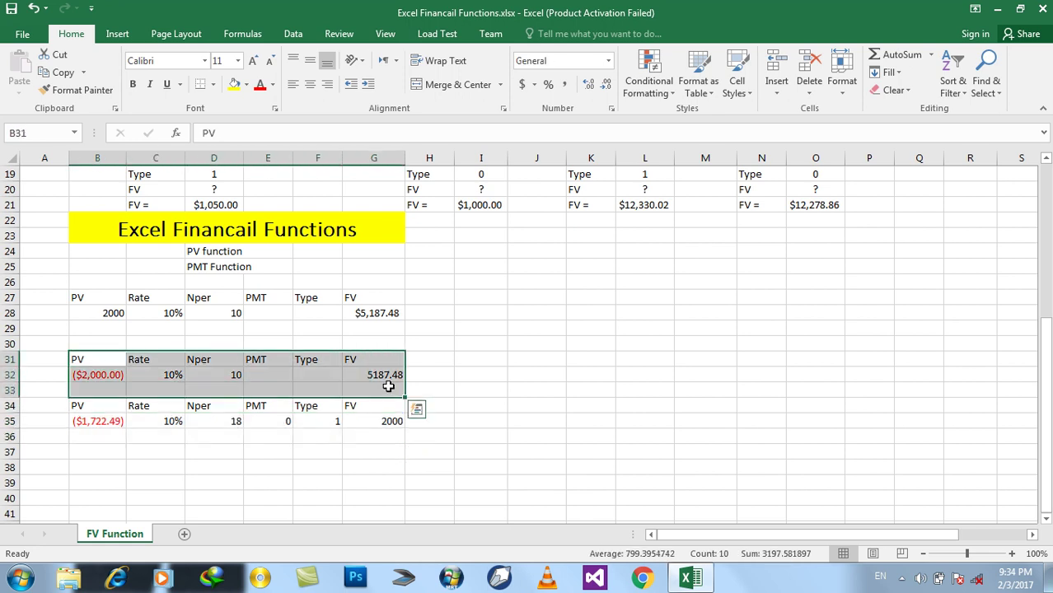
{"action": "left_click", "coordinate": [349, 465]}
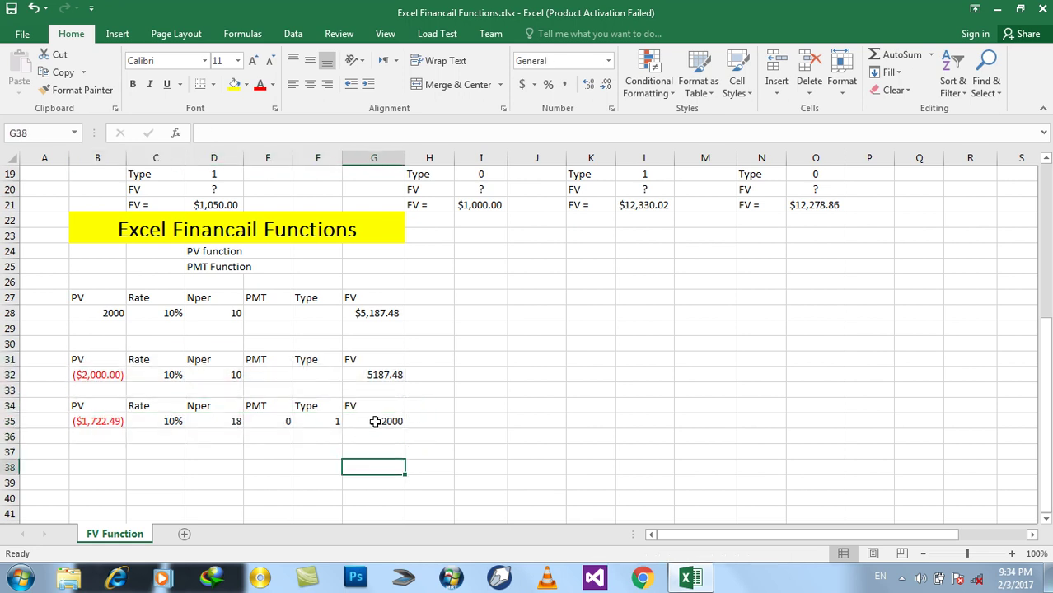
{"action": "left_click", "coordinate": [375, 422]}
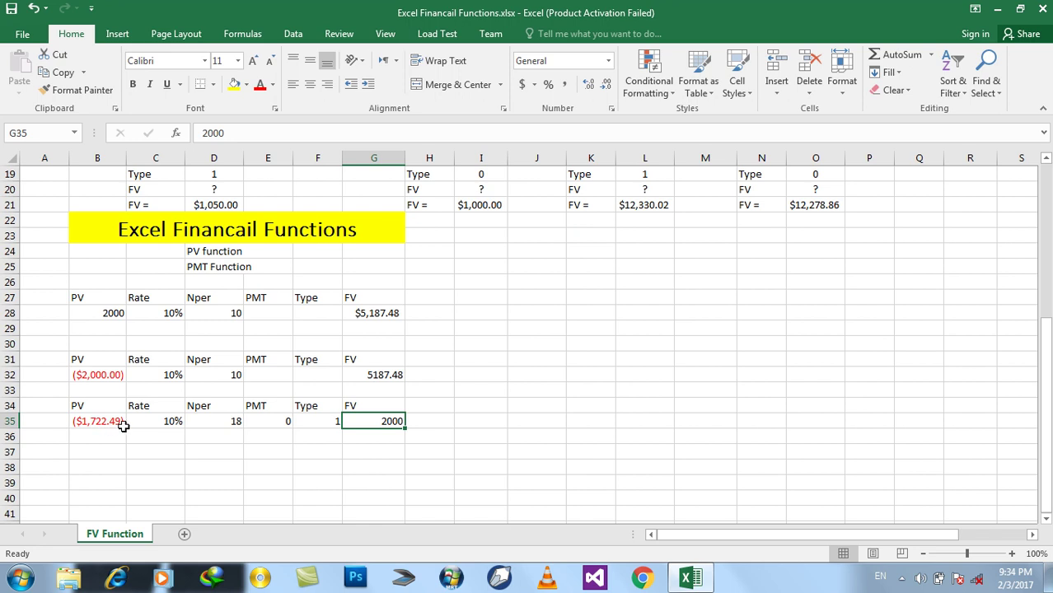
{"action": "left_click", "coordinate": [155, 422]}
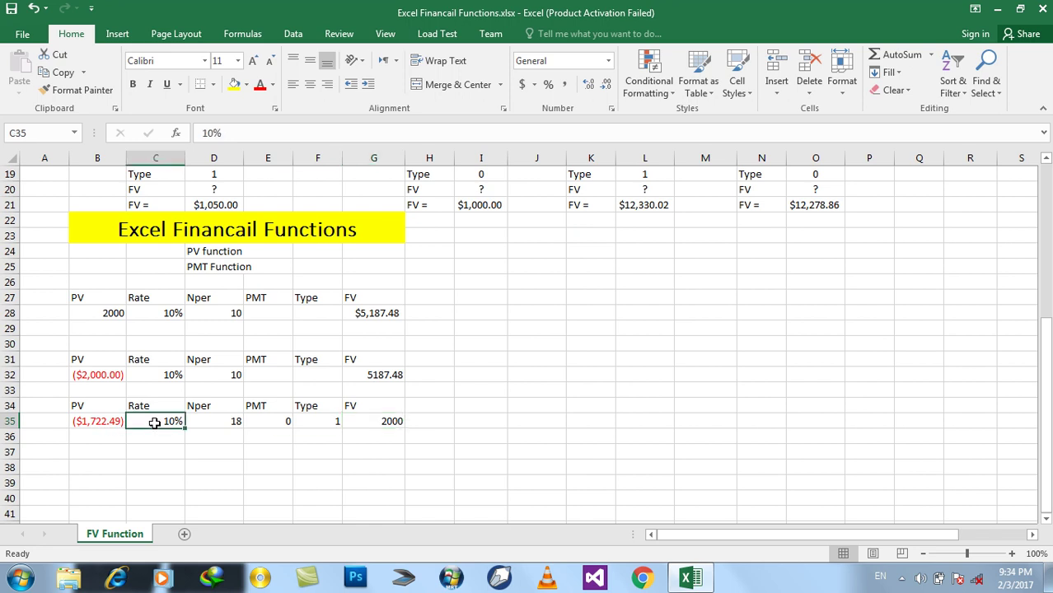
{"action": "left_click", "coordinate": [216, 421]}
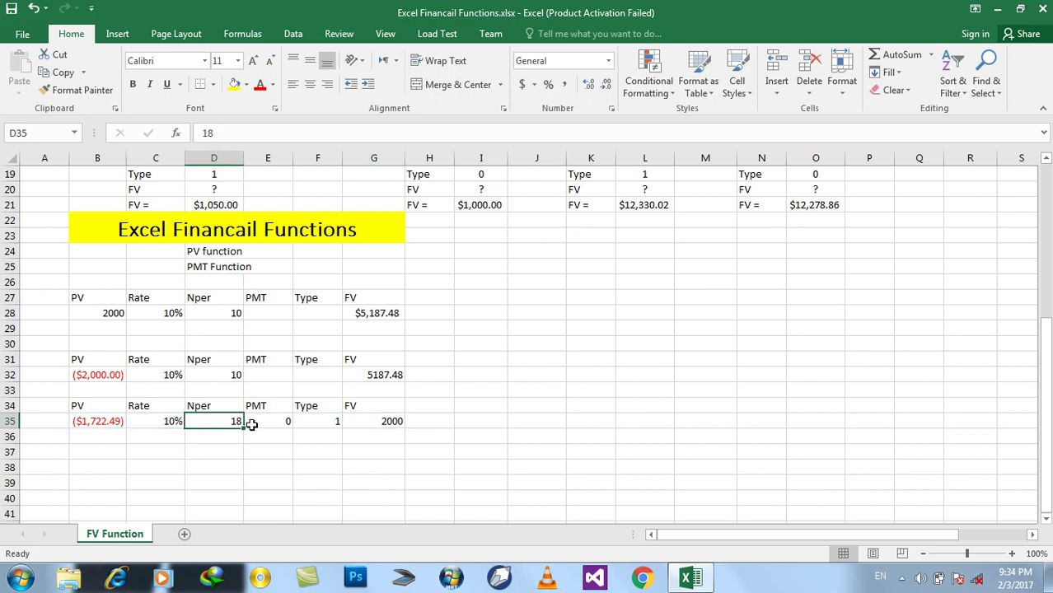
{"action": "left_click", "coordinate": [356, 418]}
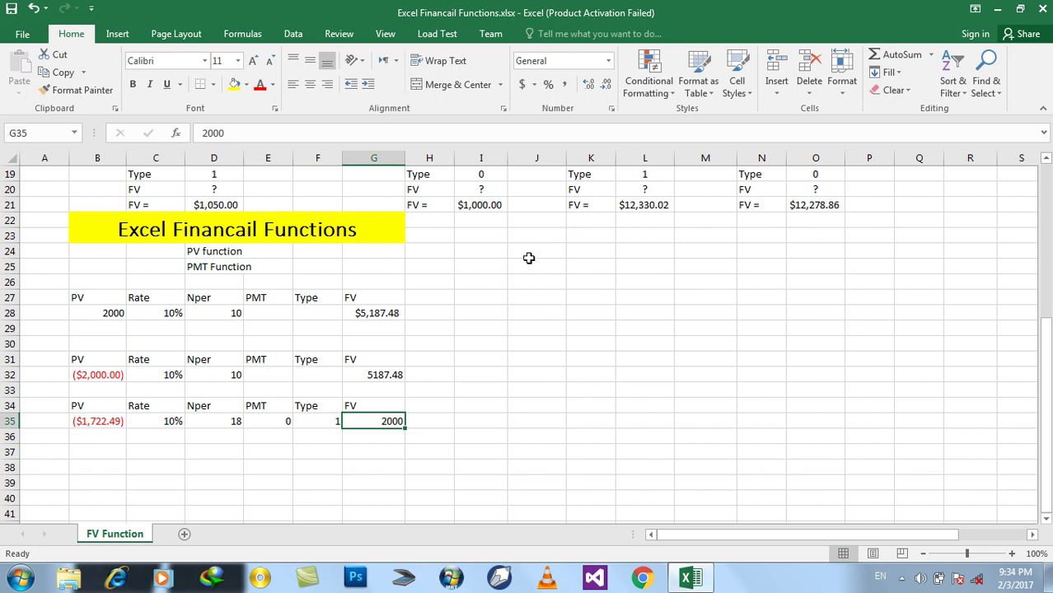
- Merge J24:M25 and enter the heading 'PMT Function'
{"action": "left_click_drag", "start_coordinate": [527, 252], "coordinate": [702, 264]}
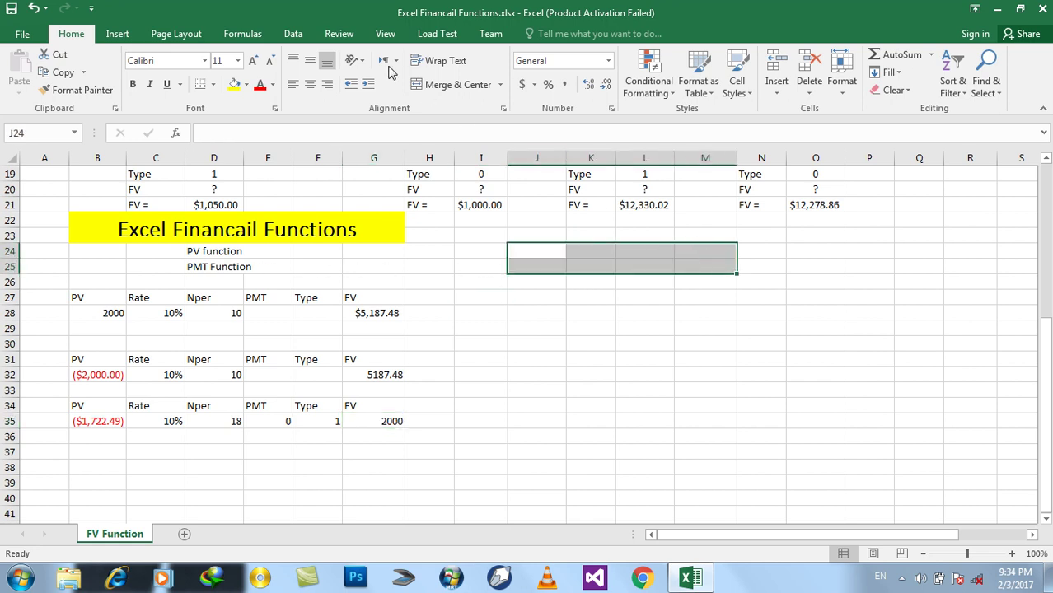
{"action": "left_click", "coordinate": [458, 84]}
{"action": "type", "text": "PMT Function"}
{"action": "key", "text": "Return"}
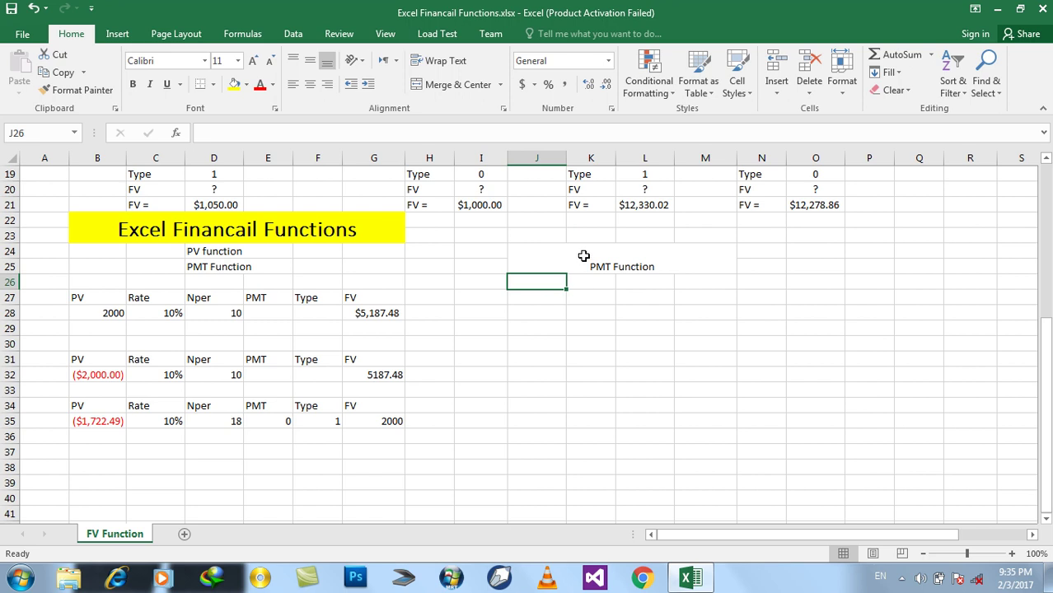
- Format the heading middle-aligned, bold and with a larger font size
{"action": "left_click", "coordinate": [583, 257]}
{"action": "left_click", "coordinate": [309, 61]}
{"action": "left_click", "coordinate": [132, 84]}
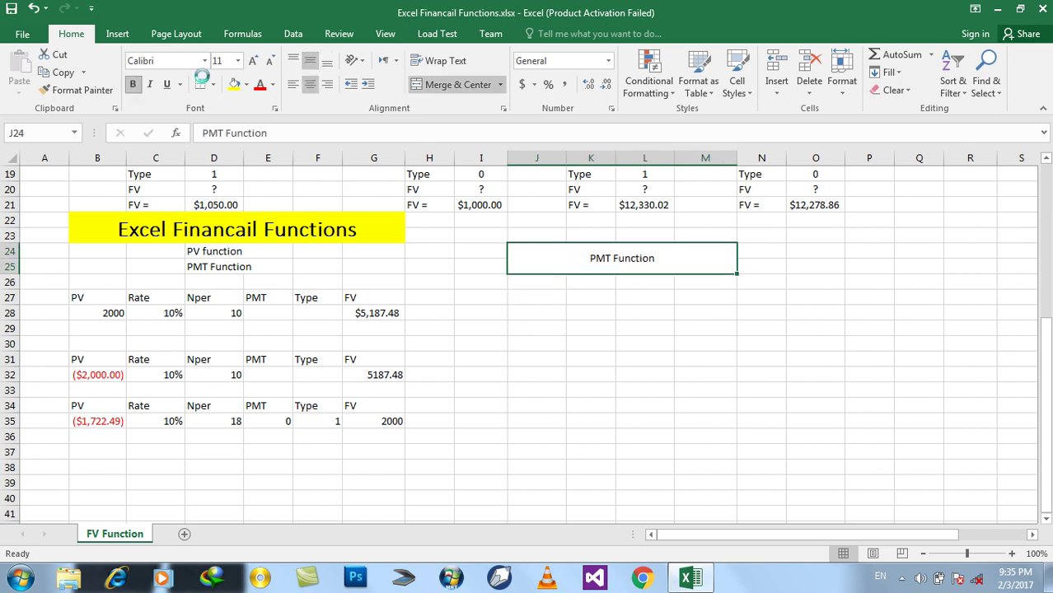
{"action": "left_click", "coordinate": [253, 61]}
{"action": "left_click", "coordinate": [253, 61]}
{"action": "left_click", "coordinate": [253, 61]}
{"action": "left_click", "coordinate": [253, 61]}
{"action": "left_click", "coordinate": [253, 61]}
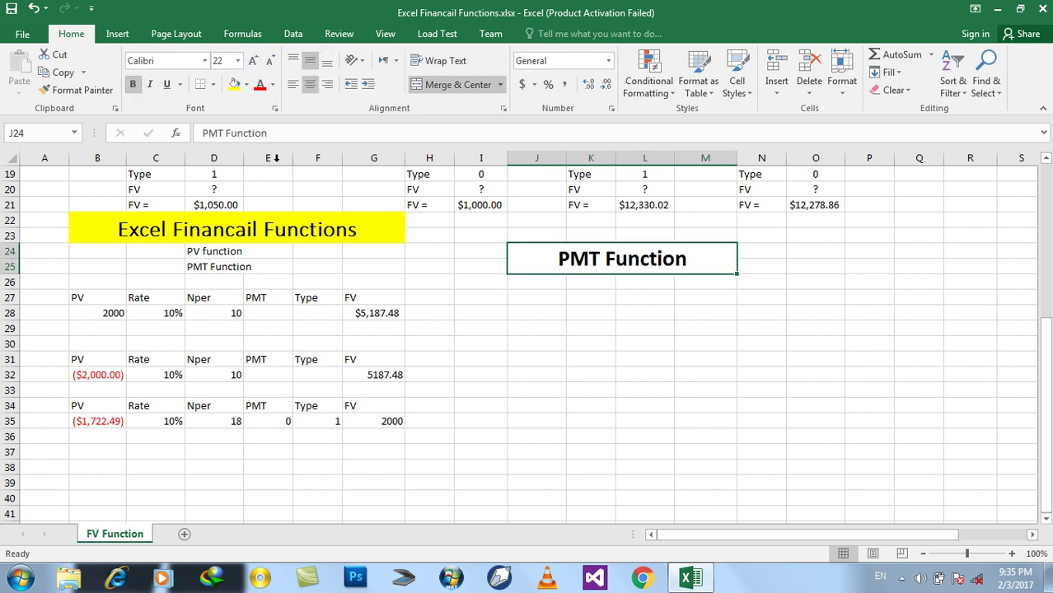
{"action": "left_click", "coordinate": [560, 353]}
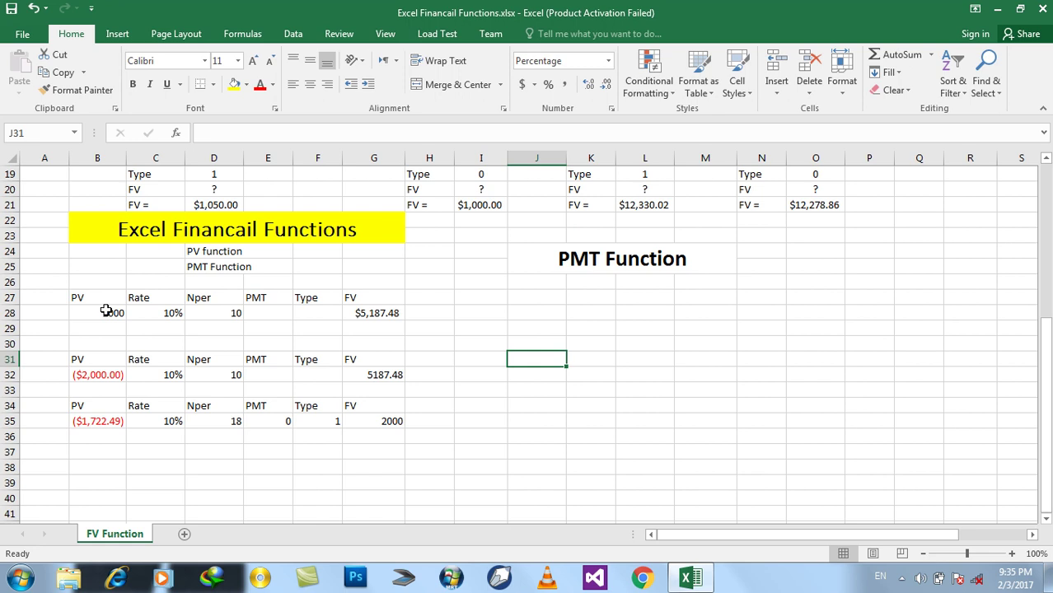
{"action": "left_click", "coordinate": [552, 309]}
{"action": "type", "text": "=pmt"}
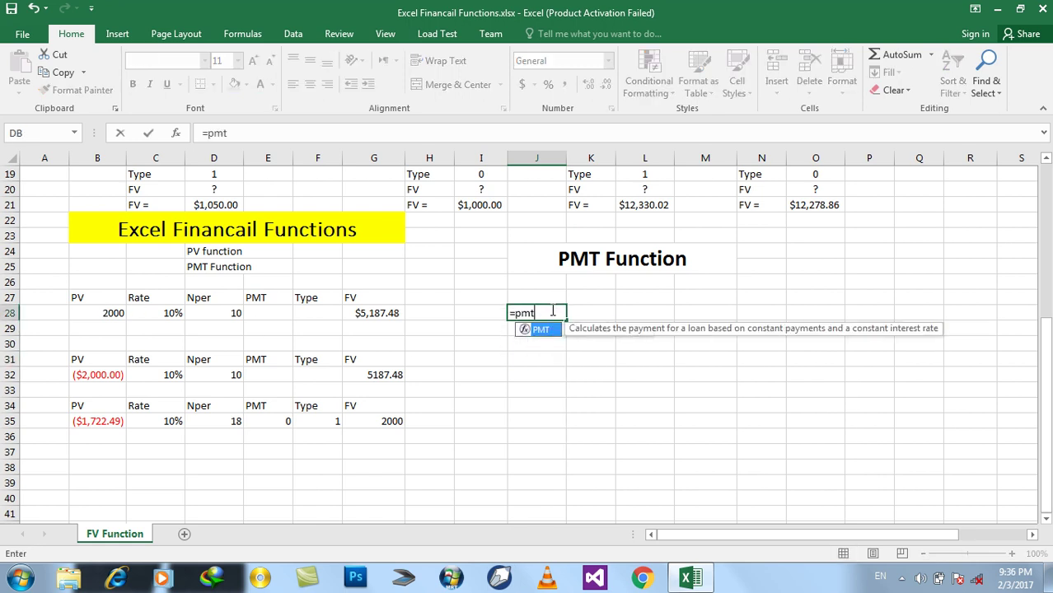
{"action": "type", "text": "("}
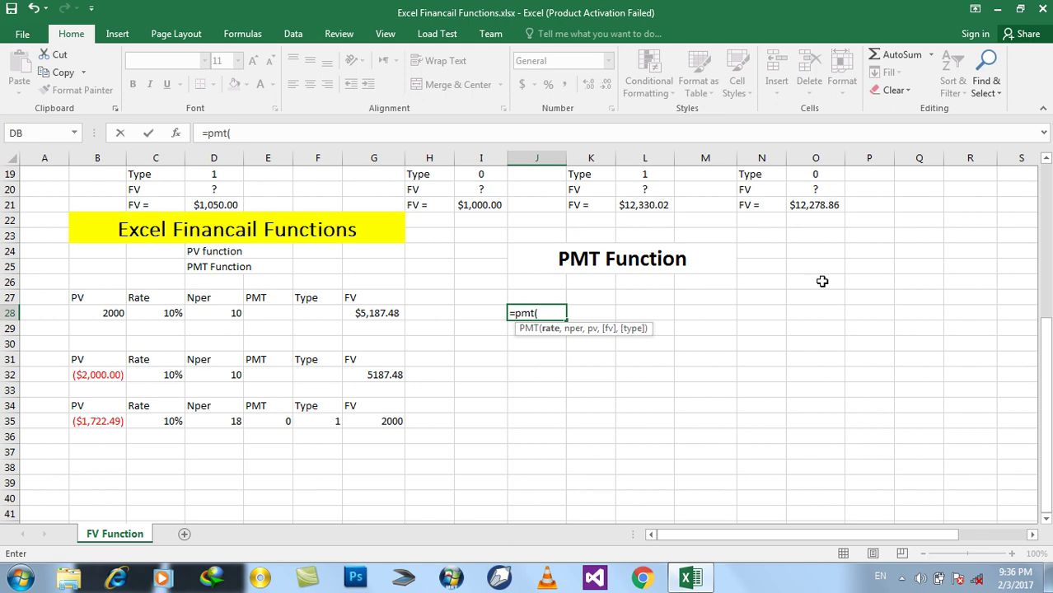
{"action": "key", "text": "Escape"}
- Copy the B27:G27 headers into J27:O27
{"action": "left_click", "coordinate": [94, 299]}
{"action": "left_click_drag", "start_coordinate": [94, 299], "coordinate": [353, 299]}
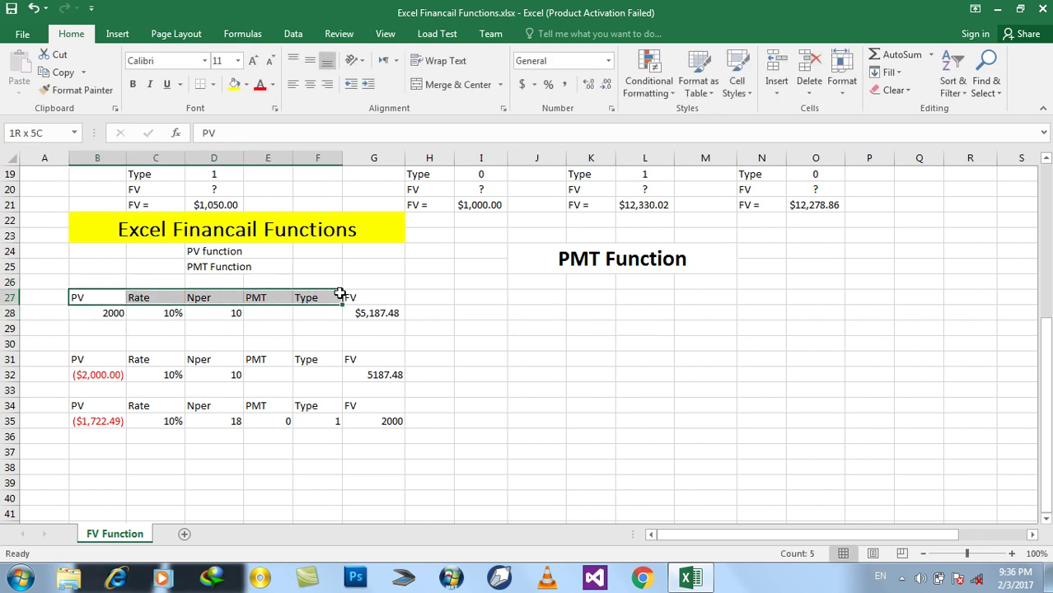
{"action": "key", "text": "ctrl+c"}
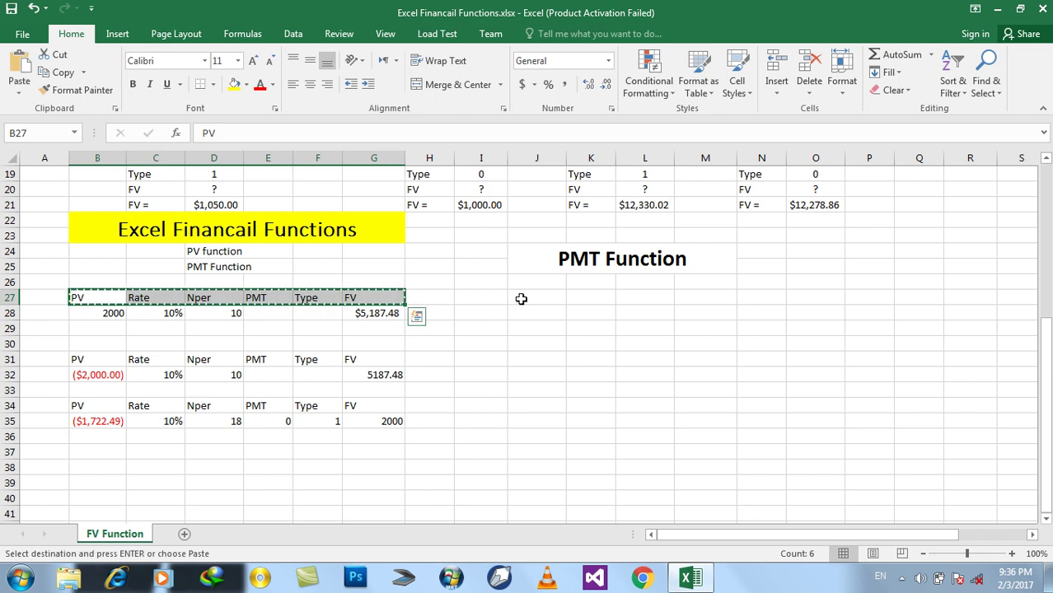
{"action": "left_click", "coordinate": [517, 299]}
{"action": "key", "text": "ctrl+v"}
{"action": "key", "text": "Escape"}
{"action": "left_click", "coordinate": [635, 327]}
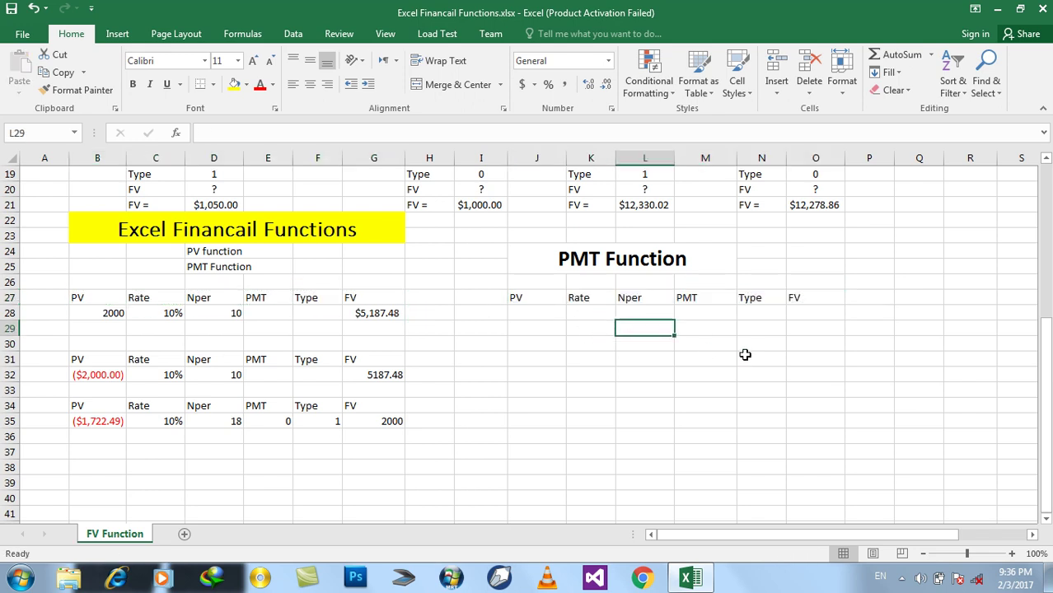
- Enter FV 5000 in O28 and centre the J28:O28 input row
{"action": "left_click", "coordinate": [814, 311]}
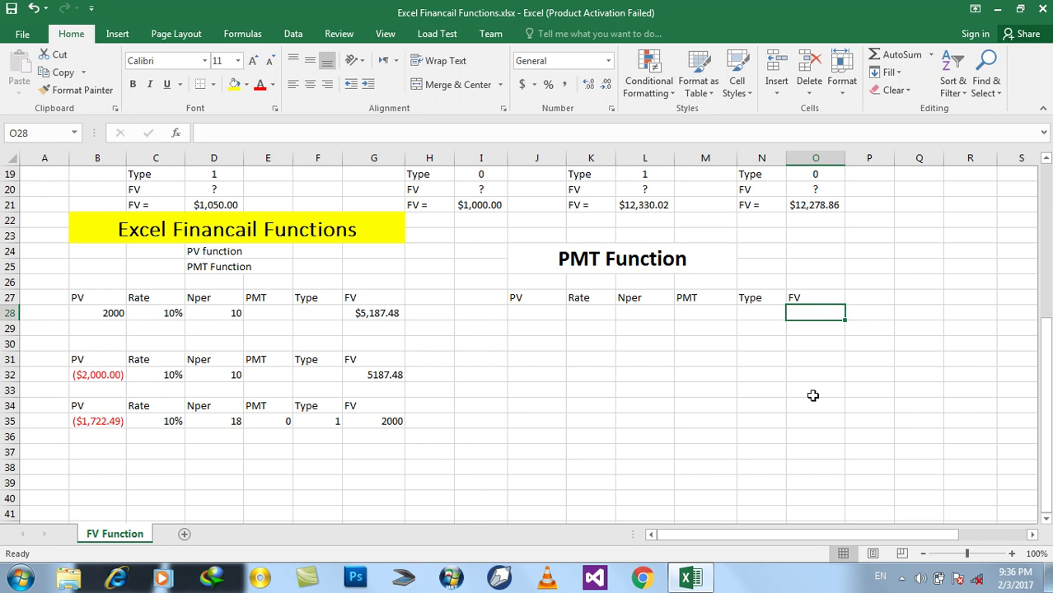
{"action": "type", "text": "5000"}
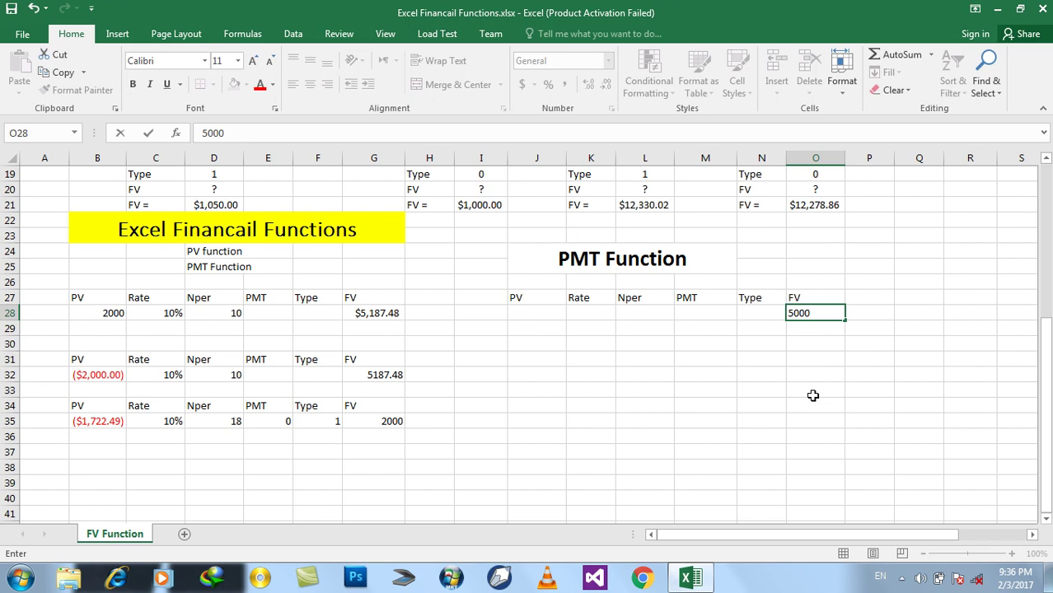
{"action": "key", "text": "Return"}
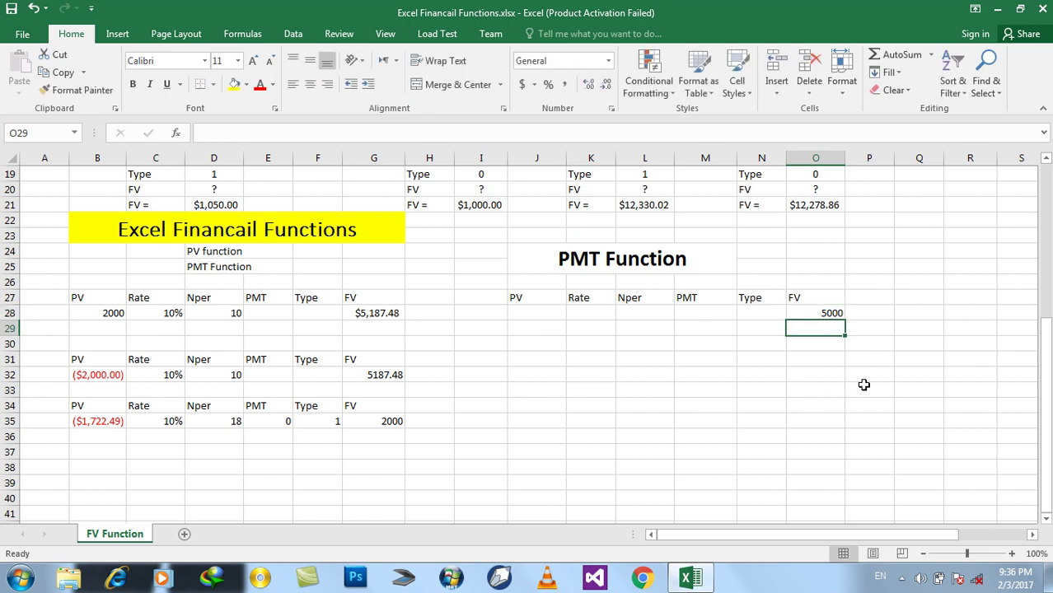
{"action": "mouse_move", "coordinate": [822, 310]}
{"action": "left_mouse_down"}
{"action": "mouse_move", "coordinate": [532, 312]}
{"action": "mouse_move", "coordinate": [660, 311]}
{"action": "left_mouse_up"}
{"action": "left_click", "coordinate": [310, 85]}
- Left-align O28 and change its value to 50000
{"action": "left_click", "coordinate": [584, 310]}
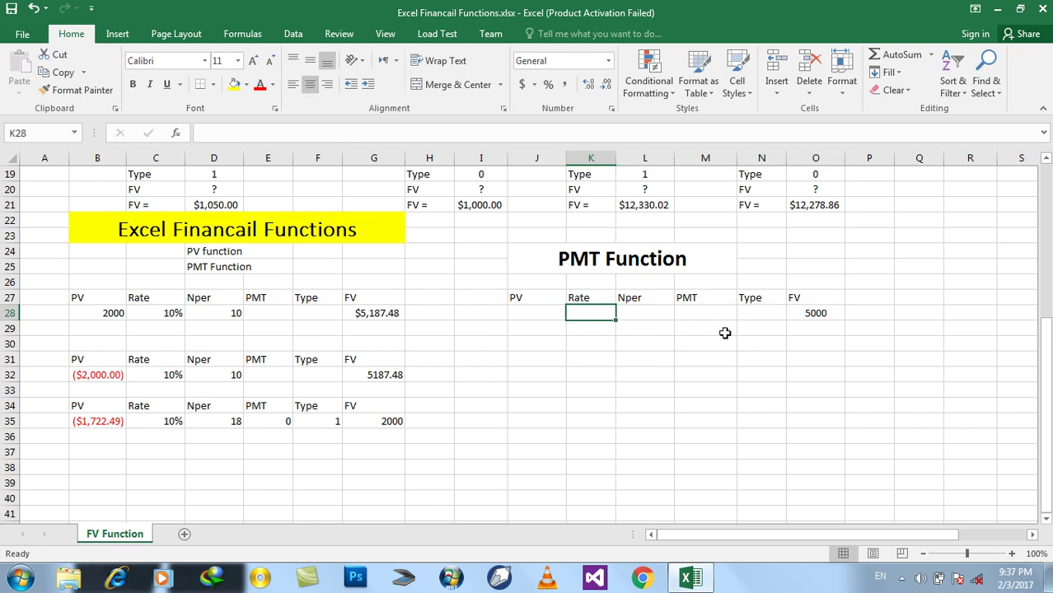
{"action": "left_click", "coordinate": [801, 312]}
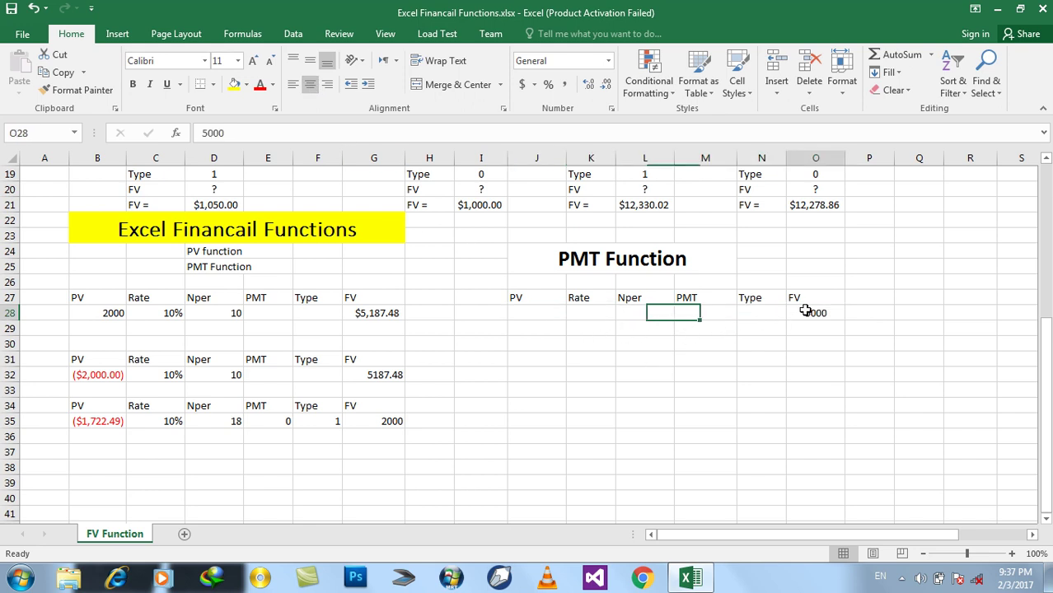
{"action": "left_click", "coordinate": [292, 84]}
{"action": "double_click", "coordinate": [816, 313]}
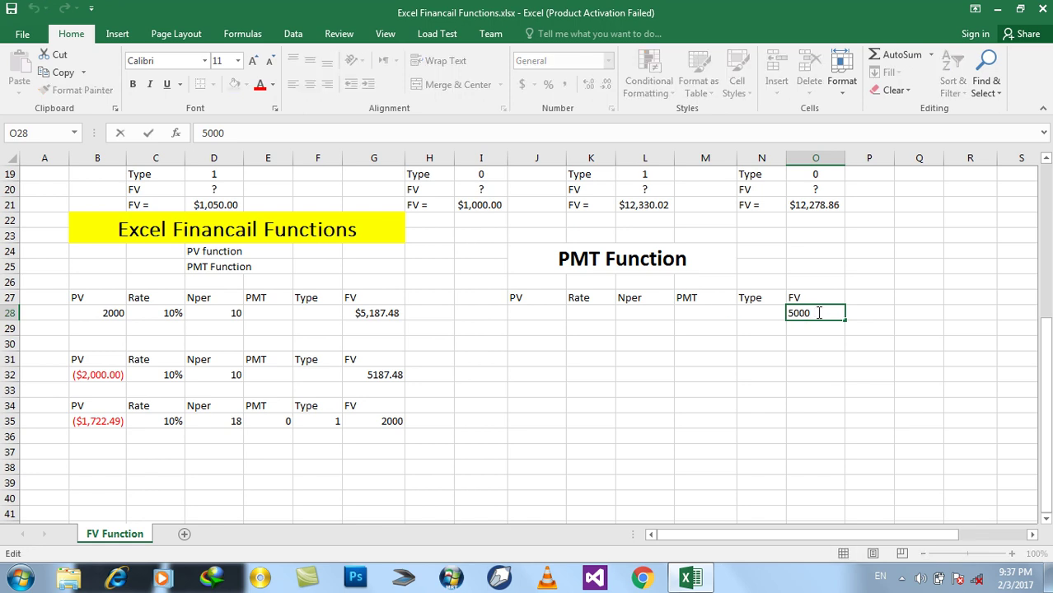
{"action": "type", "text": "0"}
{"action": "key", "text": "Return"}
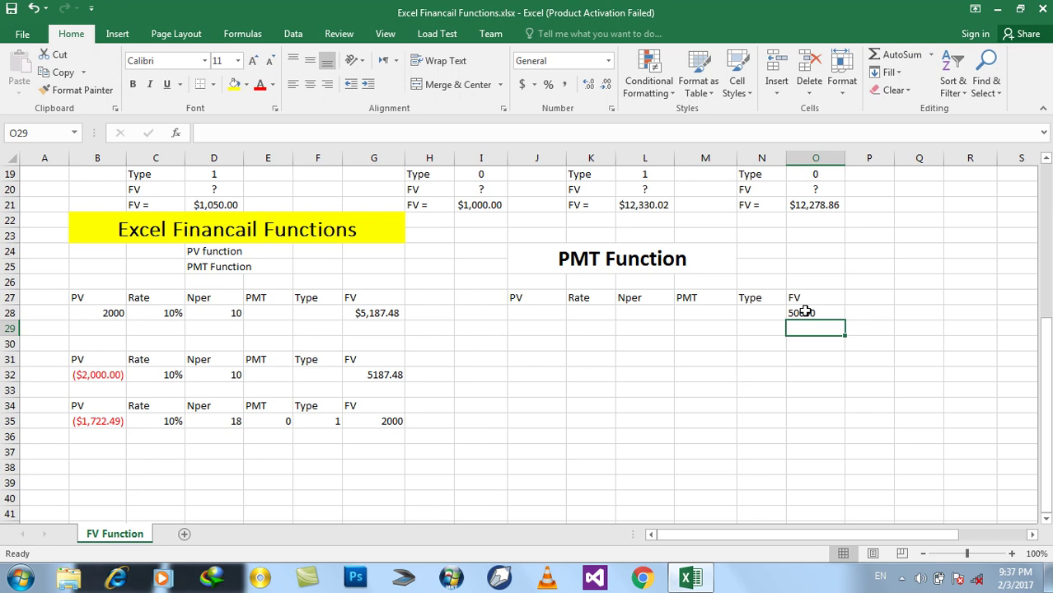
- Fill row 28 with '?' under PMT, Nper 10 in L28 and Rate 10% in K28
{"action": "left_click", "coordinate": [697, 314]}
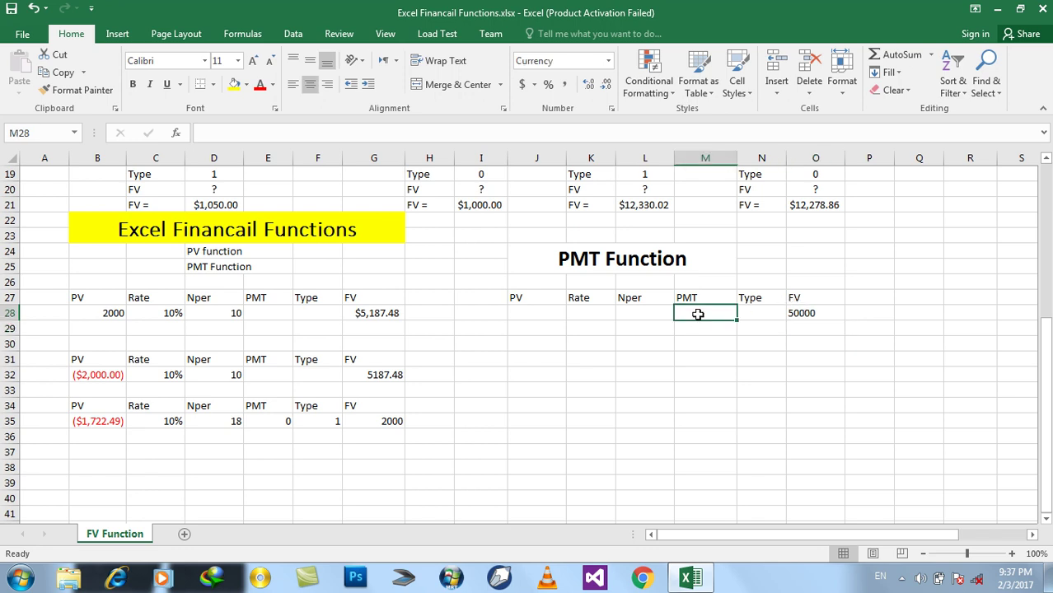
{"action": "type", "text": "?"}
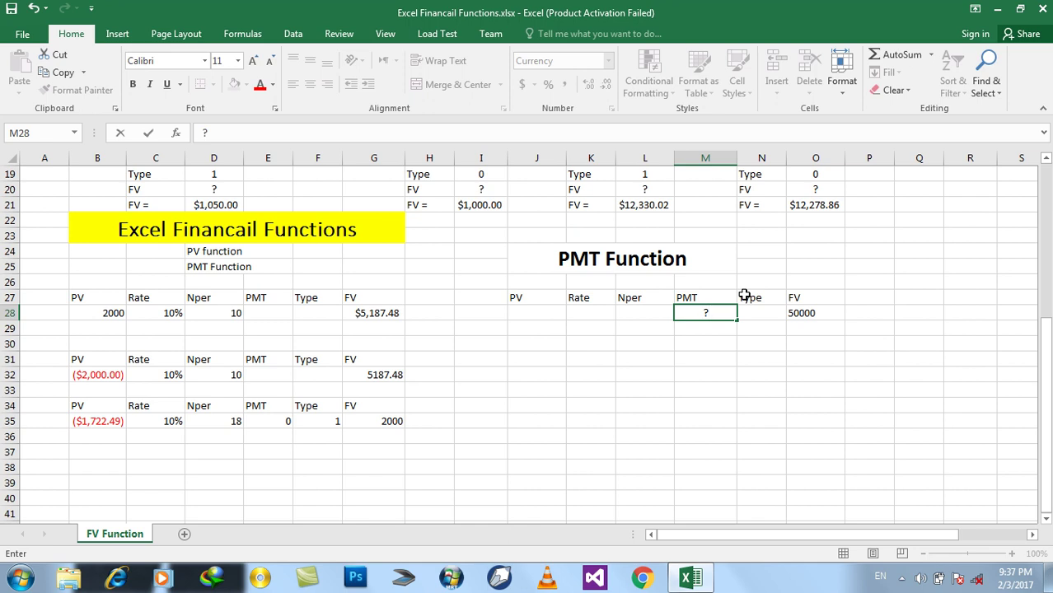
{"action": "left_click", "coordinate": [648, 315]}
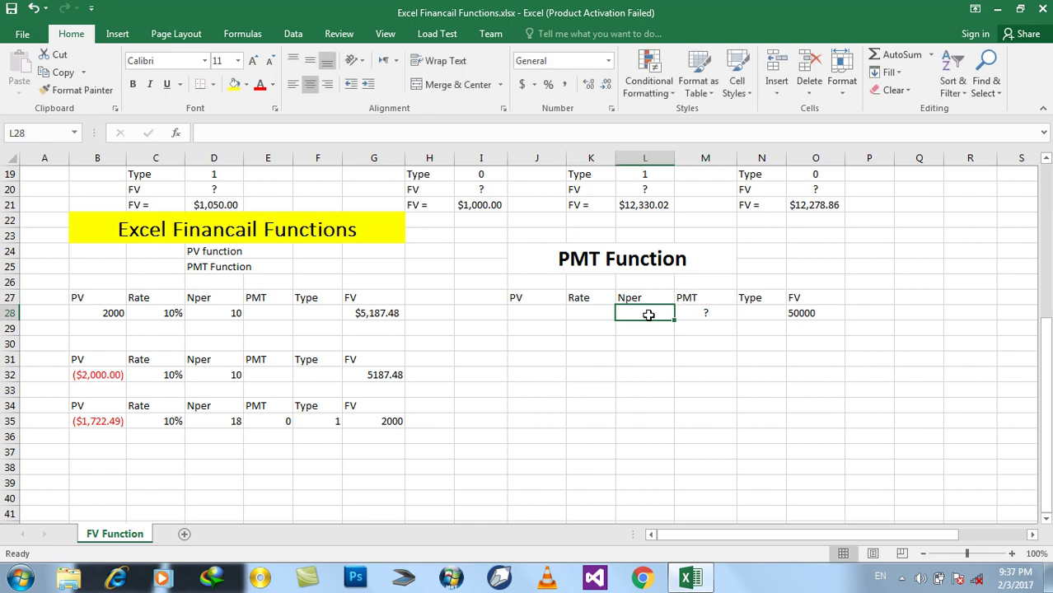
{"action": "type", "text": "10"}
{"action": "left_click", "coordinate": [802, 311]}
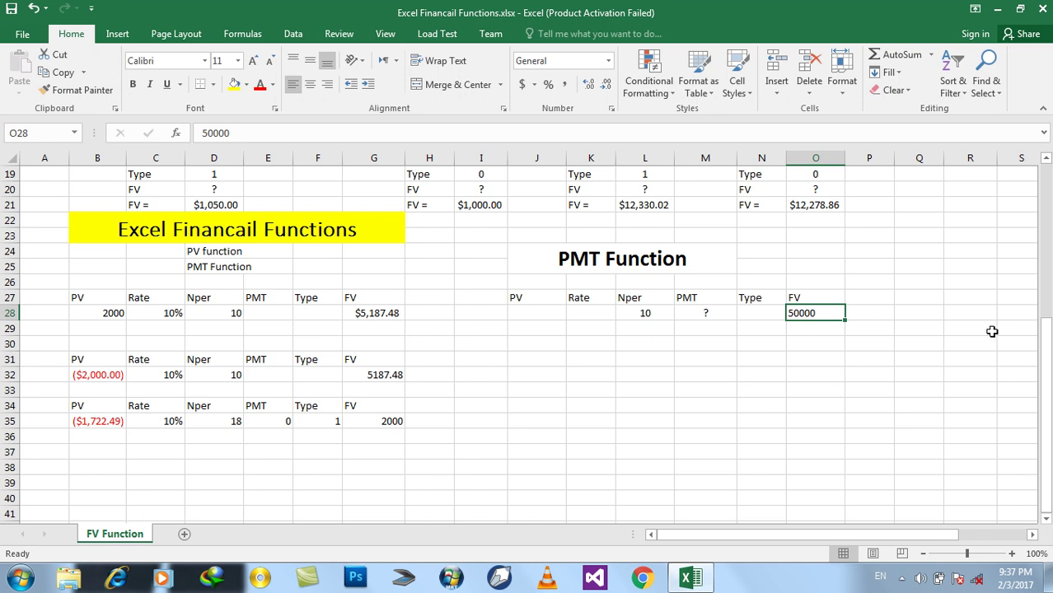
{"action": "left_click", "coordinate": [665, 313]}
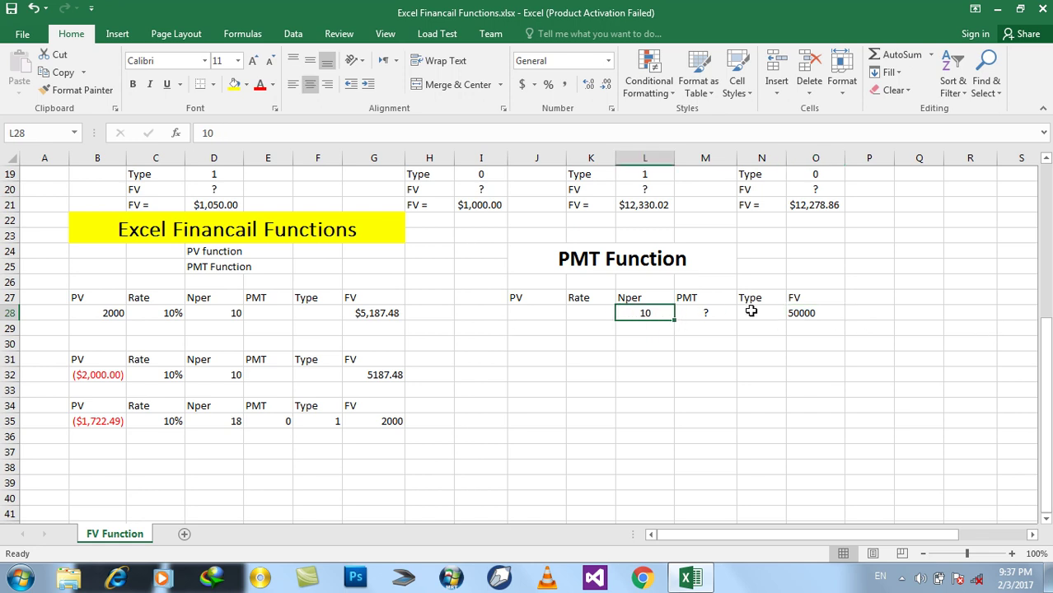
{"action": "left_click", "coordinate": [823, 312]}
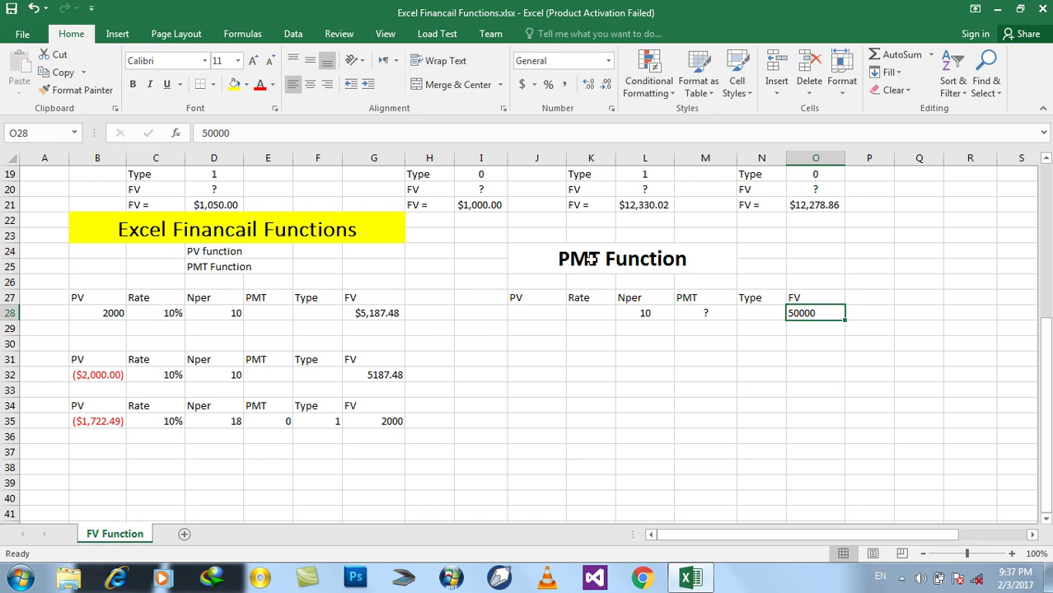
{"action": "left_click", "coordinate": [595, 312]}
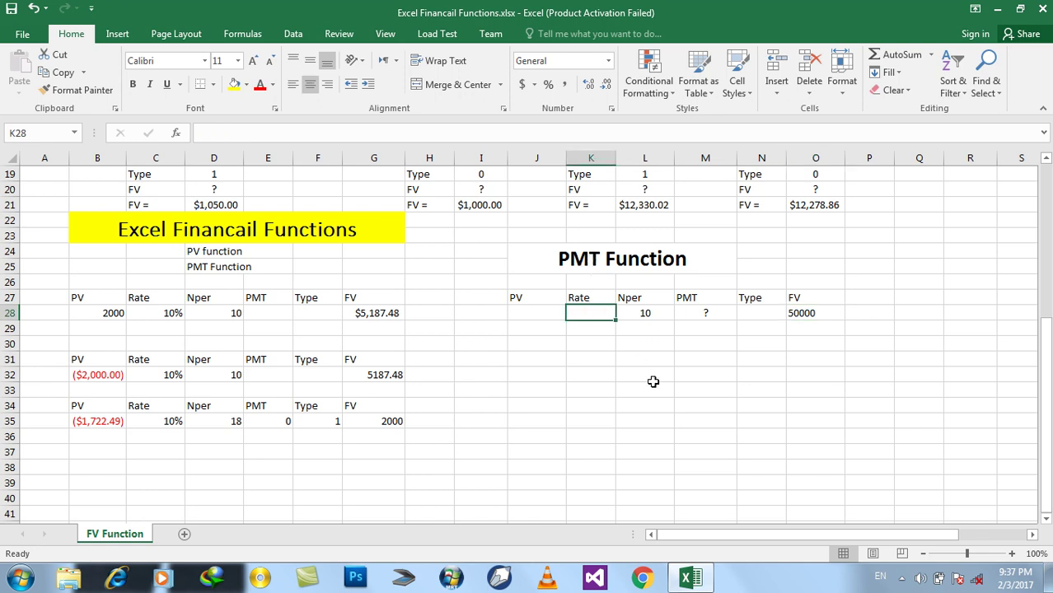
{"action": "type", "text": "10%"}
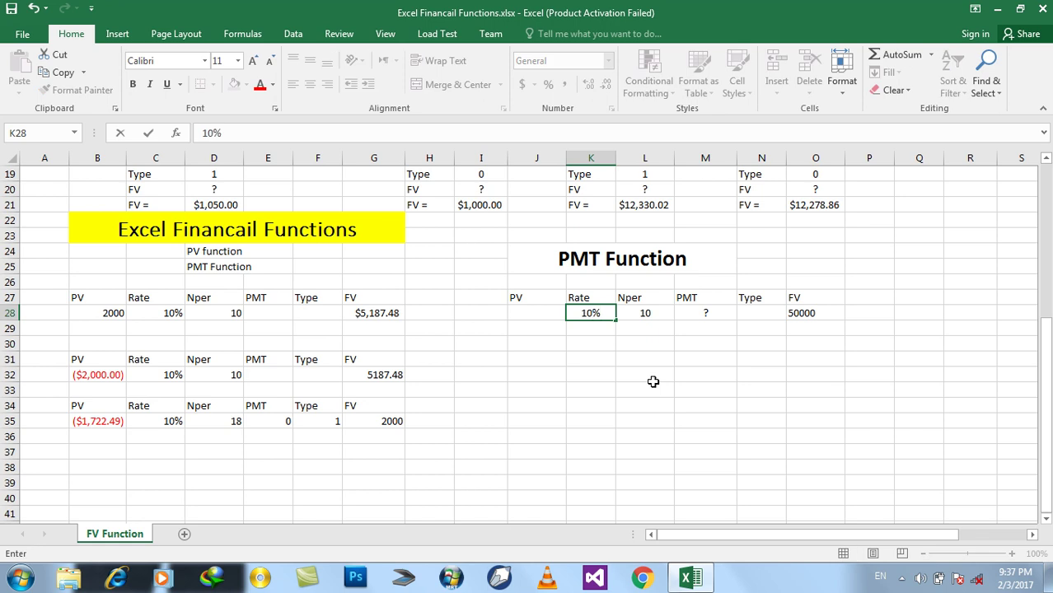
{"action": "key", "text": "Return"}
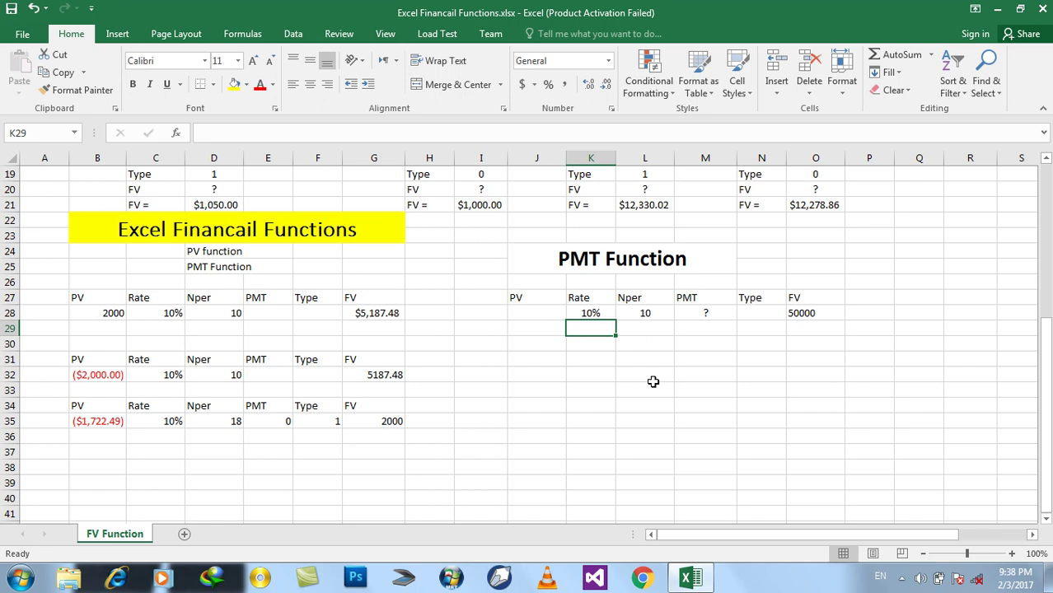
- Start =PMT( in M28 with K28 as the rate argument
{"action": "key", "text": "Up"}
{"action": "key", "text": "Right"}
{"action": "key", "text": "Right"}
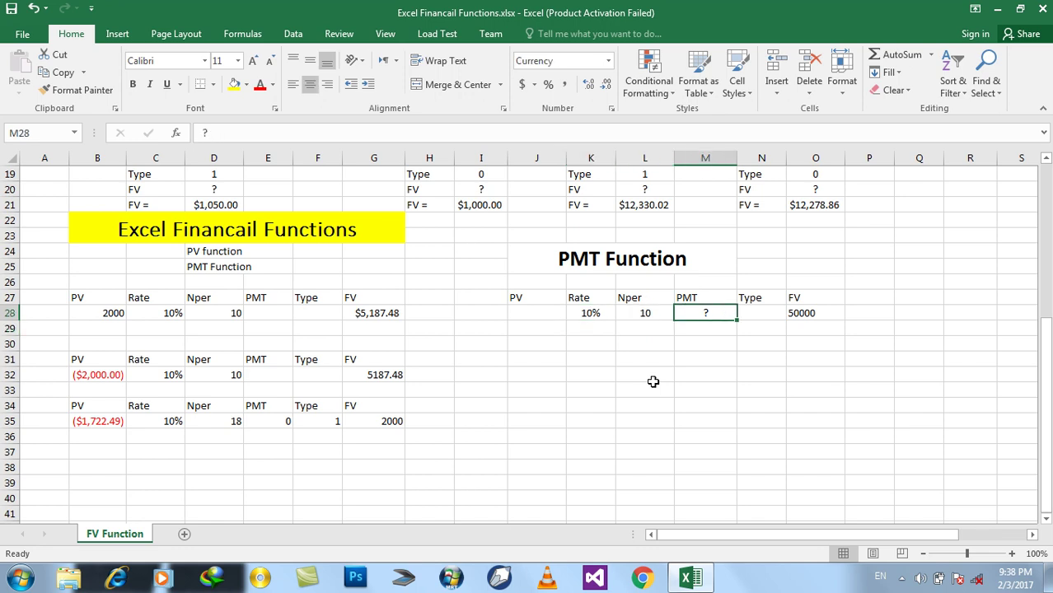
{"action": "type", "text": "=PMT"}
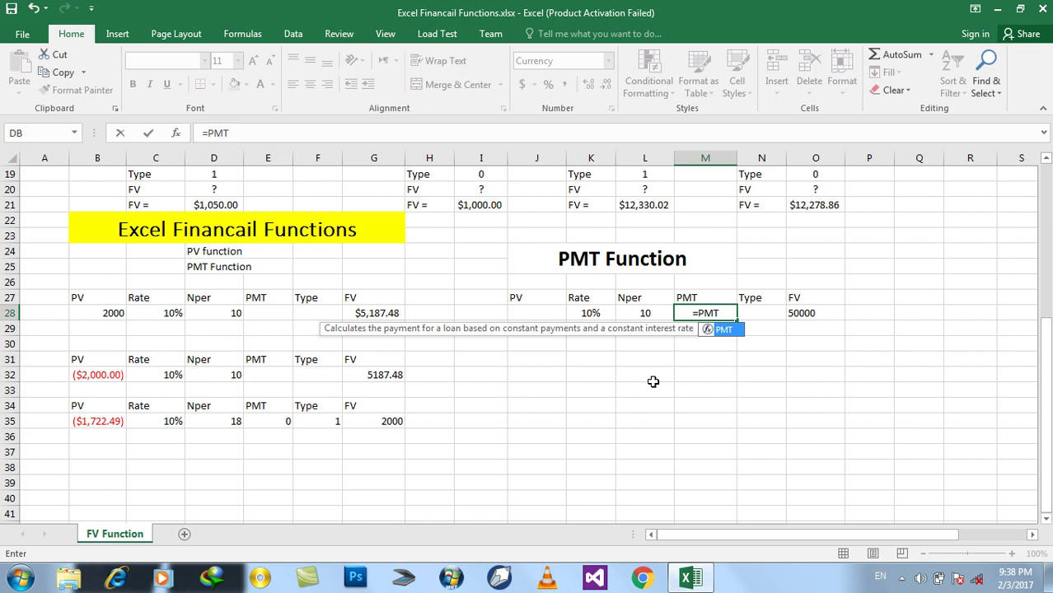
{"action": "type", "text": "("}
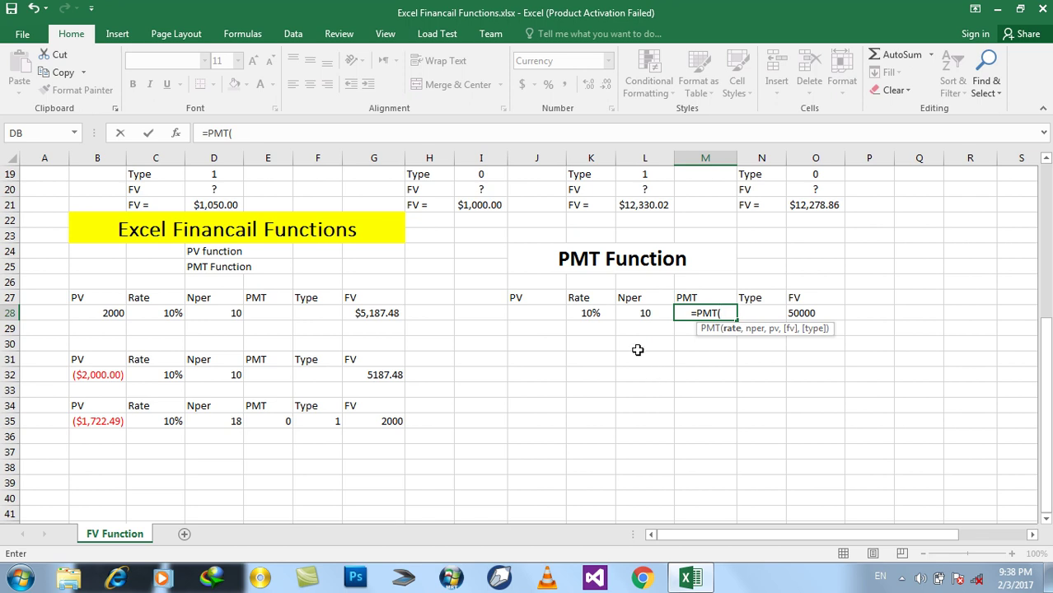
{"action": "left_click", "coordinate": [587, 313]}
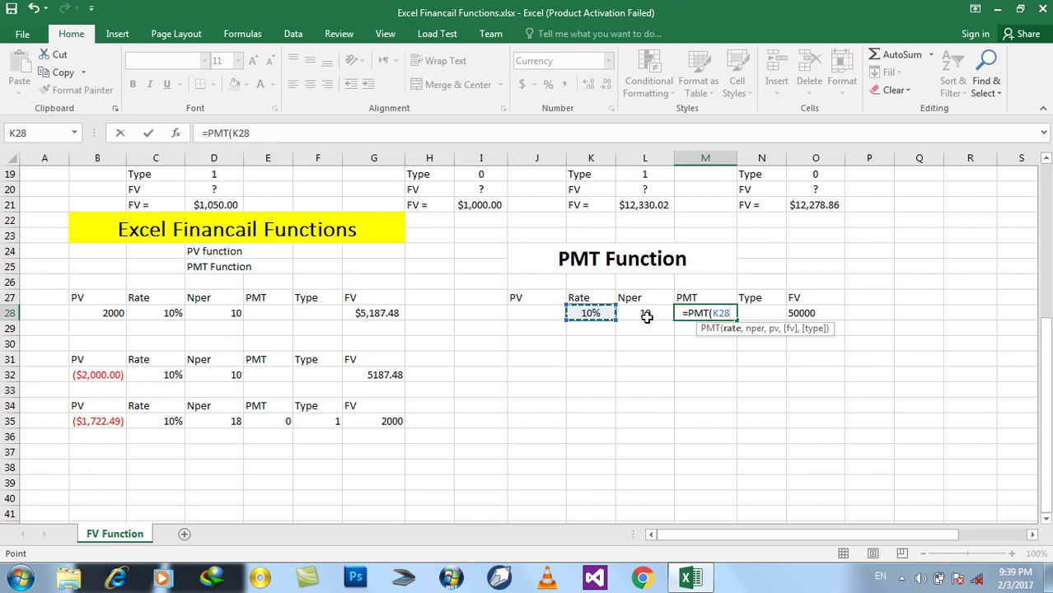
- Complete =PMT(K28,L28,,O28,1) in M28, returning ($2,852.06)
{"action": "type", "text": ","}
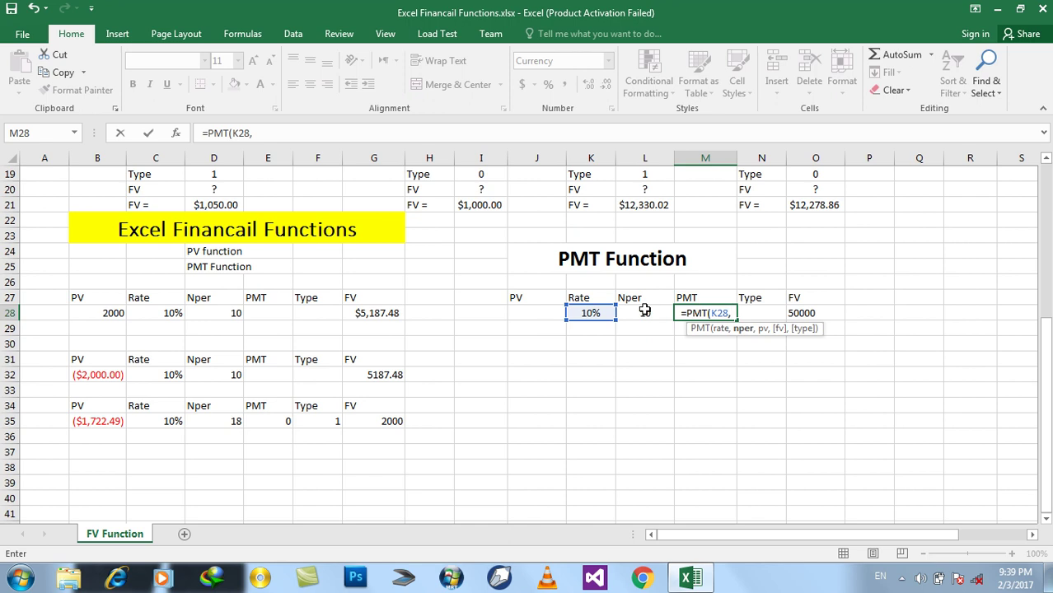
{"action": "left_click", "coordinate": [646, 311]}
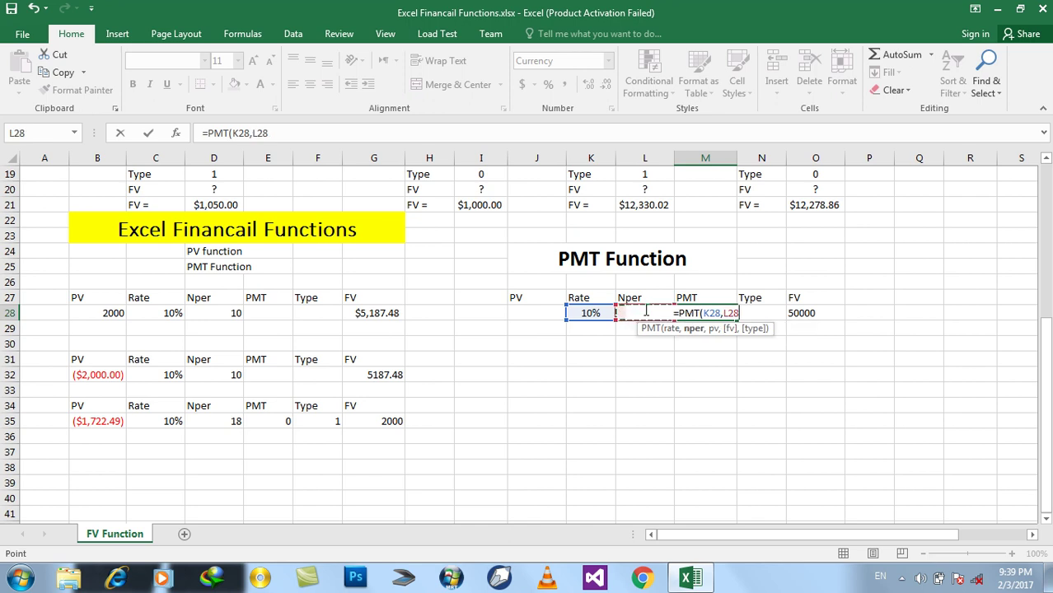
{"action": "type", "text": ","}
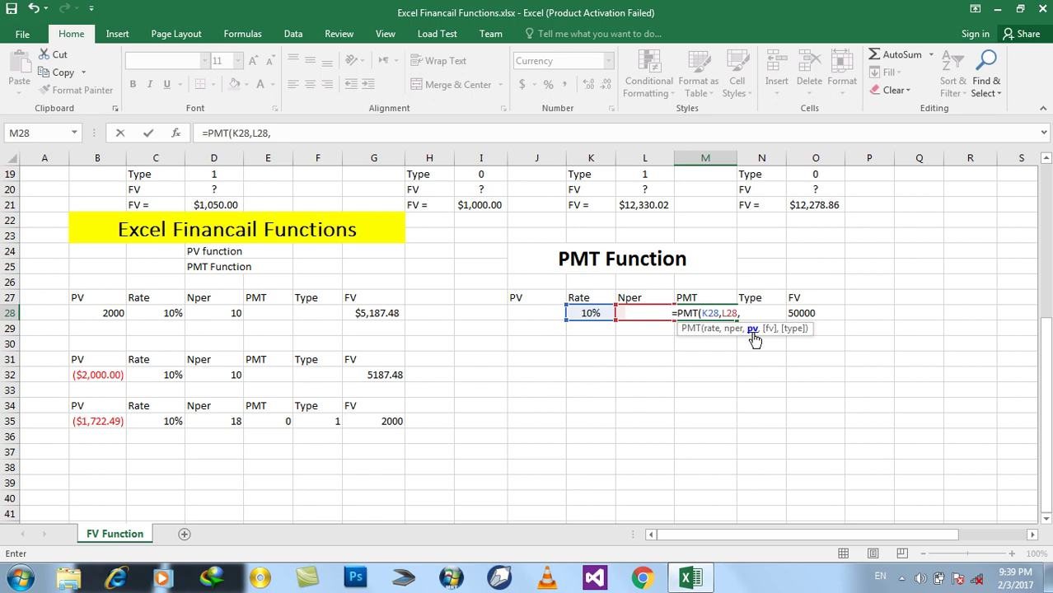
{"action": "type", "text": ","}
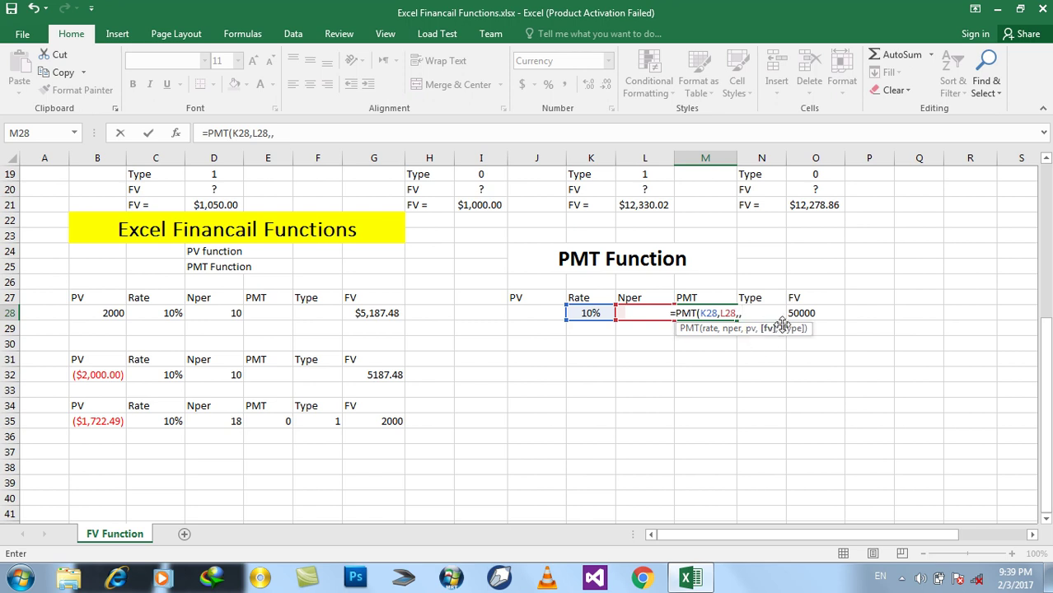
{"action": "left_click", "coordinate": [808, 313]}
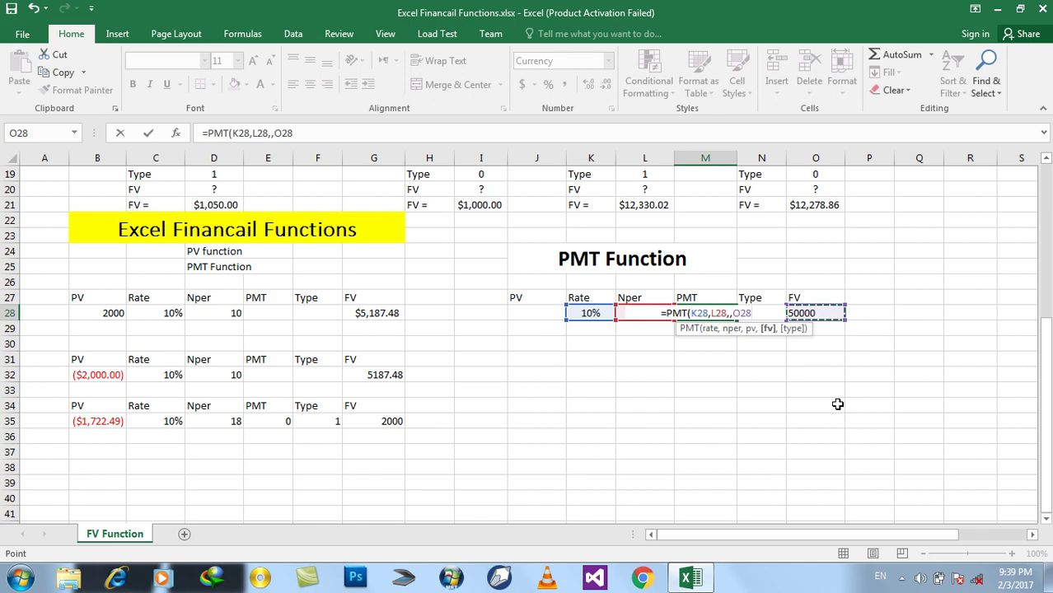
{"action": "type", "text": ","}
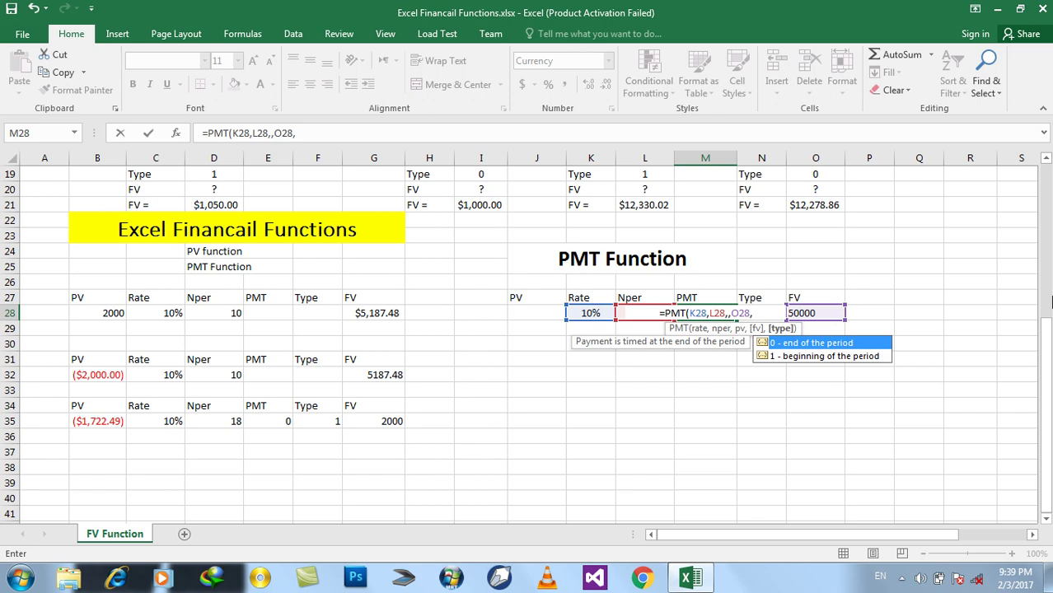
{"action": "type", "text": "1)"}
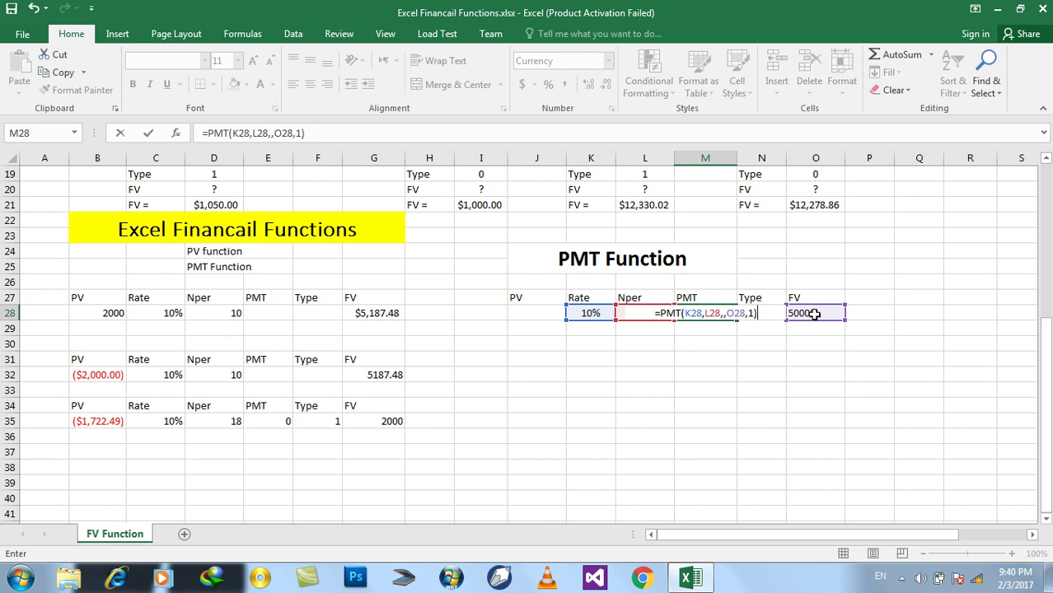
{"action": "key", "text": "Return"}
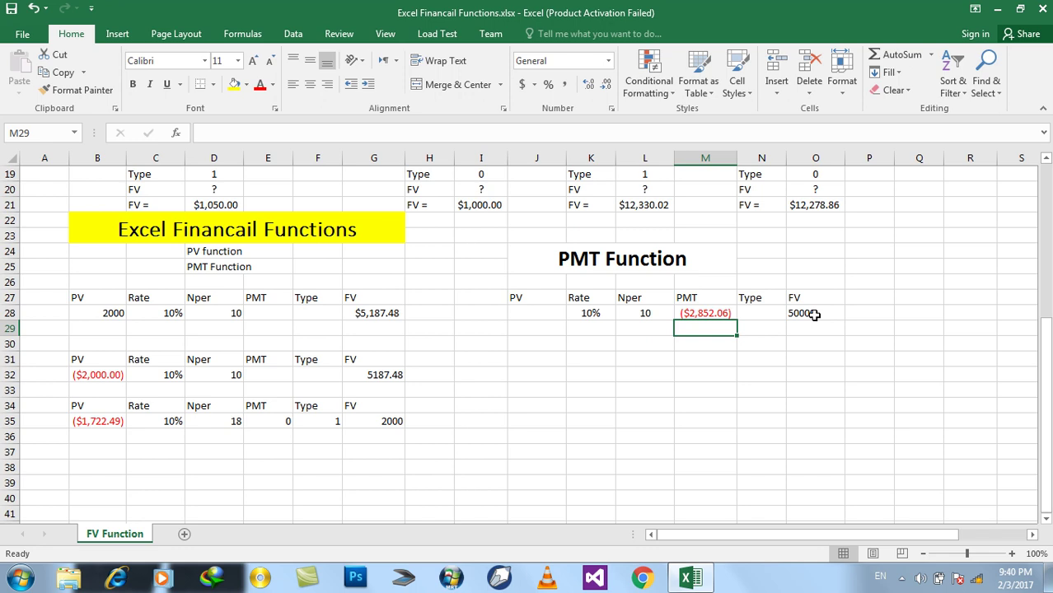
{"action": "left_click", "coordinate": [709, 313]}
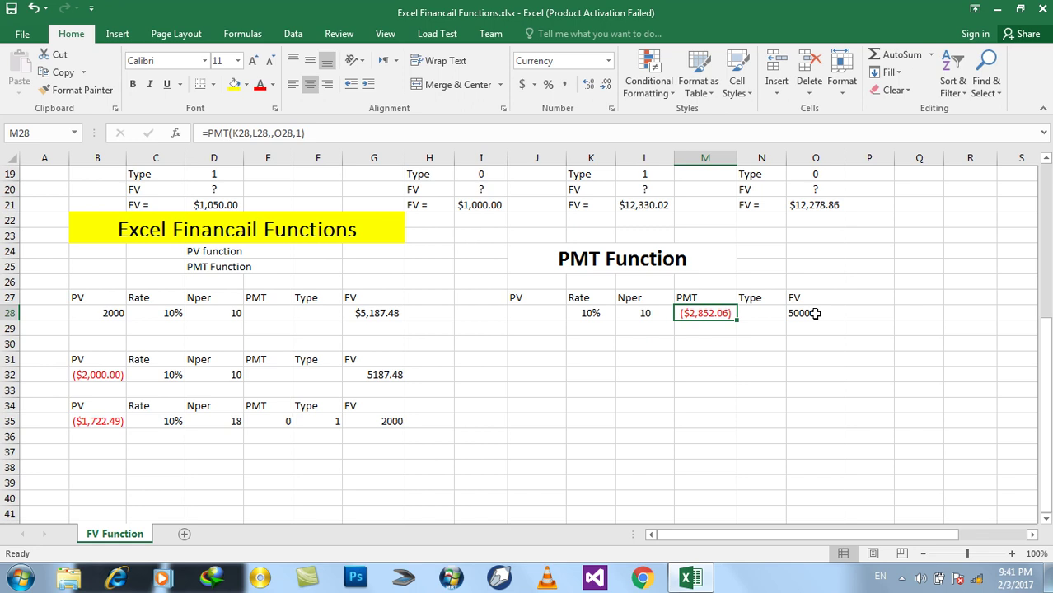
- Set Nper in L28 to 20, giving ($793.62), then to 1, giving ($45,454.55)
{"action": "left_click", "coordinate": [815, 313]}
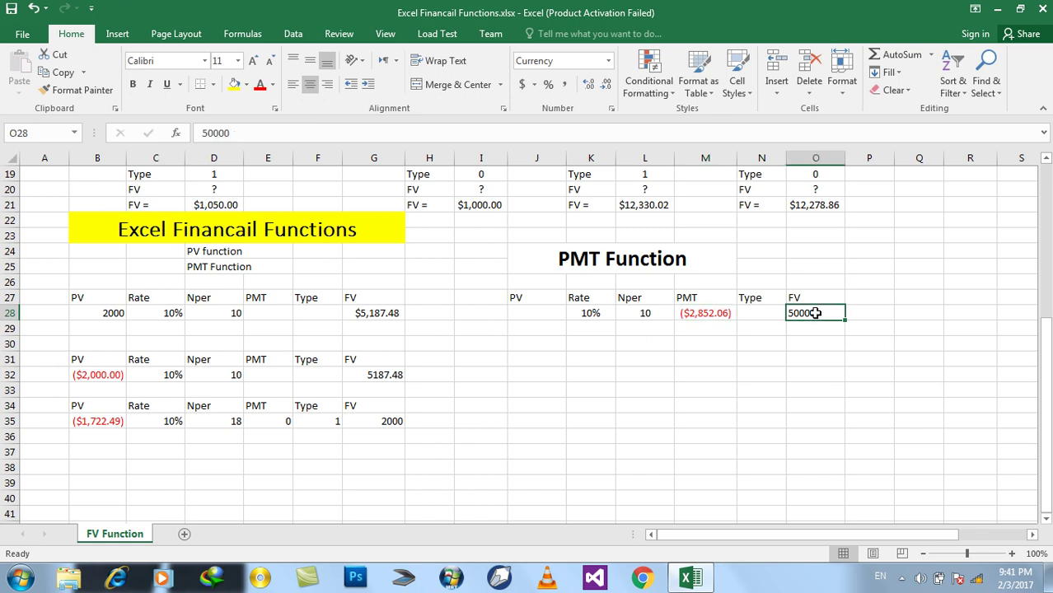
{"action": "left_click", "coordinate": [691, 316]}
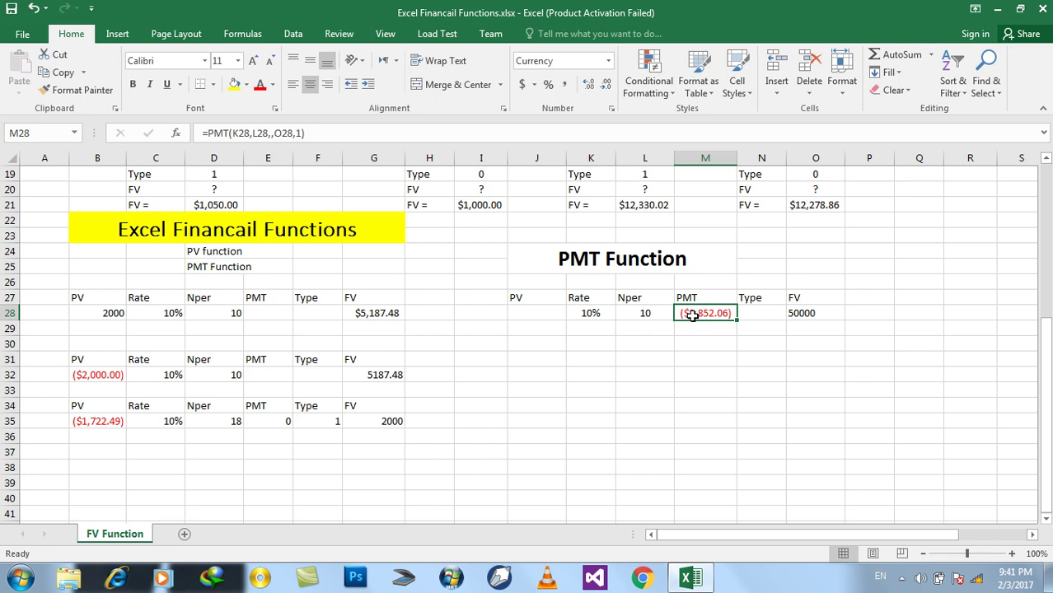
{"action": "left_click_drag", "start_coordinate": [696, 315], "coordinate": [703, 348]}
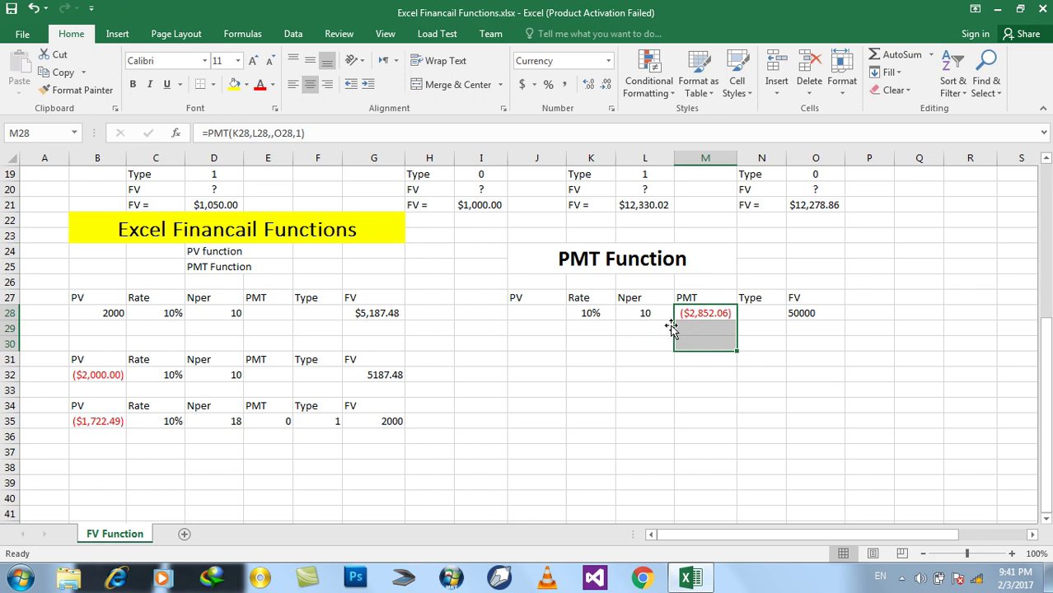
{"action": "left_click", "coordinate": [645, 314]}
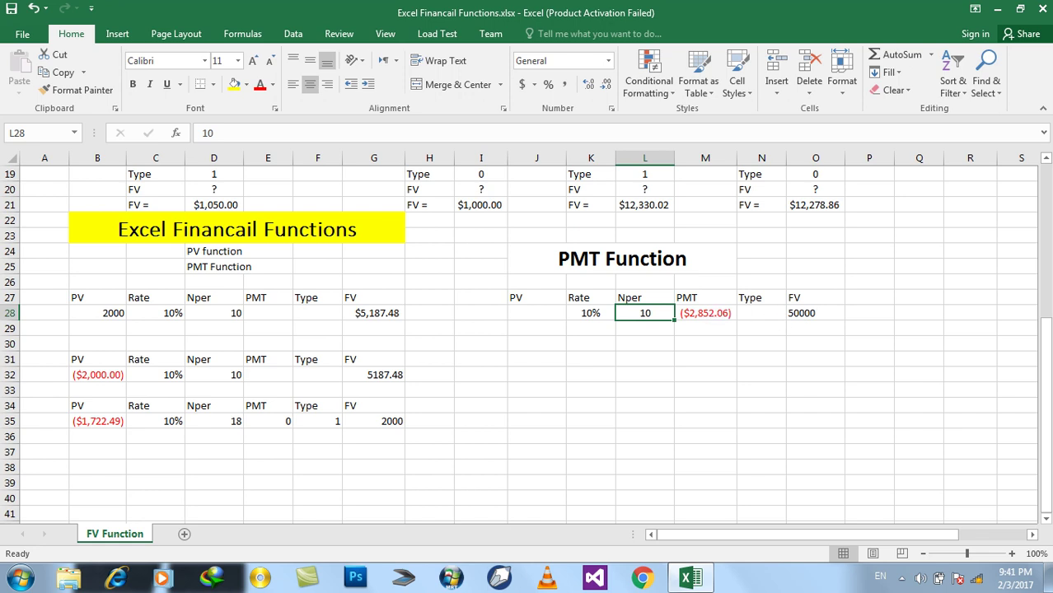
{"action": "type", "text": "20"}
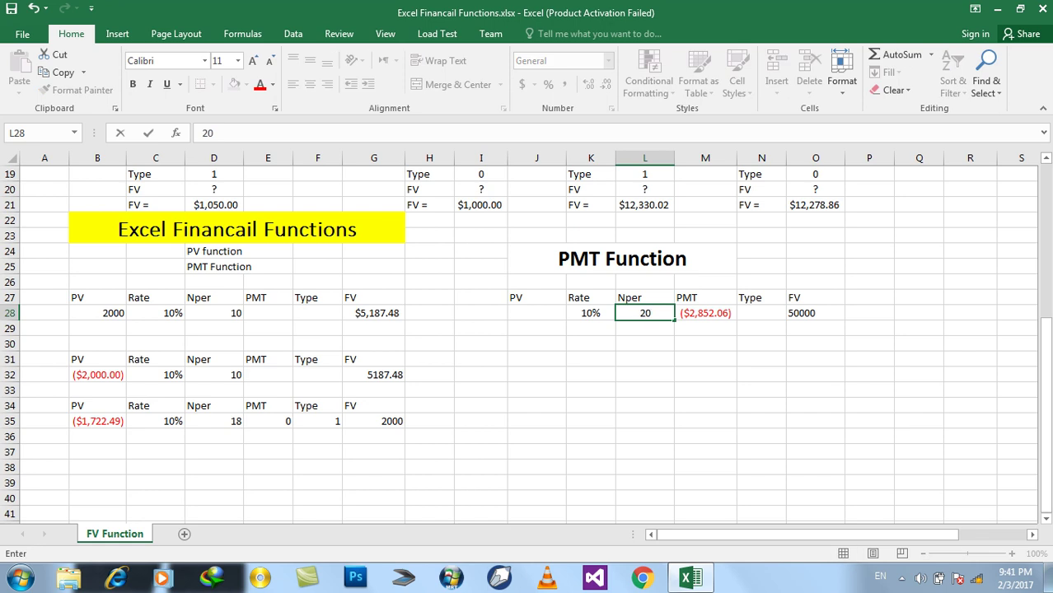
{"action": "key", "text": "Return"}
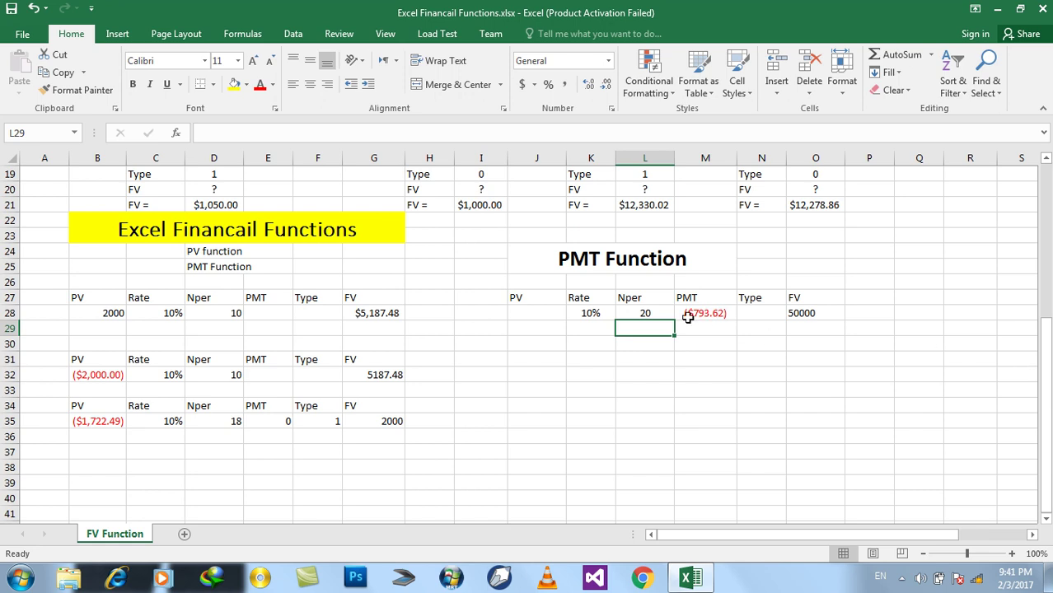
{"action": "left_click", "coordinate": [659, 306]}
{"action": "type", "text": "1"}
{"action": "left_click", "coordinate": [724, 373]}
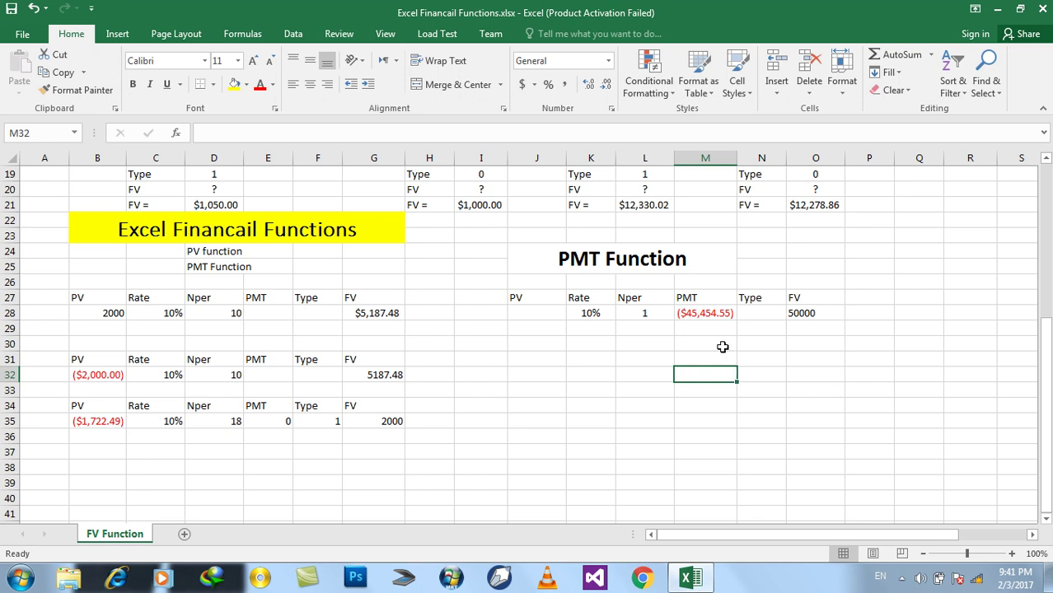
- Calculate 10% interest on 45454.55 in M31 and format it as General
{"action": "left_click", "coordinate": [709, 354]}
{"action": "type", "text": "="}
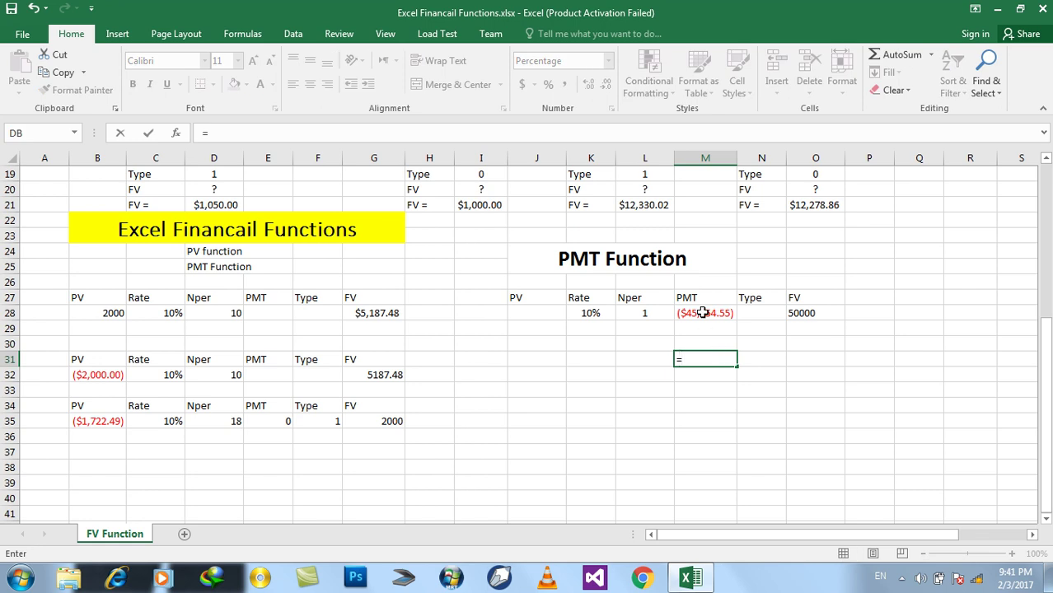
{"action": "left_click", "coordinate": [702, 313]}
{"action": "type", "text": "*10/100"}
{"action": "key", "text": "Return"}
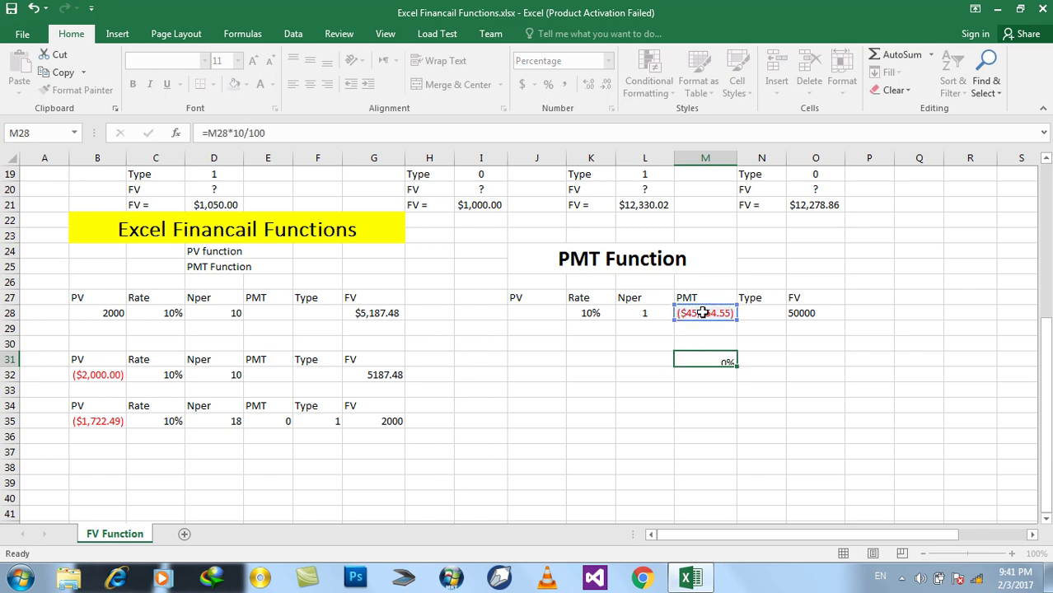
{"action": "left_click", "coordinate": [715, 359]}
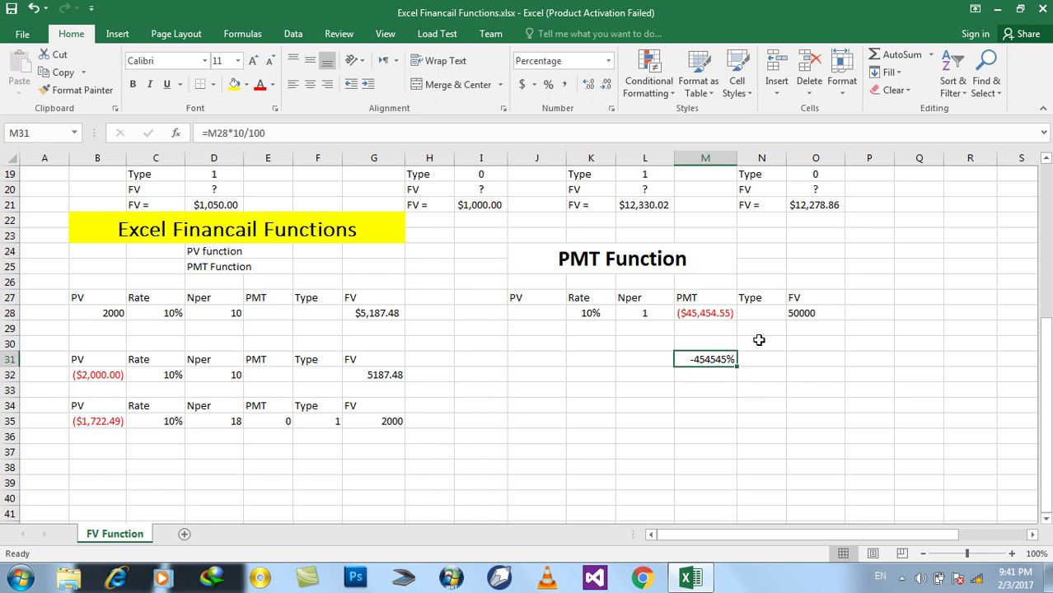
{"action": "type", "text": "="}
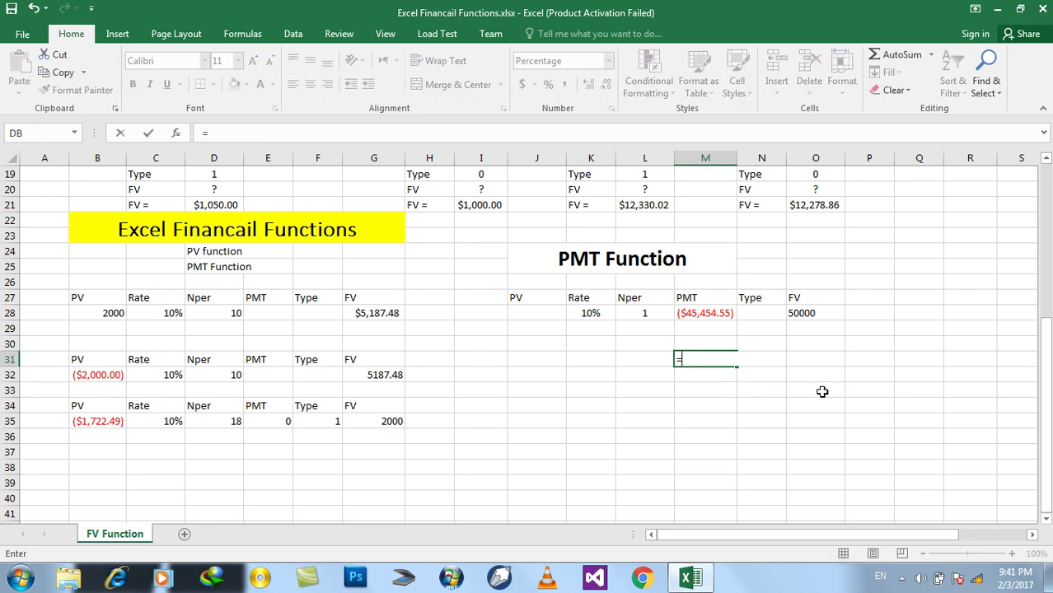
{"action": "type", "text": "45"}
{"action": "type", "text": "45"}
{"action": "type", "text": "4.55*"}
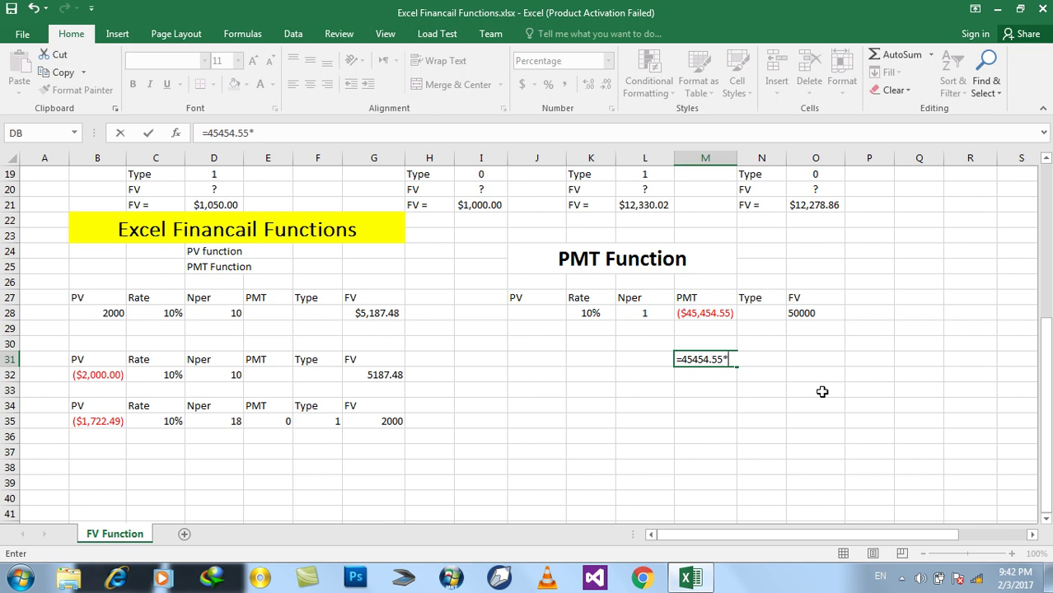
{"action": "type", "text": "10/100"}
{"action": "key", "text": "Return"}
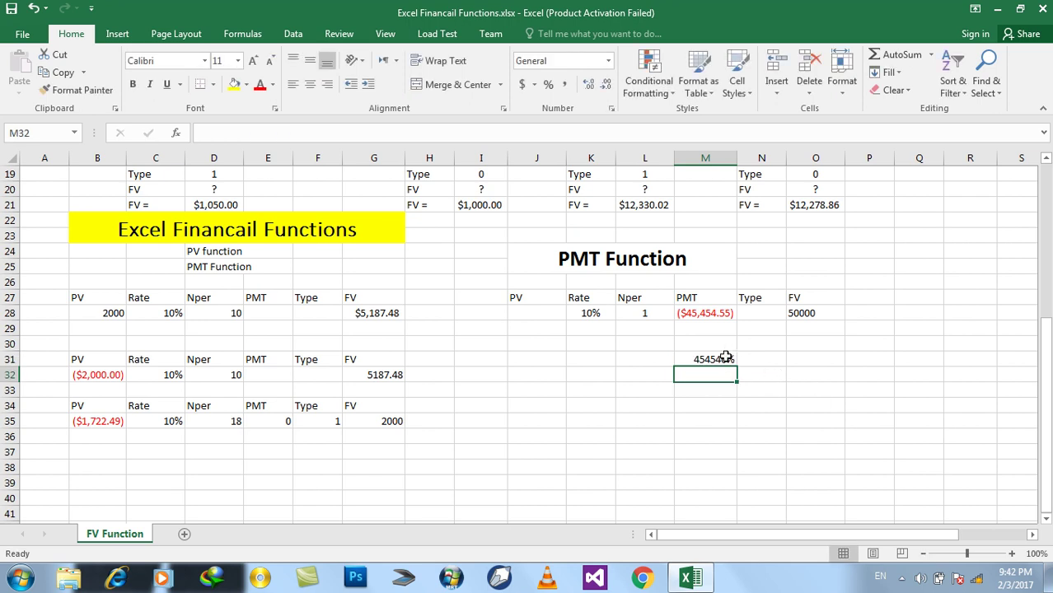
{"action": "left_click", "coordinate": [718, 359]}
{"action": "left_click", "coordinate": [607, 60]}
{"action": "left_click", "coordinate": [590, 87]}
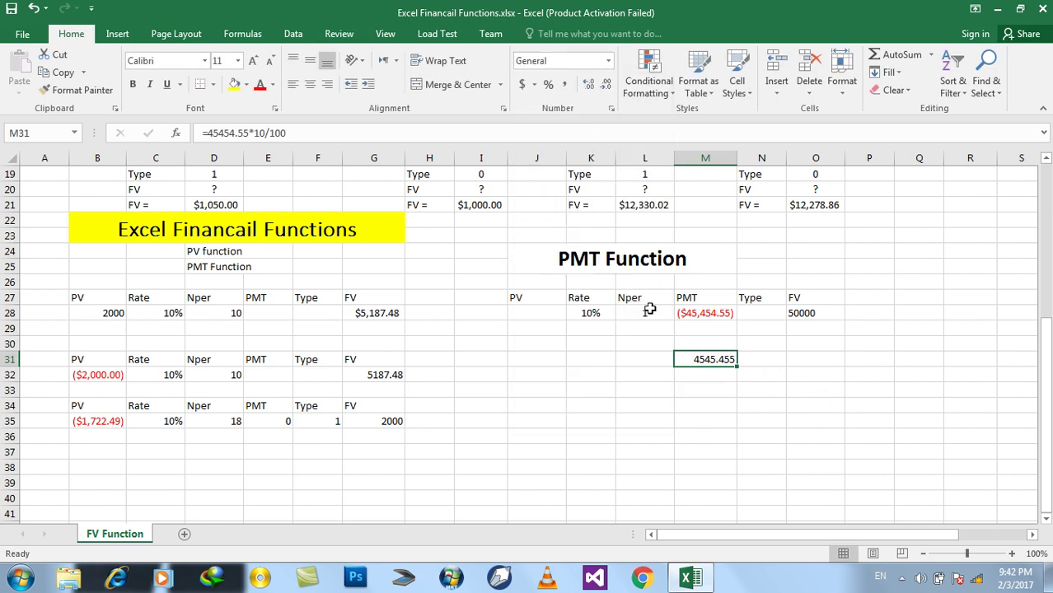
- Add 45454.55 to the interest in M32 to get 50000.005, then clear M31:M33
{"action": "left_click", "coordinate": [711, 374]}
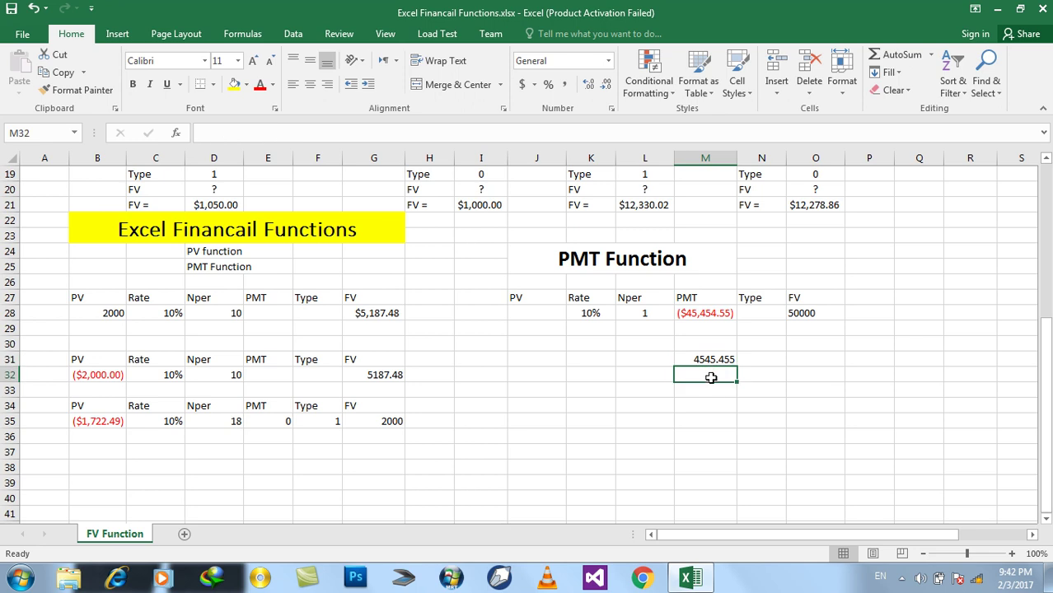
{"action": "type", "text": "="}
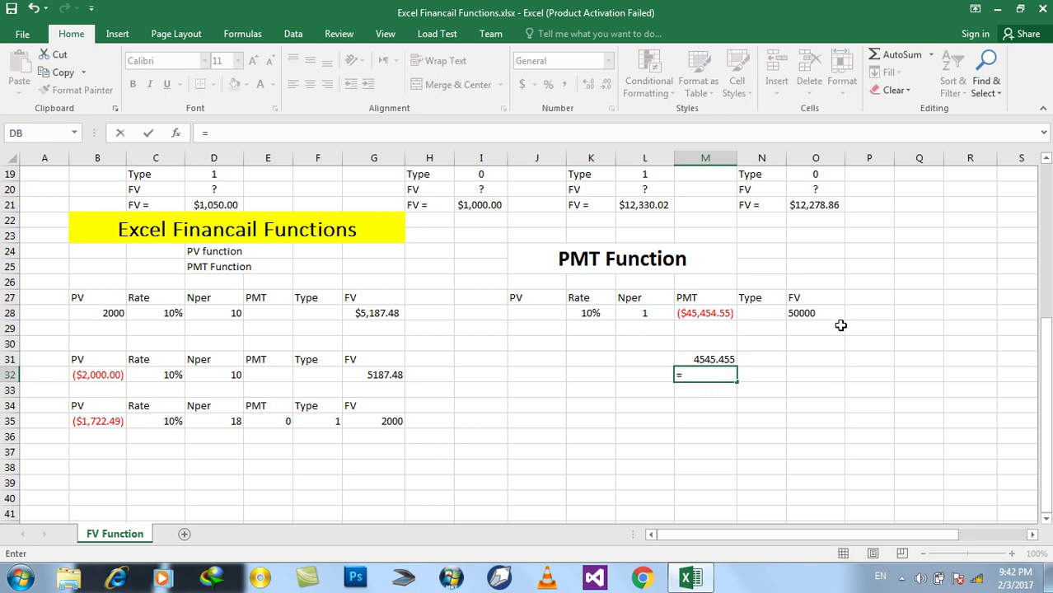
{"action": "left_click", "coordinate": [690, 359]}
{"action": "type", "text": "+45454"}
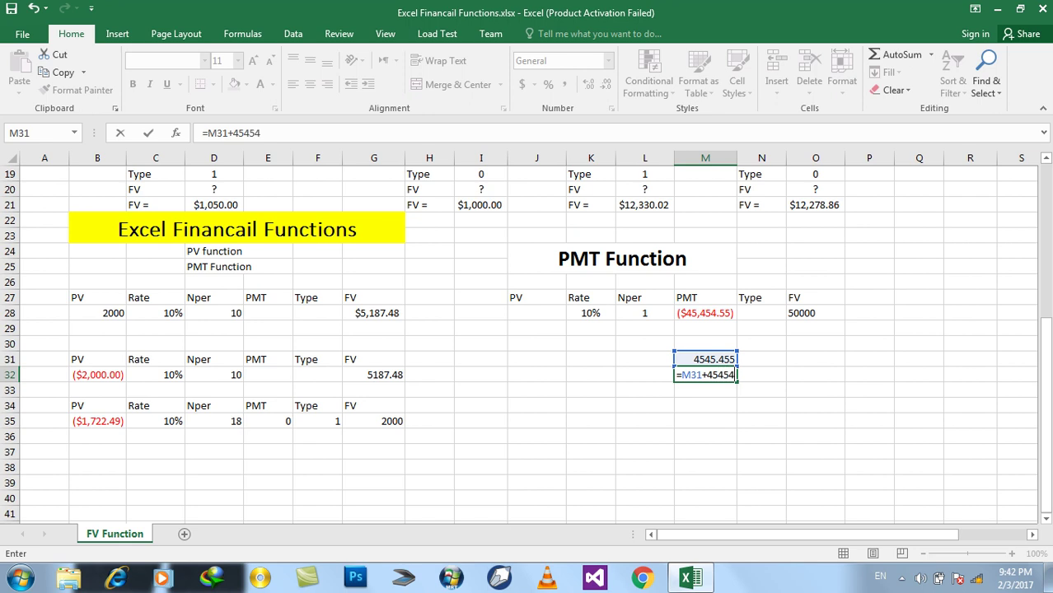
{"action": "type", "text": ".55"}
{"action": "key", "text": "Return"}
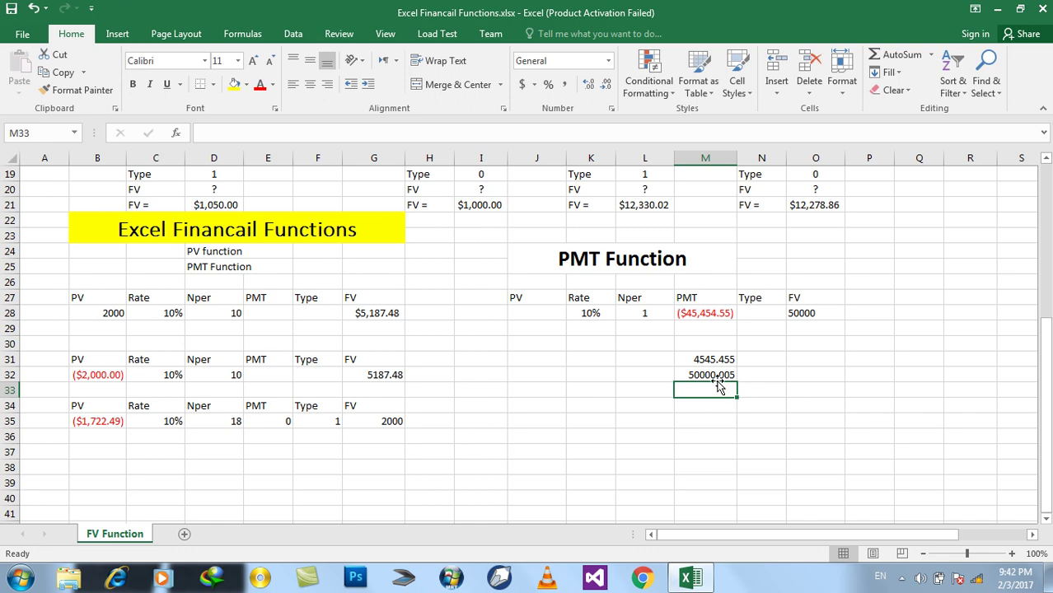
{"action": "left_click", "coordinate": [718, 375]}
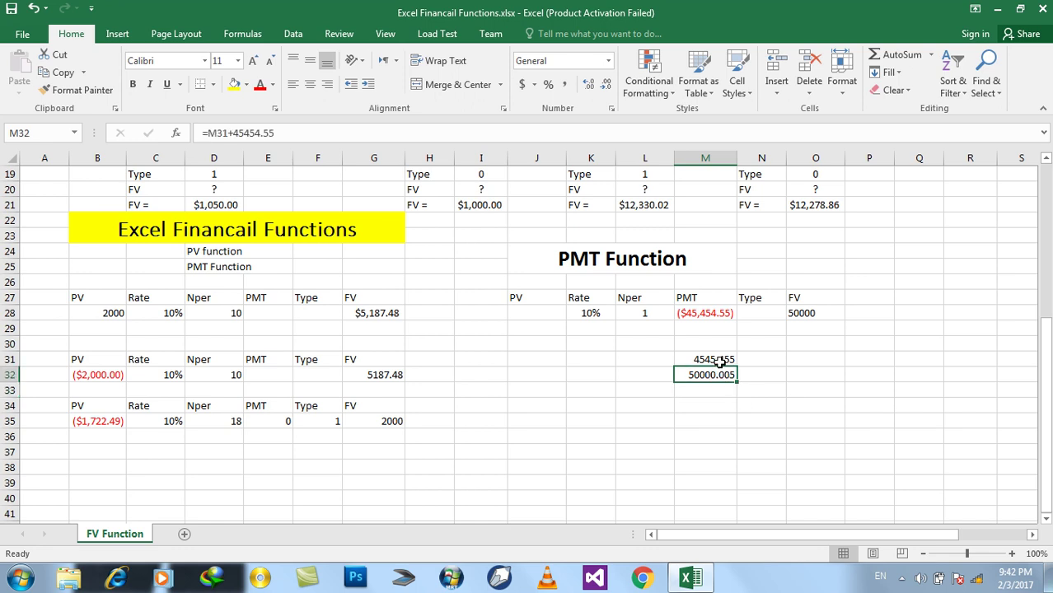
{"action": "left_click_drag", "start_coordinate": [722, 359], "coordinate": [718, 386]}
{"action": "key", "text": "Delete"}
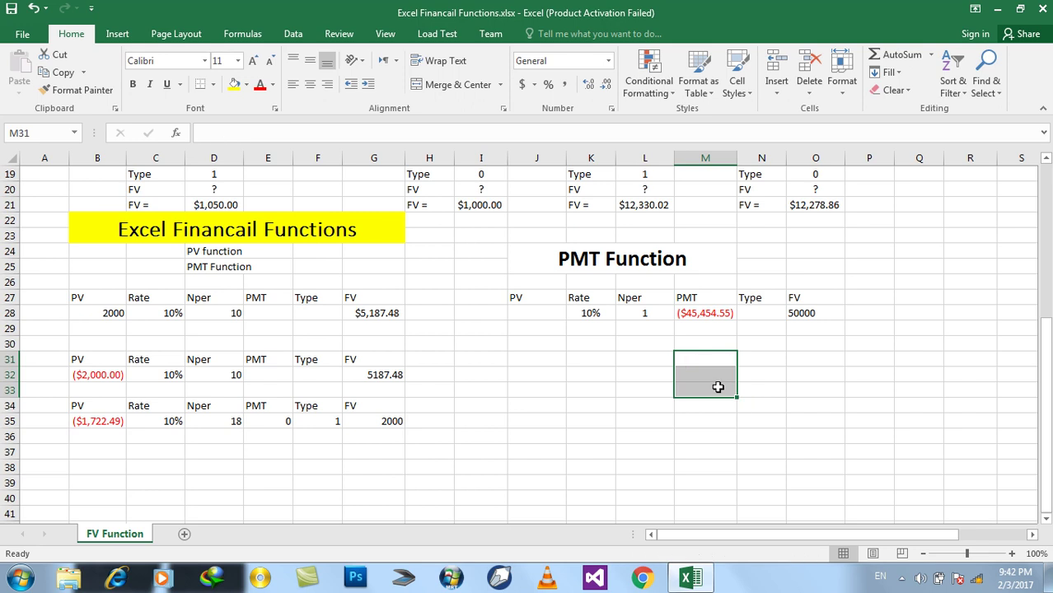
- Change Nper in L28 to 20 so the PMT result becomes ($793.62)
{"action": "left_click", "coordinate": [647, 310]}
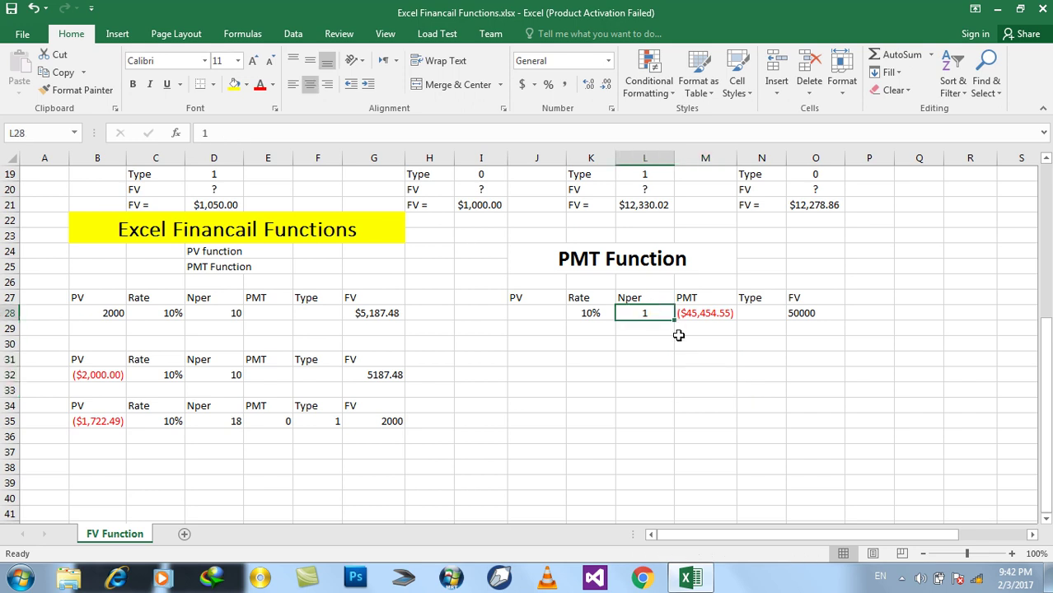
{"action": "type", "text": "10"}
{"action": "key", "text": "BackSpace"}
{"action": "key", "text": "BackSpace"}
{"action": "type", "text": "20"}
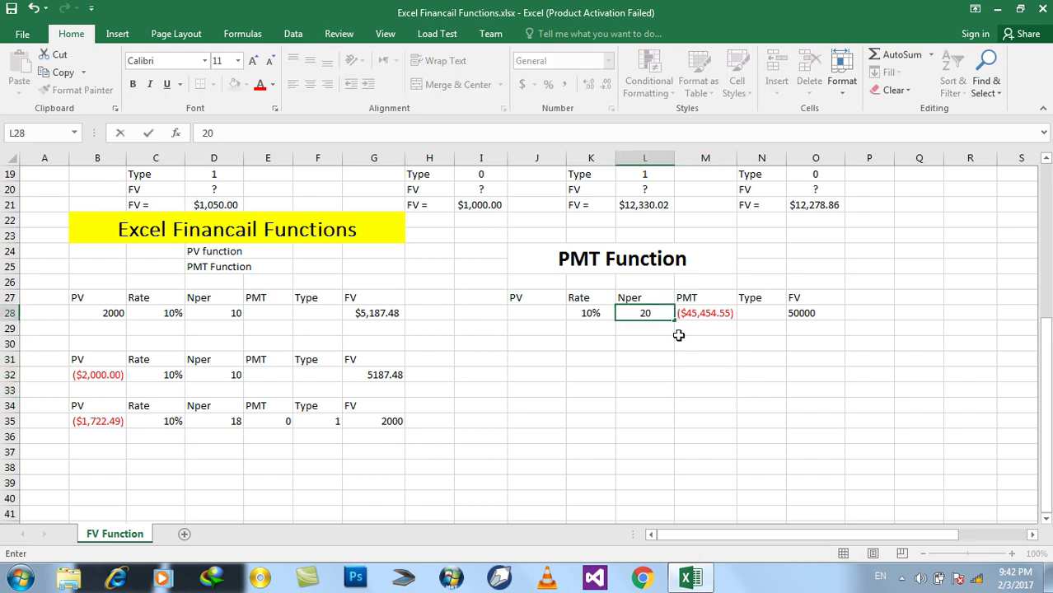
{"action": "key", "text": "Return"}
{"action": "key", "text": "Up"}
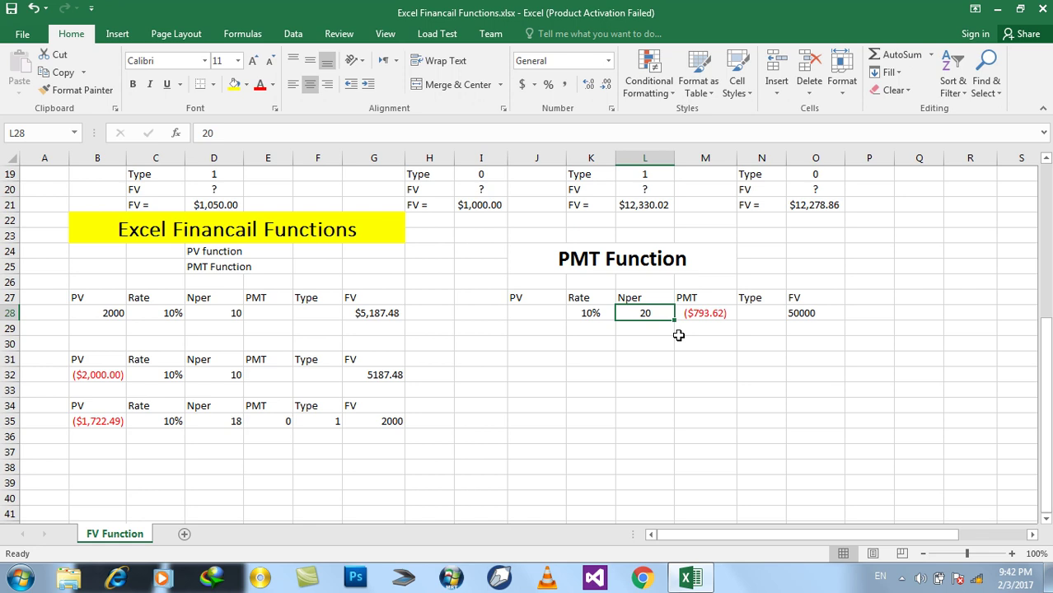
- Copy the PMT example's header row J27:O27 to J30
{"action": "left_click_drag", "start_coordinate": [534, 301], "coordinate": [792, 298]}
{"action": "key", "text": "ctrl+c"}
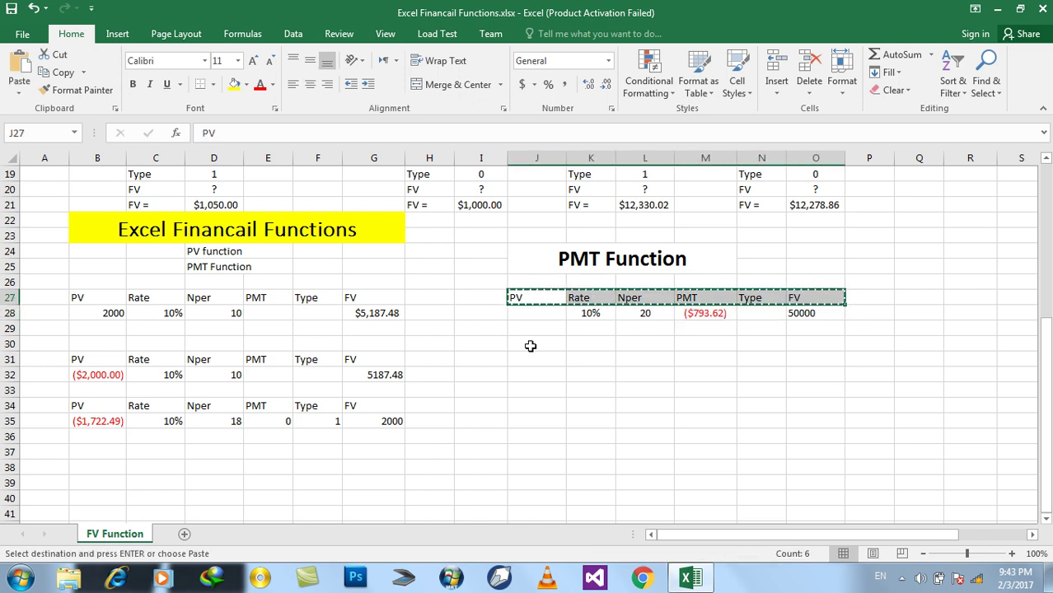
{"action": "left_click", "coordinate": [532, 346]}
{"action": "key", "text": "ctrl+v"}
{"action": "key", "text": "ctrl+v"}
{"action": "key", "text": "Escape"}
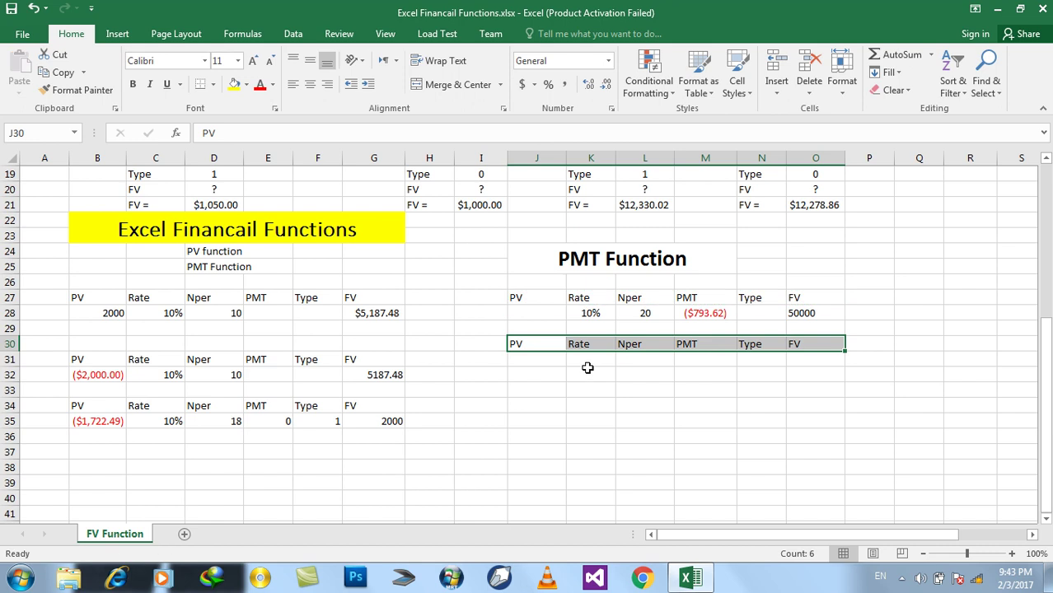
- In row 31 enter FV 100000, a ? placeholder for PMT, and Nper 20
{"action": "left_click", "coordinate": [594, 361]}
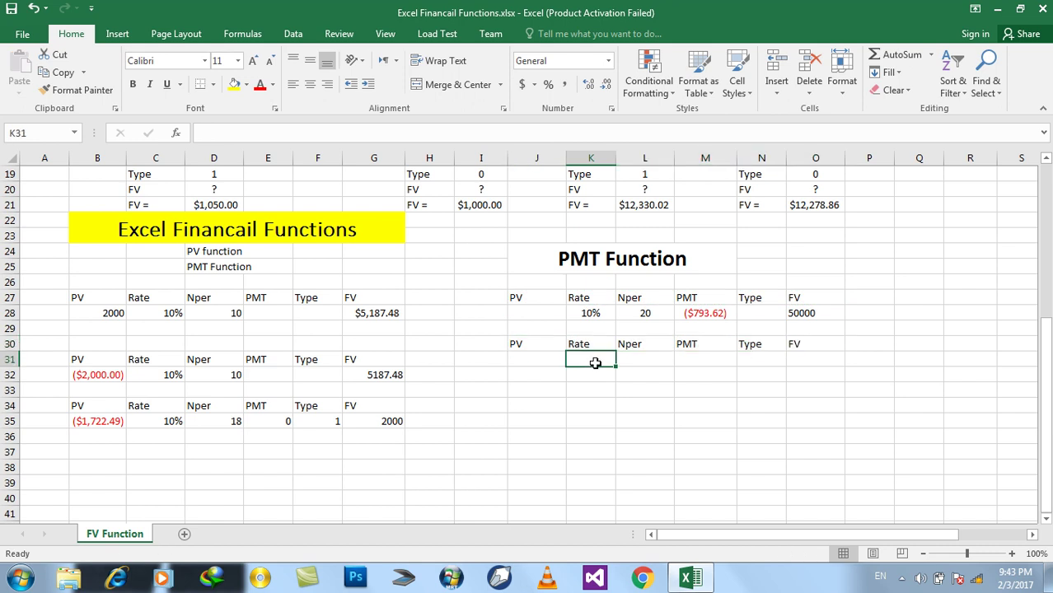
{"action": "left_click", "coordinate": [808, 361]}
{"action": "type", "text": "100000"}
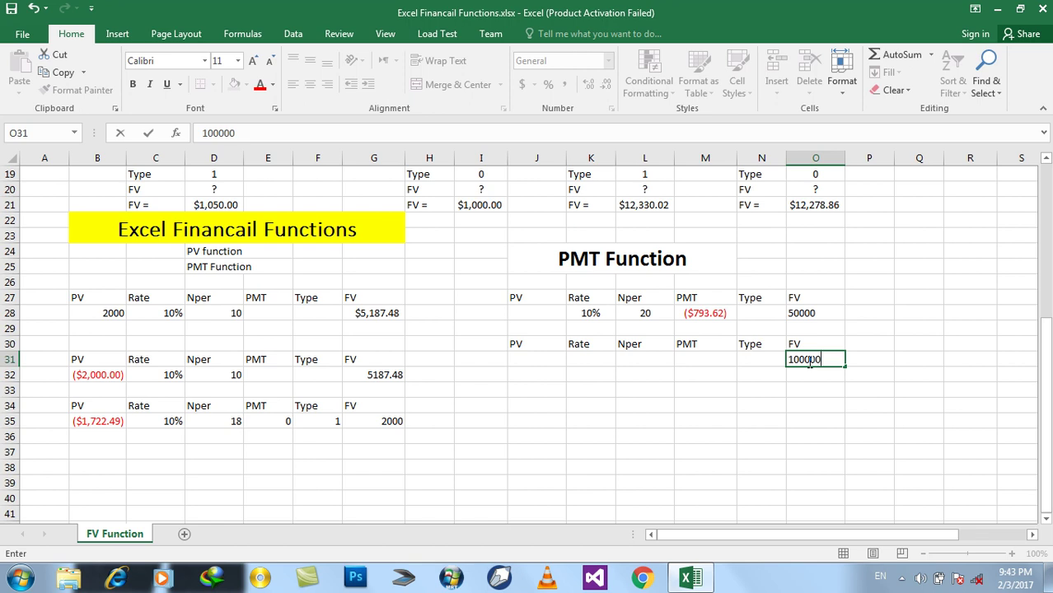
{"action": "key", "text": "Return"}
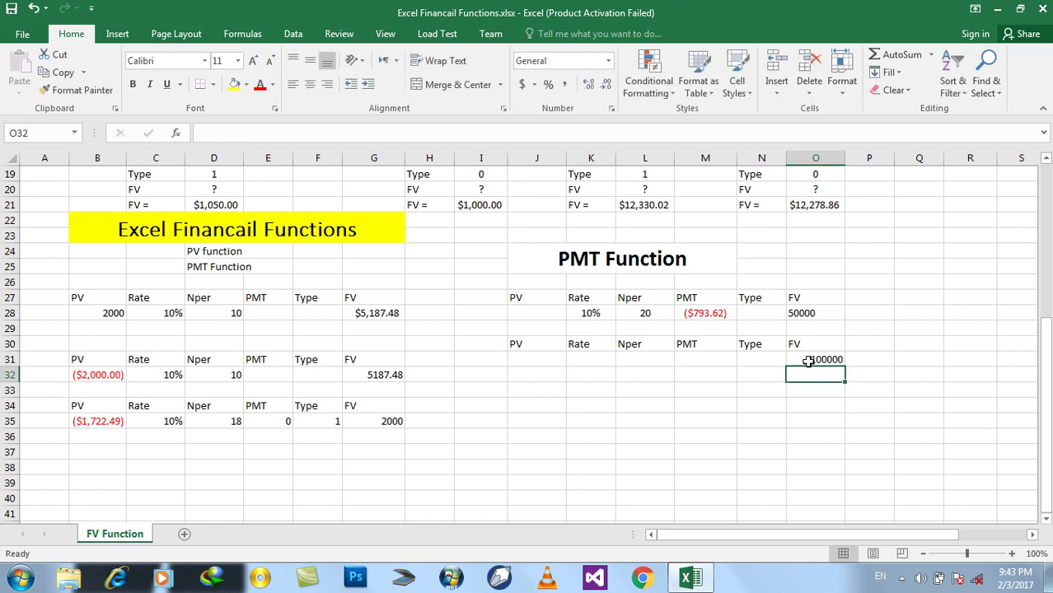
{"action": "left_click", "coordinate": [808, 361]}
{"action": "key", "text": "Left"}
{"action": "key", "text": "Left"}
{"action": "key", "text": "Left"}
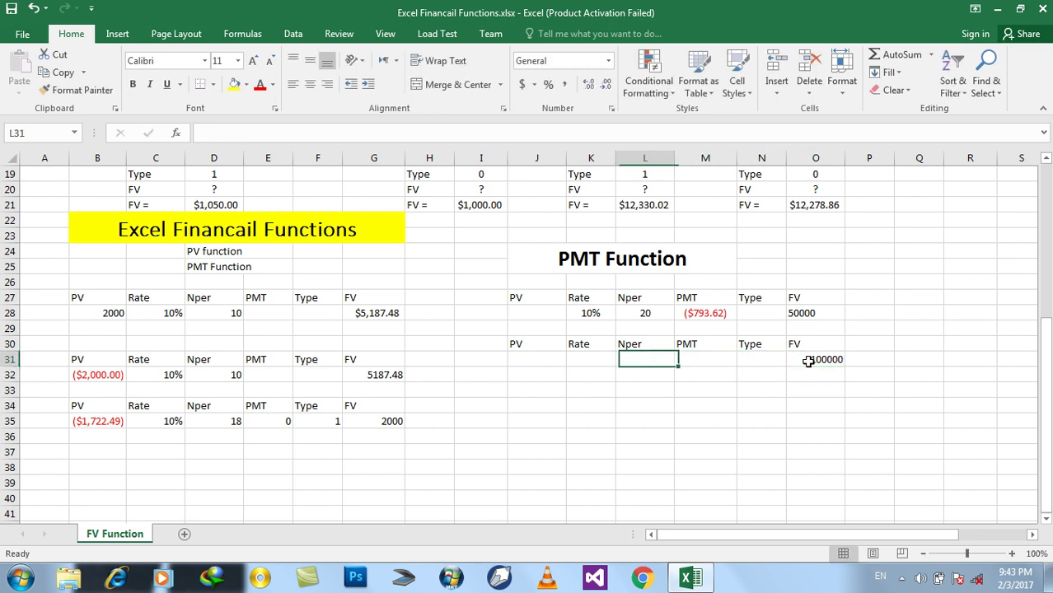
{"action": "key", "text": "Right"}
{"action": "key", "text": "Right"}
{"action": "key", "text": "Right"}
{"action": "key", "text": "Left"}
{"action": "key", "text": "Left"}
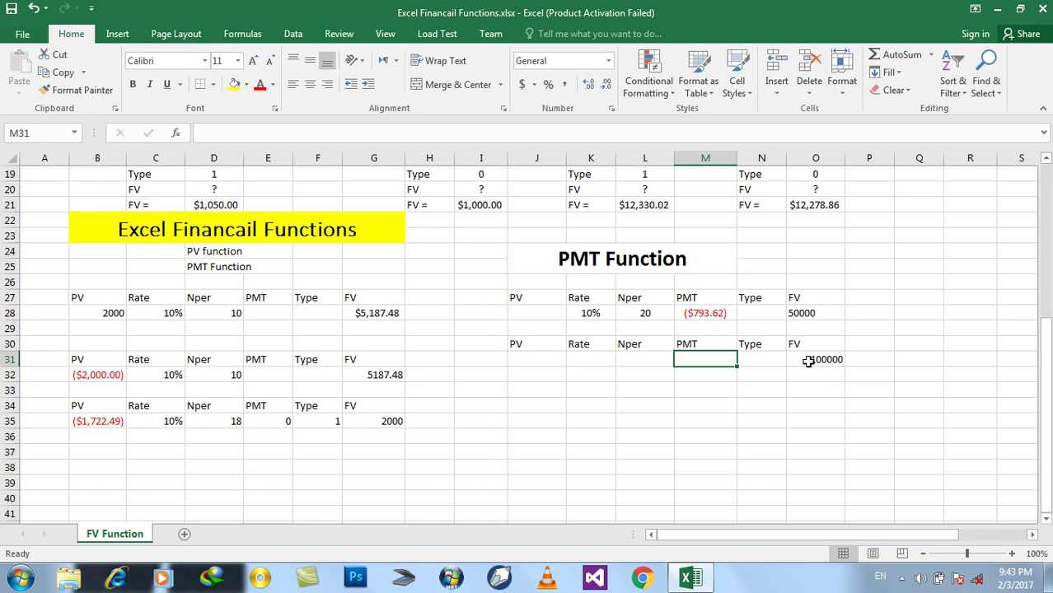
{"action": "type", "text": "?"}
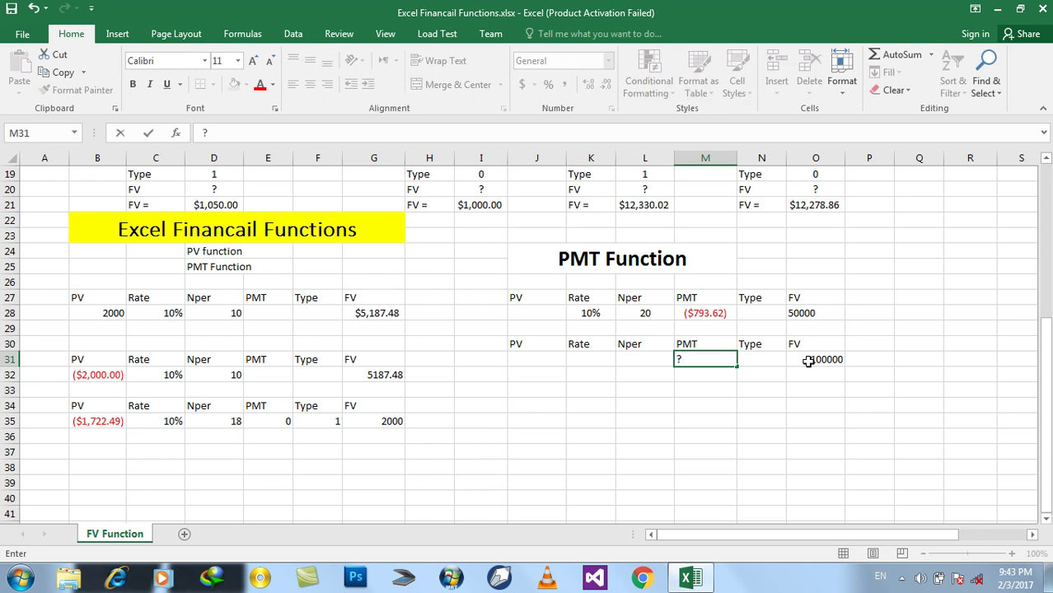
{"action": "key", "text": "Left"}
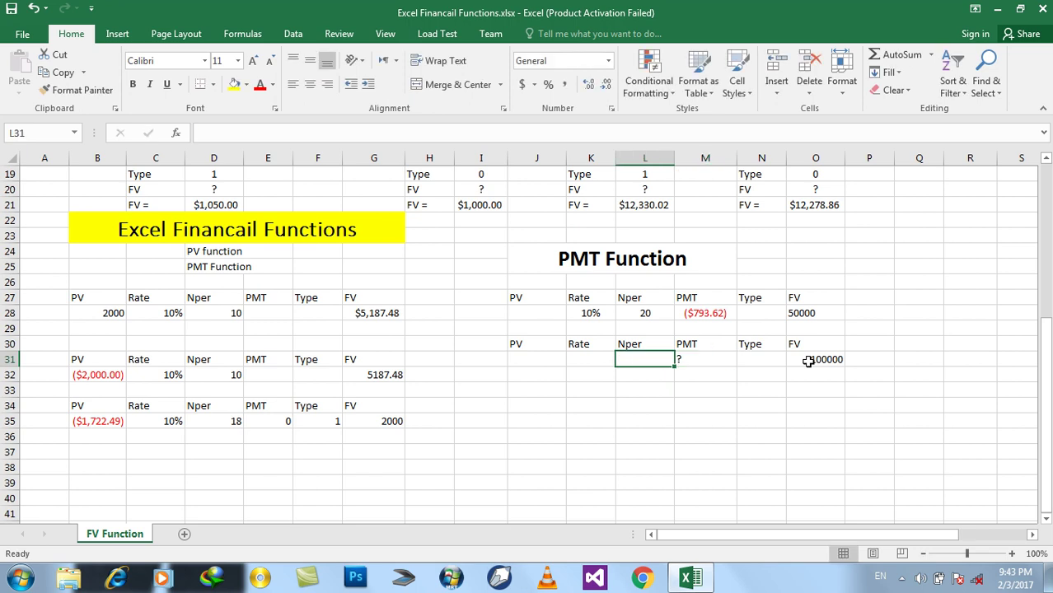
{"action": "type", "text": "20"}
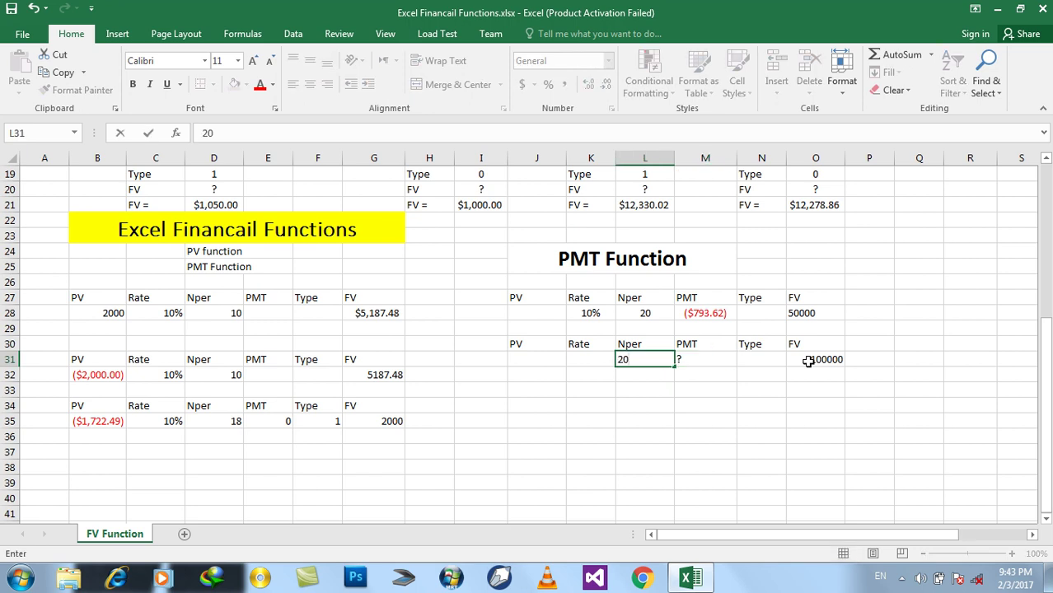
{"action": "left_click", "coordinate": [808, 361]}
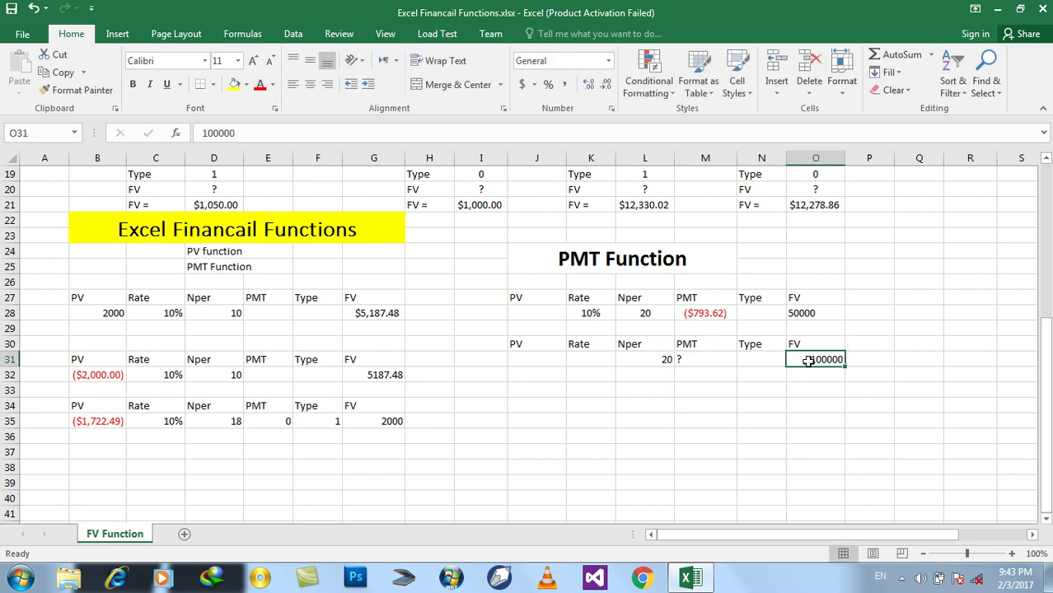
- Enter Rate 15% in K31 and Type 1 in N31
{"action": "left_click", "coordinate": [593, 360]}
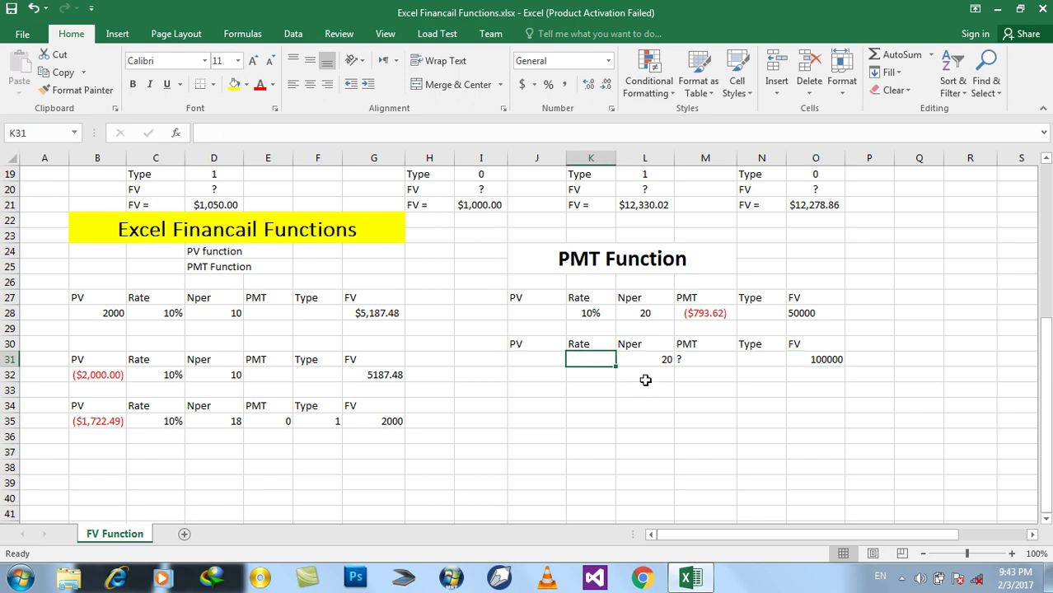
{"action": "type", "text": "15%"}
{"action": "key", "text": "Return"}
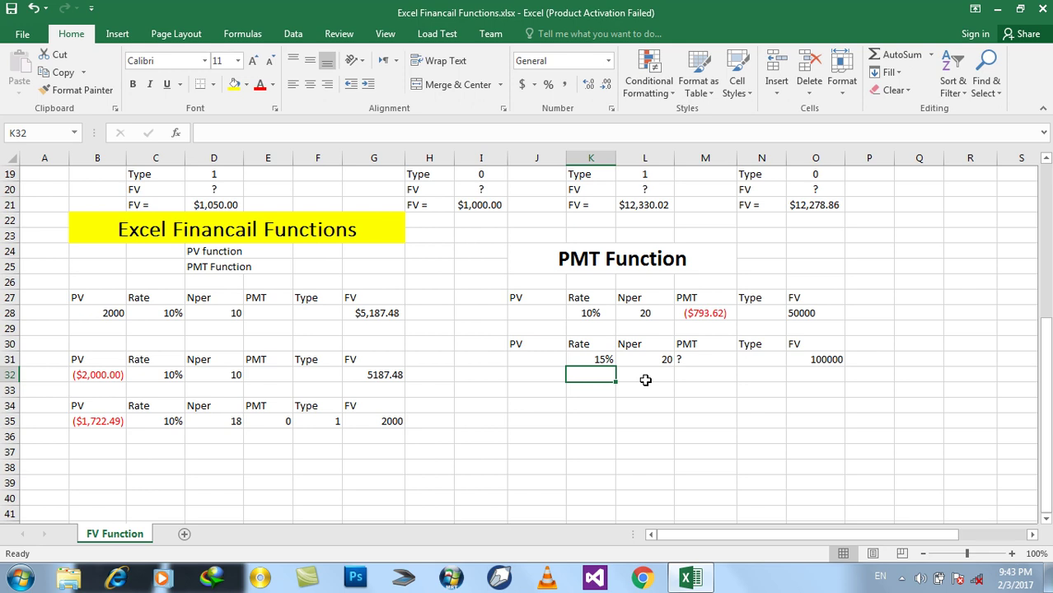
{"action": "left_click", "coordinate": [750, 361]}
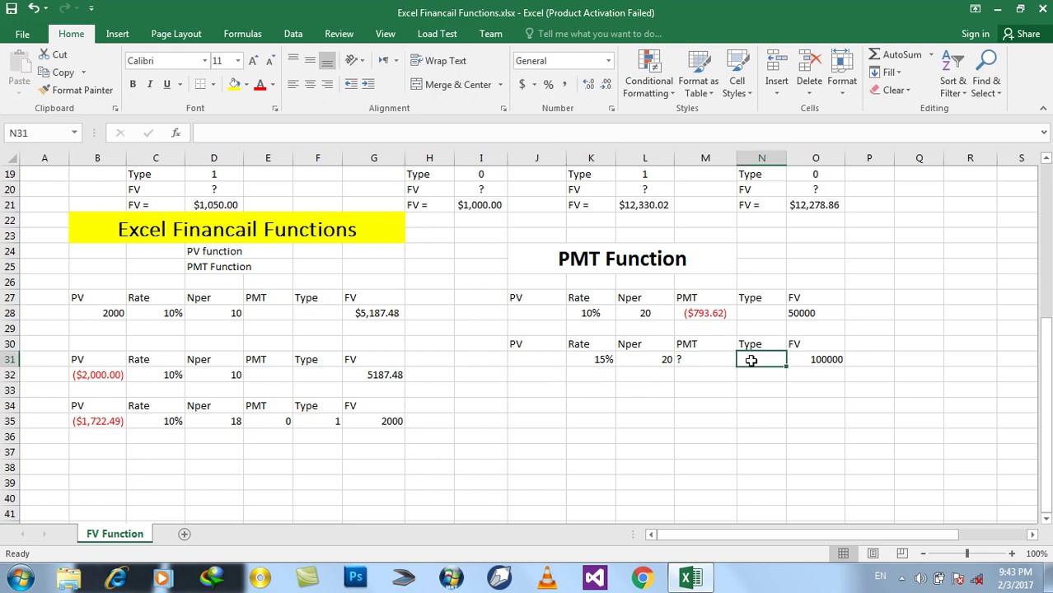
{"action": "type", "text": "1"}
{"action": "key", "text": "Return"}
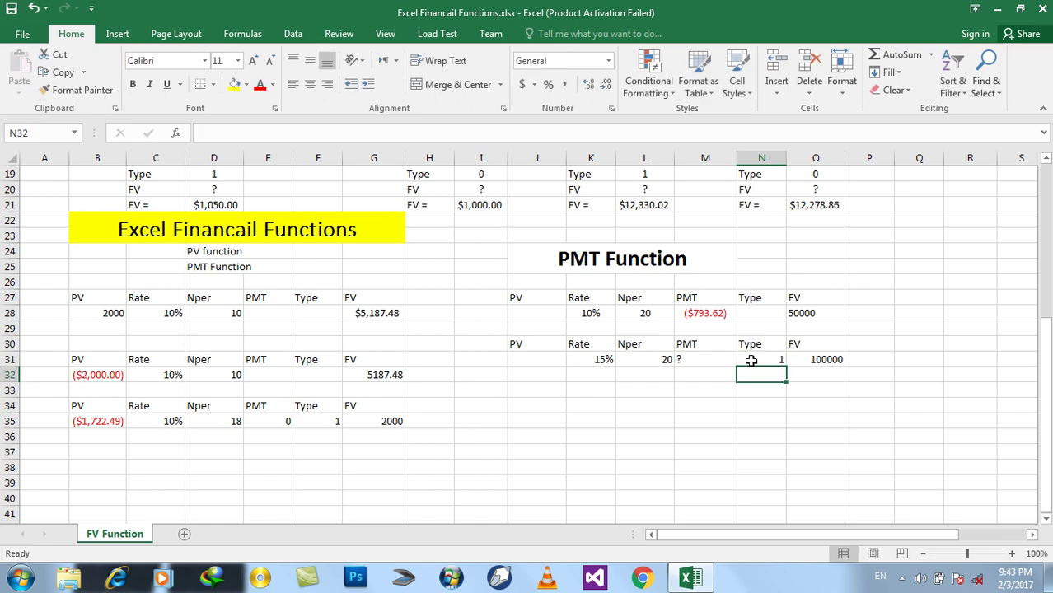
{"action": "left_click", "coordinate": [688, 365]}
- Start M31's formula as =pmt(K31/12, with L31's 20 periods as Nper
{"action": "type", "text": "=pmt("}
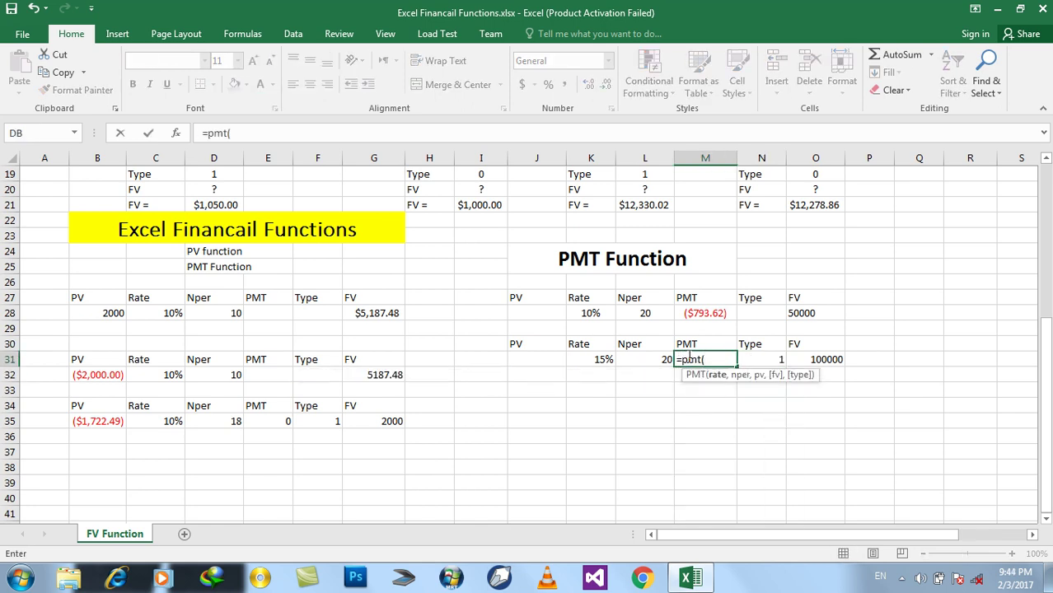
{"action": "left_click", "coordinate": [591, 360]}
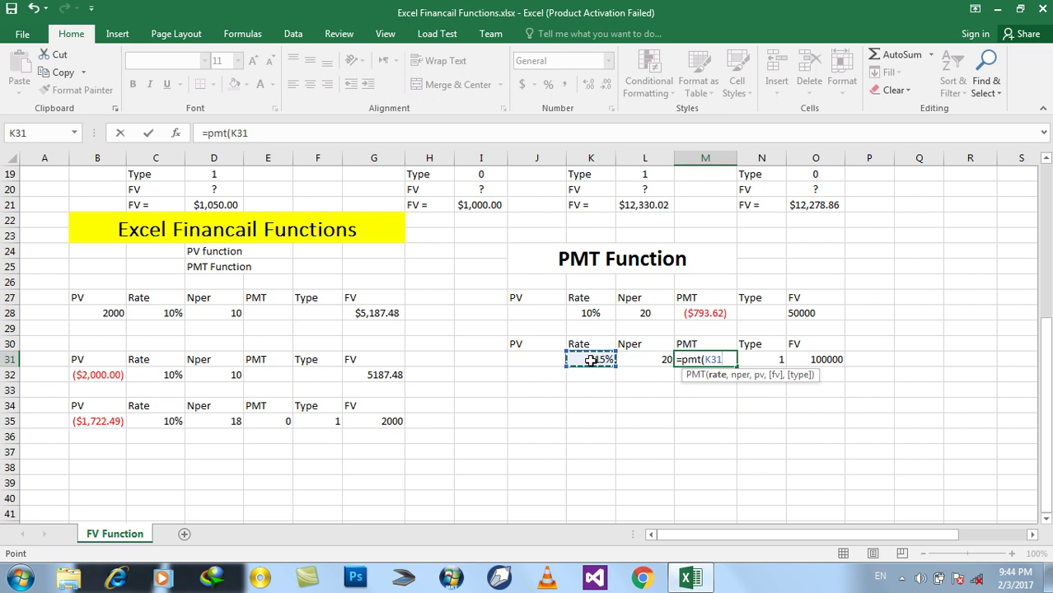
{"action": "type", "text": "/12,"}
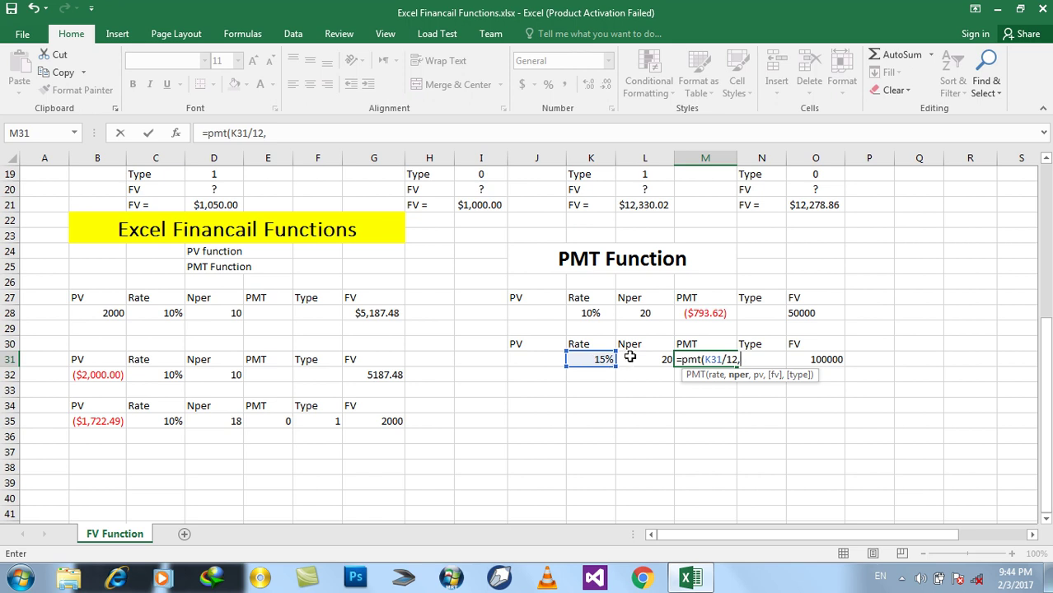
{"action": "left_click", "coordinate": [629, 356]}
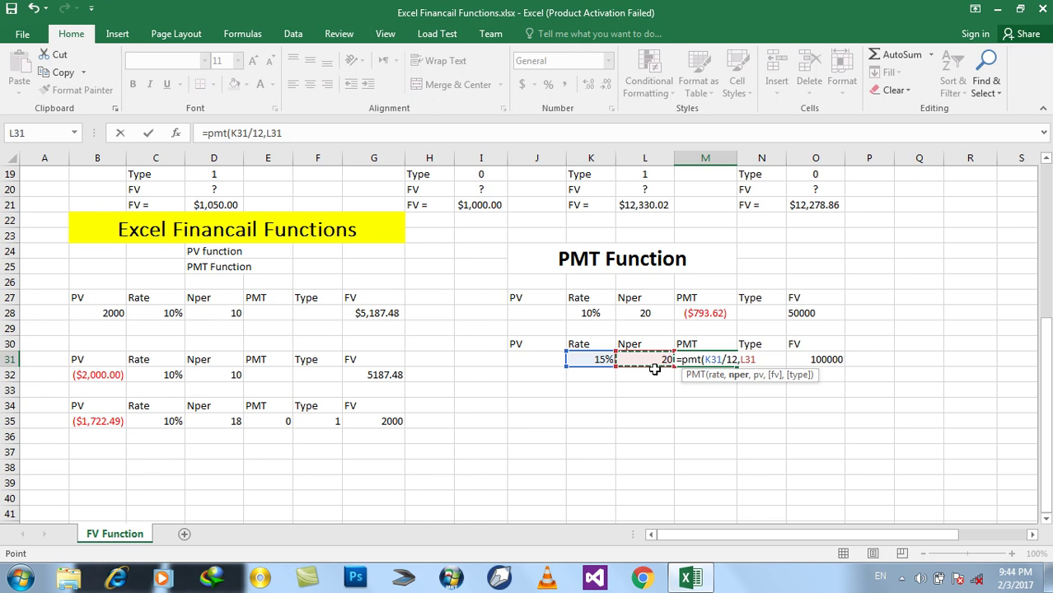
- Cancel the unfinished M31 formula and enter 20 and =20*12 in Q32:Q33
{"action": "key", "text": "Escape"}
{"action": "left_click", "coordinate": [907, 377]}
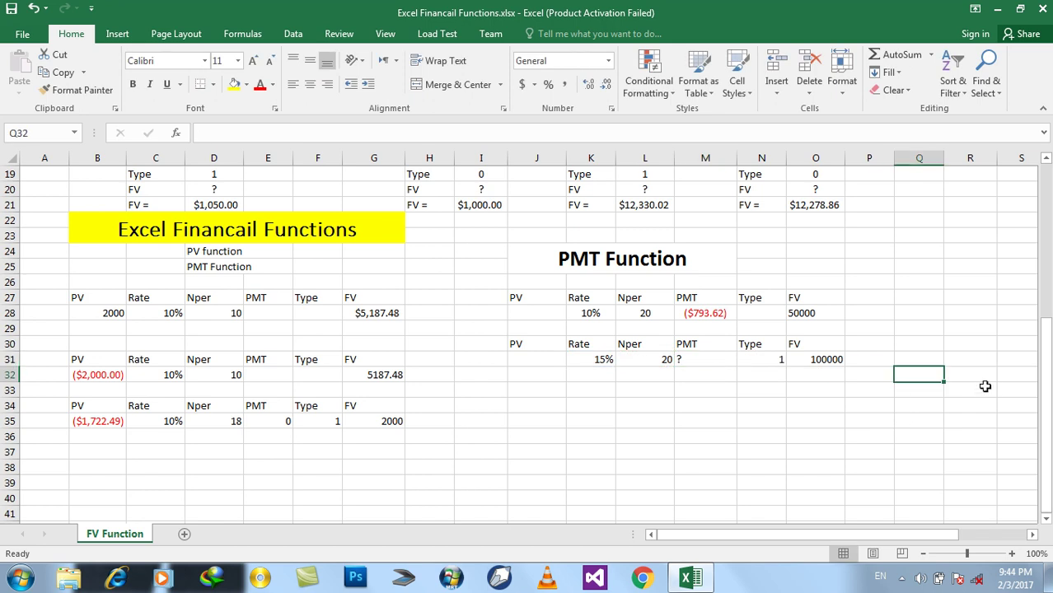
{"action": "type", "text": "20"}
{"action": "key", "text": "Return"}
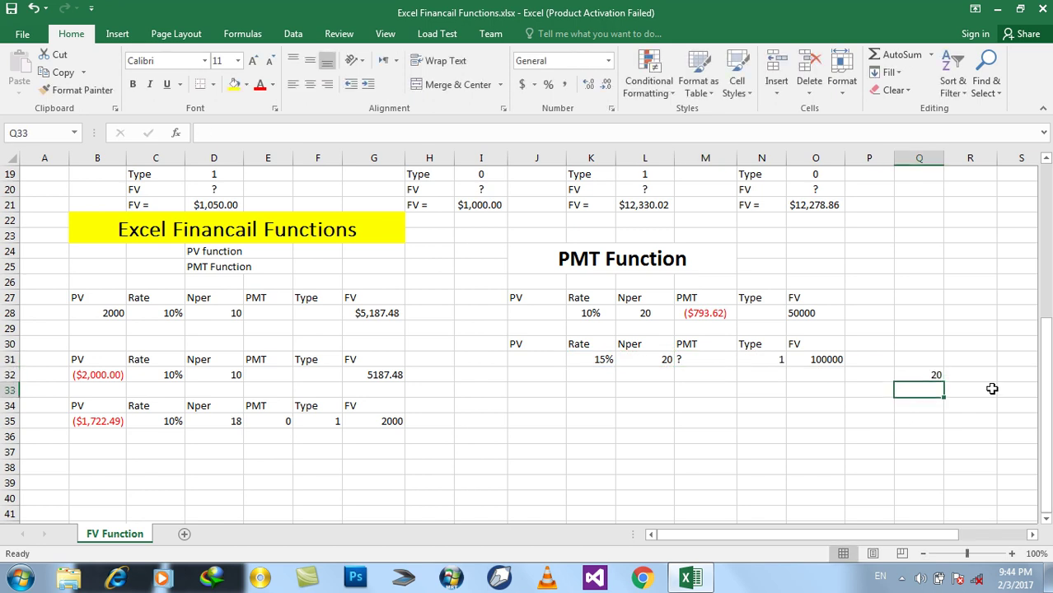
{"action": "type", "text": "=20"}
{"action": "type", "text": "*12"}
{"action": "key", "text": "Return"}
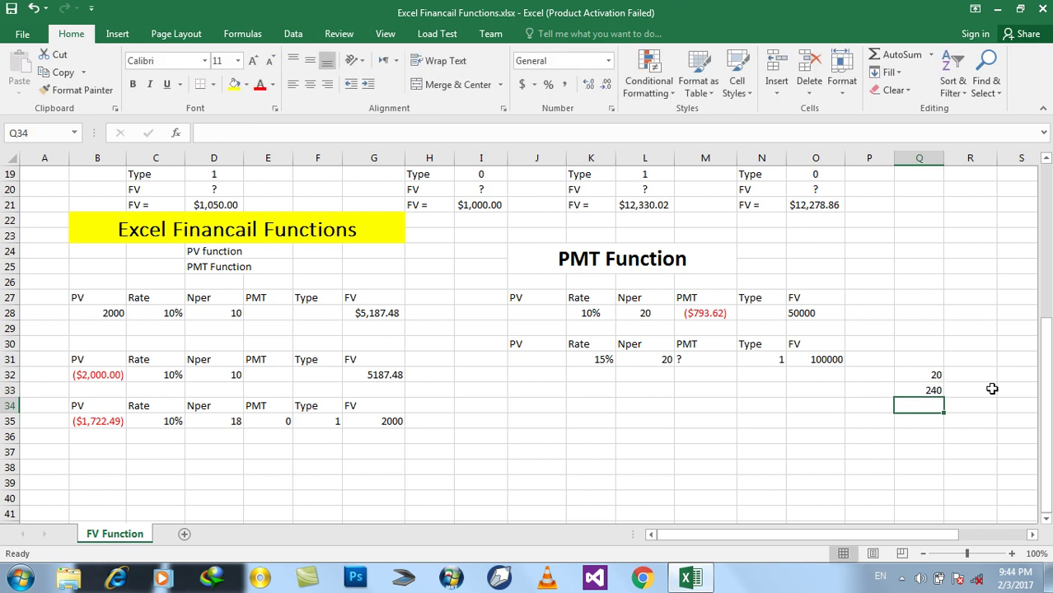
- Multiply both values by 1000 in R32:R33, then clear the scratch area Q31:R34
{"action": "key", "text": "Up"}
{"action": "key", "text": "Right"}
{"action": "key", "text": "Up"}
{"action": "type", "text": "="}
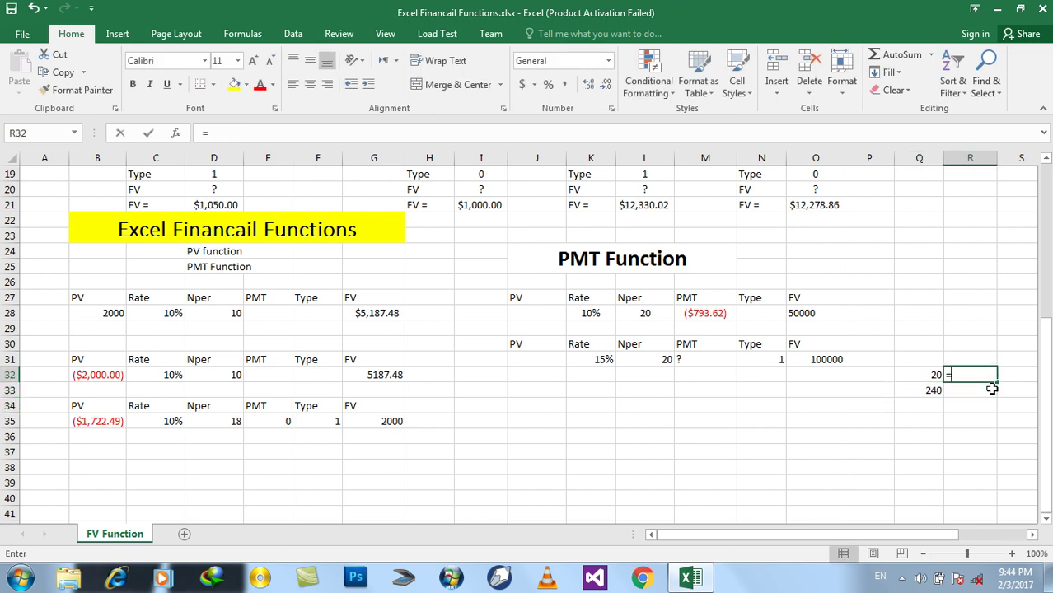
{"action": "key", "text": "Left"}
{"action": "type", "text": "*1000"}
{"action": "key", "text": "Return"}
{"action": "type", "text": "="}
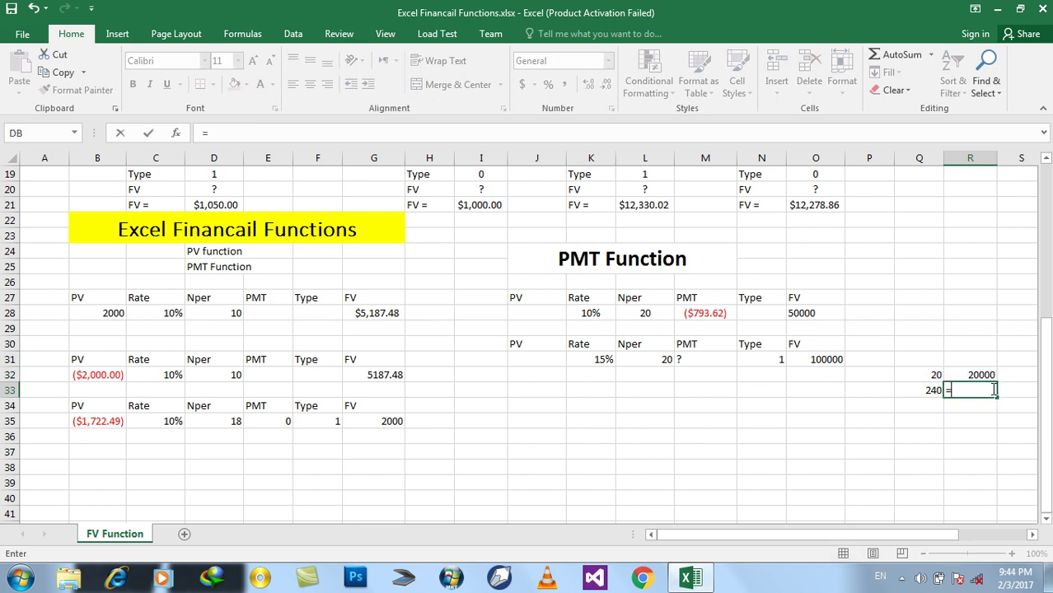
{"action": "key", "text": "Left"}
{"action": "type", "text": "*1000"}
{"action": "key", "text": "Return"}
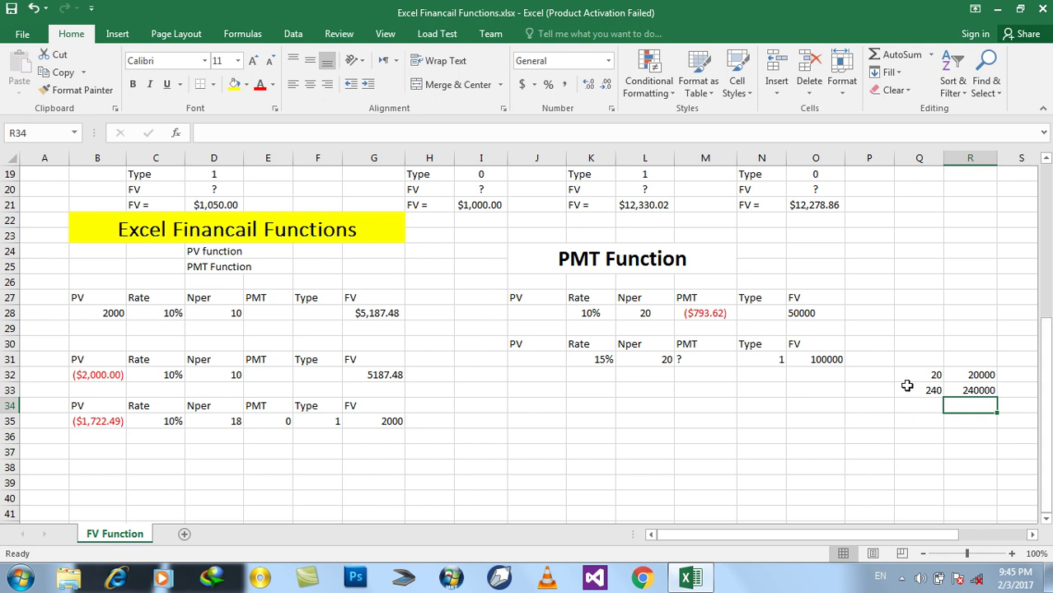
{"action": "left_click_drag", "start_coordinate": [921, 359], "coordinate": [982, 404]}
{"action": "key", "text": "Delete"}
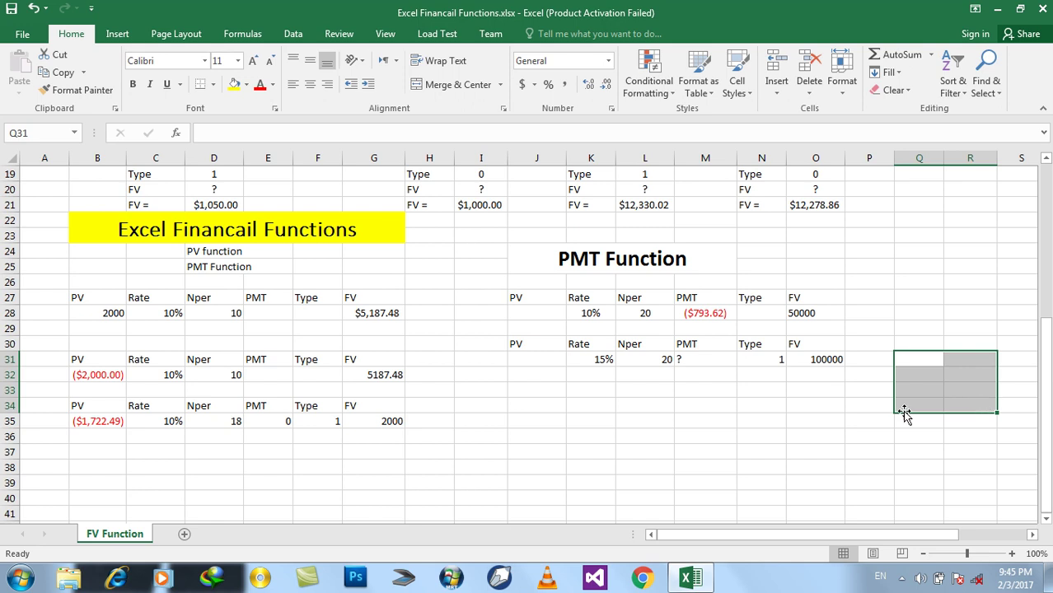
- Enter =pmt(K31/12,L31*12,0,O31,1) in M31, returning a payment of ($65.97)
{"action": "left_click", "coordinate": [704, 357]}
{"action": "type", "text": "=pmt("}
{"action": "left_click", "coordinate": [605, 359]}
{"action": "type", "text": "/12,"}
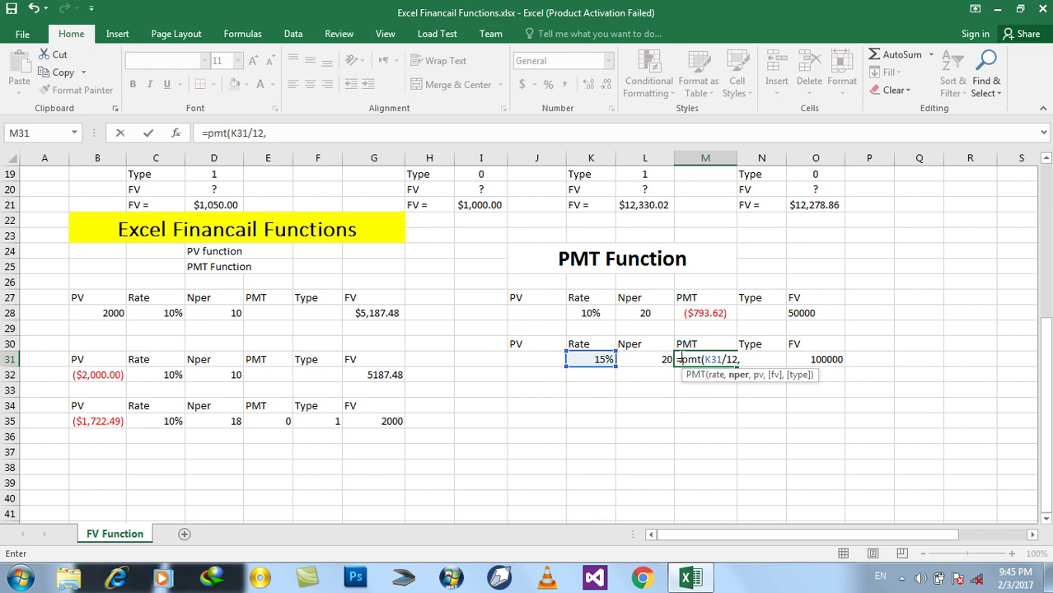
{"action": "left_click", "coordinate": [664, 360]}
{"action": "type", "text": "*12"}
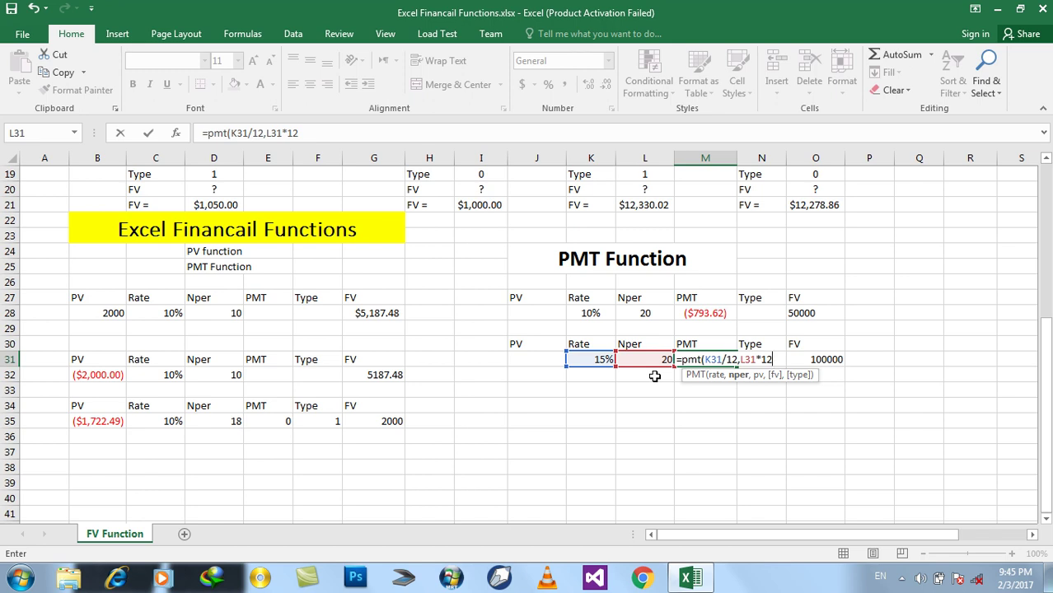
{"action": "type", "text": ","}
{"action": "type", "text": "0,"}
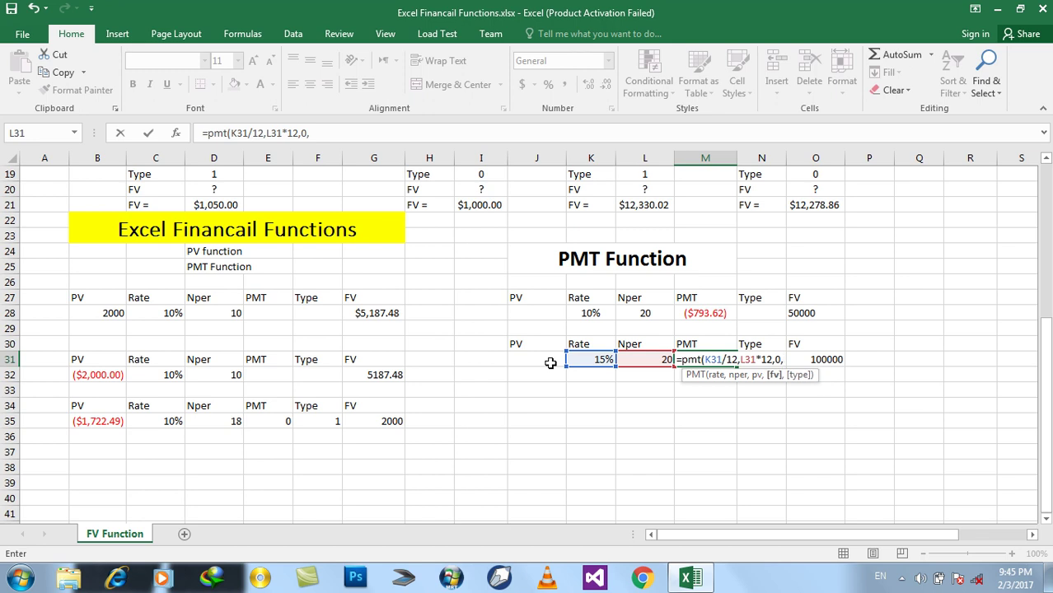
{"action": "left_click", "coordinate": [826, 358]}
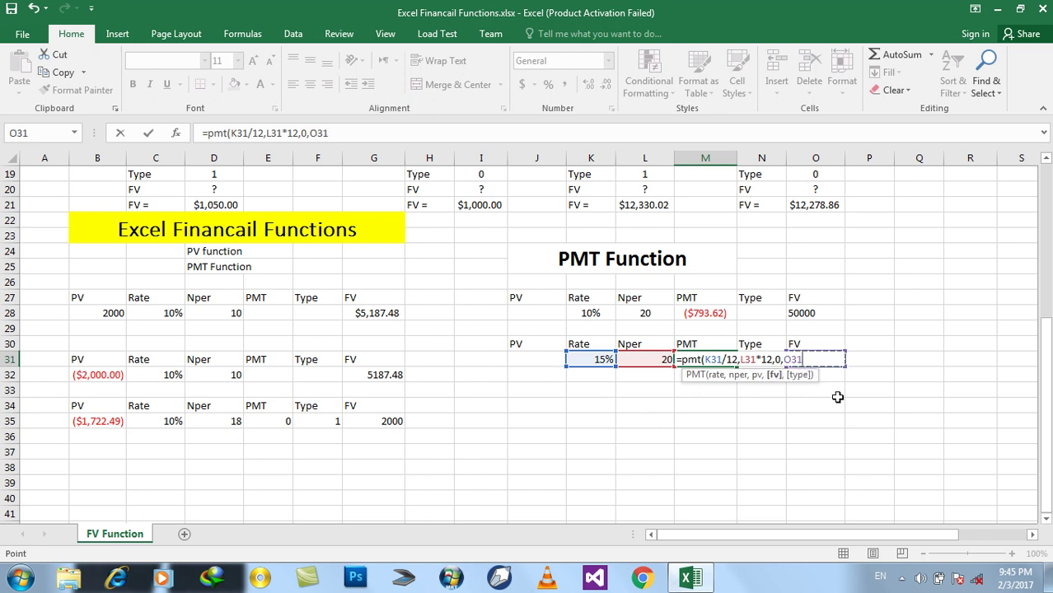
{"action": "type", "text": ","}
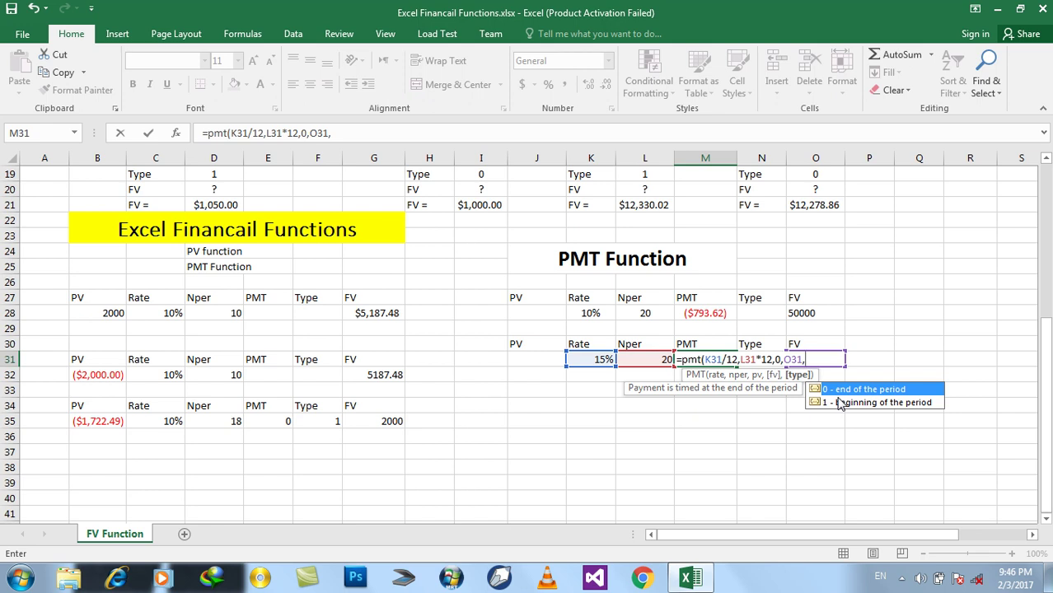
{"action": "type", "text": "1"}
{"action": "type", "text": ")"}
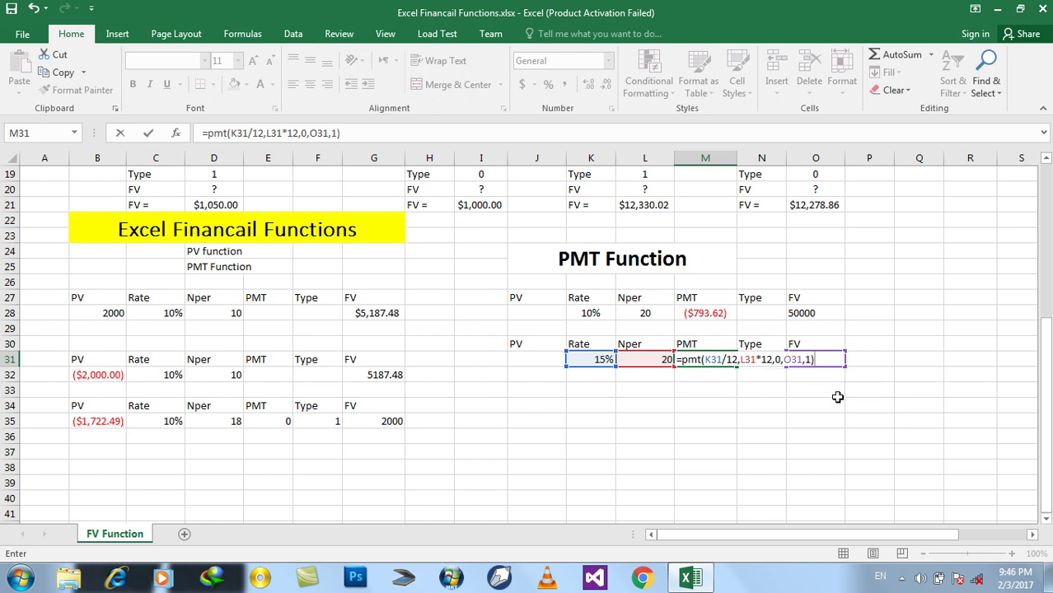
{"action": "key", "text": "Return"}
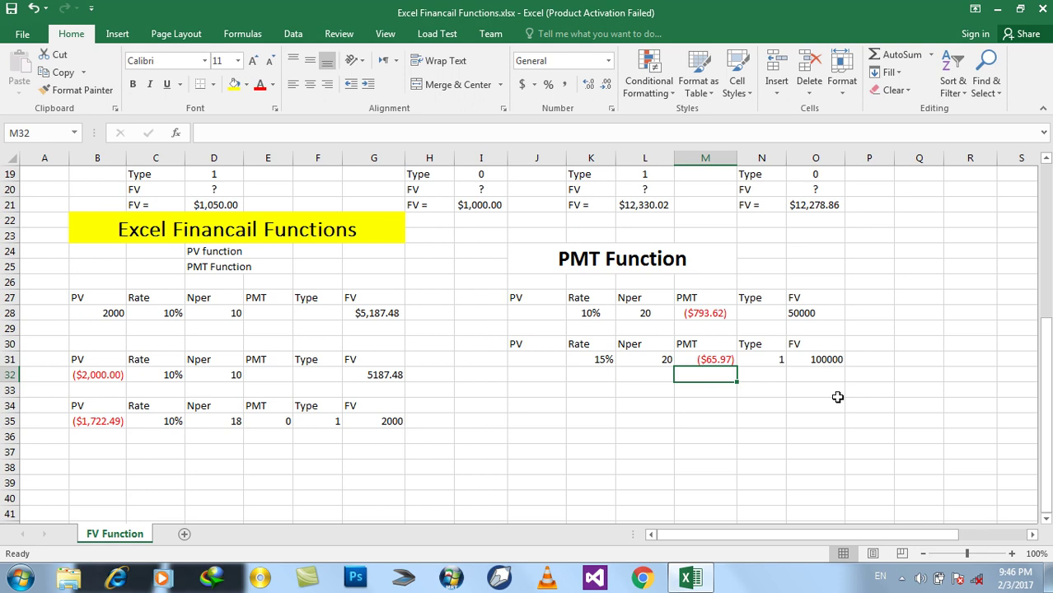
- Change Nper in L31 to 10 so the payment becomes ($358.86)
{"action": "key", "text": "Up"}
{"action": "key", "text": "Left"}
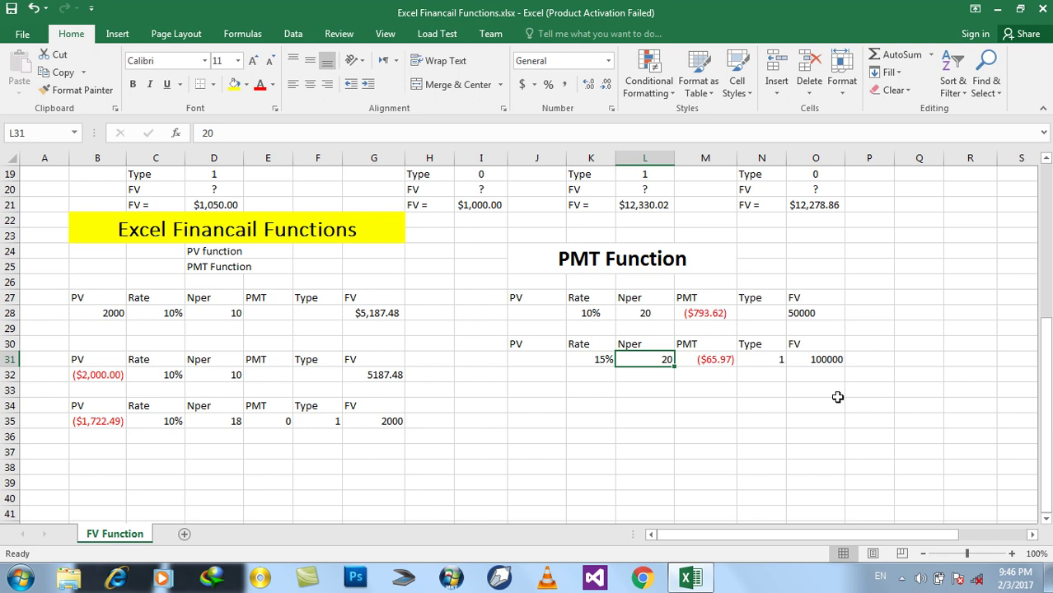
{"action": "type", "text": "10"}
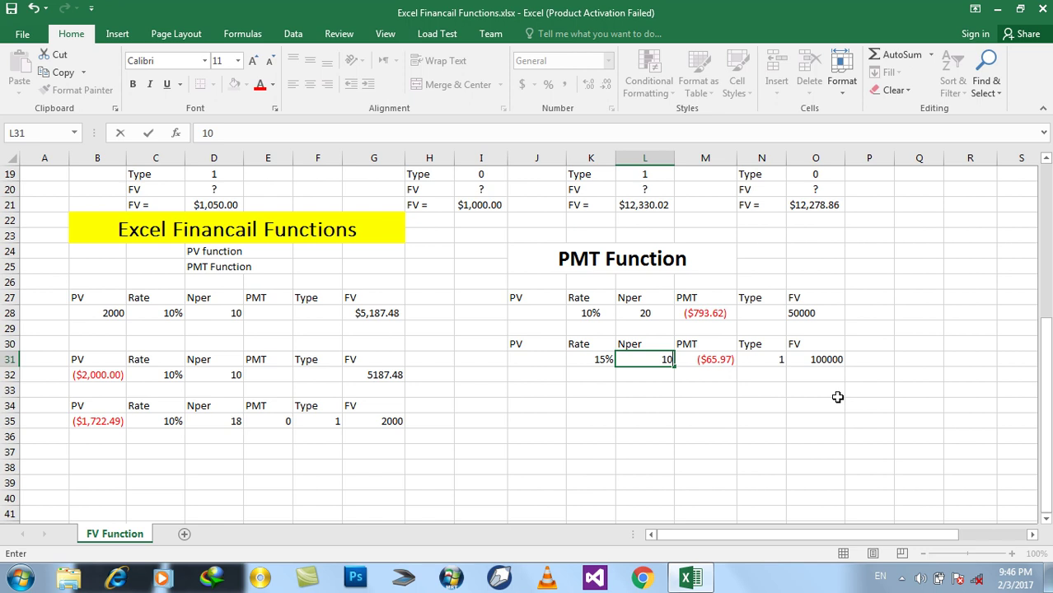
{"action": "key", "text": "Return"}
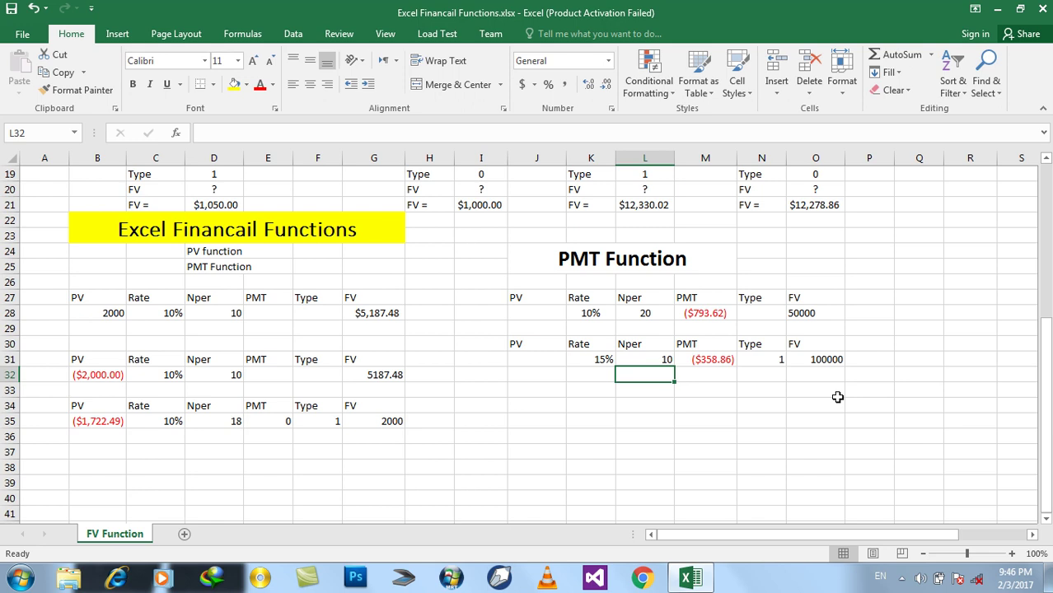
- Check the total paid with =10*12 in L35 and =L35*358.86 in L36
{"action": "key", "text": "Down"}
{"action": "key", "text": "Down"}
{"action": "key", "text": "Down"}
{"action": "type", "text": "=10*12"}
{"action": "key", "text": "Return"}
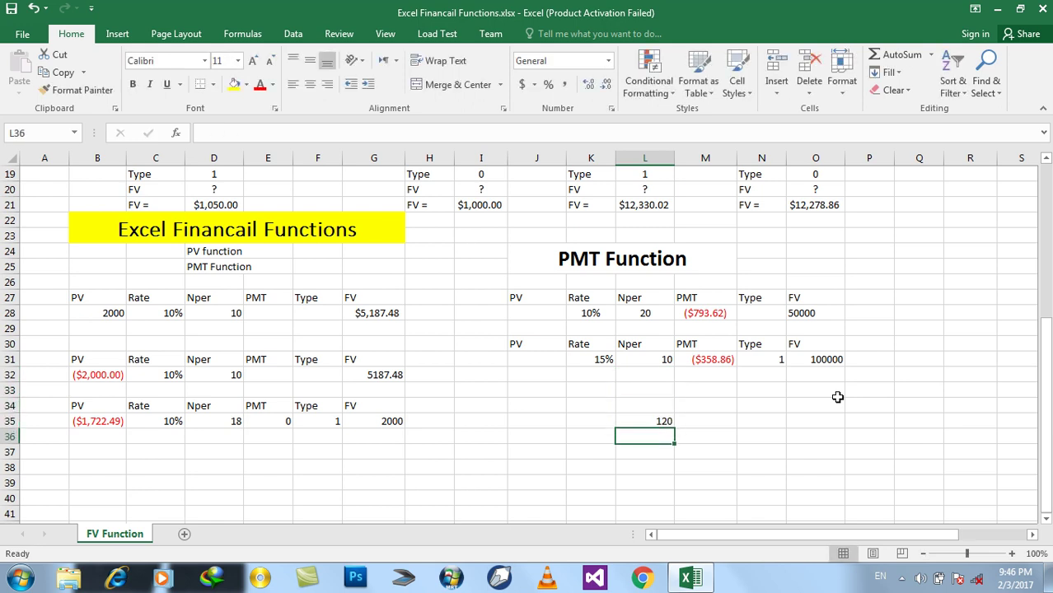
{"action": "type", "text": "="}
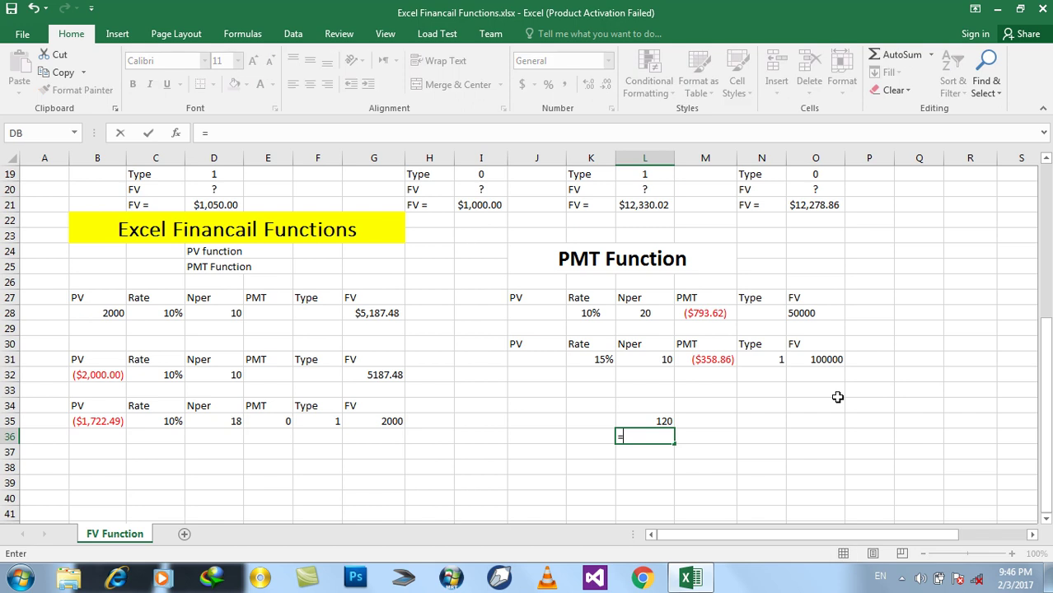
{"action": "key", "text": "Up"}
{"action": "type", "text": "*"}
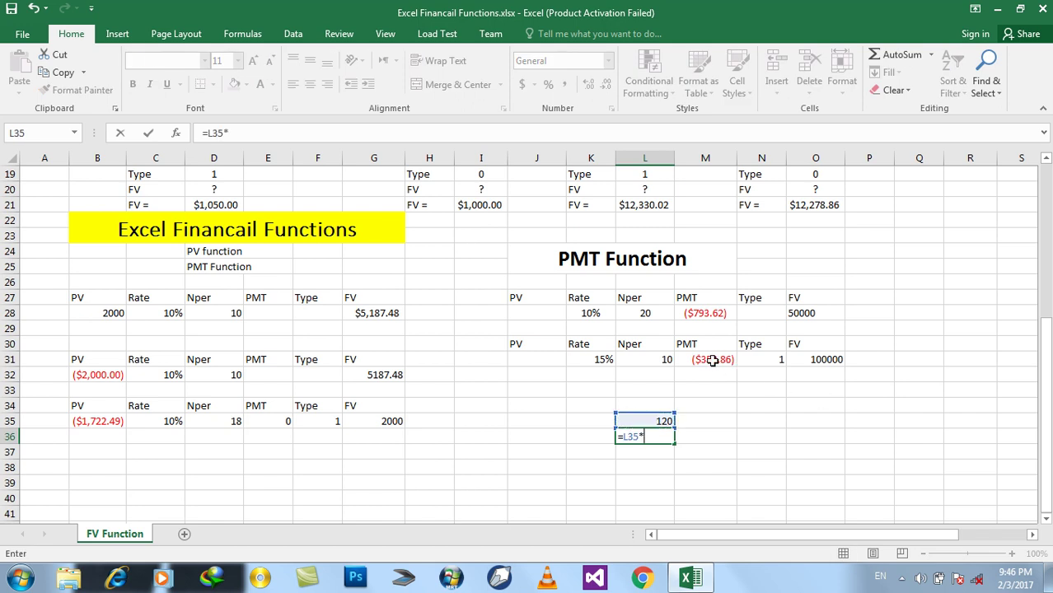
{"action": "type", "text": "358"}
{"action": "type", "text": ".86"}
{"action": "key", "text": "Return"}
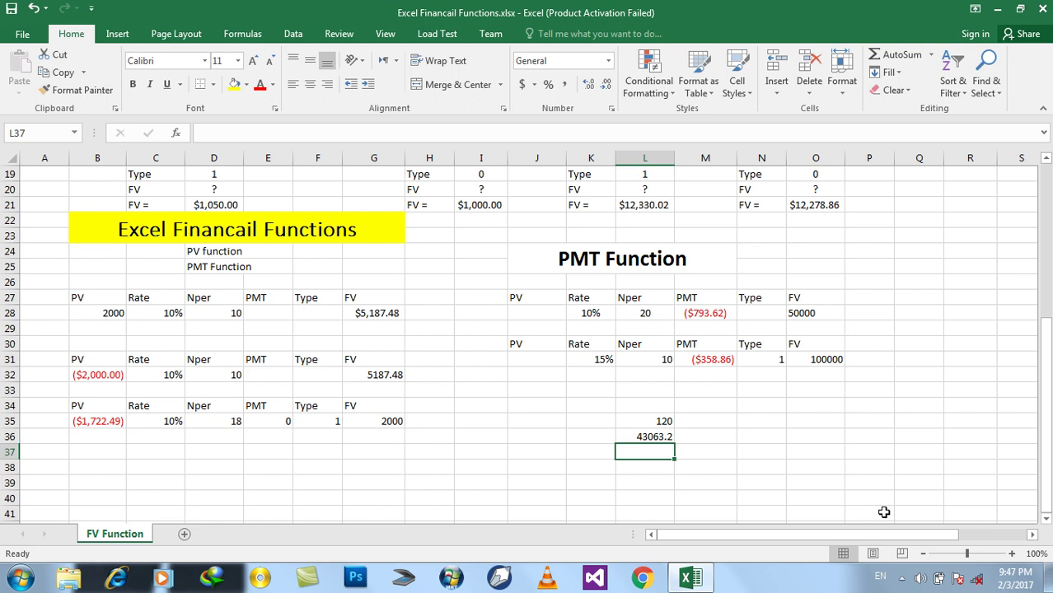
- Clear the check calculations from K35:L36
{"action": "key", "text": "Up"}
{"action": "key", "text": "Delete"}
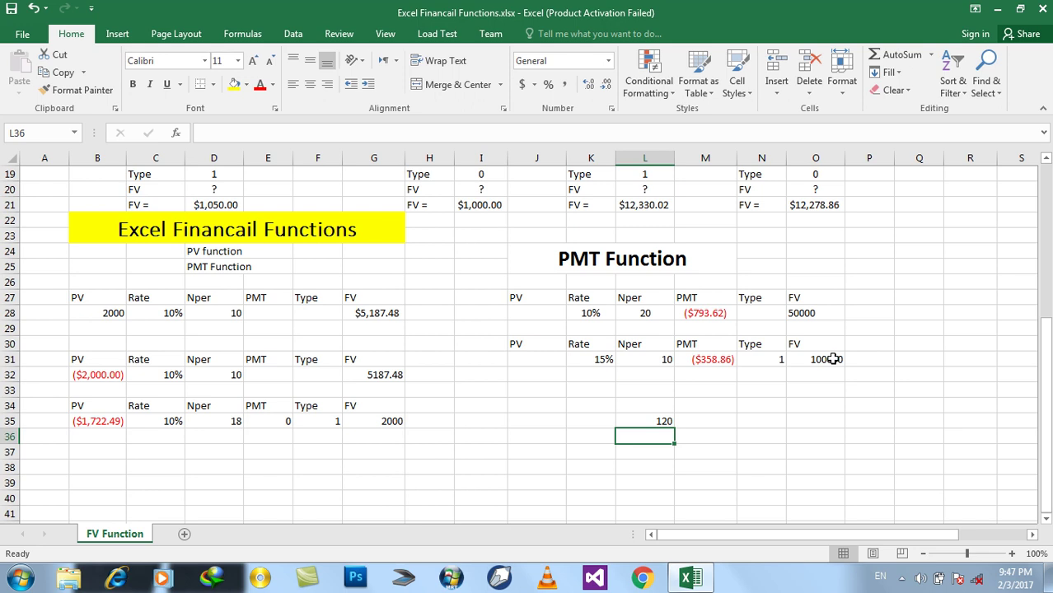
{"action": "left_click_drag", "start_coordinate": [589, 418], "coordinate": [666, 437]}
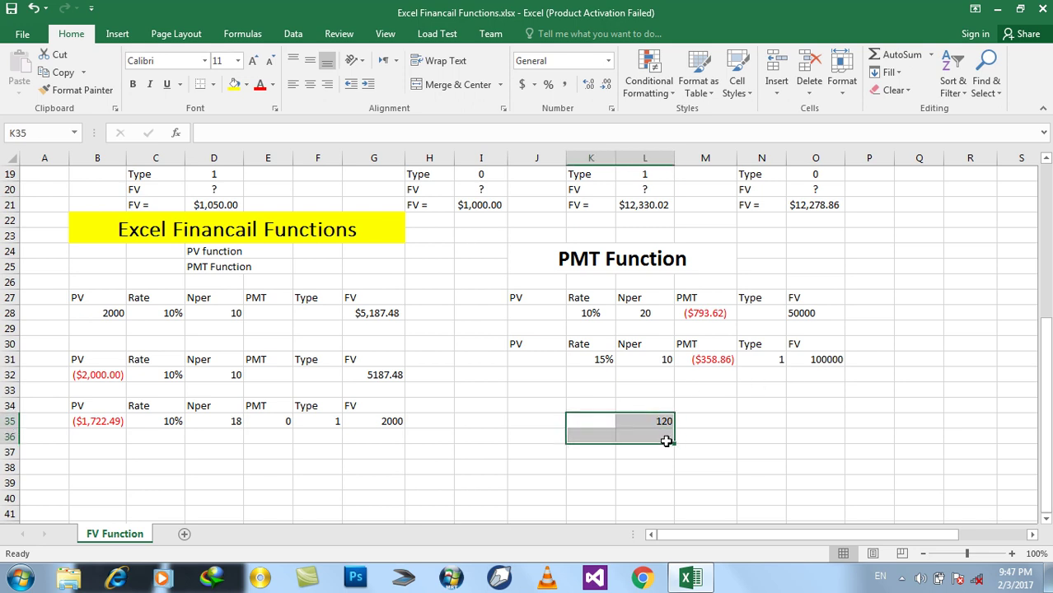
{"action": "key", "text": "Delete"}
{"action": "left_click", "coordinate": [709, 411]}
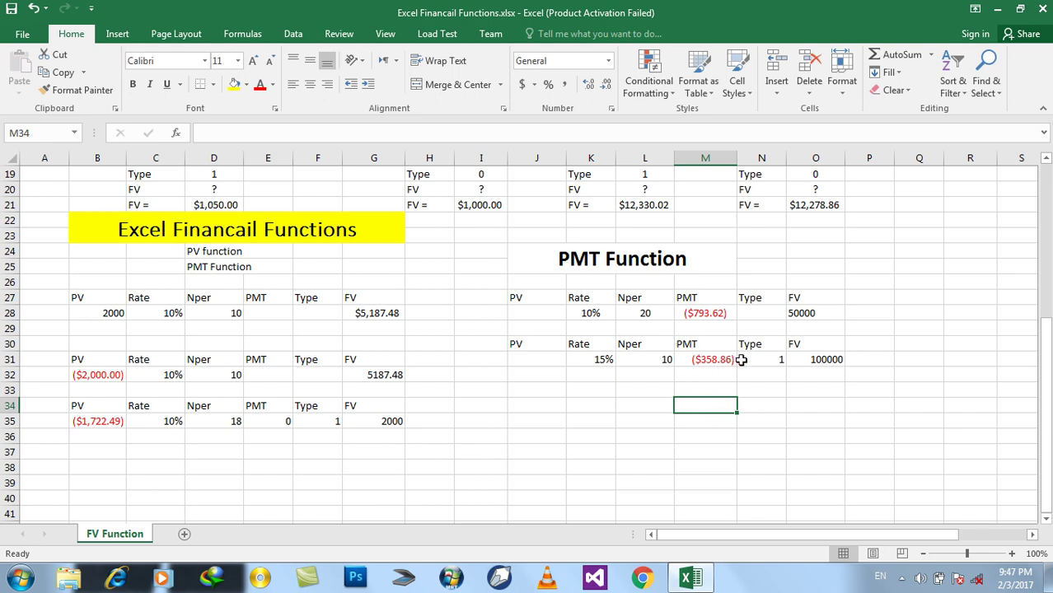
- Try an Nper of 1, then set L31 to 2 so M31 shows ($3,554.24)
{"action": "left_click", "coordinate": [664, 361]}
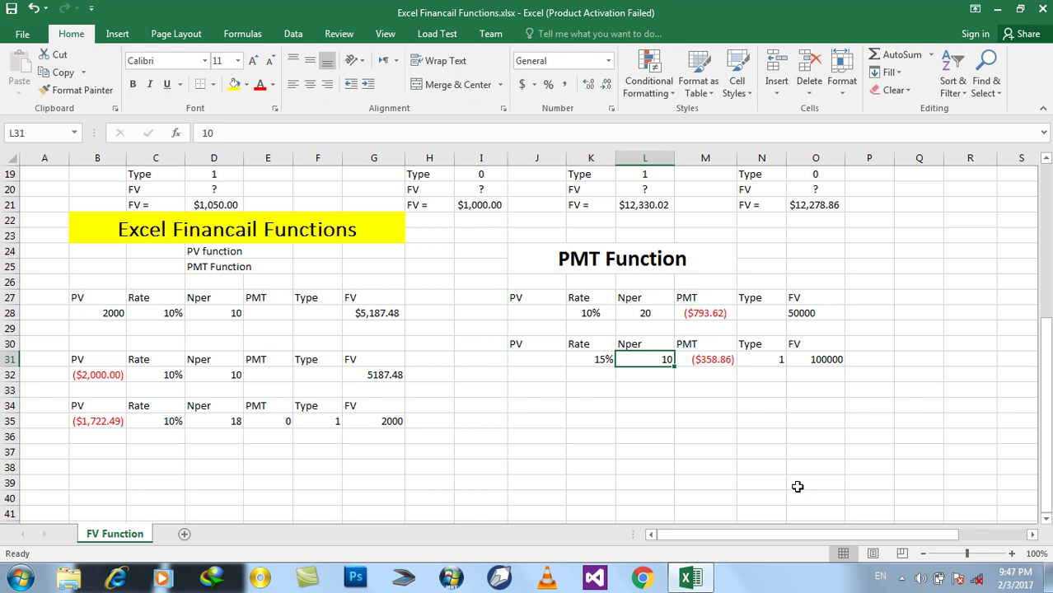
{"action": "type", "text": "1"}
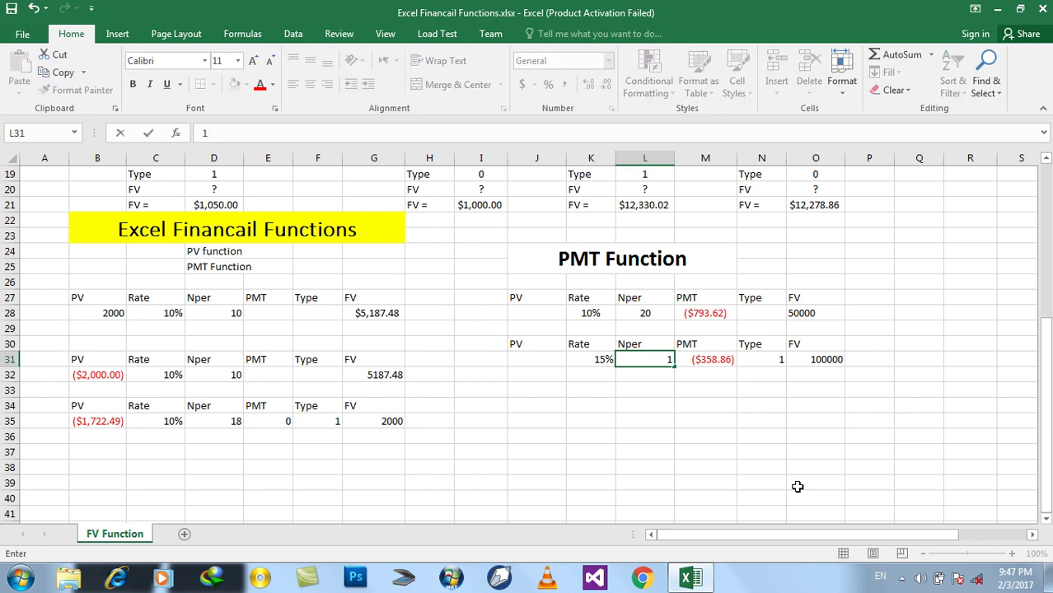
{"action": "key", "text": "Tab"}
{"action": "key", "text": "Down"}
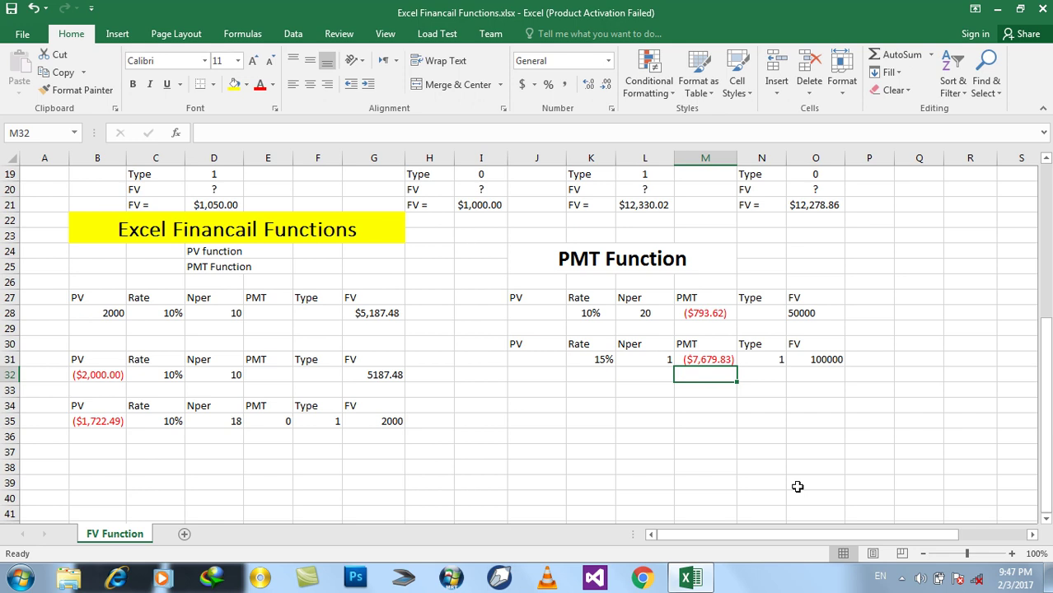
{"action": "key", "text": "Up"}
{"action": "key", "text": "Left"}
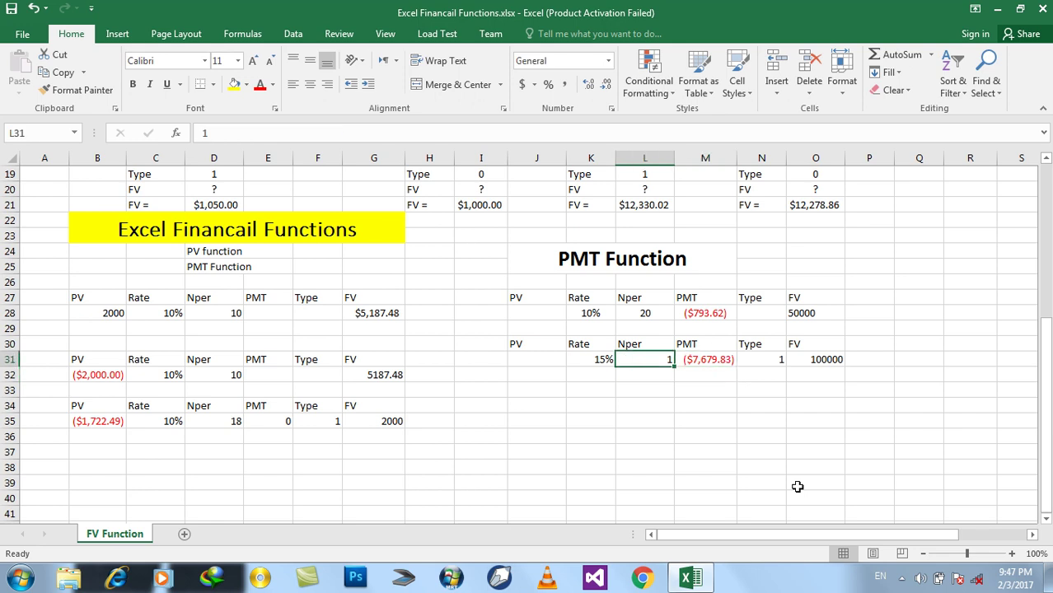
{"action": "type", "text": "2"}
{"action": "key", "text": "Return"}
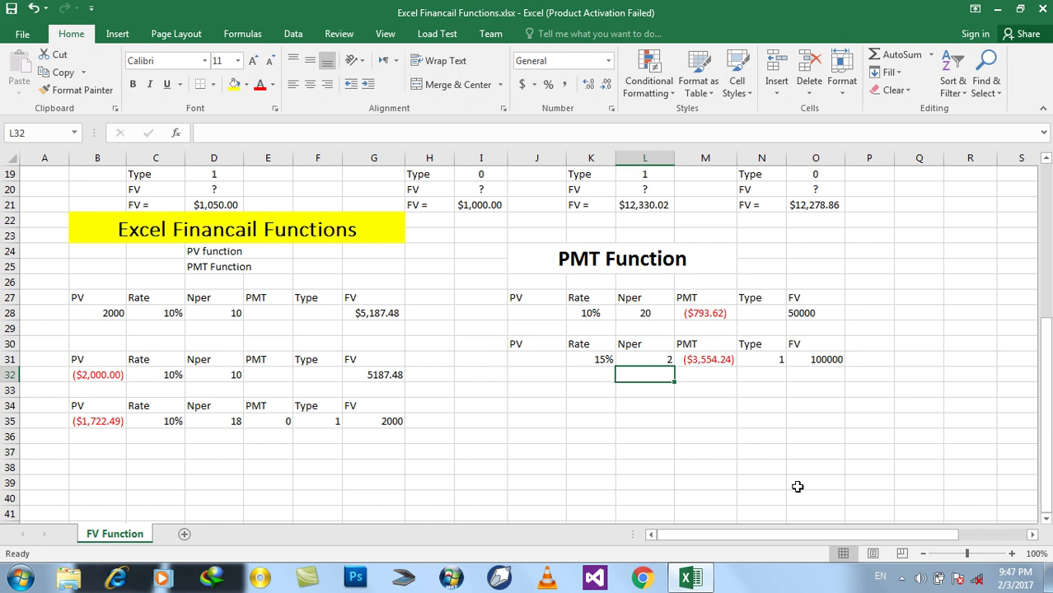
{"action": "left_click", "coordinate": [603, 360]}
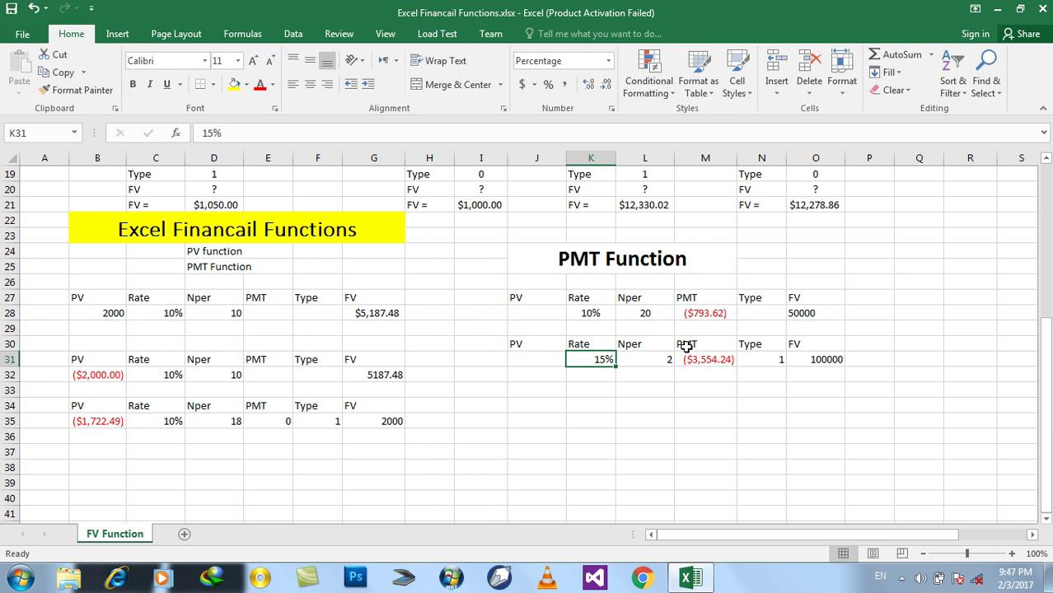
- Copy the PV-to-FV header labels from row 27 into rows 33 and 36
{"action": "left_click_drag", "start_coordinate": [511, 294], "coordinate": [811, 316]}
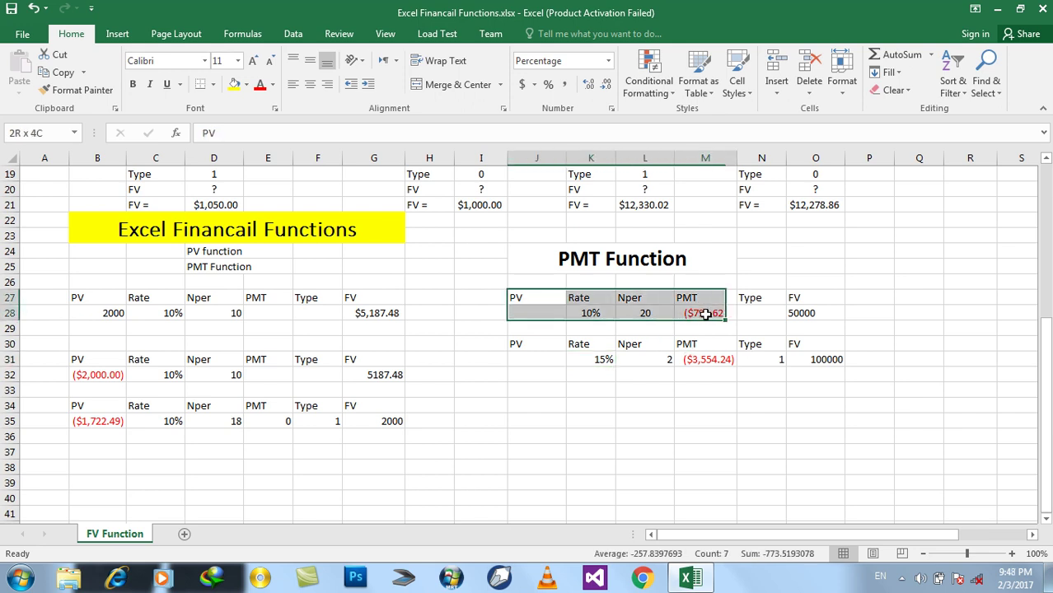
{"action": "left_click_drag", "start_coordinate": [535, 344], "coordinate": [837, 361]}
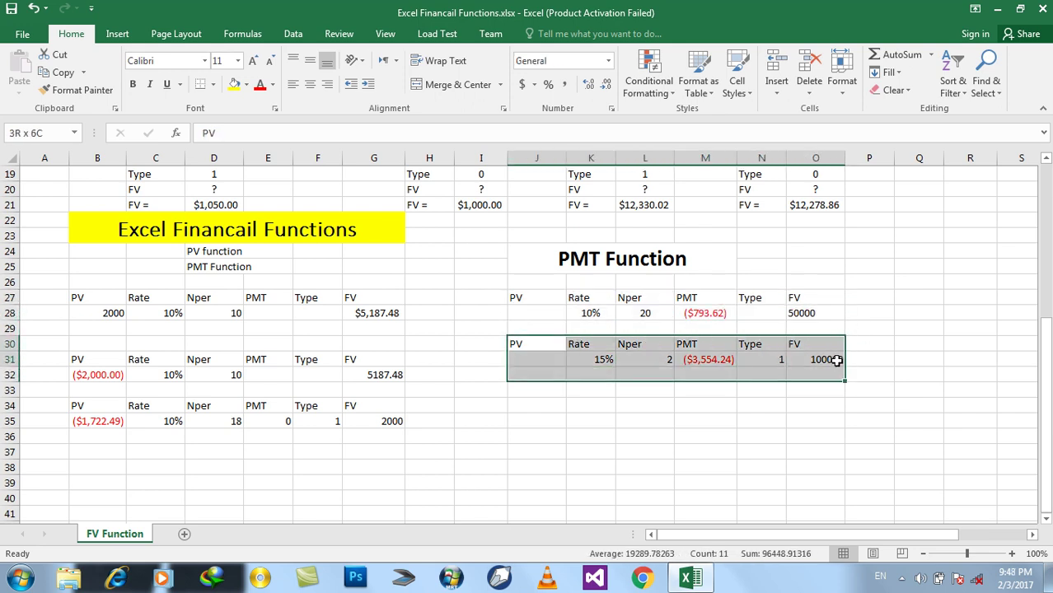
{"action": "left_click_drag", "start_coordinate": [516, 298], "coordinate": [794, 298]}
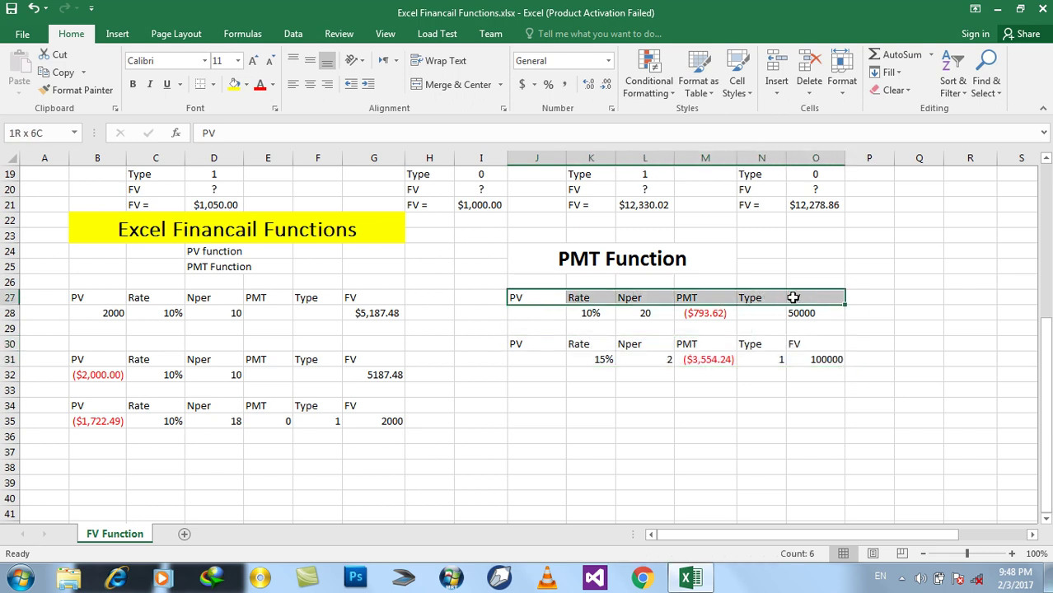
{"action": "key", "text": "ctrl+c"}
{"action": "left_click", "coordinate": [523, 390]}
{"action": "key", "text": "ctrl+v"}
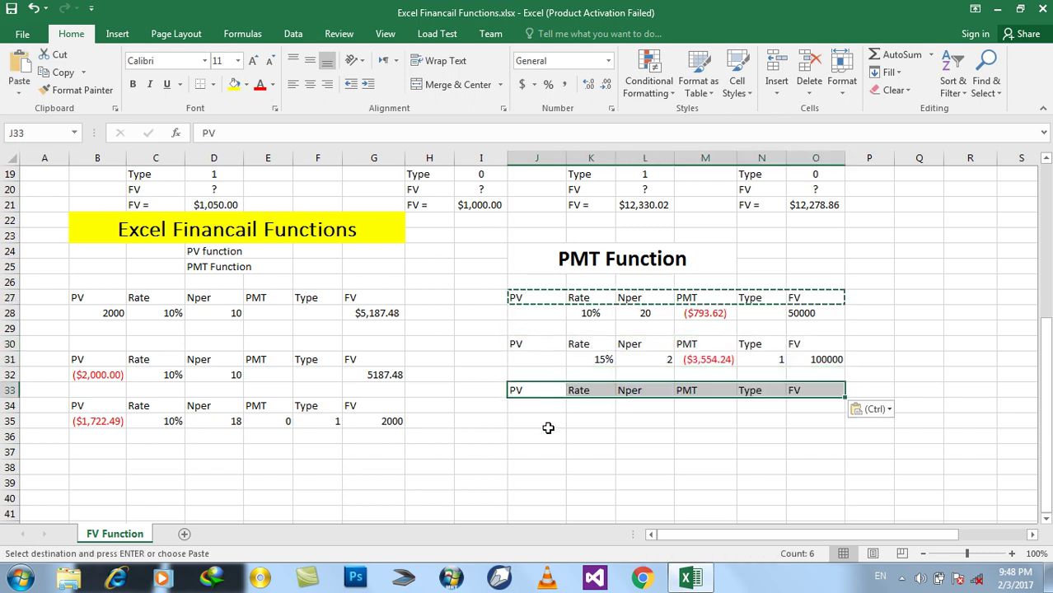
{"action": "left_click", "coordinate": [542, 436]}
{"action": "key", "text": "ctrl+v"}
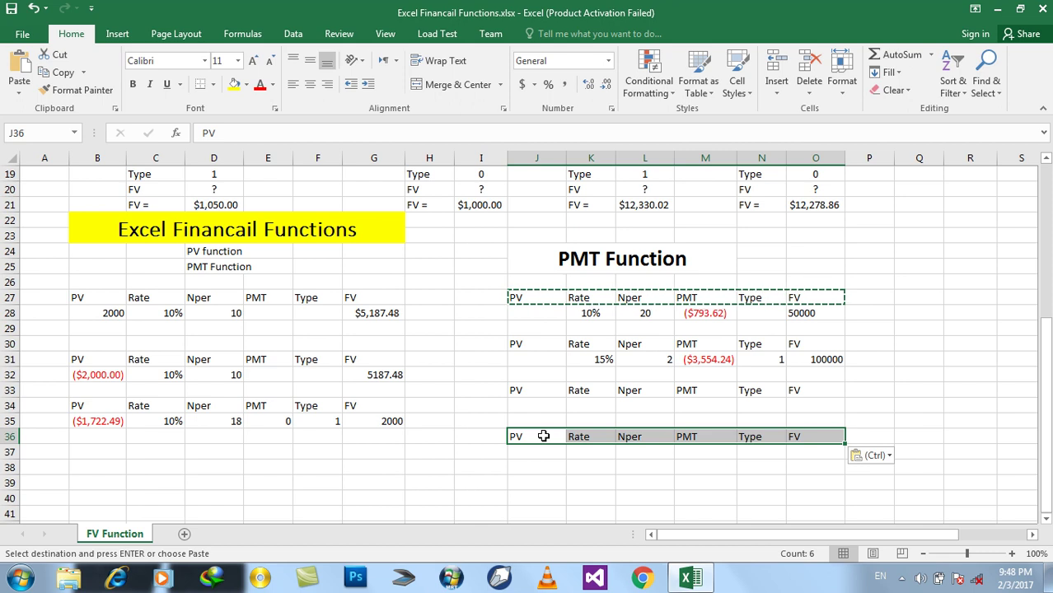
{"action": "left_click", "coordinate": [619, 391]}
{"action": "key", "text": "Escape"}
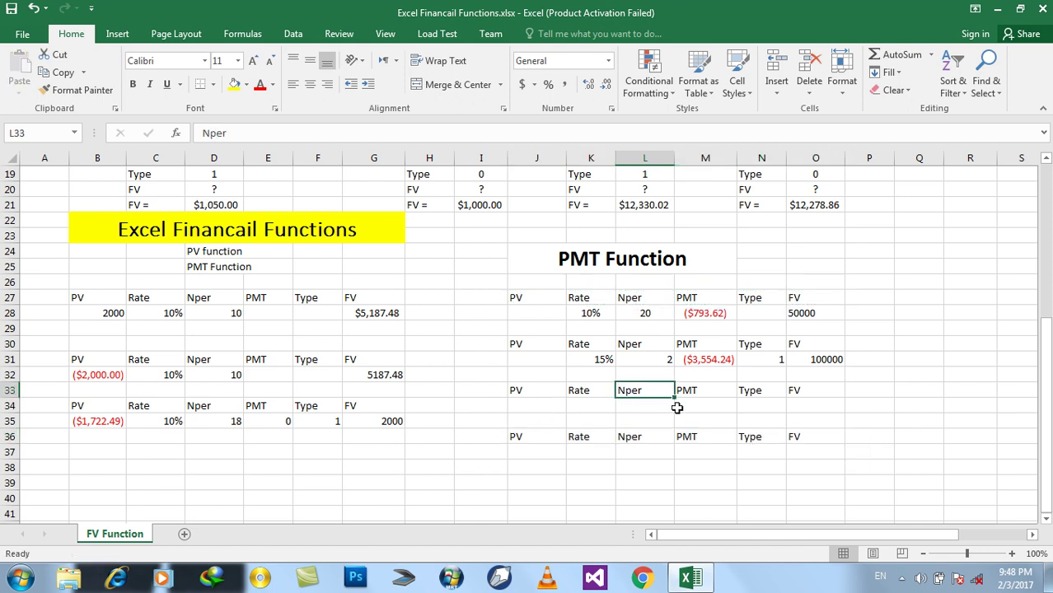
- Fill the third example with FV 50000 in O34, ? in M34 and Nper 10
{"action": "left_click", "coordinate": [815, 403]}
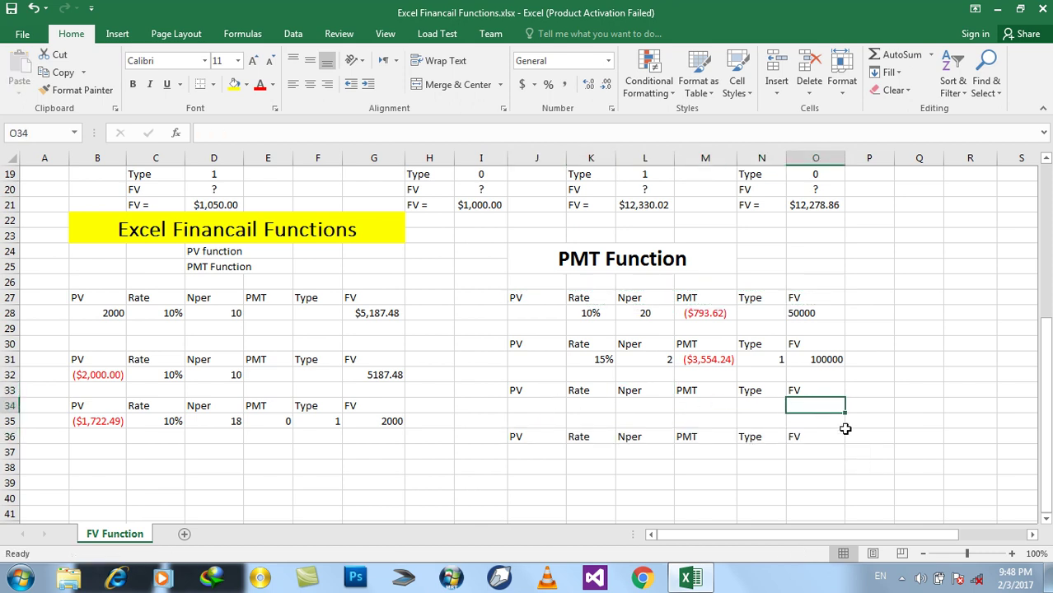
{"action": "type", "text": "50000"}
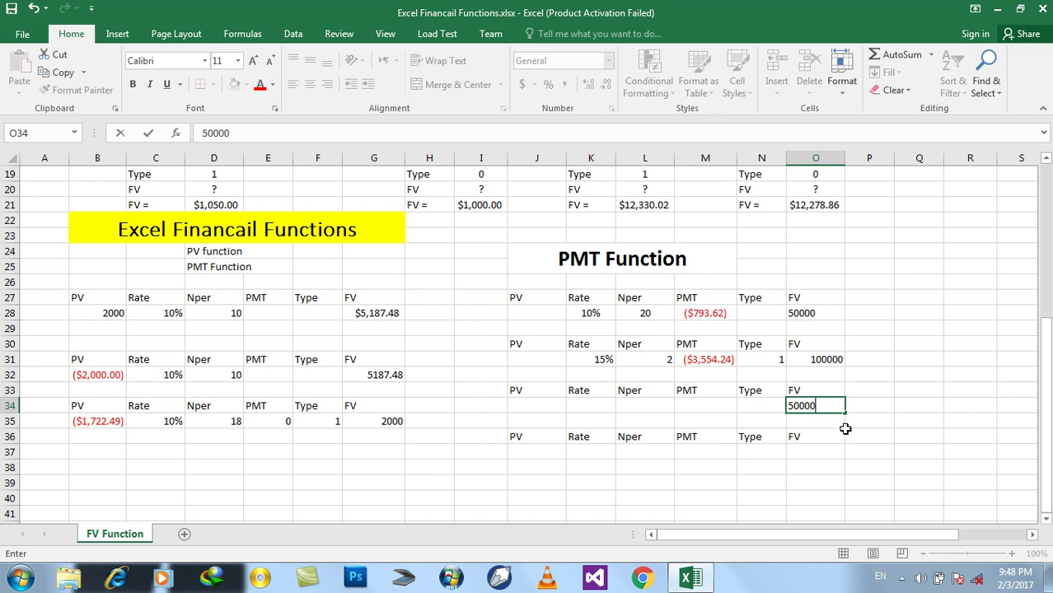
{"action": "key", "text": "Return"}
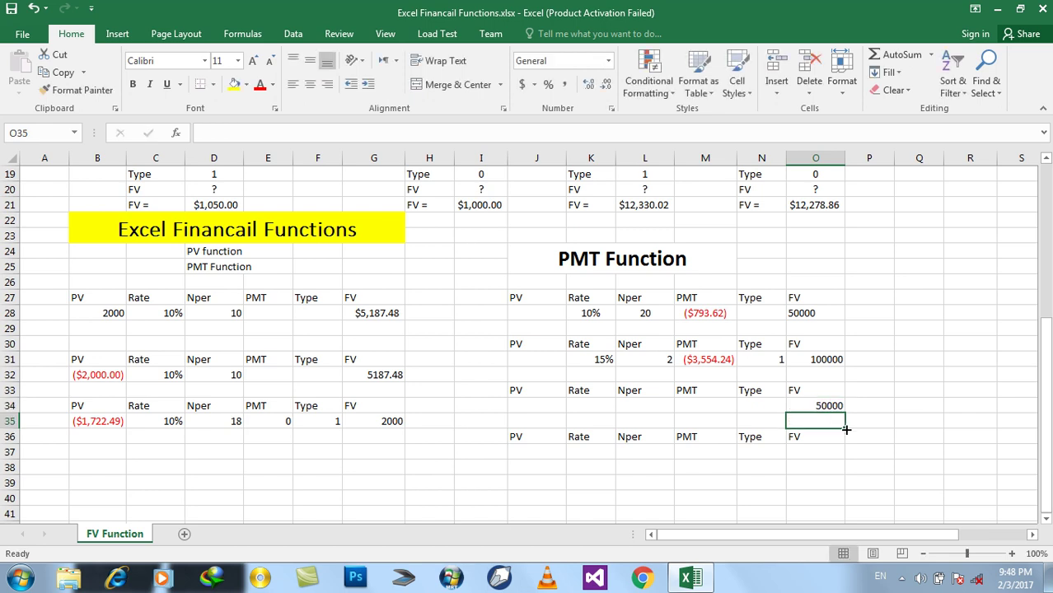
{"action": "key", "text": "Up"}
{"action": "key", "text": "Left"}
{"action": "key", "text": "Left"}
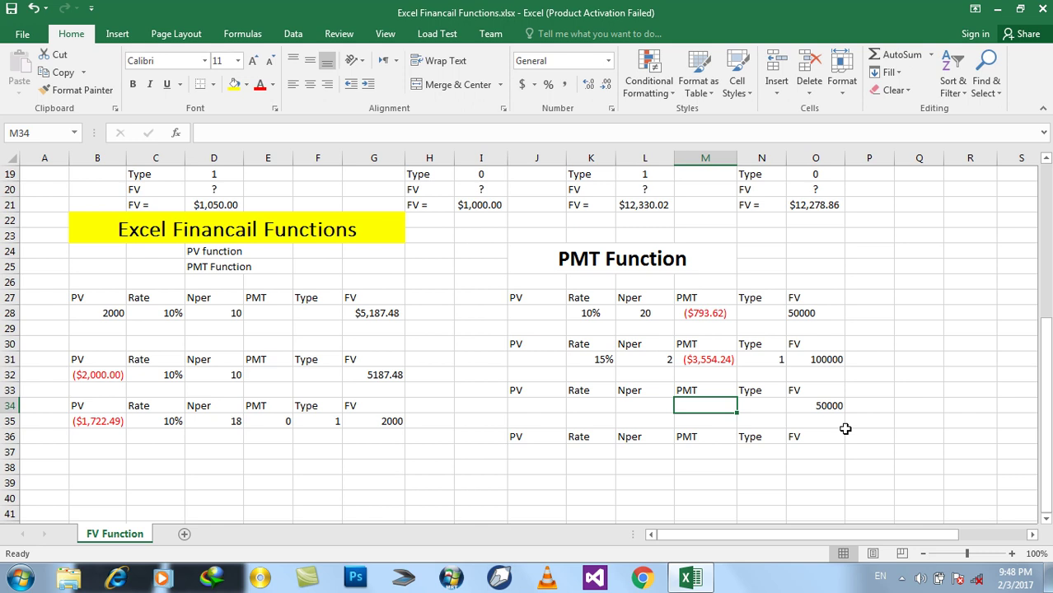
{"action": "type", "text": "?"}
{"action": "key", "text": "Left"}
{"action": "type", "text": "100"}
{"action": "key", "text": "BackSpace"}
{"action": "key", "text": "Right"}
{"action": "key", "text": "Right"}
{"action": "key", "text": "Right"}
- Type =PMT(,L34,,O34,1) in M34, referencing the 10 periods and 50000 future value
{"action": "key", "text": "Left"}
{"action": "key", "text": "Left"}
{"action": "key", "text": "Left"}
{"action": "key", "text": "Left"}
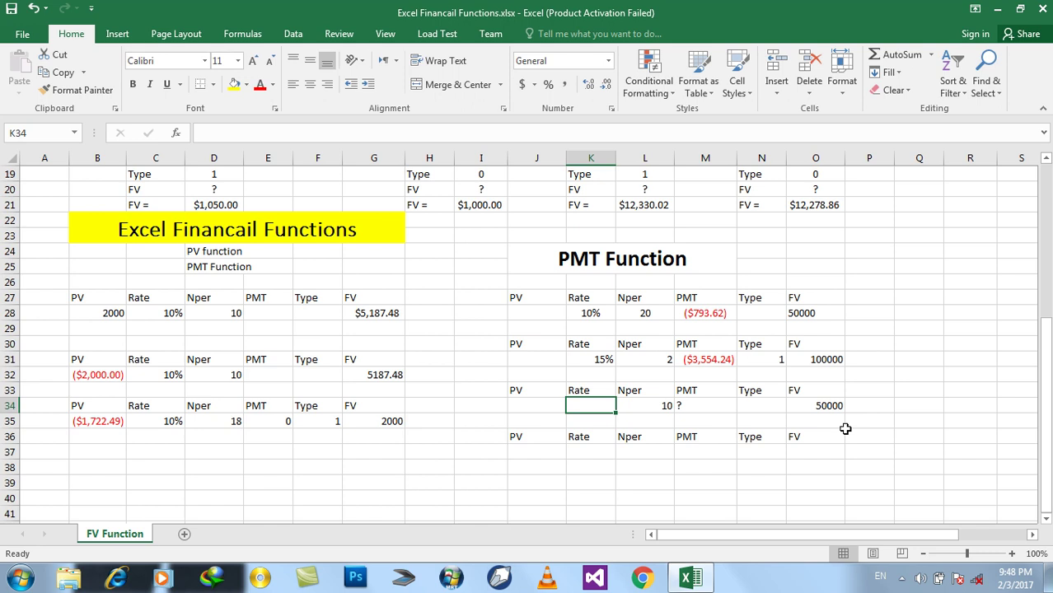
{"action": "key", "text": "Right"}
{"action": "key", "text": "Right"}
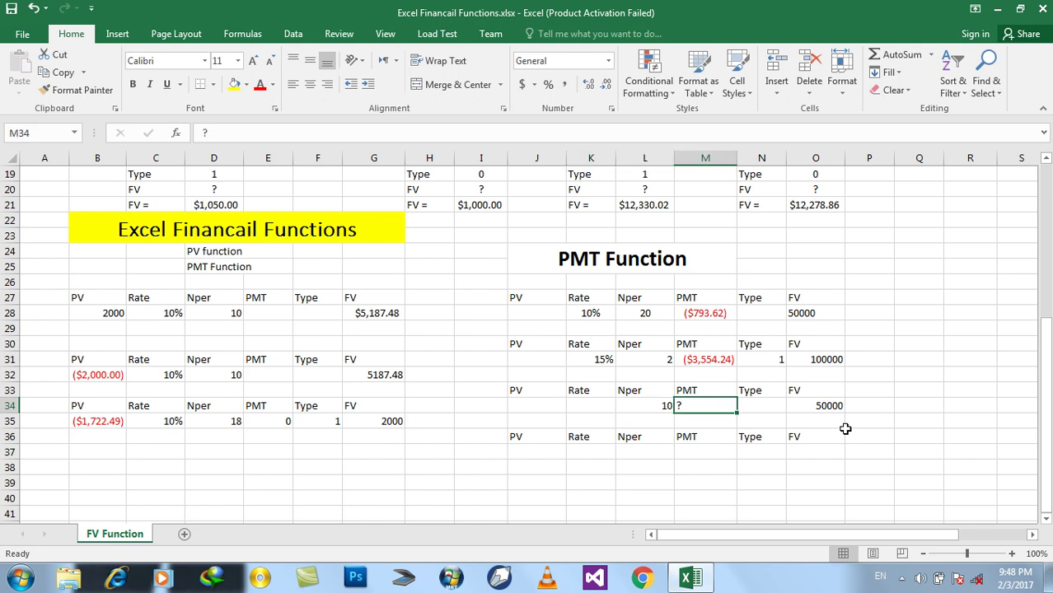
{"action": "key", "text": "BackSpace"}
{"action": "type", "text": "=pmt("}
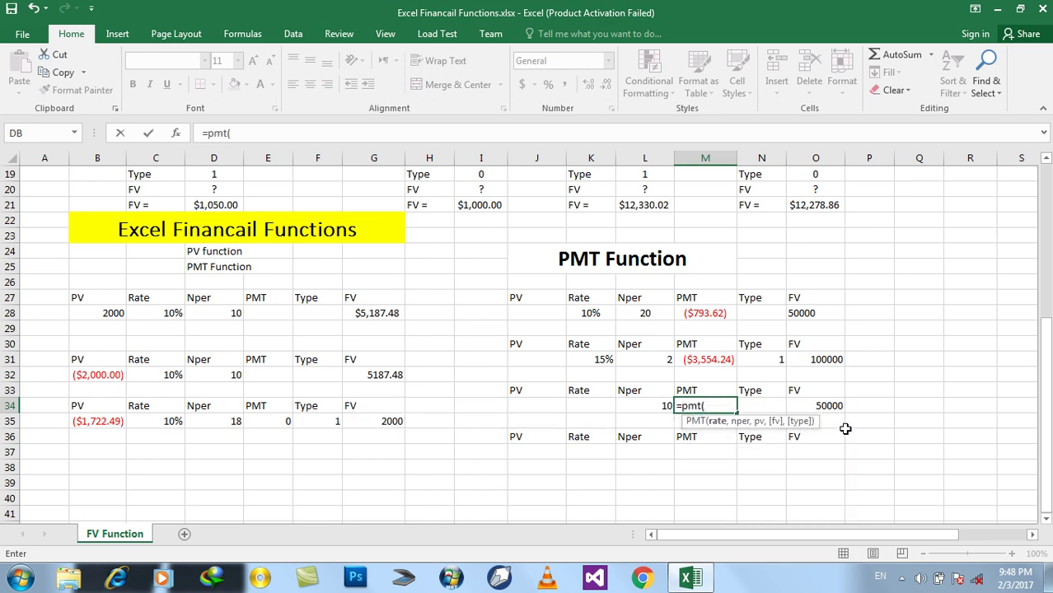
{"action": "type", "text": "0,"}
{"action": "key", "text": "BackSpace"}
{"action": "key", "text": "Right"}
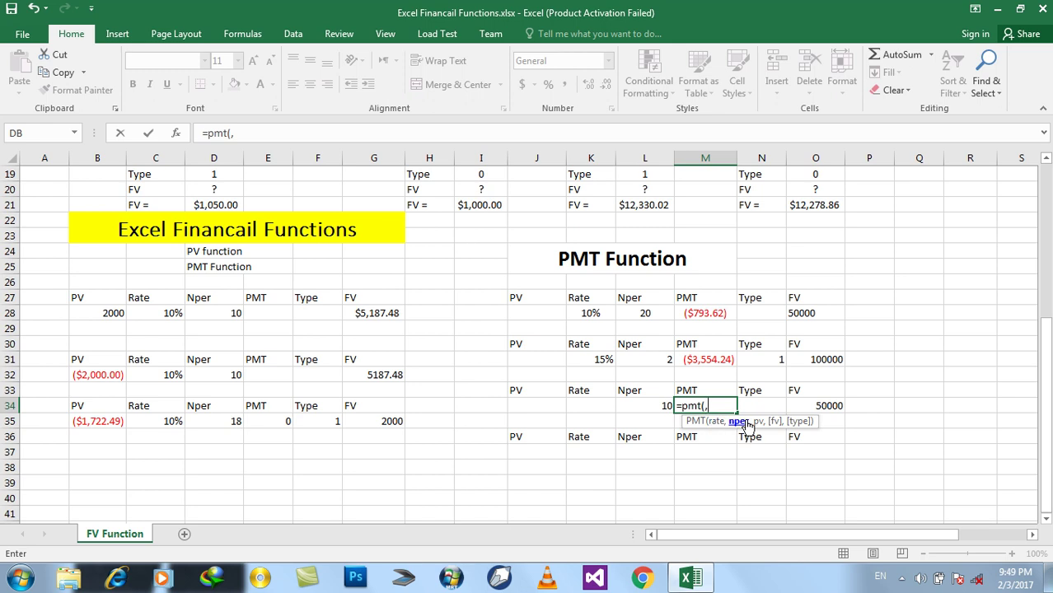
{"action": "left_click", "coordinate": [659, 408]}
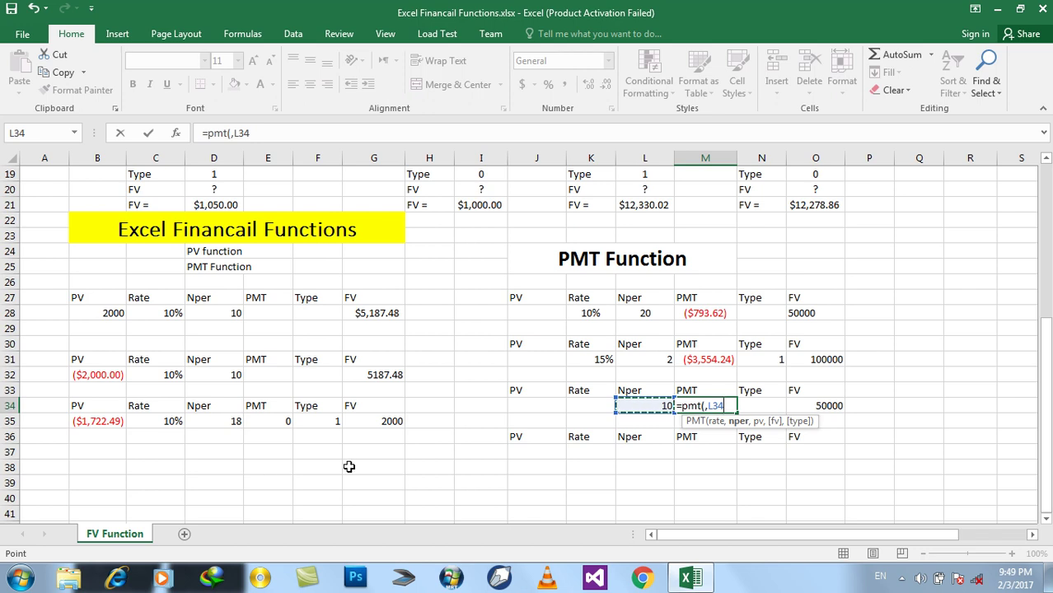
{"action": "type", "text": ","}
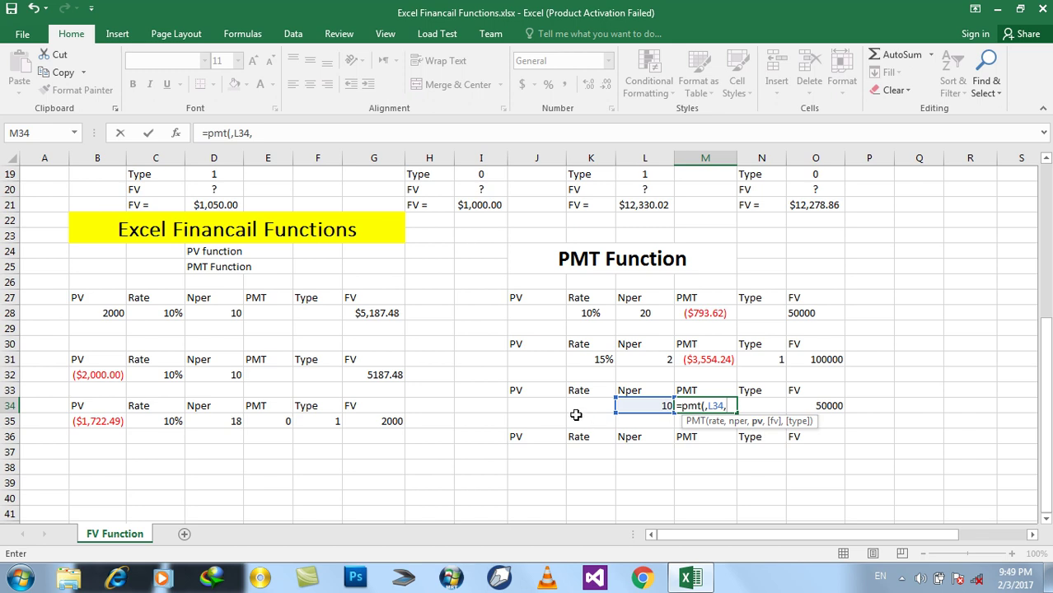
{"action": "type", "text": ","}
{"action": "left_click", "coordinate": [814, 405]}
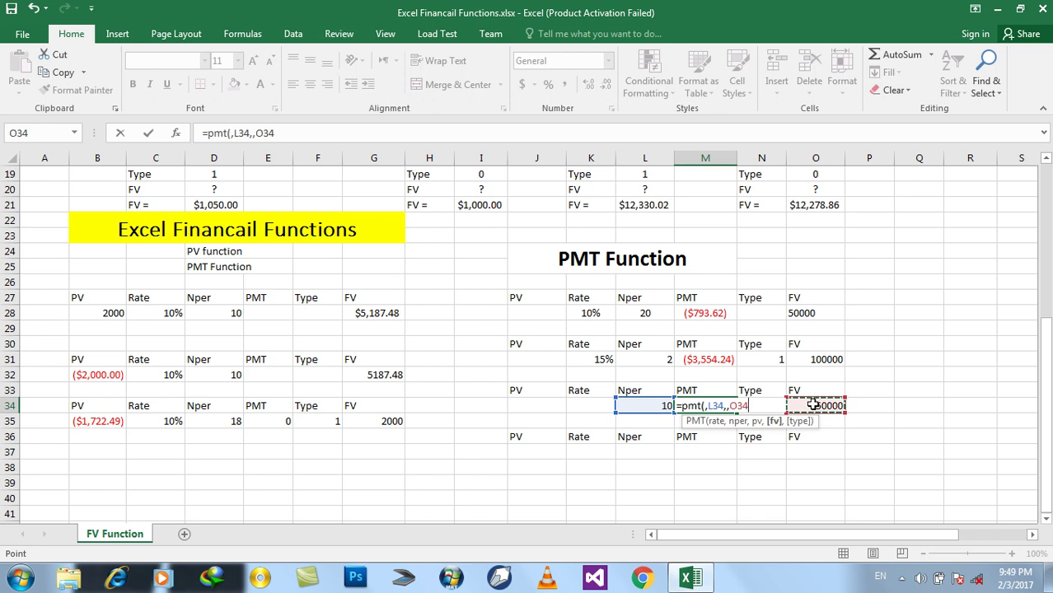
{"action": "type", "text": ","}
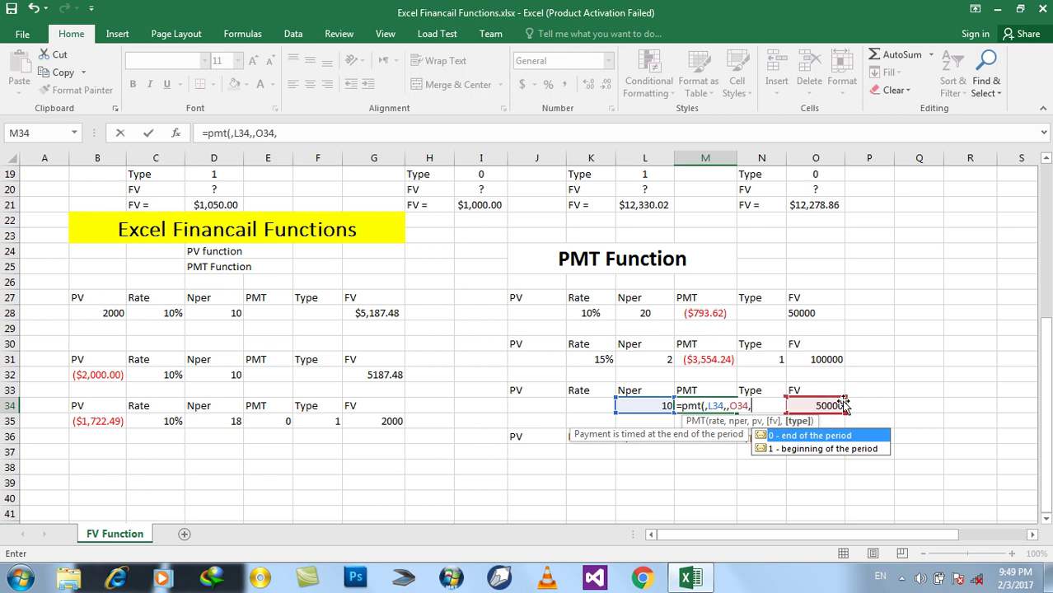
{"action": "type", "text": "1"}
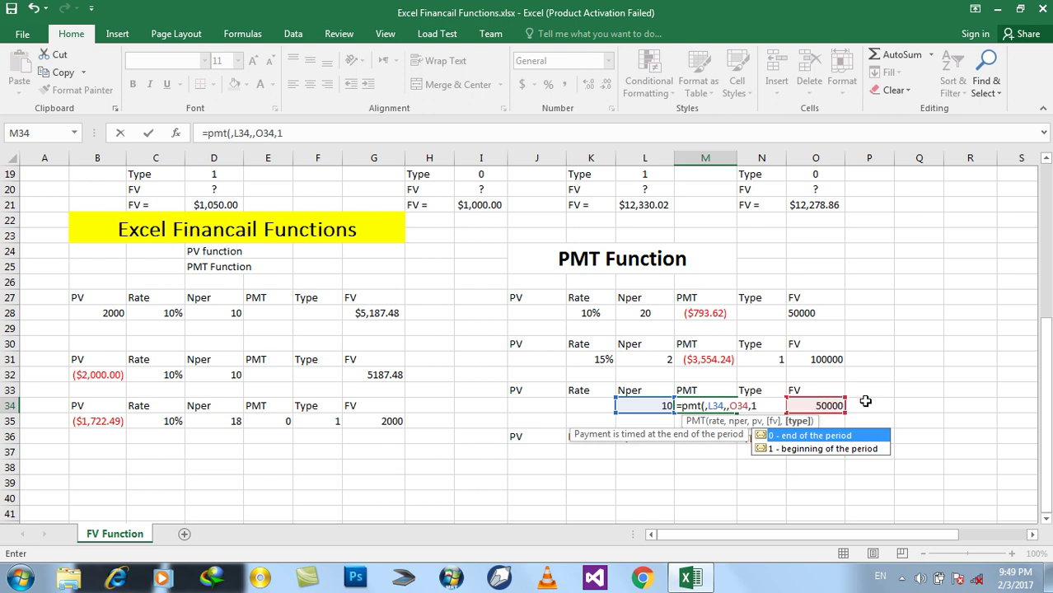
{"action": "type", "text": ")"}
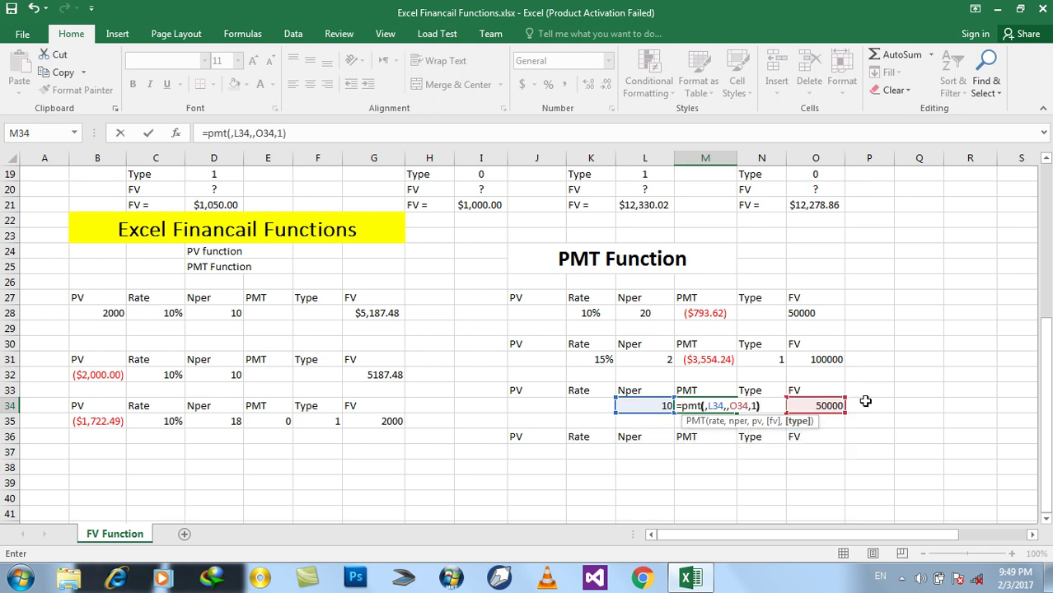
{"action": "key", "text": "Return"}
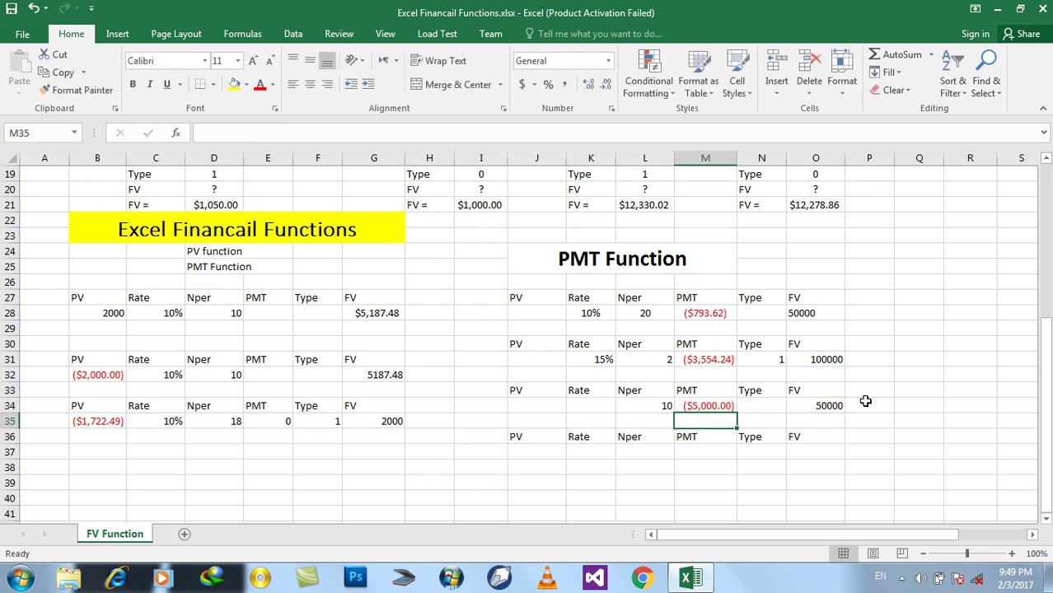
{"action": "left_click", "coordinate": [712, 406]}
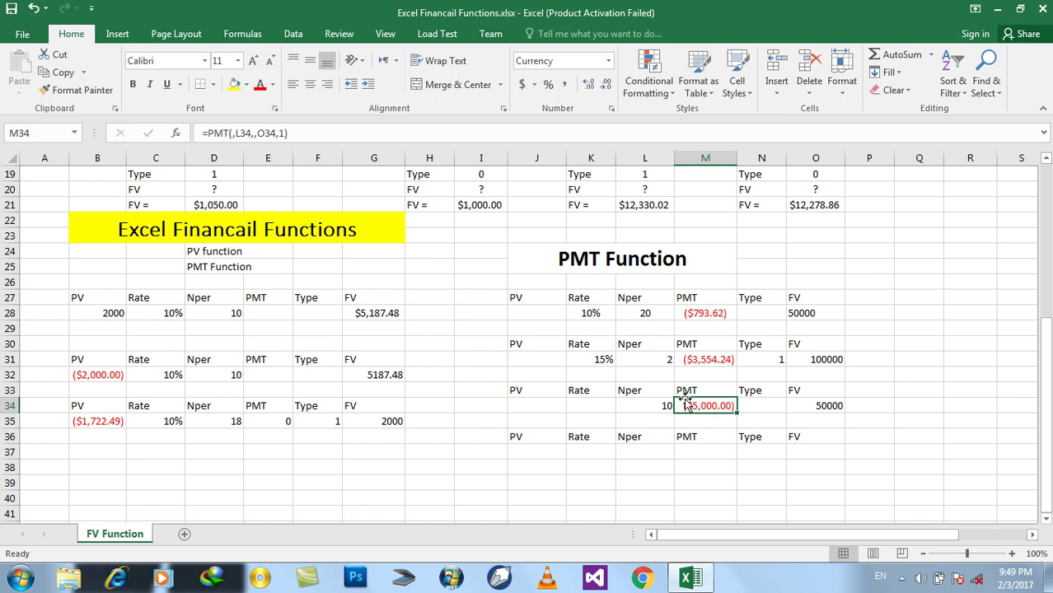
{"action": "left_click", "coordinate": [647, 404]}
{"action": "left_click", "coordinate": [809, 406]}
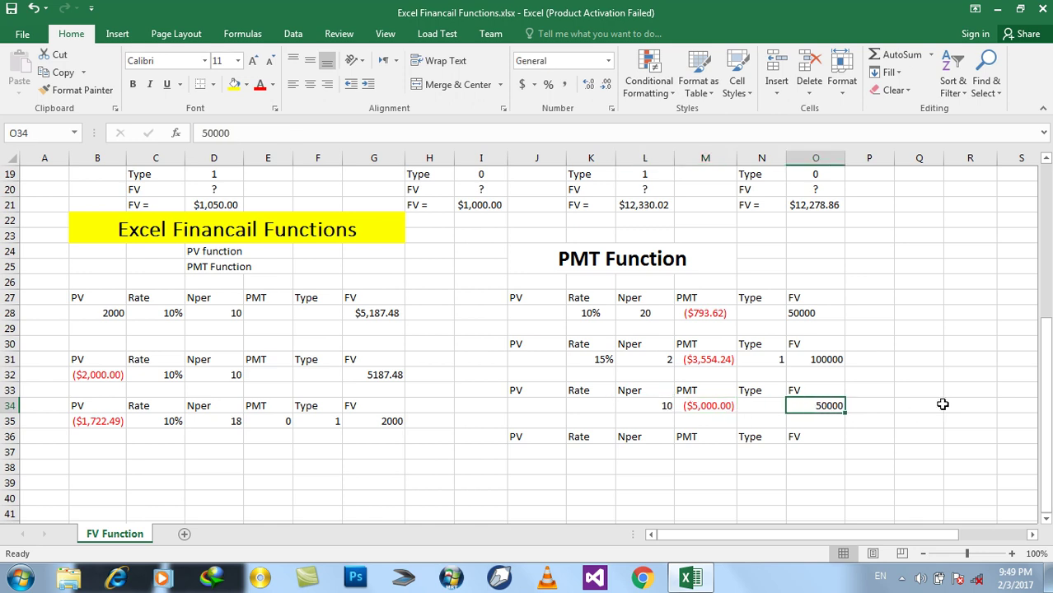
{"action": "left_click", "coordinate": [940, 405]}
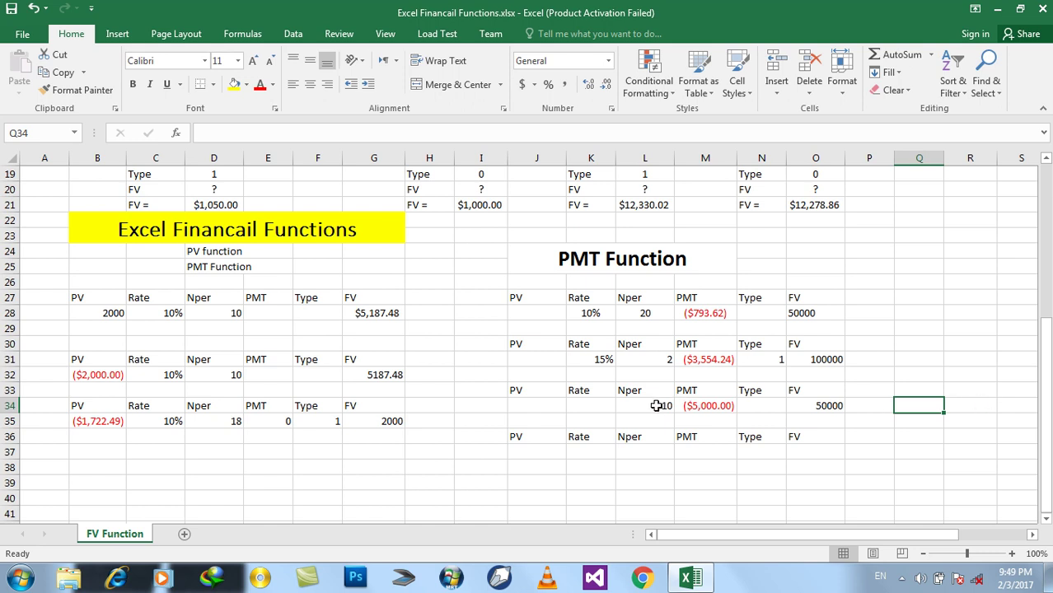
{"action": "left_click", "coordinate": [713, 406]}
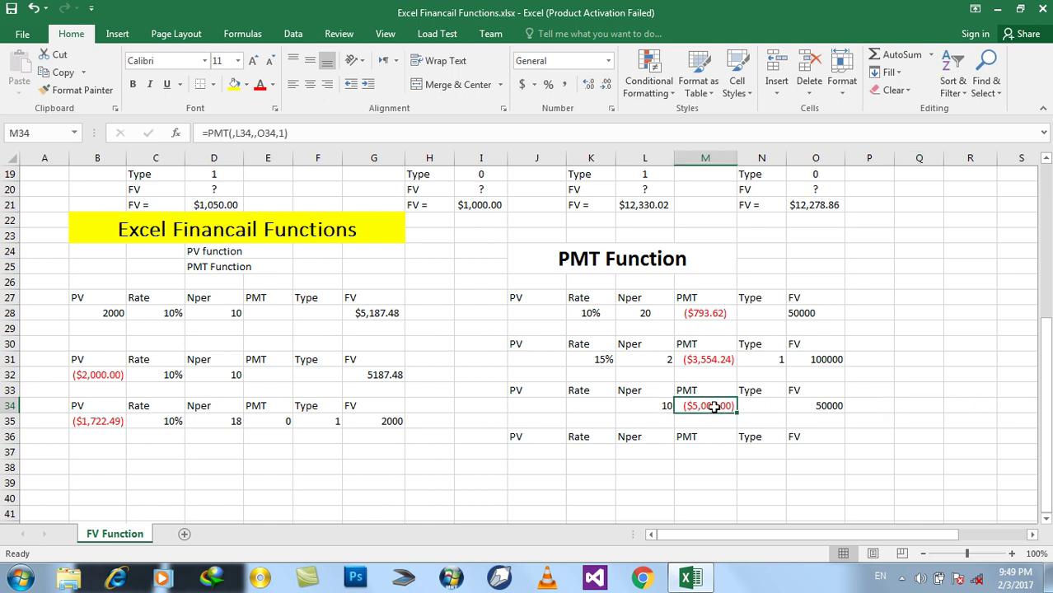
{"action": "left_click", "coordinate": [635, 409]}
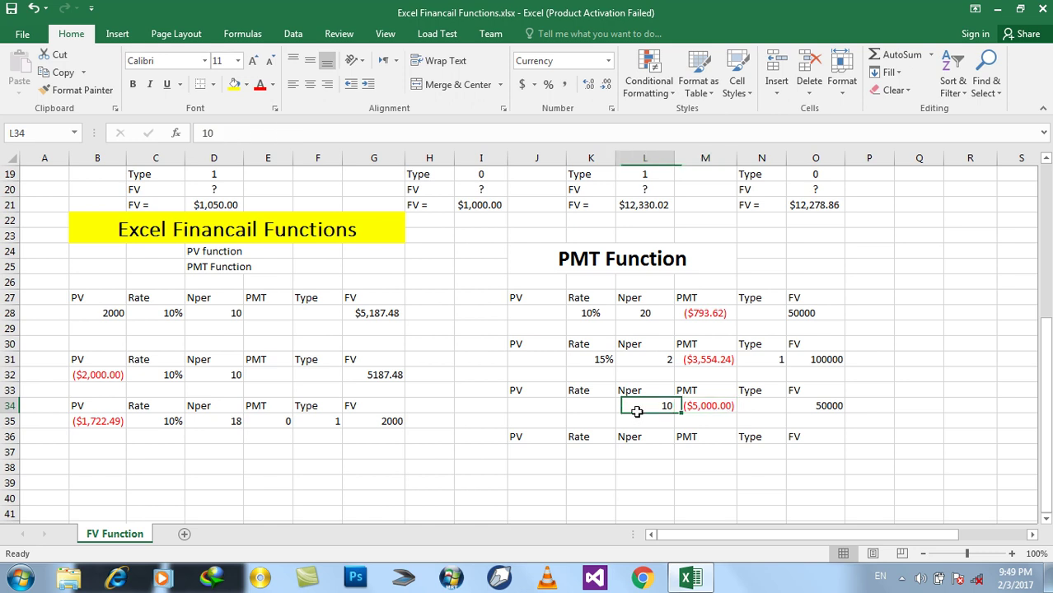
{"action": "left_click", "coordinate": [938, 384]}
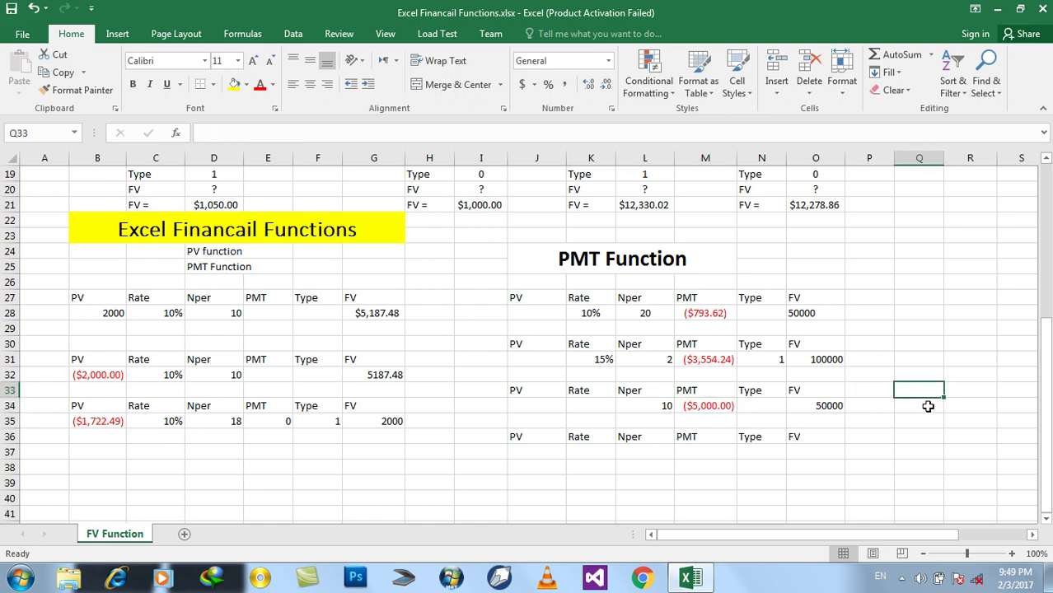
{"action": "double_click", "coordinate": [931, 312]}
{"action": "type", "text": "=5000*10"}
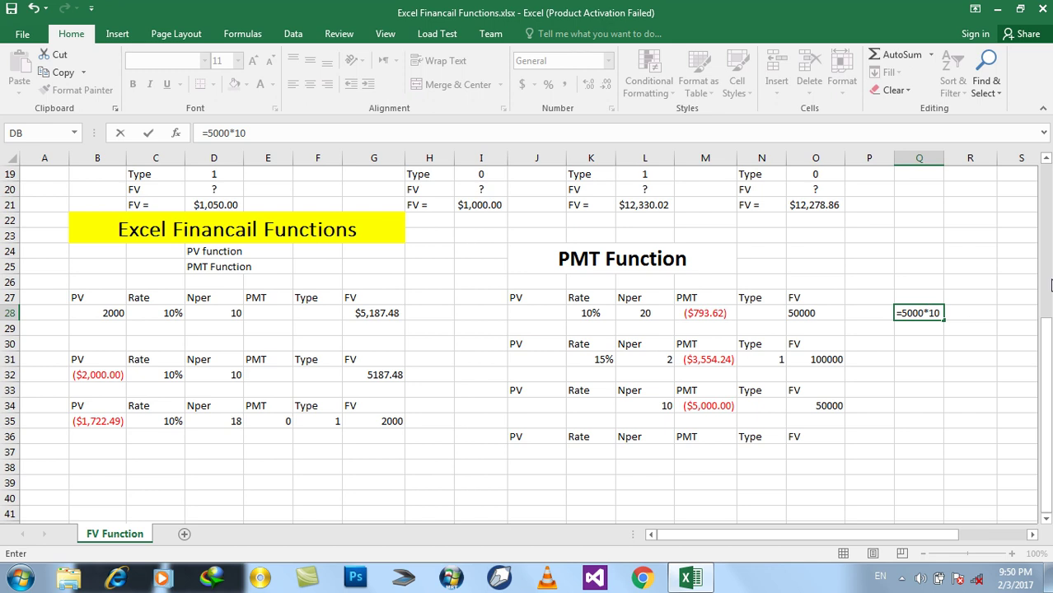
{"action": "key", "text": "Return"}
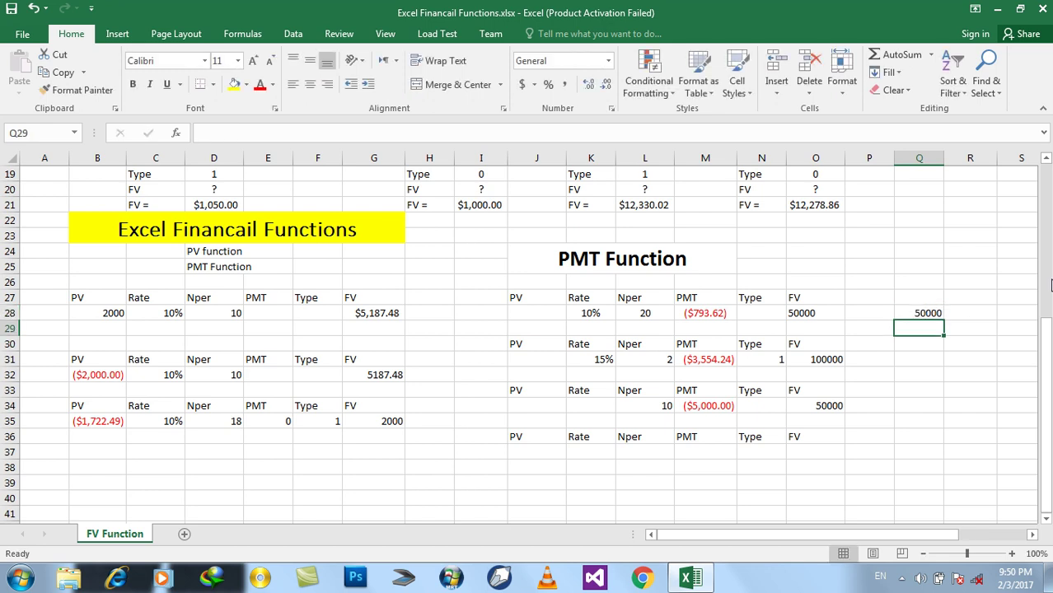
{"action": "left_click", "coordinate": [922, 314]}
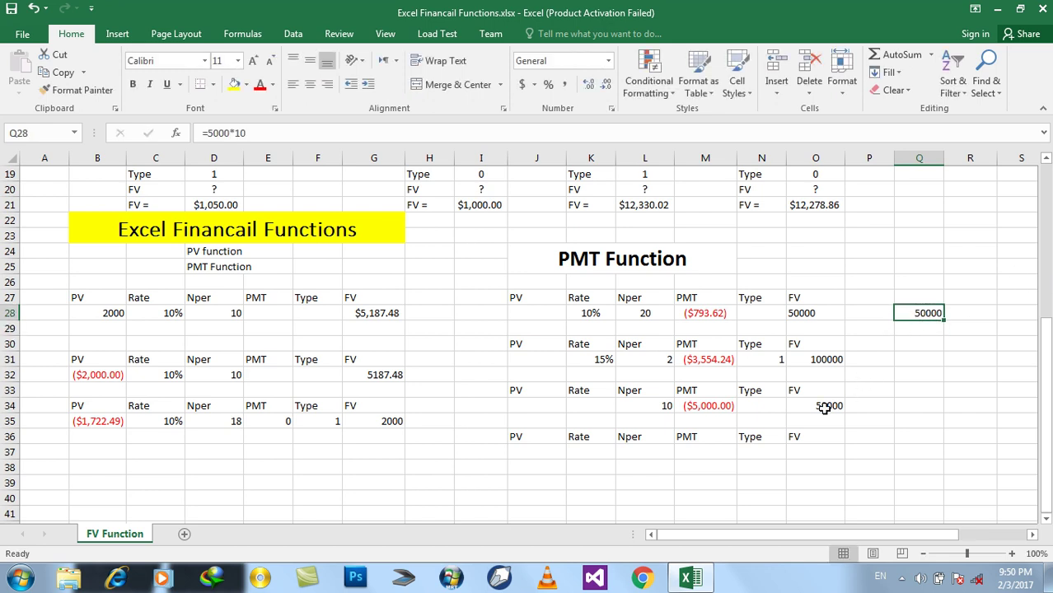
{"action": "left_click", "coordinate": [825, 406]}
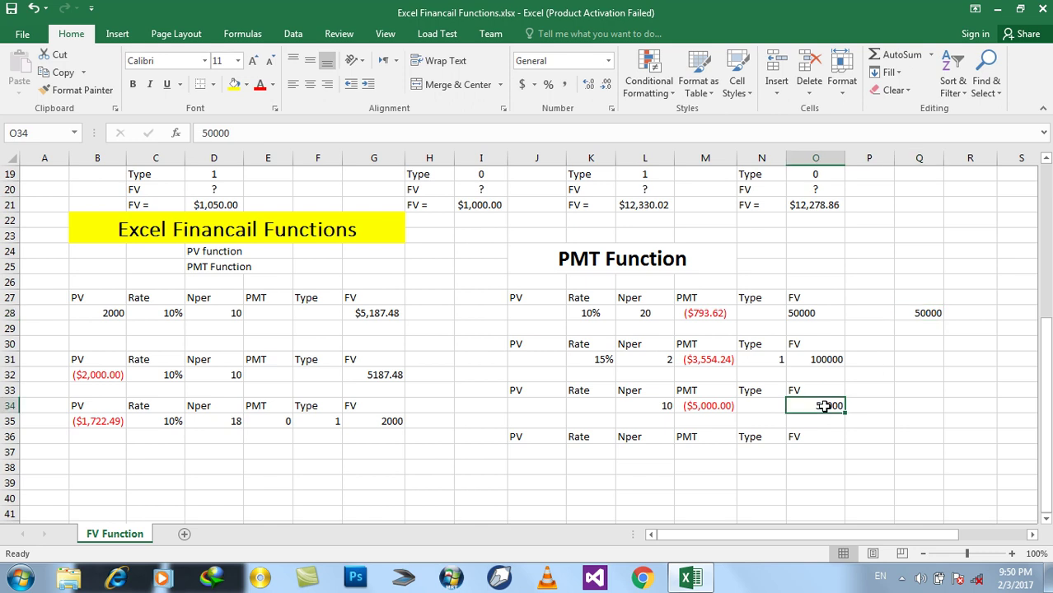
{"action": "left_click", "coordinate": [713, 408]}
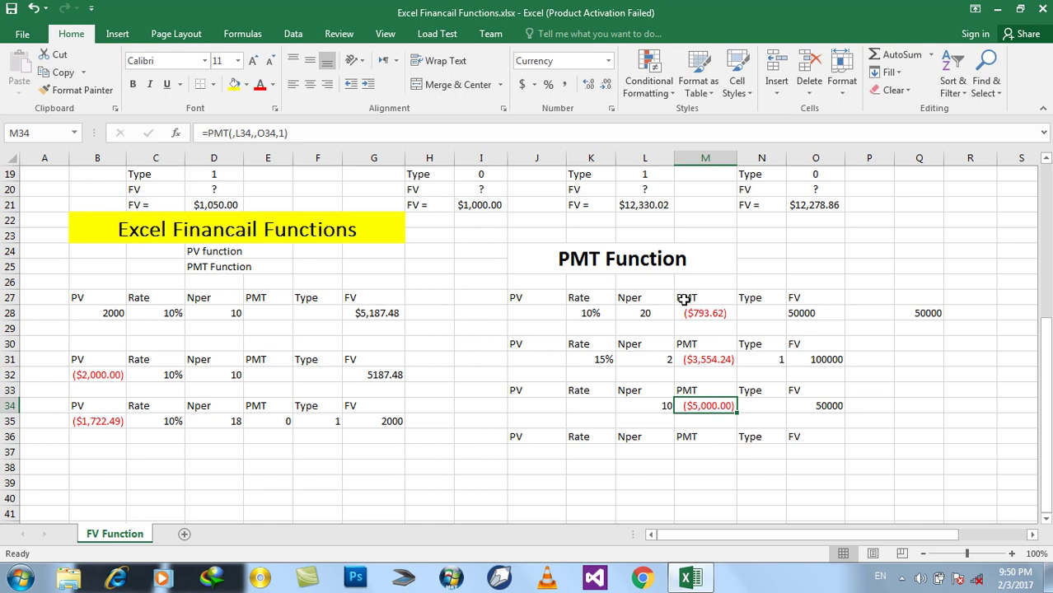
{"action": "left_click", "coordinate": [555, 450]}
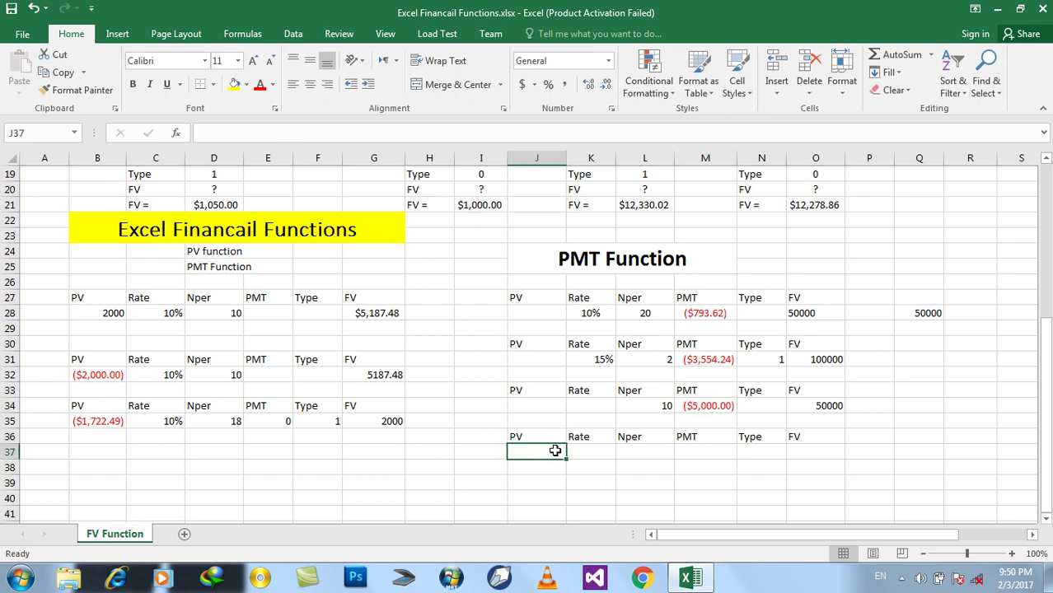
- Enter FV 50000 in O37 and Nper 5 in L37 for the fourth example
{"action": "left_click", "coordinate": [832, 452]}
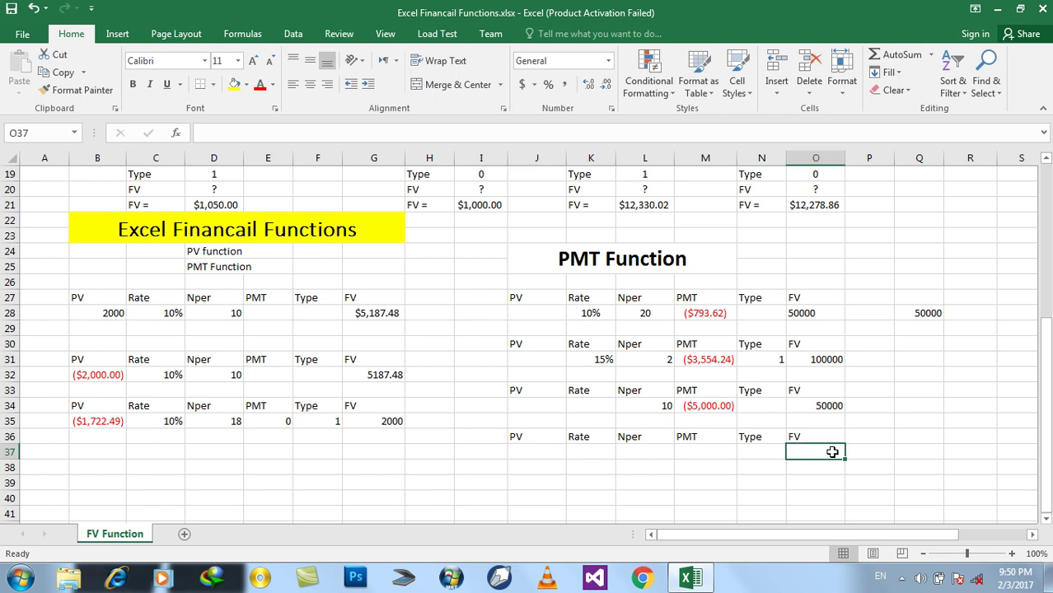
{"action": "type", "text": "50000"}
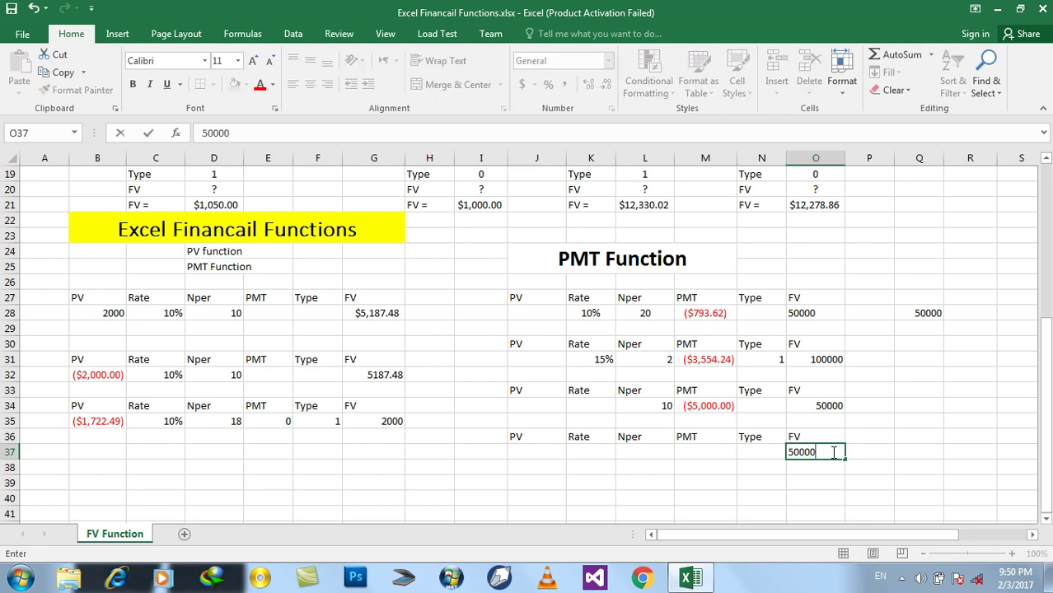
{"action": "key", "text": "Return"}
{"action": "left_click", "coordinate": [832, 452]}
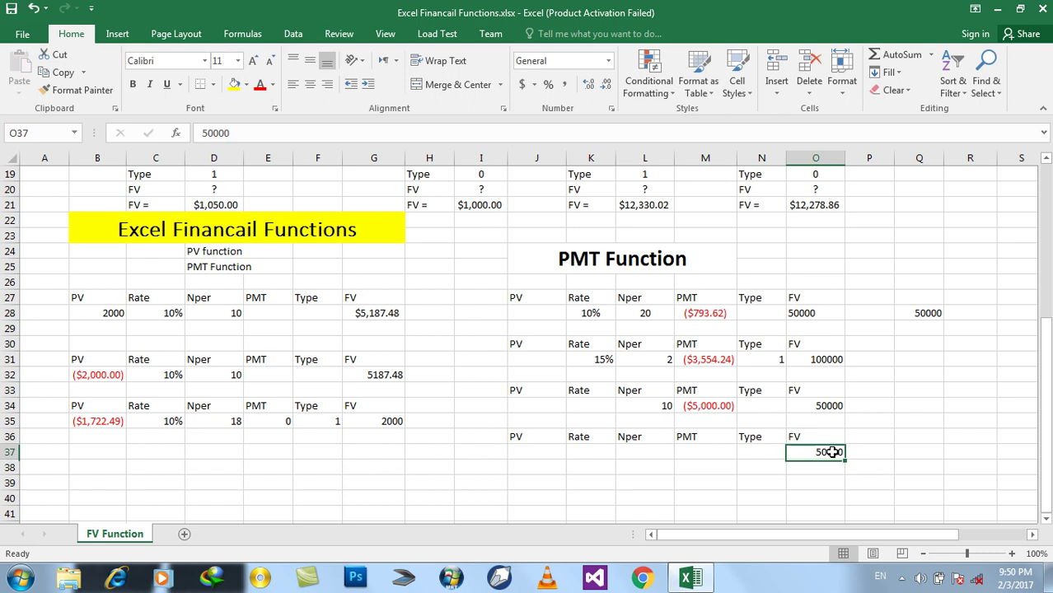
{"action": "key", "text": "Left"}
{"action": "left_click", "coordinate": [642, 451]}
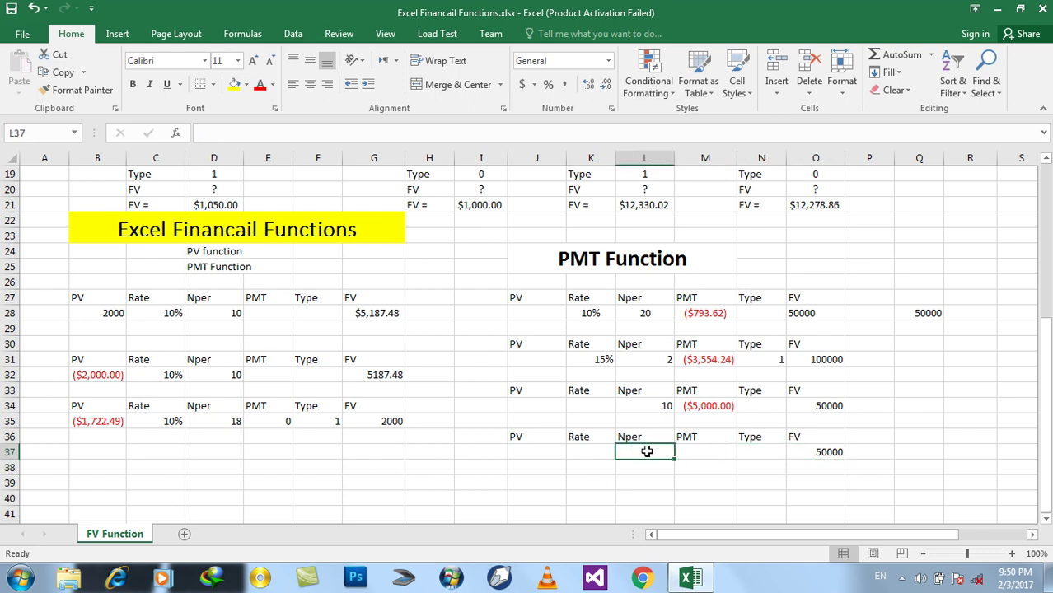
{"action": "type", "text": "5"}
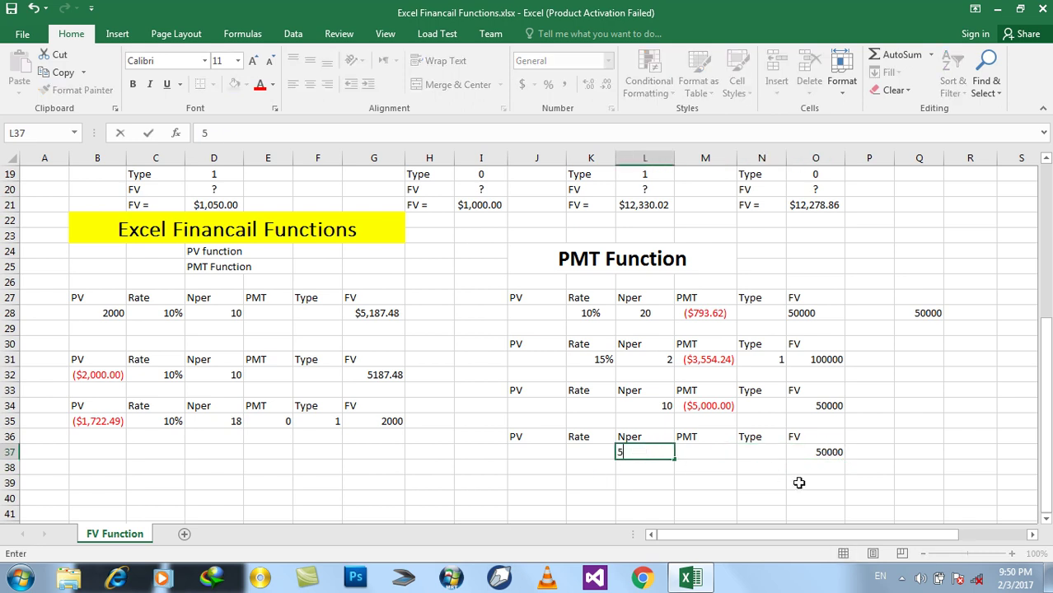
{"action": "key", "text": "Return"}
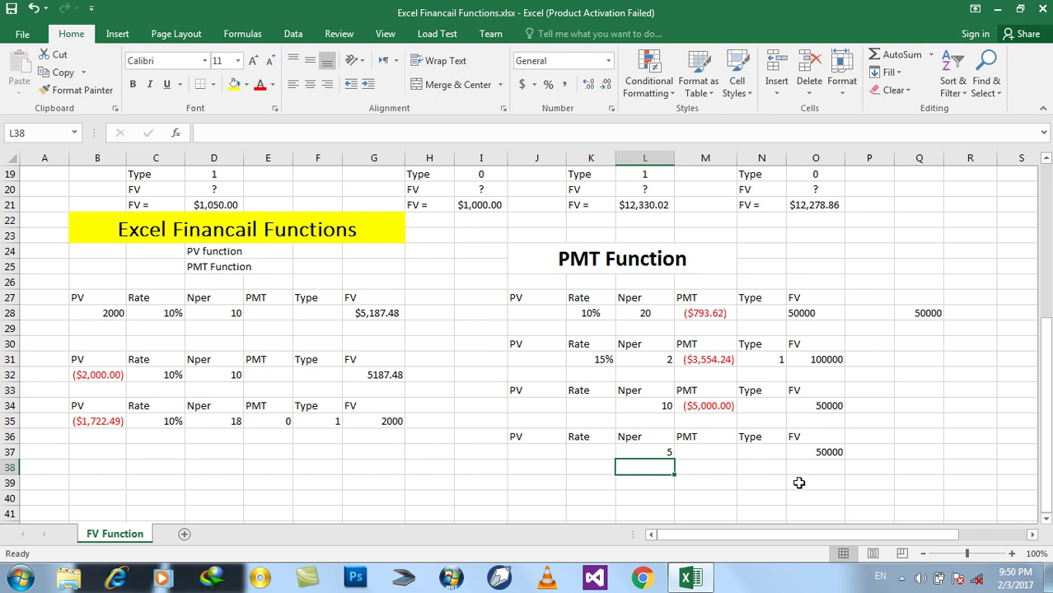
{"action": "left_click", "coordinate": [653, 452]}
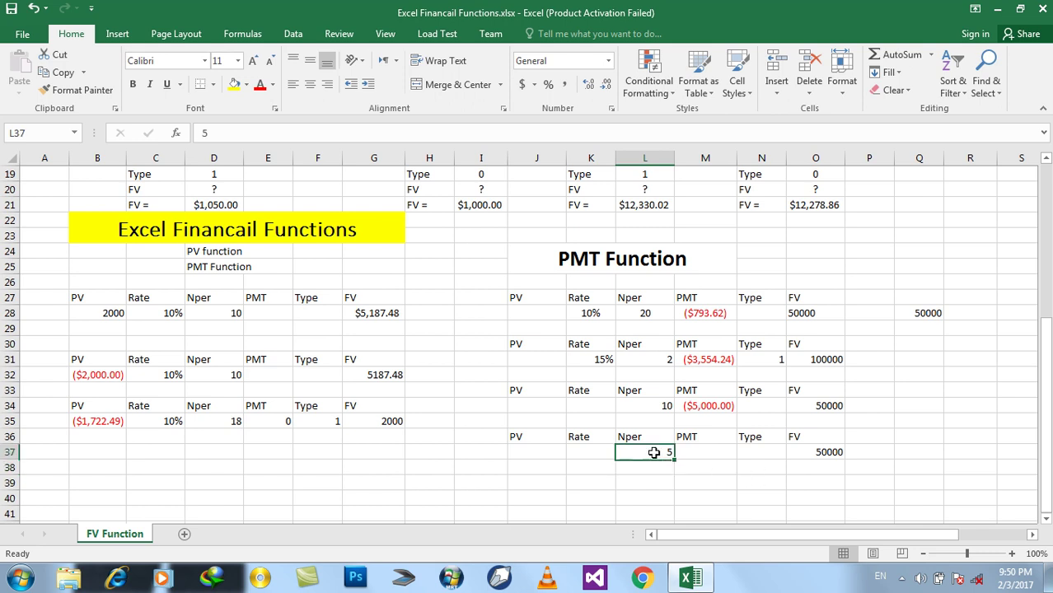
- Mark the payment in M37 with a ? placeholder, then start a PMT formula there
{"action": "left_click", "coordinate": [694, 456]}
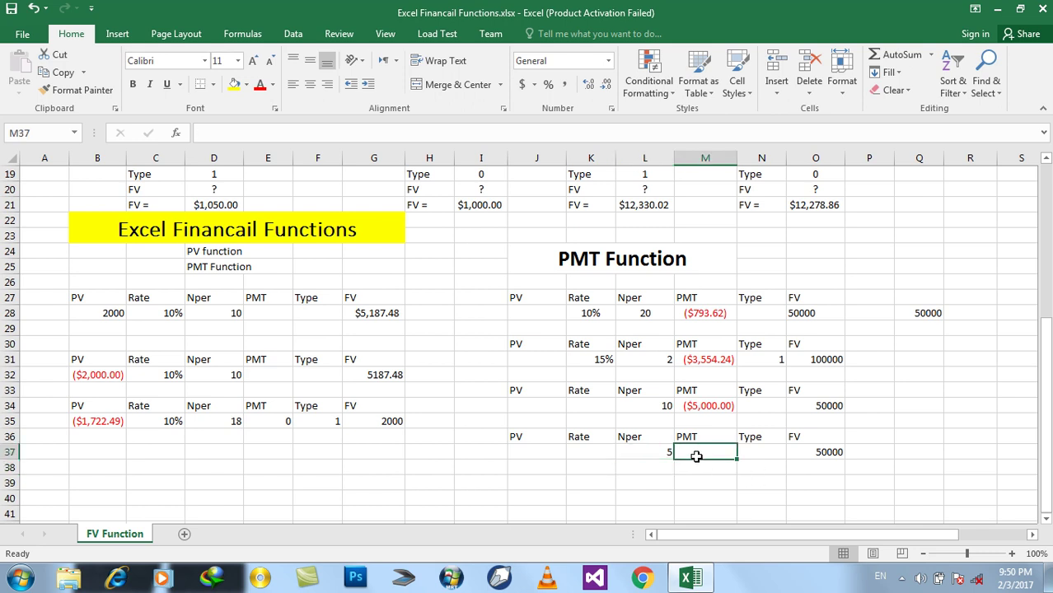
{"action": "type", "text": "?"}
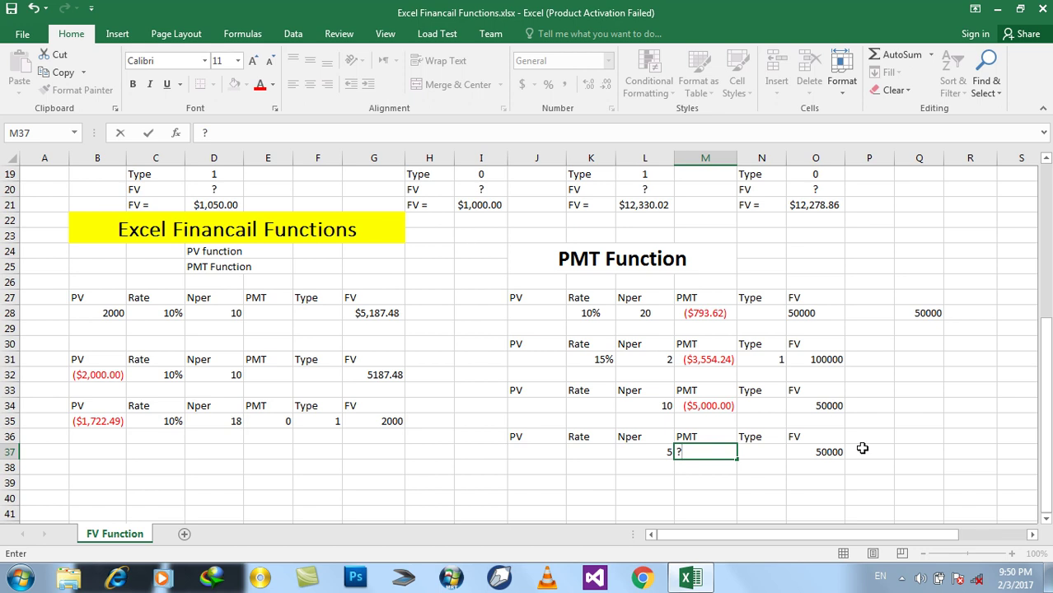
{"action": "left_click", "coordinate": [907, 440]}
{"action": "left_click", "coordinate": [685, 460]}
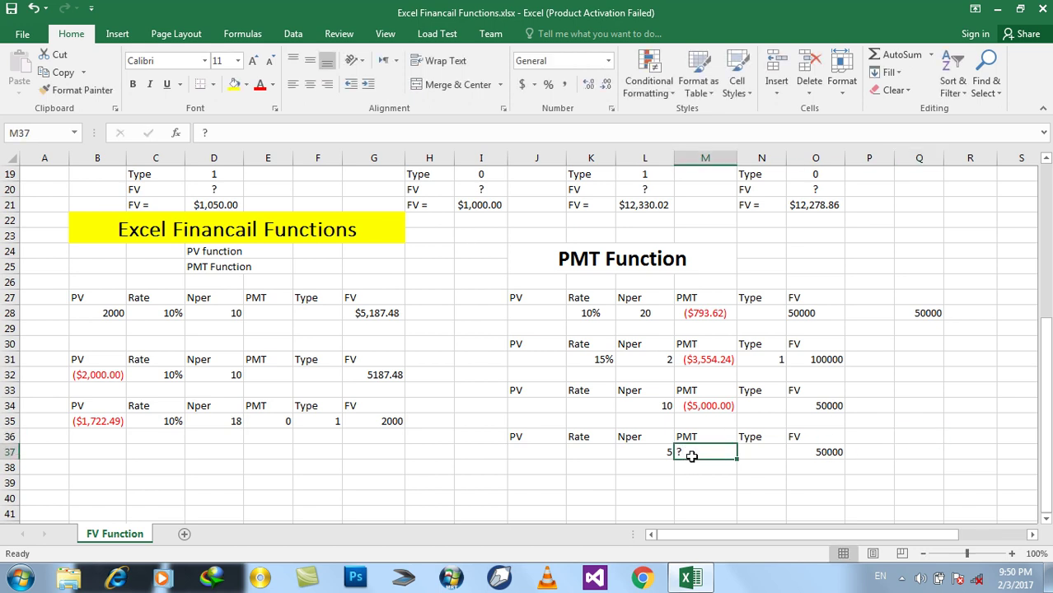
{"action": "type", "text": "=pmt("}
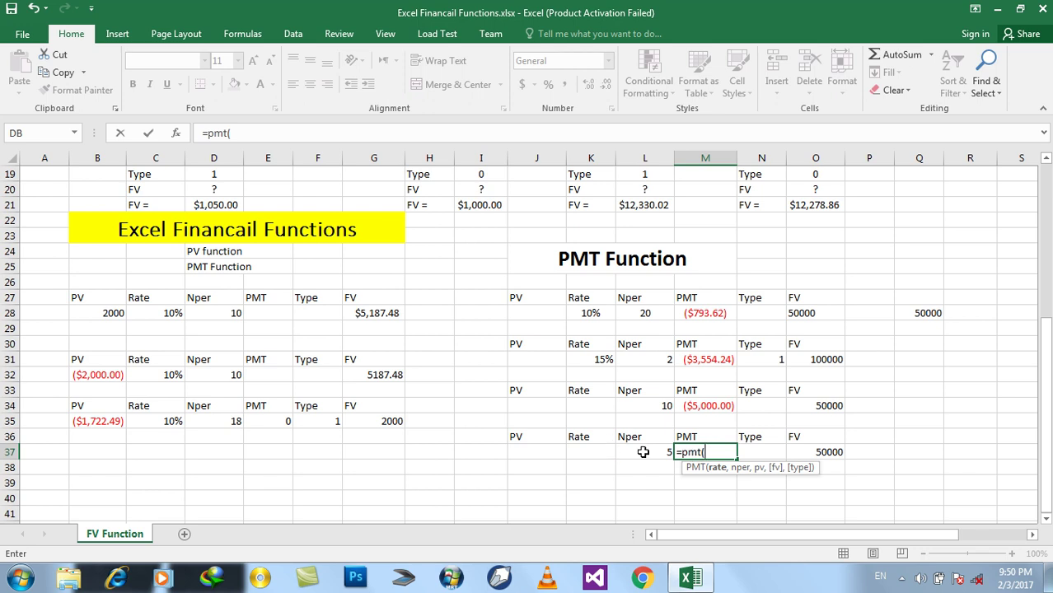
{"action": "type", "text": ","}
- Complete M37 as =PMT(,L37*12,,O37,1), giving a monthly payment of ($833.33)
{"action": "left_click", "coordinate": [648, 448]}
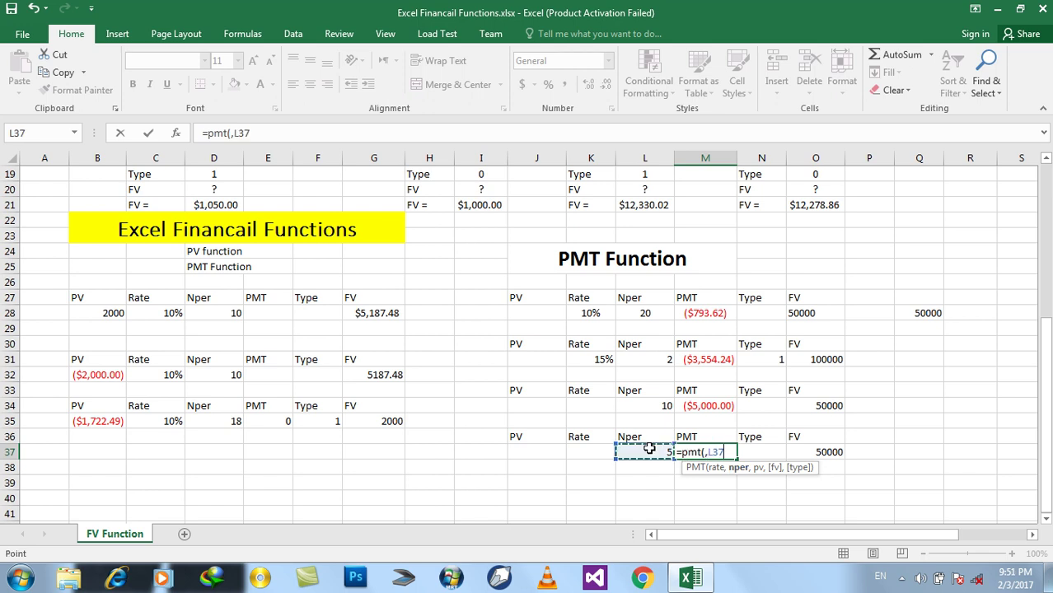
{"action": "type", "text": "*12"}
{"action": "type", "text": ","}
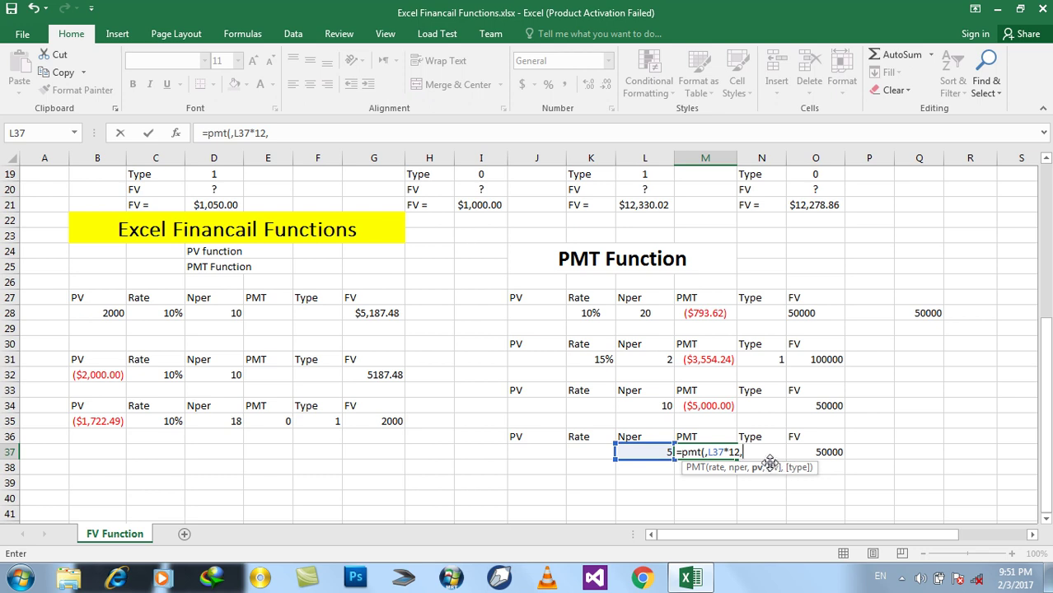
{"action": "type", "text": ","}
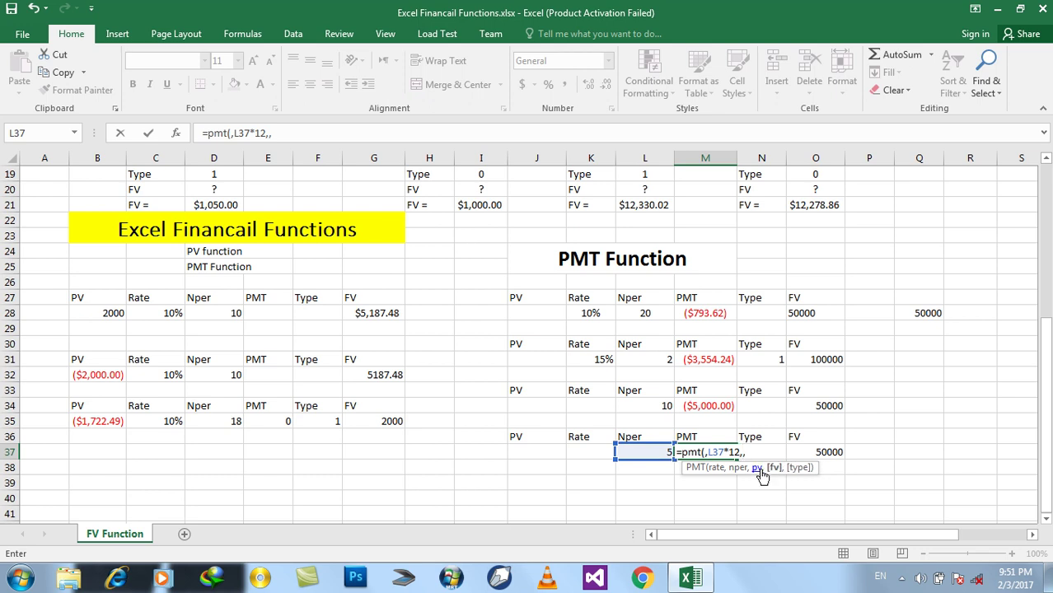
{"action": "left_click", "coordinate": [820, 453]}
{"action": "type", "text": ",1"}
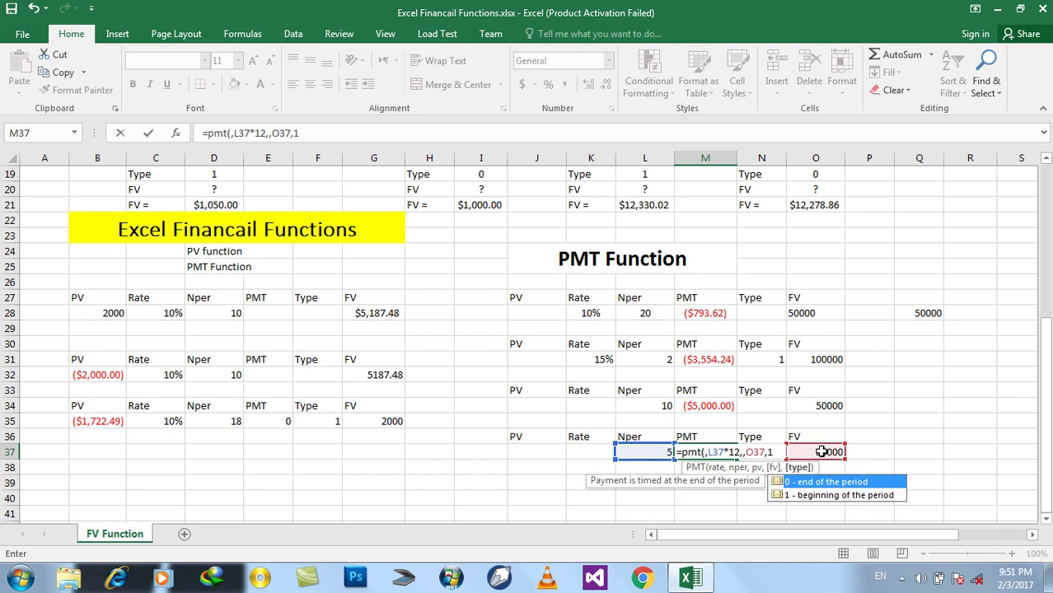
{"action": "type", "text": ")"}
{"action": "key", "text": "Return"}
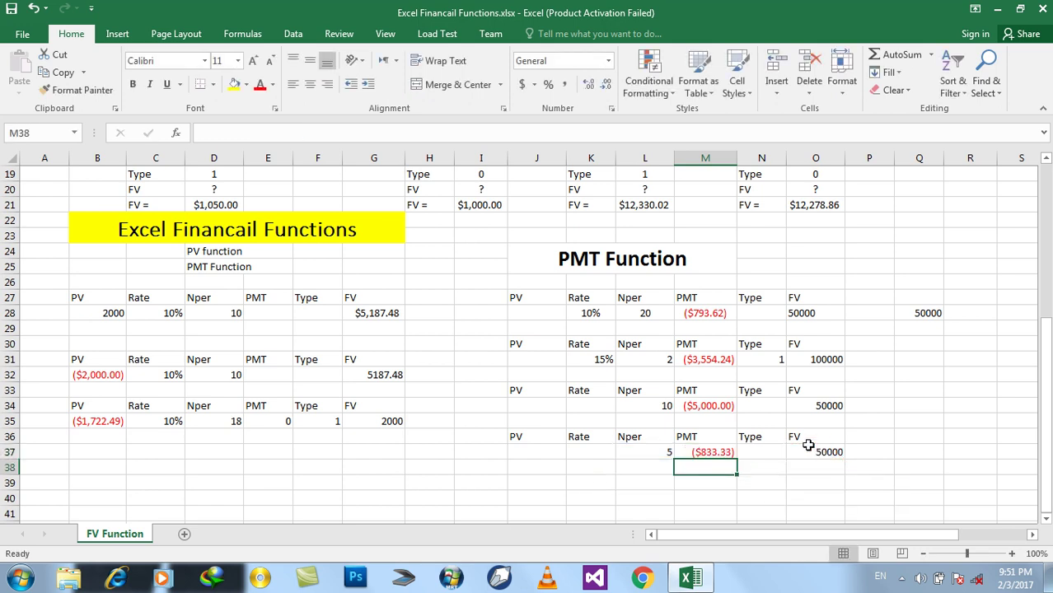
{"action": "left_click", "coordinate": [730, 453]}
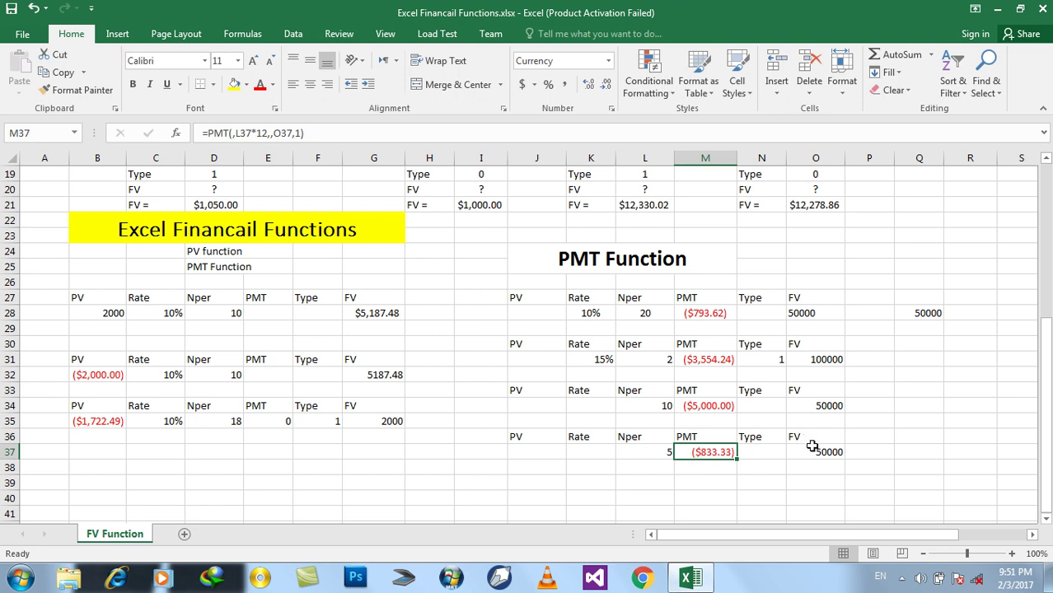
{"action": "left_click", "coordinate": [944, 402]}
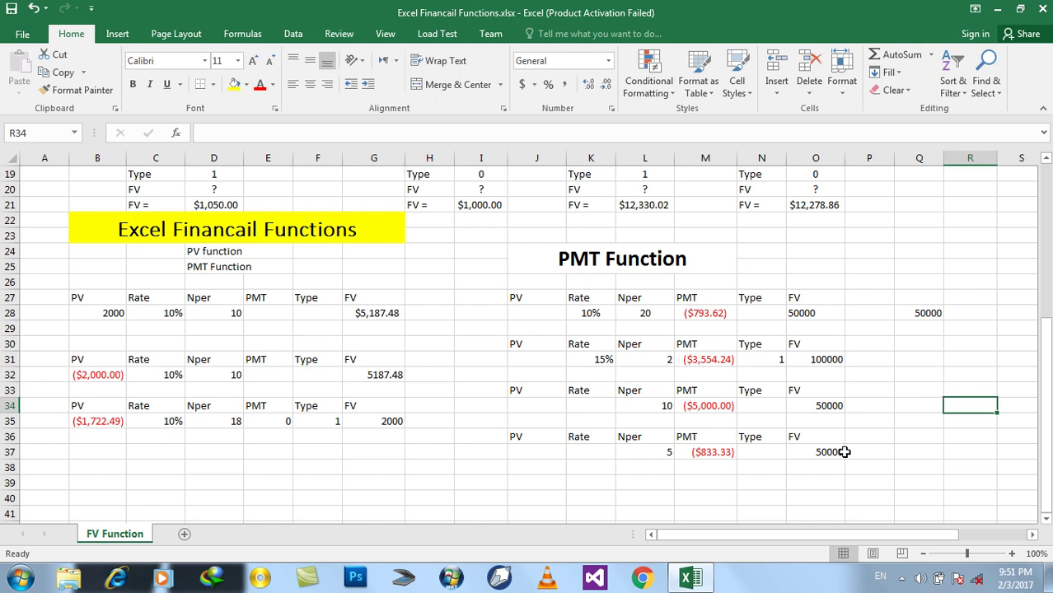
- Check =5*12 and =Q35*833.33 in Q35:Q36, rounded to 50000, against O37 and M37
{"action": "left_click", "coordinate": [926, 417]}
{"action": "type", "text": "=5*12"}
{"action": "key", "text": "Return"}
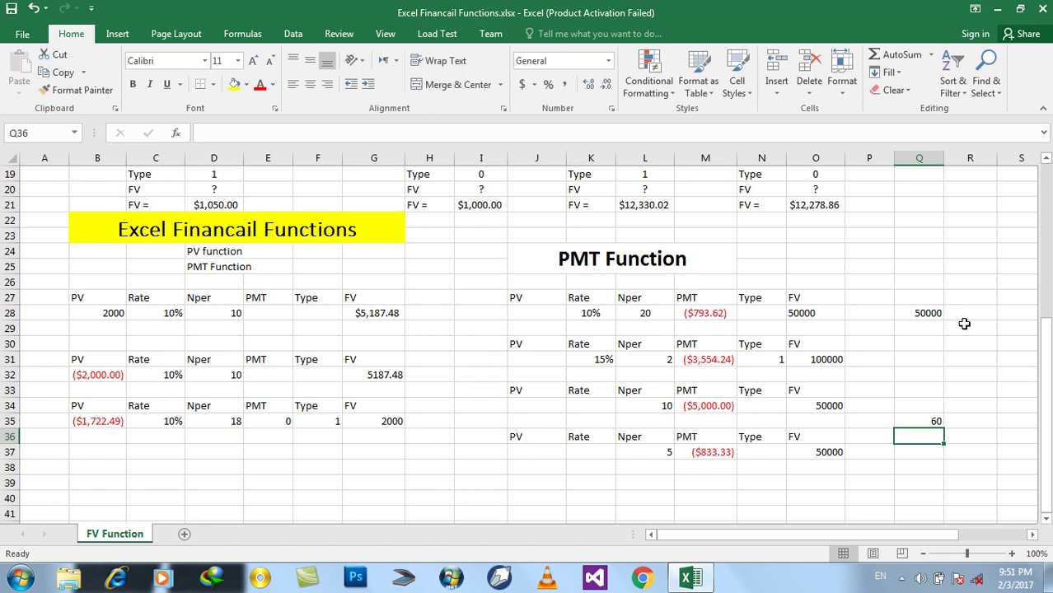
{"action": "type", "text": "="}
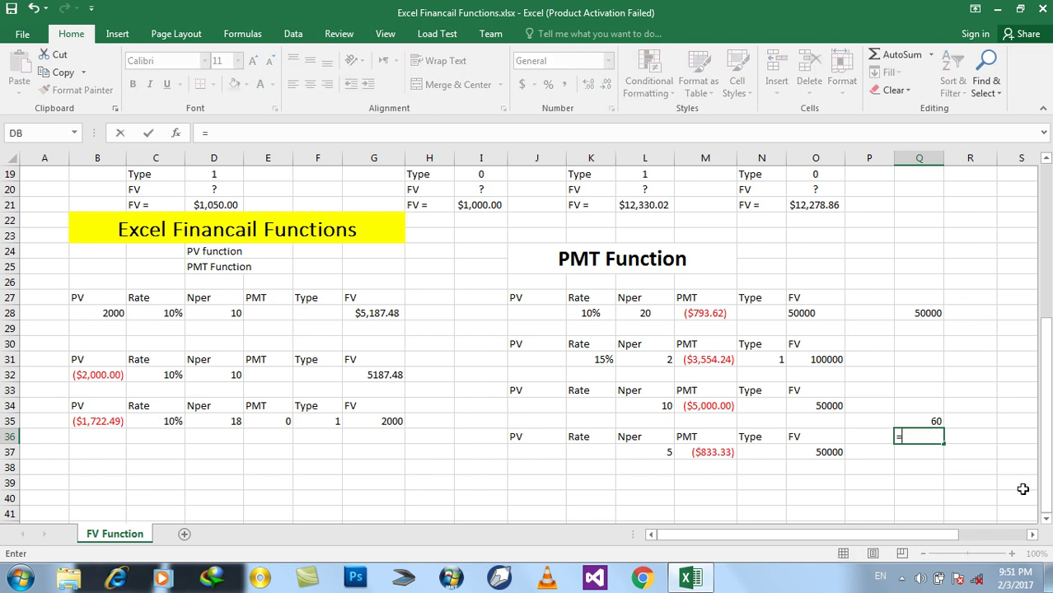
{"action": "key", "text": "Up"}
{"action": "type", "text": "*"}
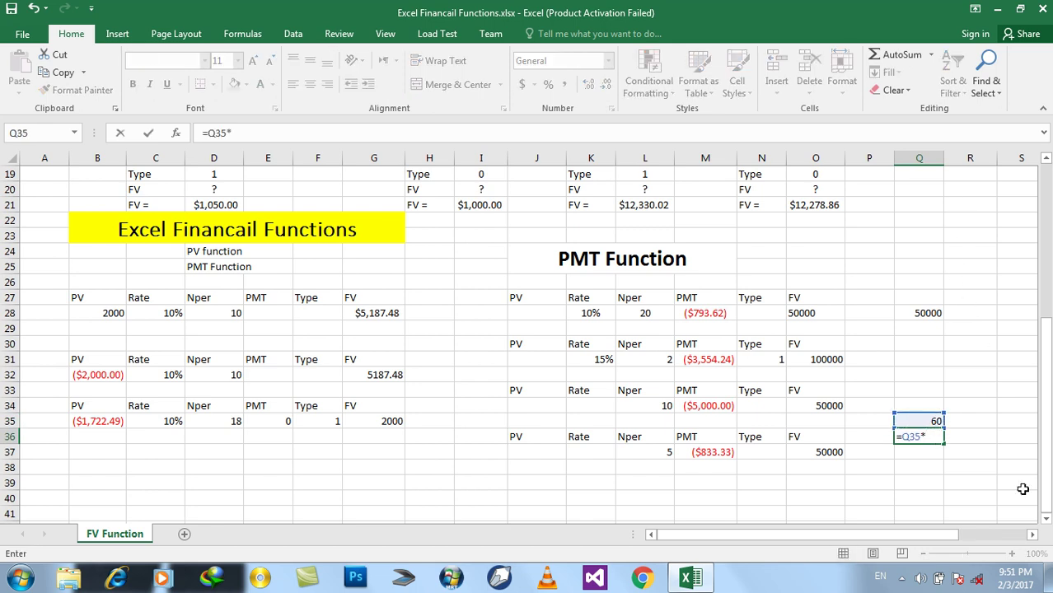
{"action": "type", "text": "833.33"}
{"action": "key", "text": "Return"}
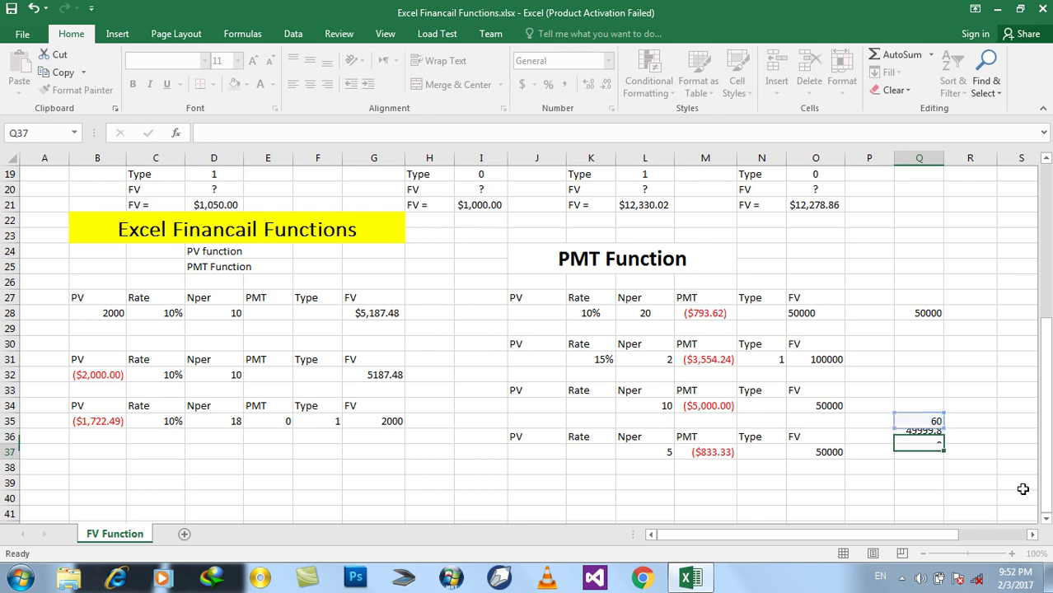
{"action": "left_click", "coordinate": [927, 439]}
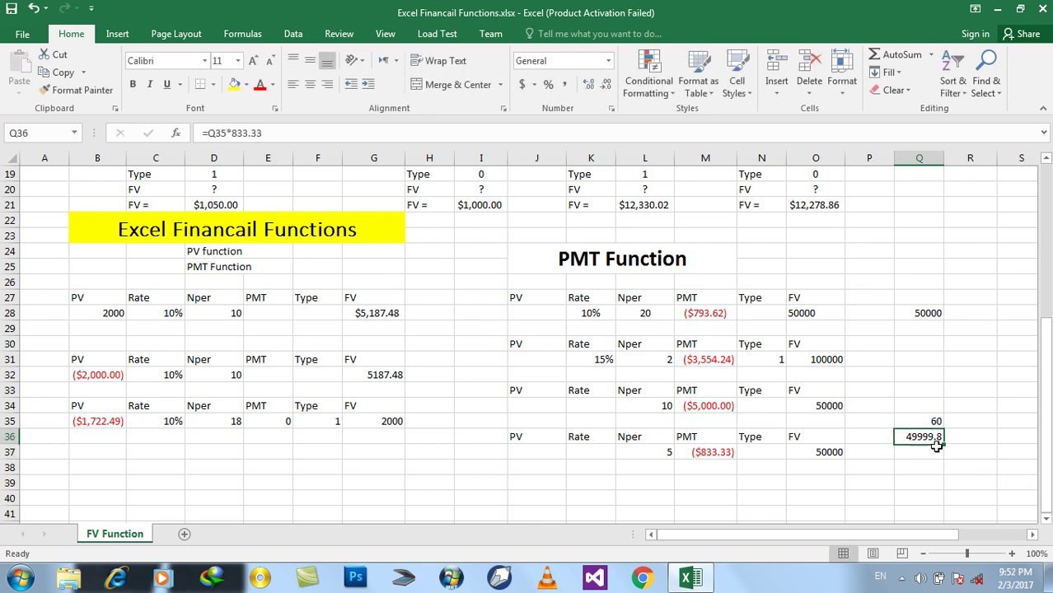
{"action": "left_click", "coordinate": [604, 88]}
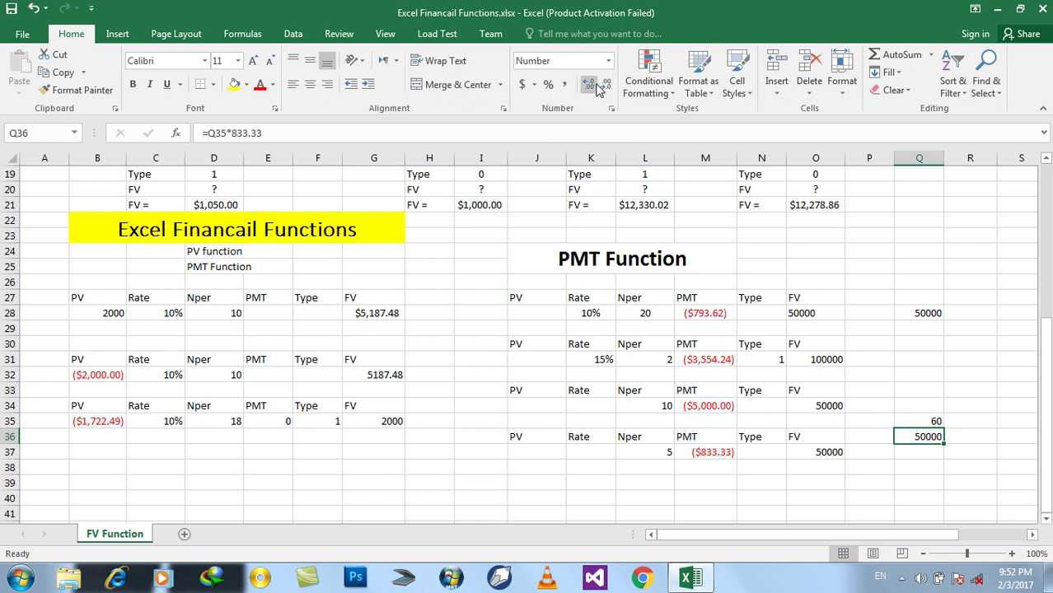
{"action": "left_click", "coordinate": [839, 453]}
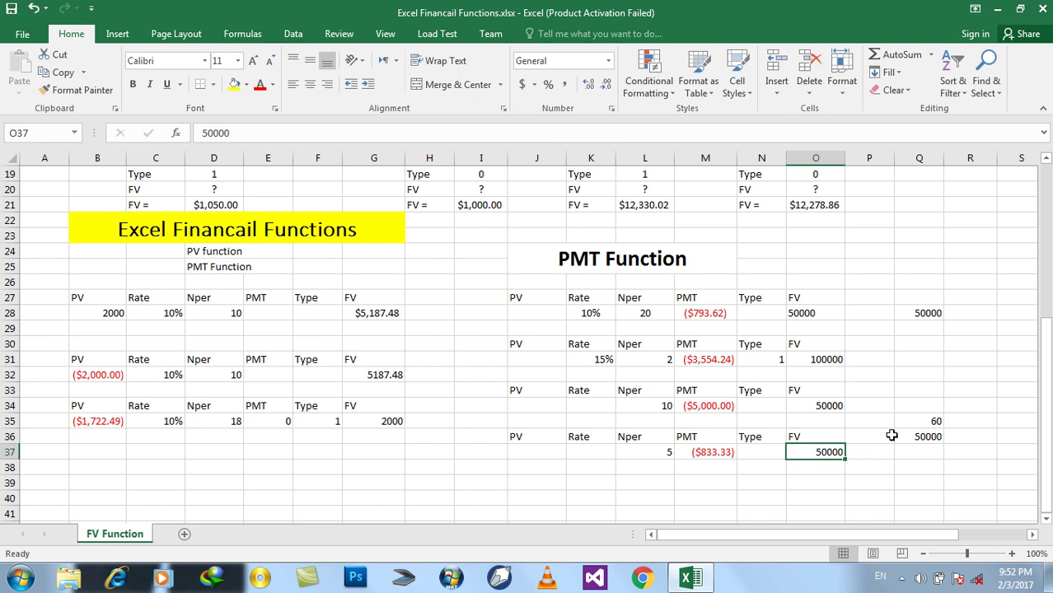
{"action": "left_click", "coordinate": [727, 454]}
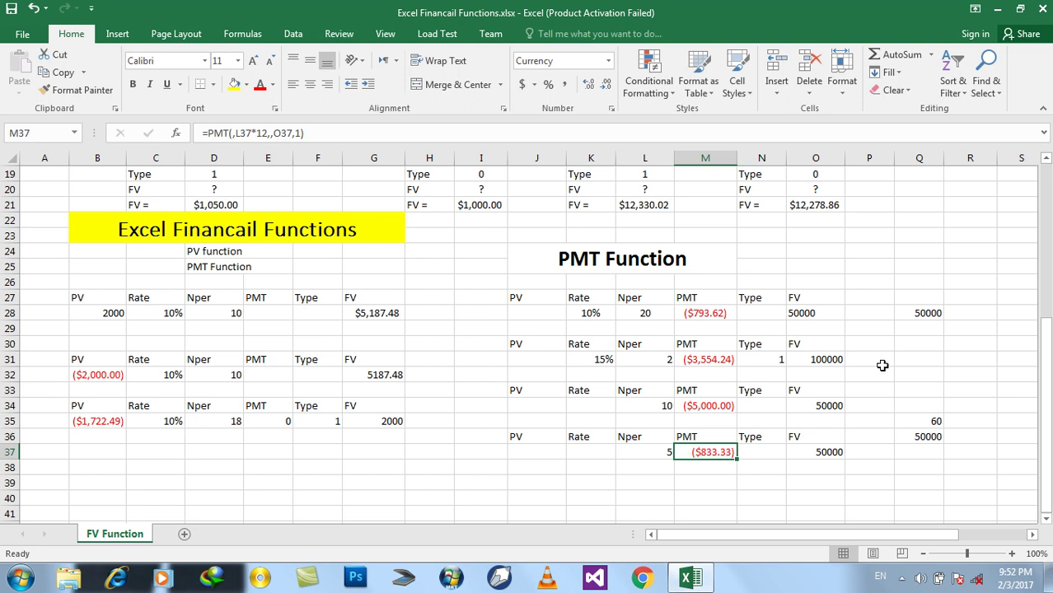